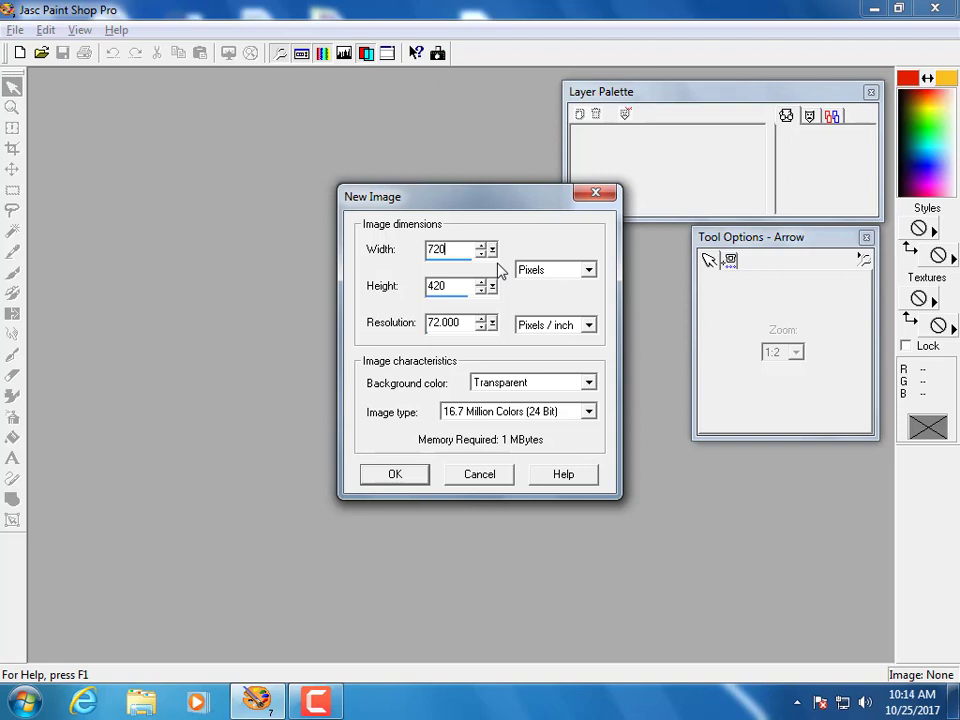
Step: Set the new image's height to 480 pixels, create the transparent canvas, and place its window in the workspace's upper corner
left_click(463, 288)
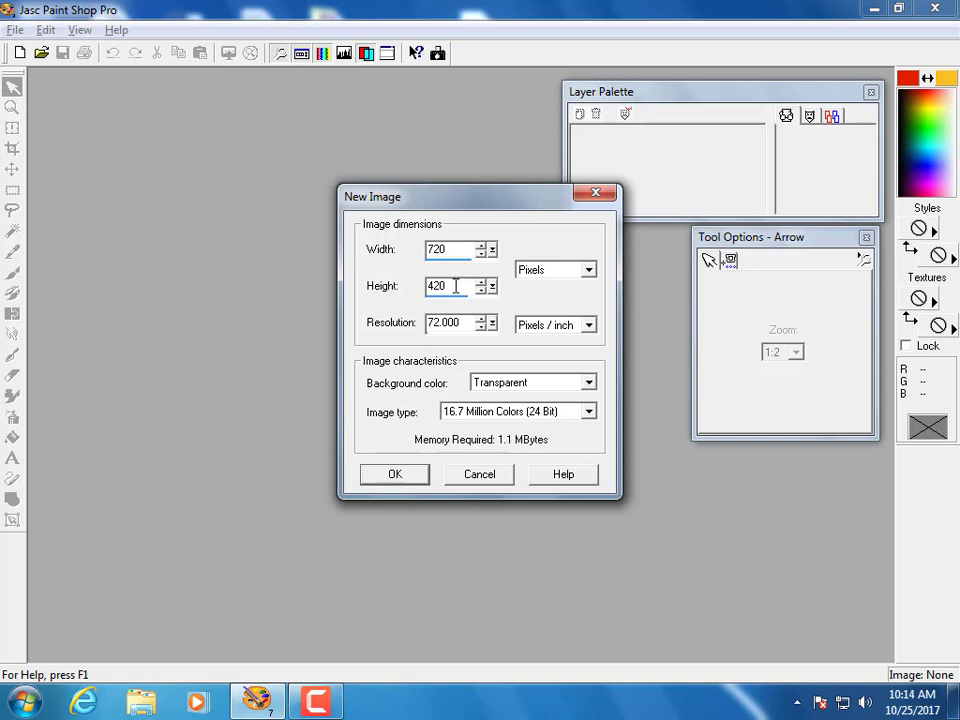
left_click_drag(455, 286, 430, 288)
type("480")
left_click(395, 474)
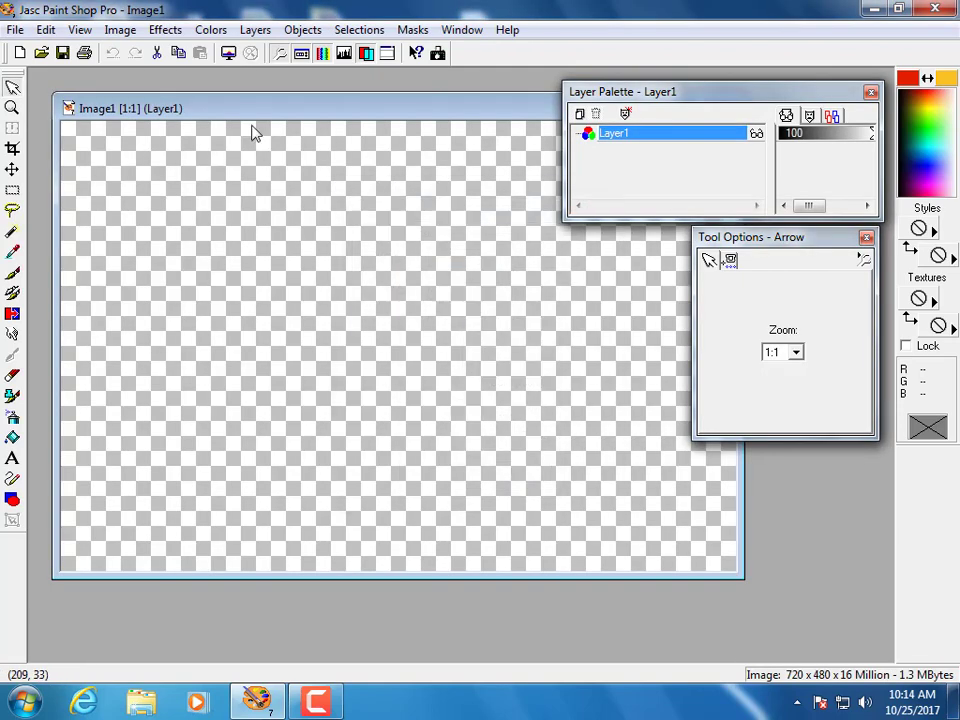
left_click_drag(231, 107, 222, 83)
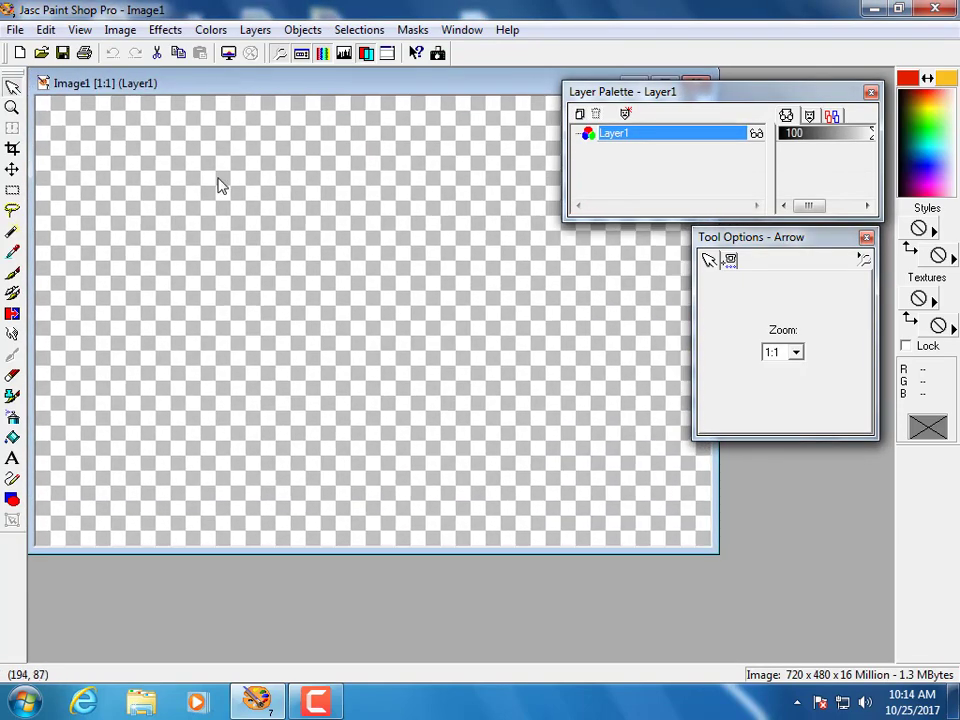
scroll(217, 177, "down", 1)
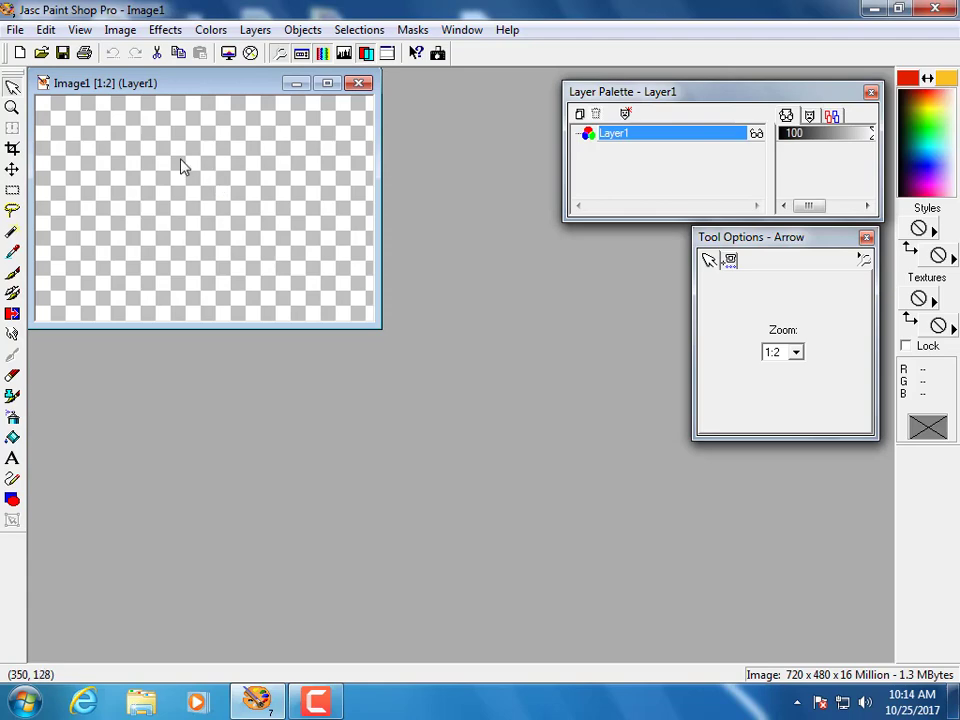
Step: Open B3 Front.png from the sprite animation folder and move its window clear of the blank canvas
left_click(41, 52)
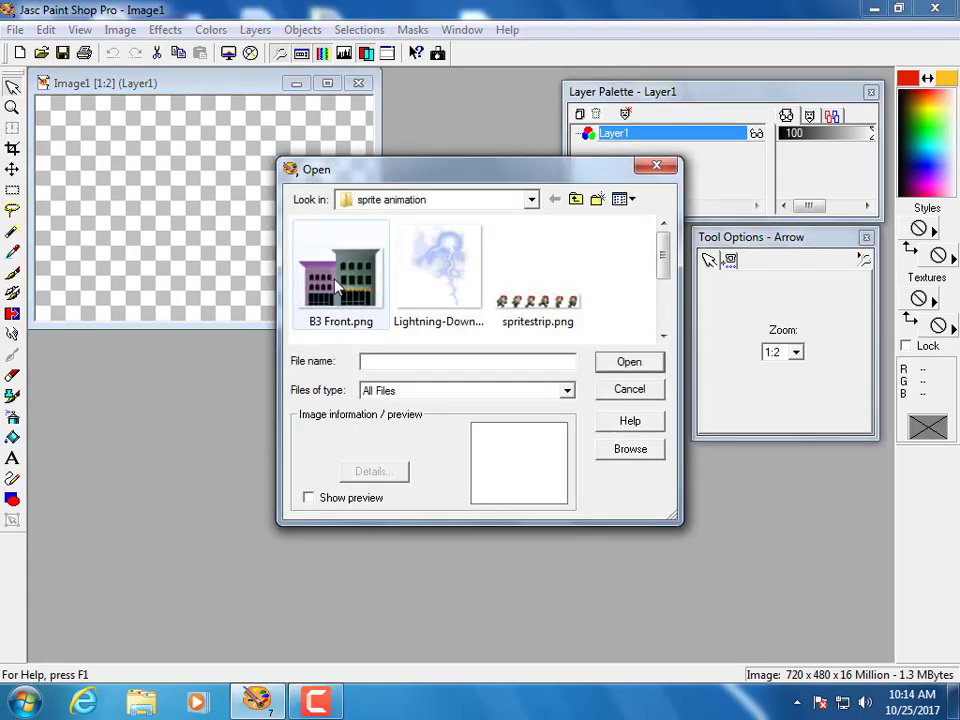
left_click(336, 287)
double_click(336, 287)
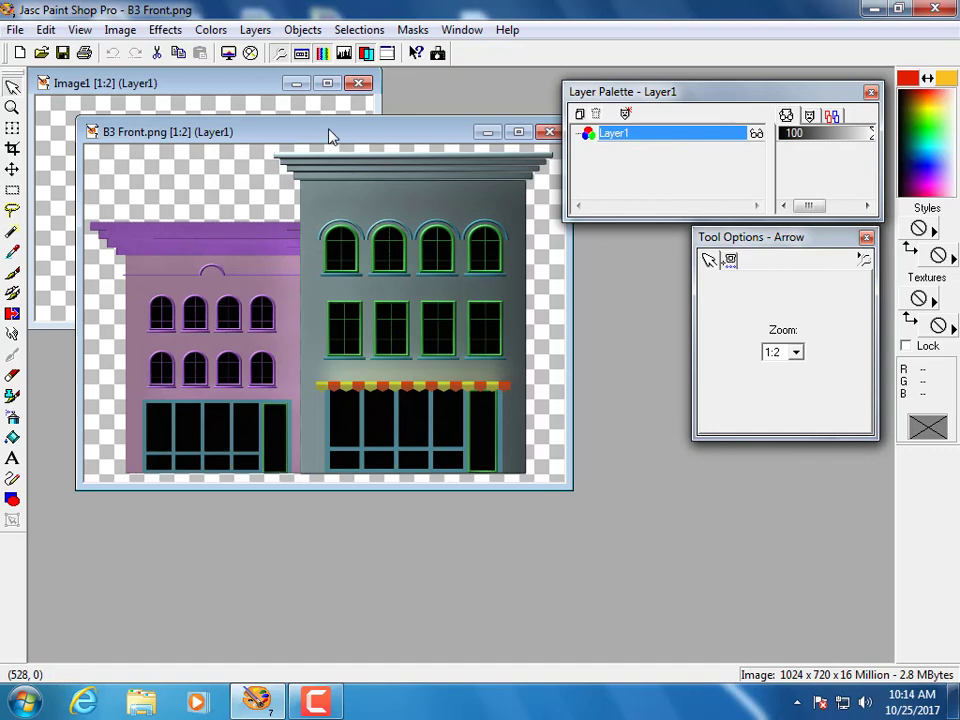
left_click_drag(333, 137, 592, 280)
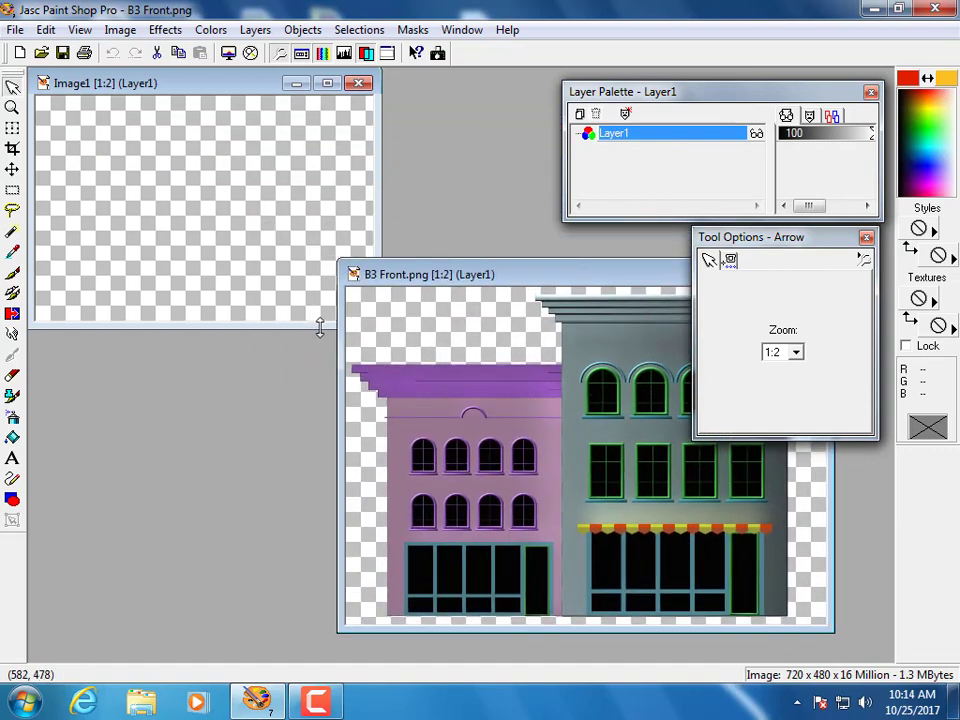
mouse_move(386, 279)
left_mouse_down()
mouse_move(439, 281)
mouse_move(408, 294)
mouse_move(381, 281)
left_mouse_up()
Step: Resize the B3 Front.png image to 50 percent of original and move its window clear of the blank canvas
left_click(126, 33)
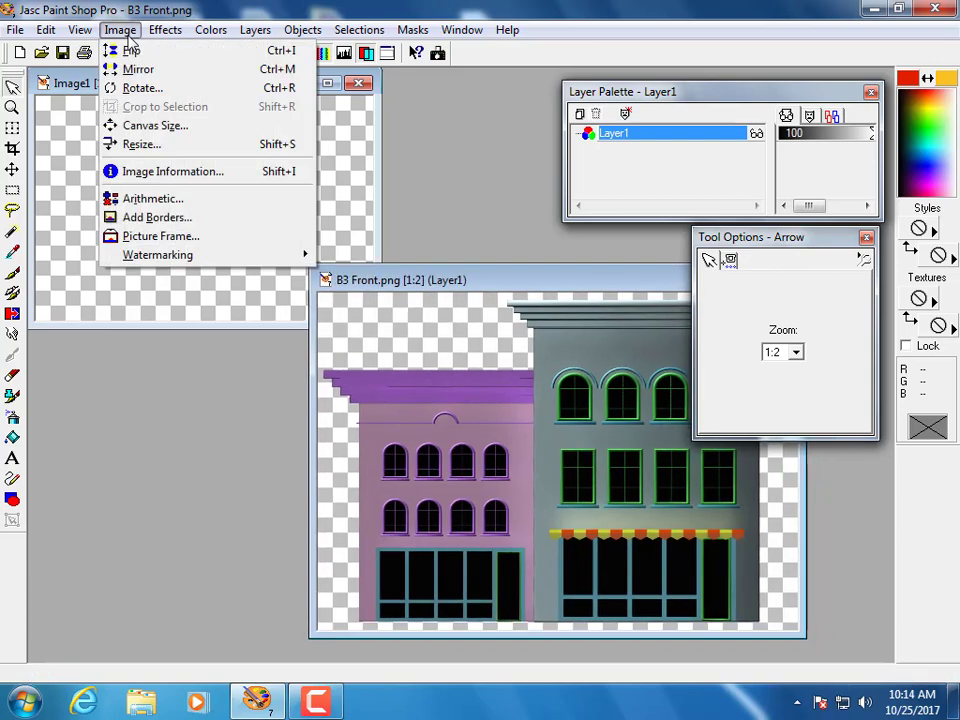
left_click(133, 145)
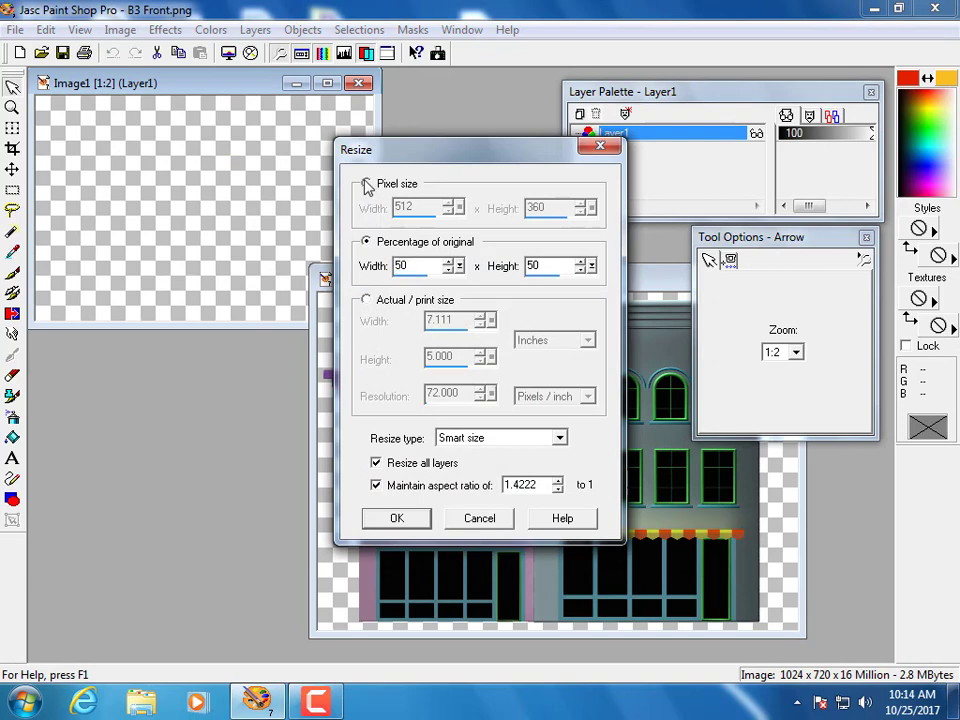
left_click(366, 184)
left_click(366, 243)
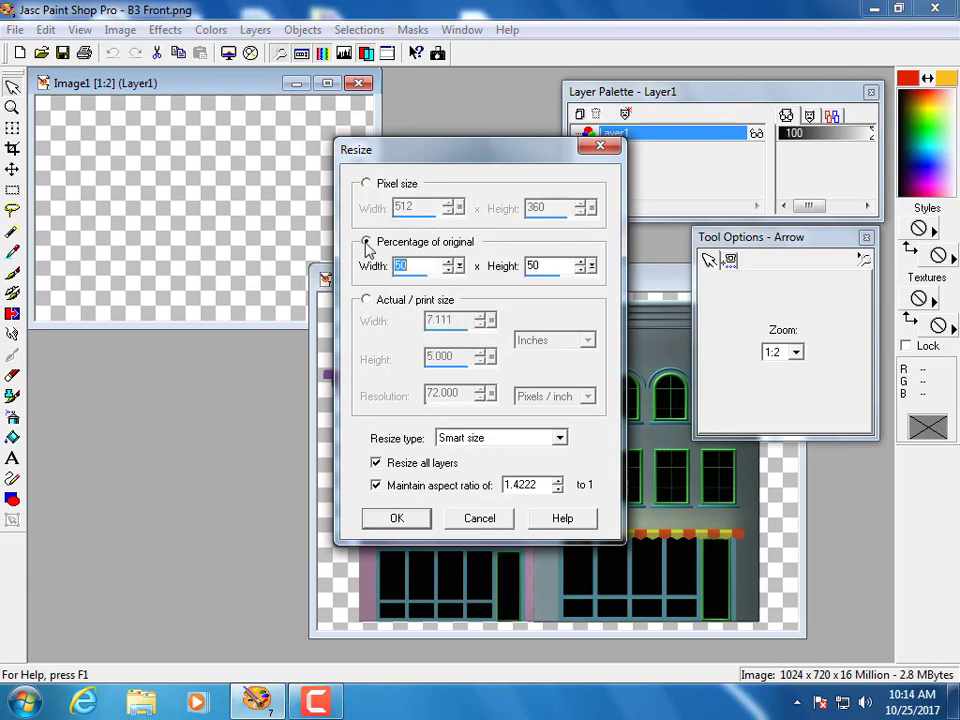
left_click(416, 521)
left_click_drag(408, 291, 525, 330)
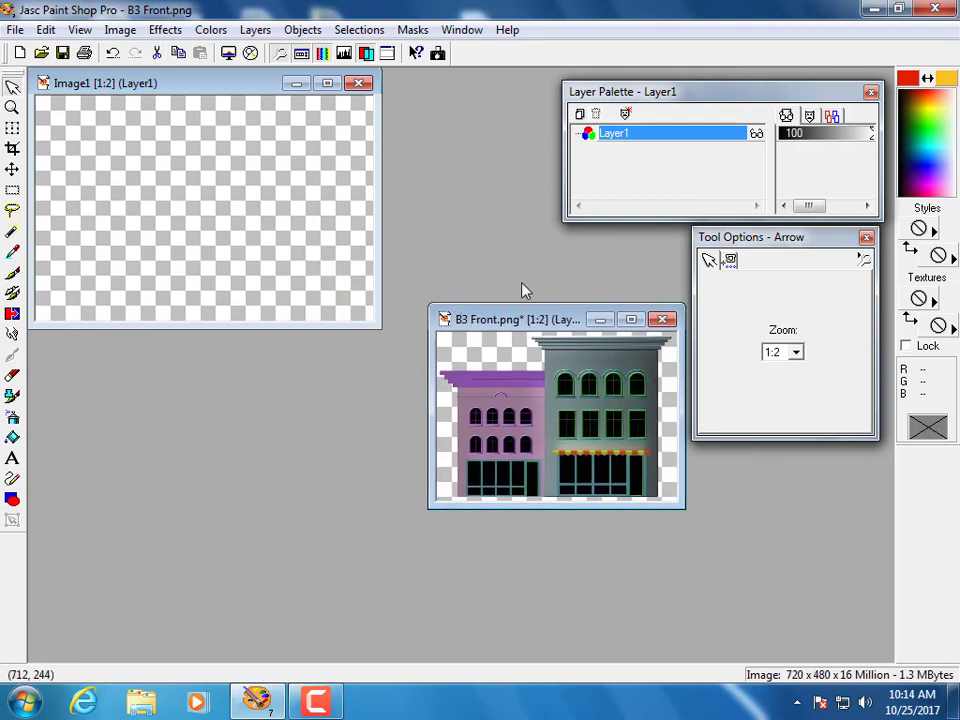
mouse_move(518, 325)
left_mouse_down()
mouse_move(537, 323)
mouse_move(522, 324)
left_mouse_up()
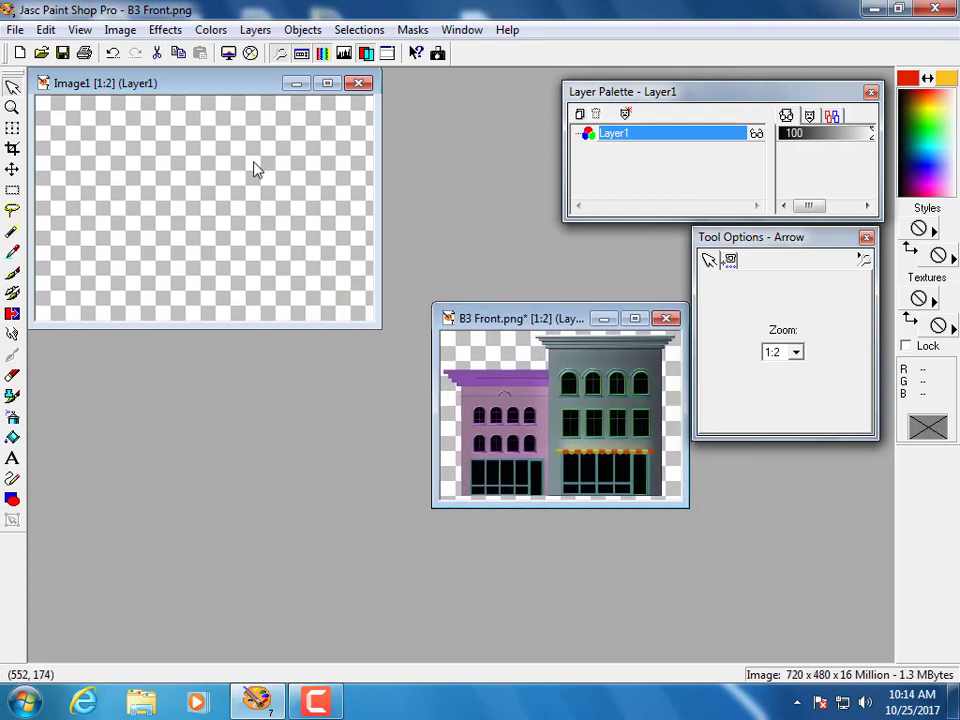
Step: Copy the resized buildings into the blank Image1 canvas as a new layer and position them at its upper right
left_click(45, 29)
left_click(70, 152)
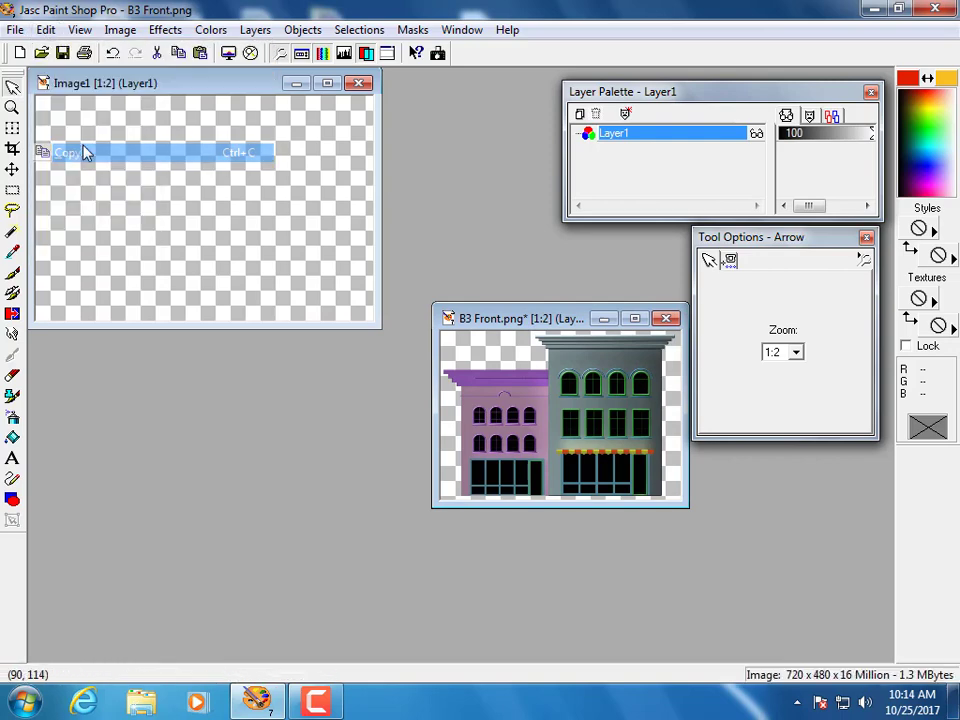
left_click_drag(142, 88, 162, 97)
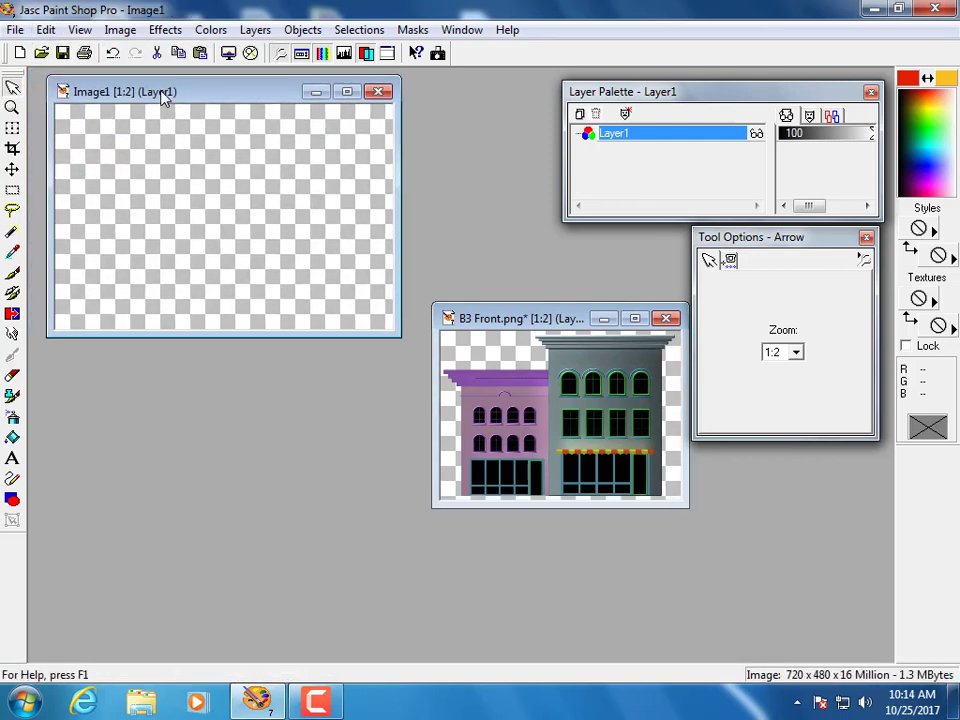
left_click(46, 32)
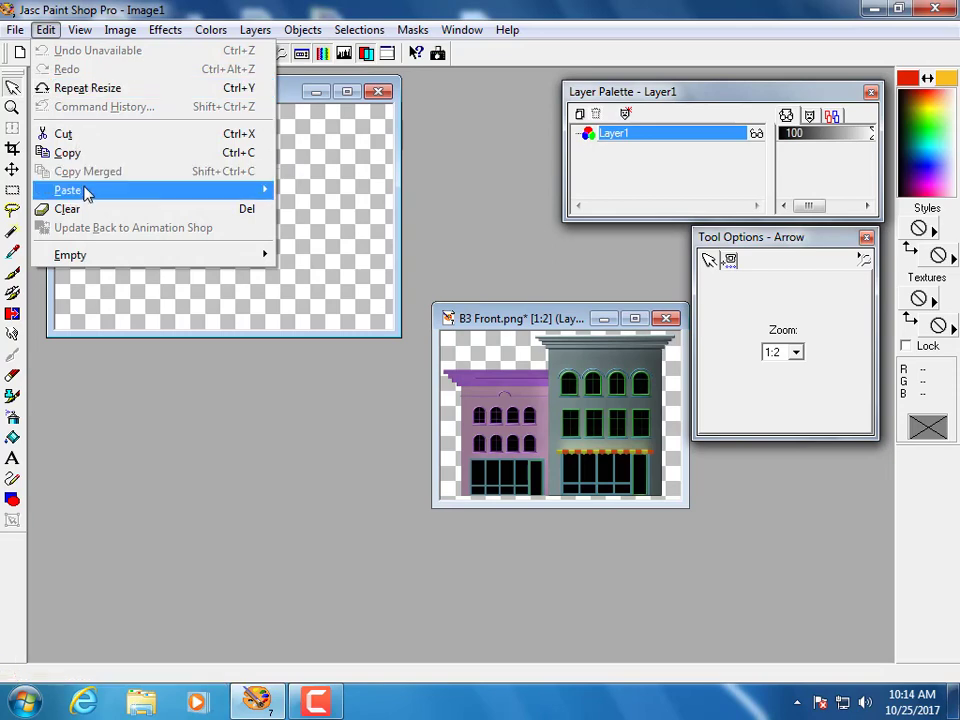
mouse_move(87, 194)
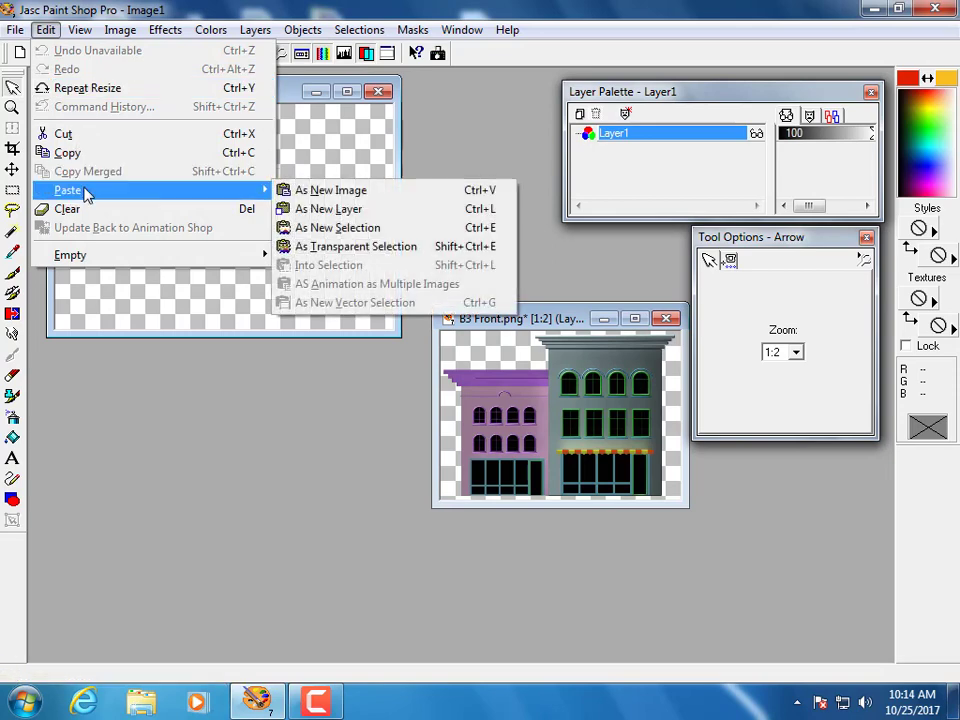
left_click(340, 213)
left_click_drag(295, 194, 339, 170)
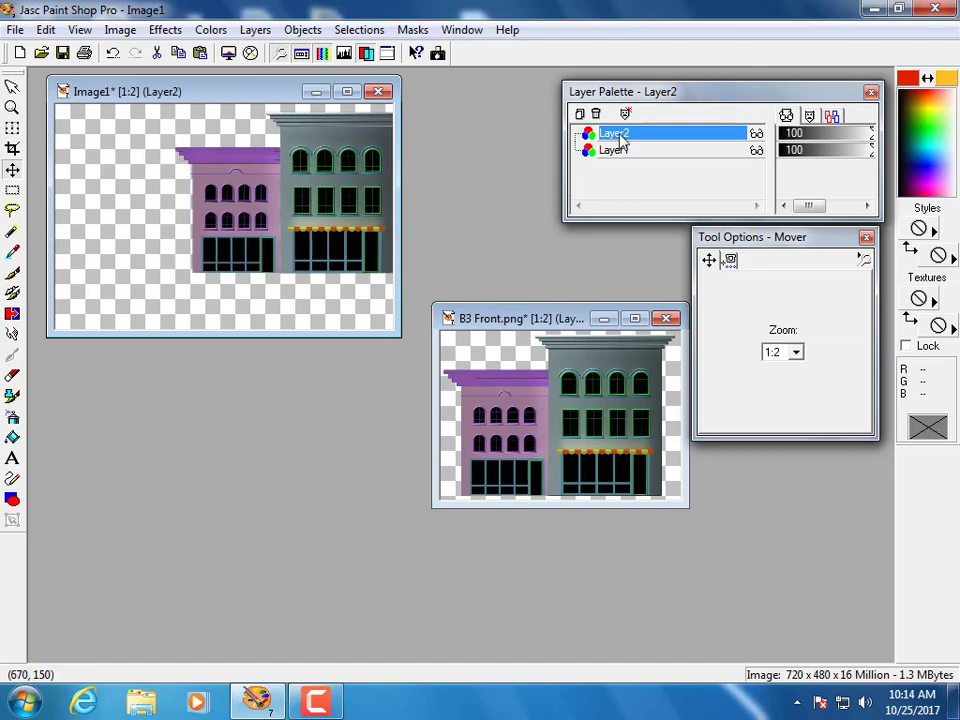
Step: Rename the pasted layer as buildings
double_click(620, 141)
type("b")
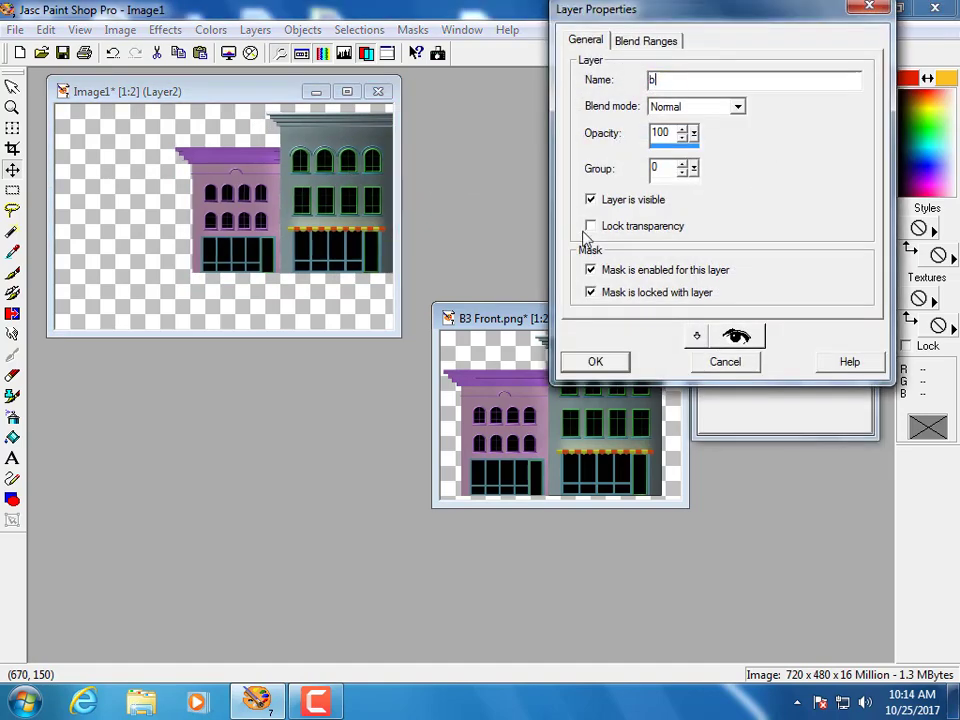
type("uildings")
key("Return")
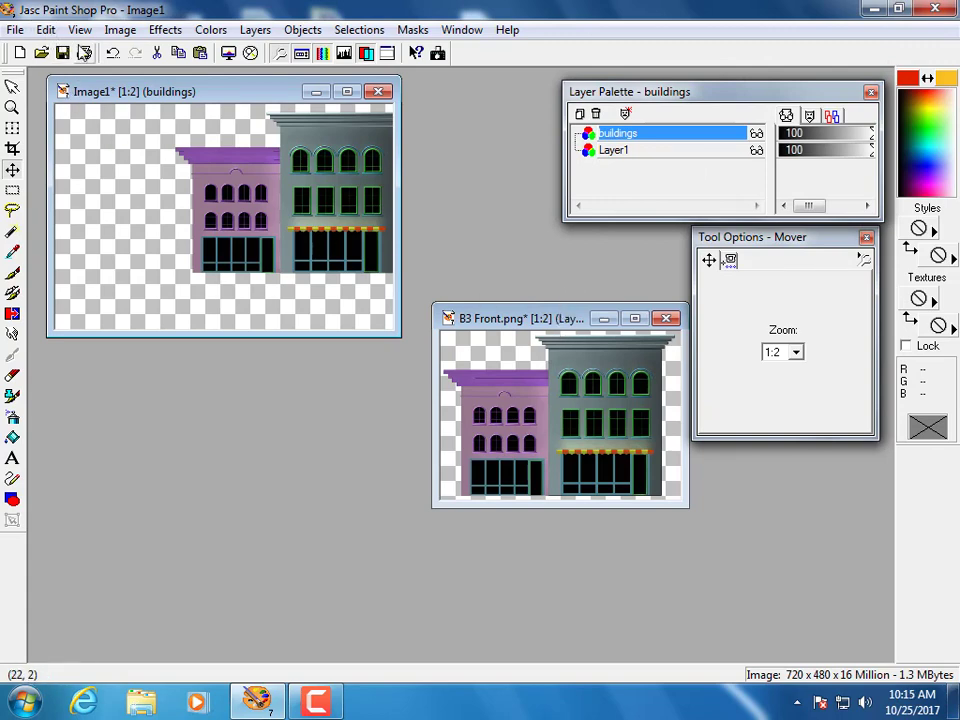
Step: Paste the buildings again as another new layer and name it buildings2
left_click(47, 31)
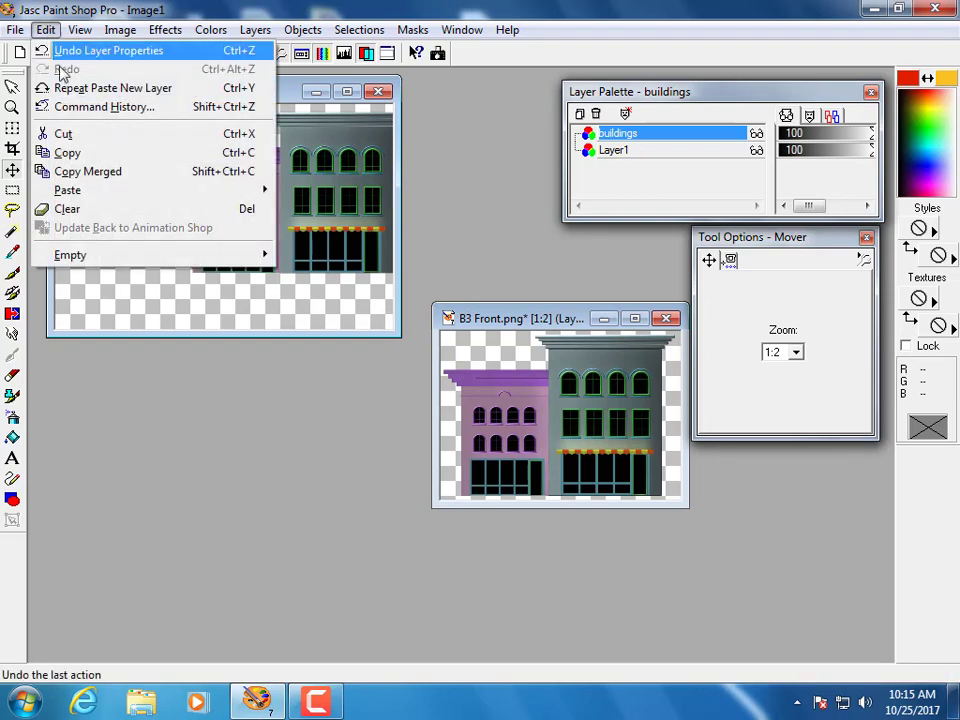
mouse_move(121, 192)
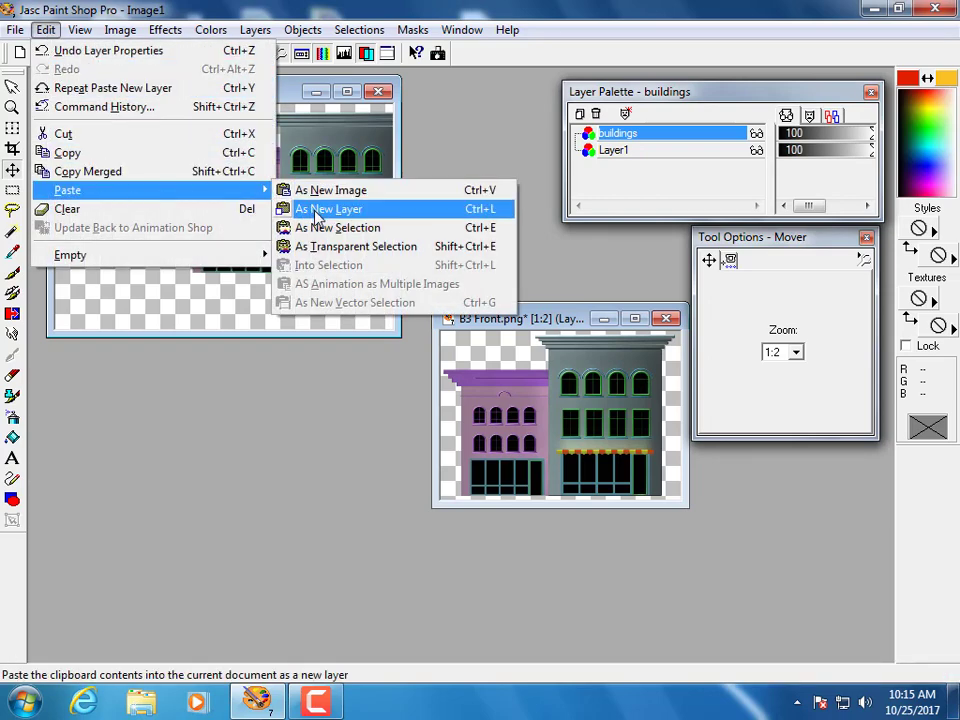
left_click(318, 209)
double_click(626, 138)
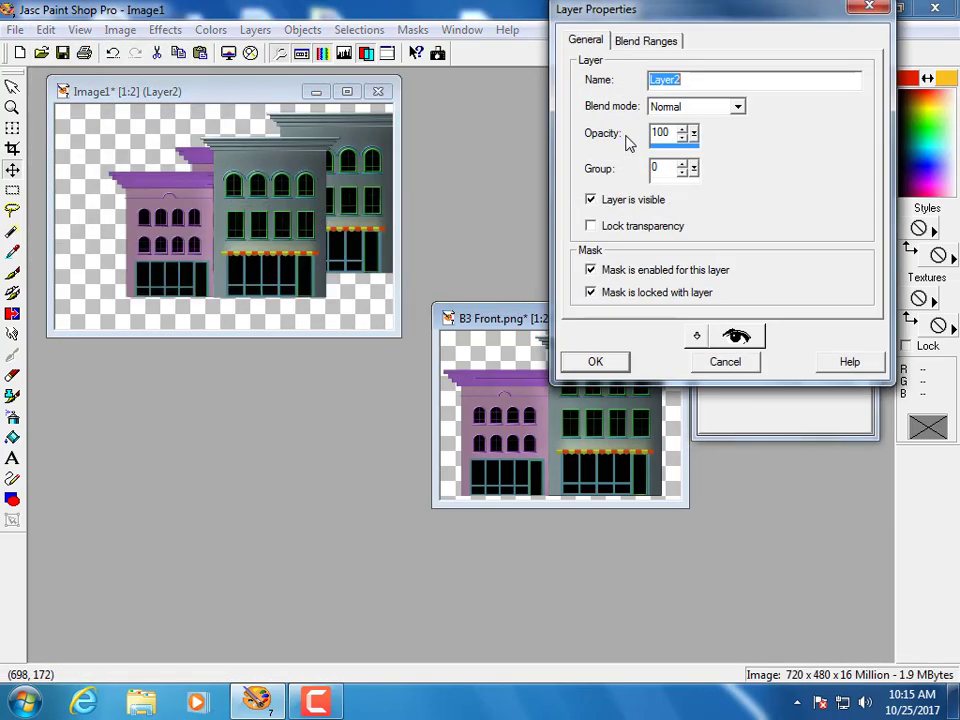
type("buildings")
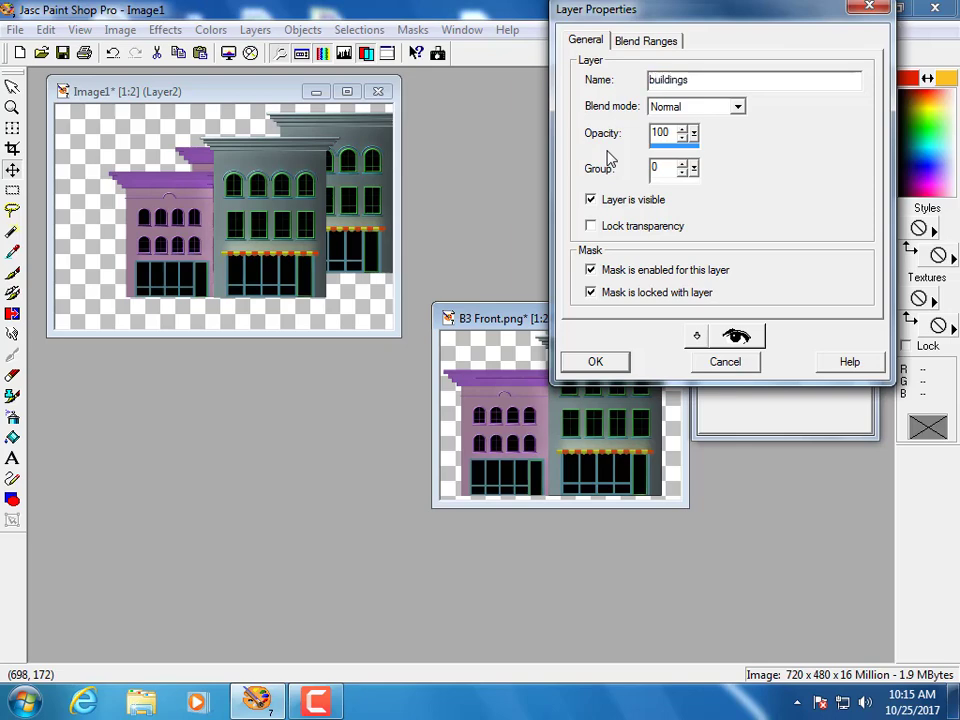
key("Return")
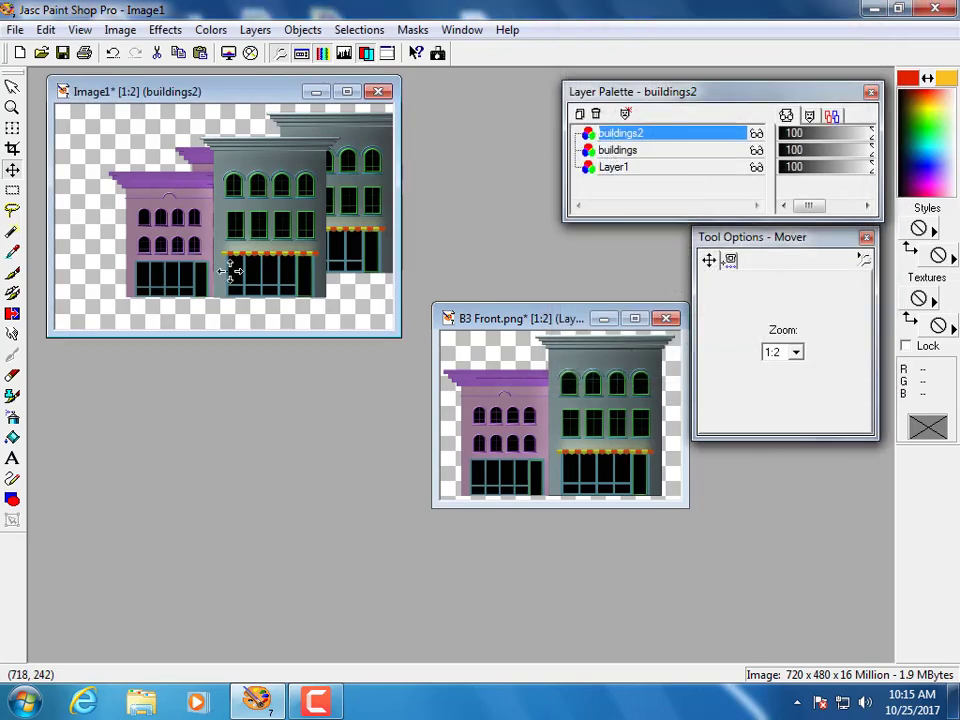
Step: Move the buildings2 and buildings layers so both copies align side by side in one continuous row across the canvas
left_click_drag(255, 236, 122, 211)
left_click_drag(234, 216, 248, 212)
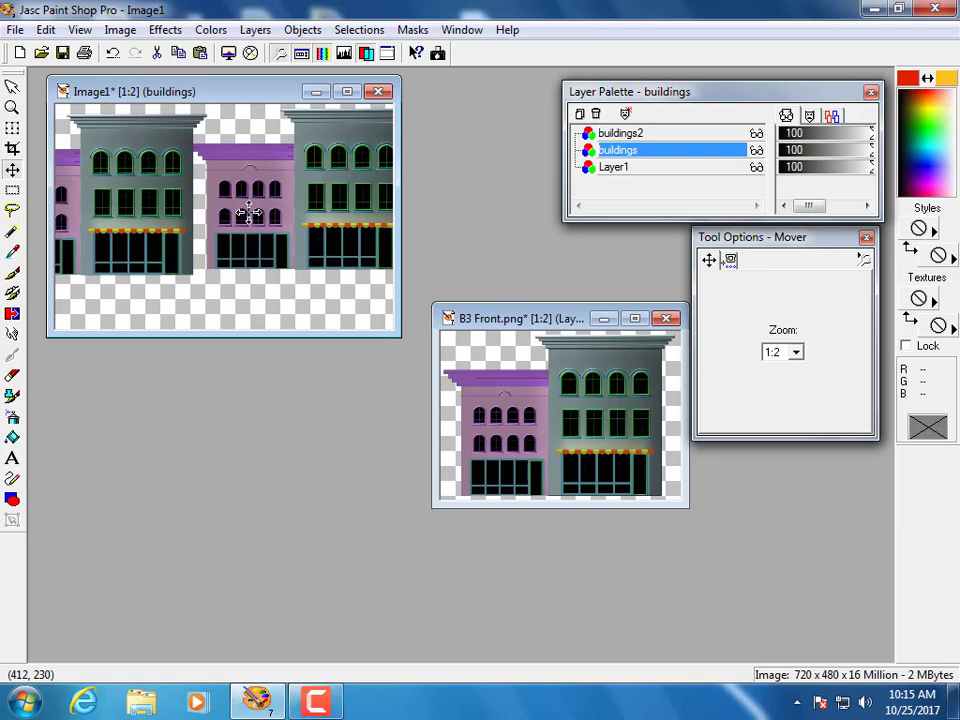
left_click_drag(160, 211, 174, 205)
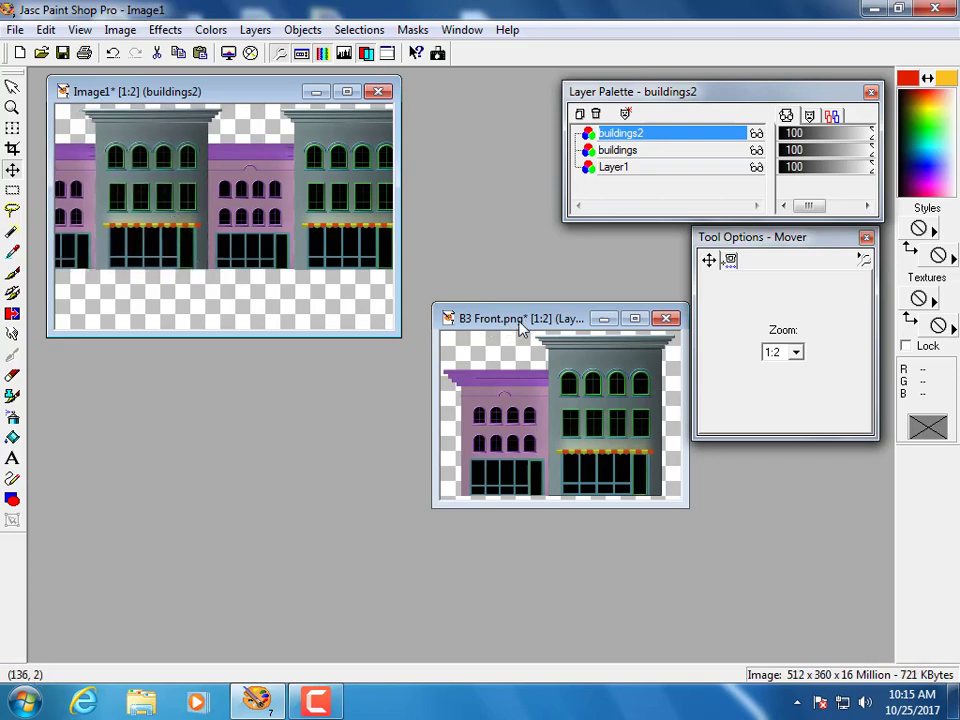
Step: Close the B3 Front.png source image
left_click_drag(540, 318, 491, 358)
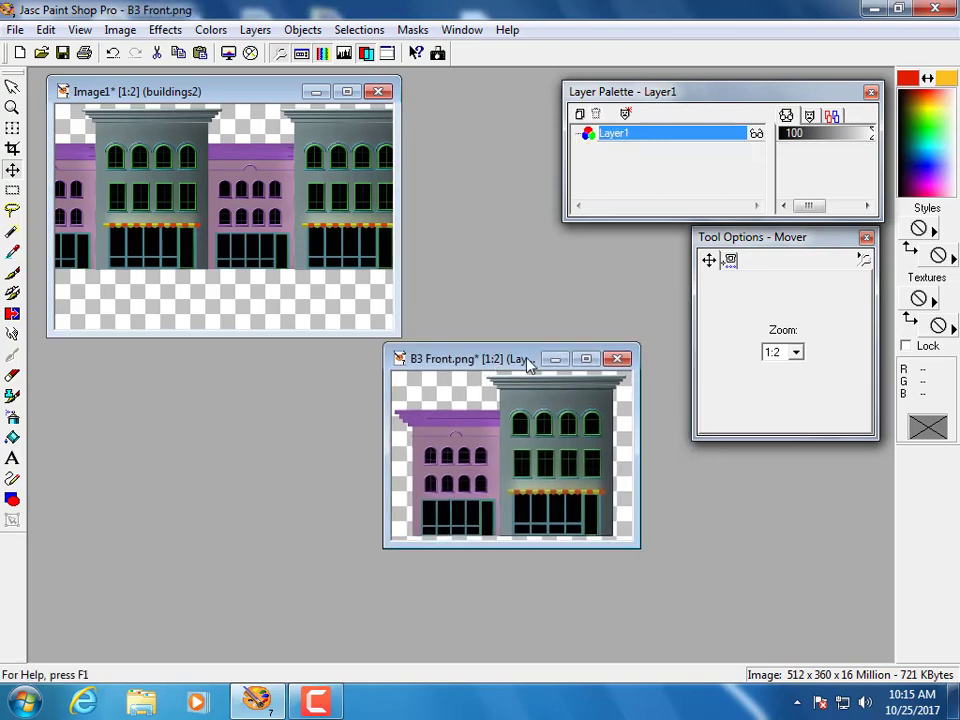
left_click(618, 360)
left_click(521, 393)
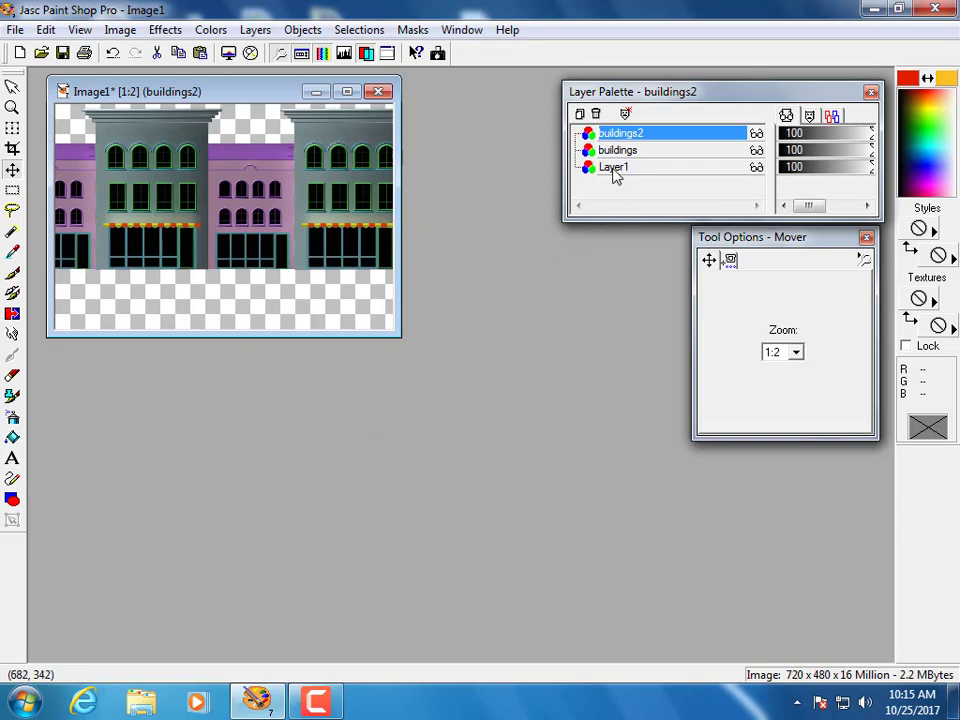
Step: Rename Layer1 as background and move it to the top of the layer stack
left_click(615, 172)
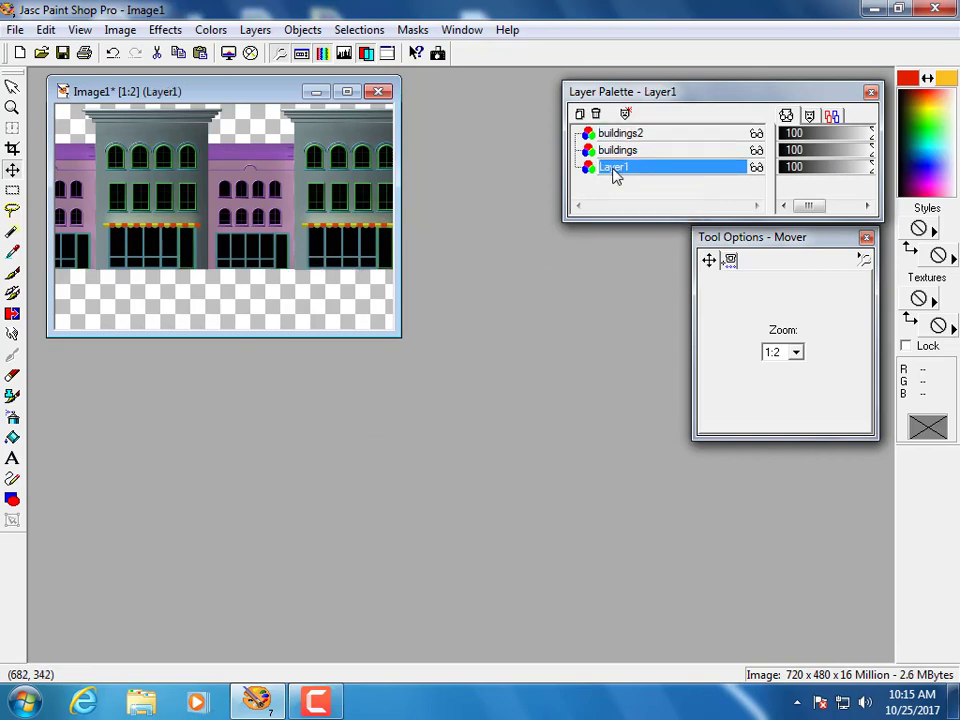
double_click(615, 170)
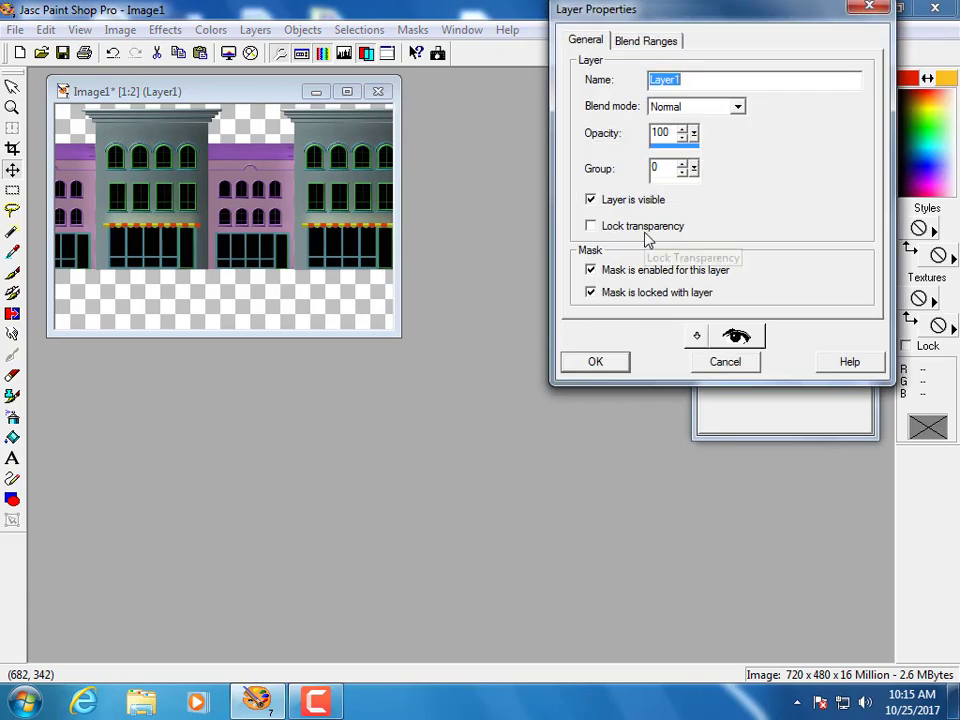
type("background")
key("Return")
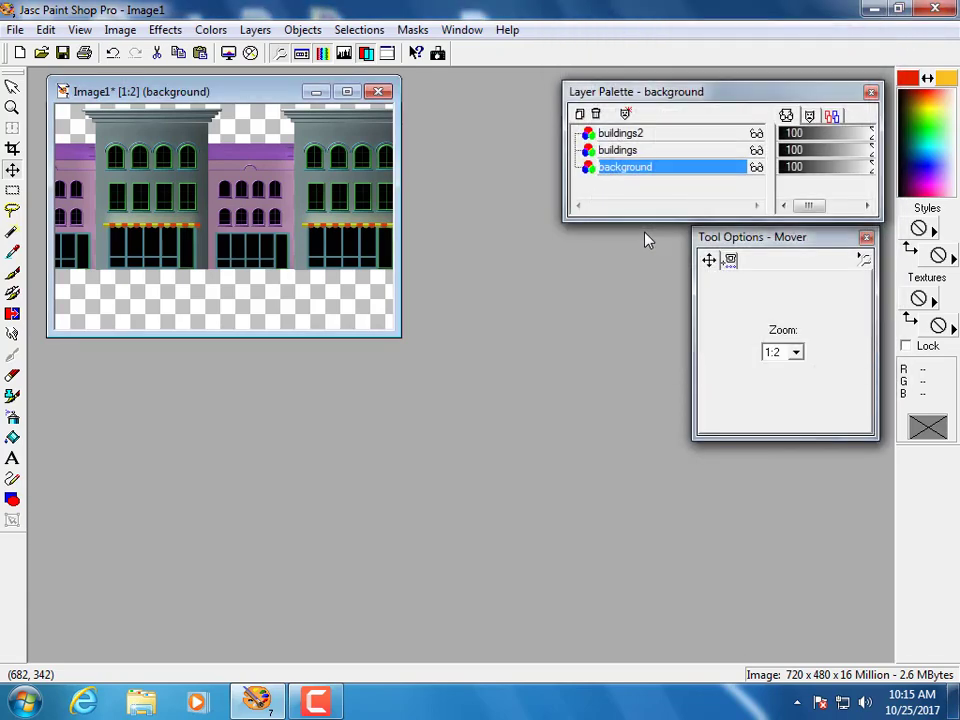
left_click_drag(625, 175, 616, 141)
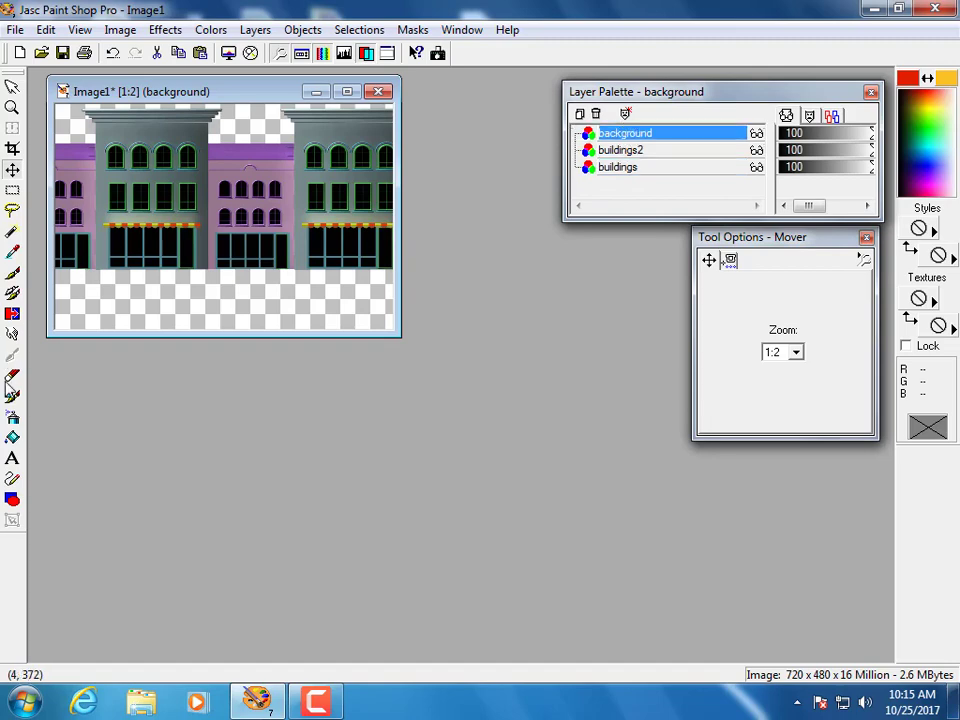
Step: Flood fill the background layer with a light green gradient, using a gradient foreground style and two light green shades
left_click(12, 437)
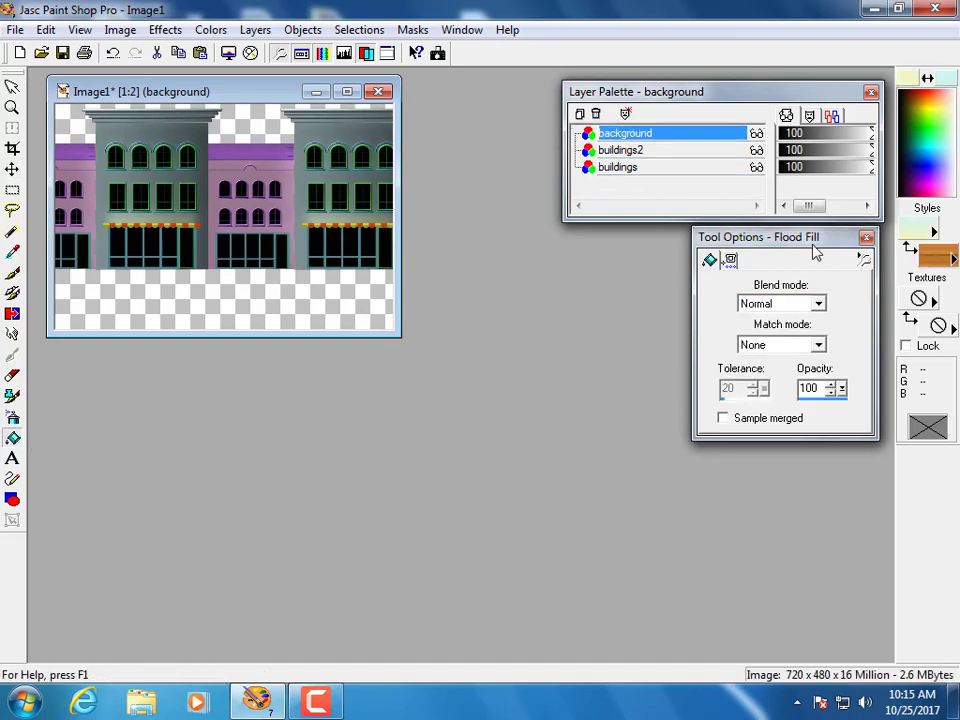
left_click(936, 226)
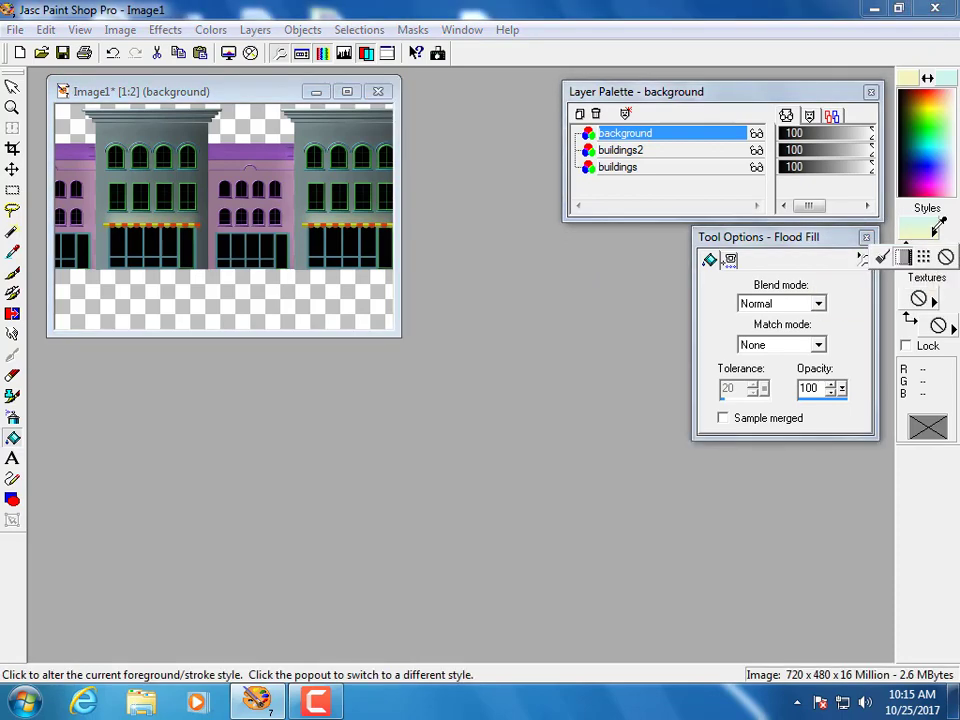
left_click(906, 258)
left_click(940, 228)
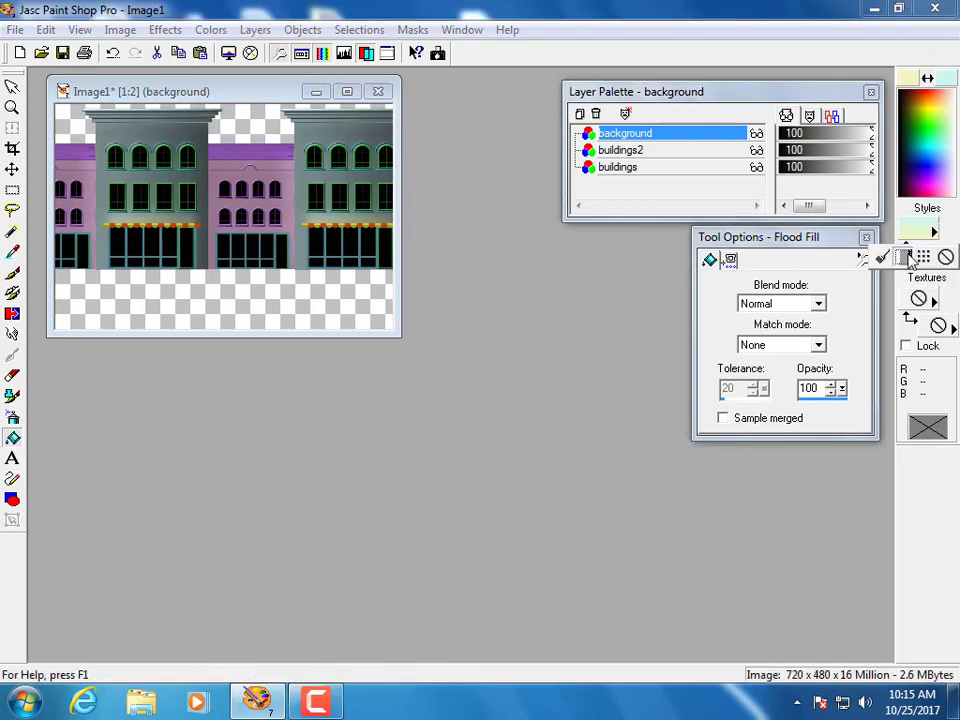
left_click(946, 135)
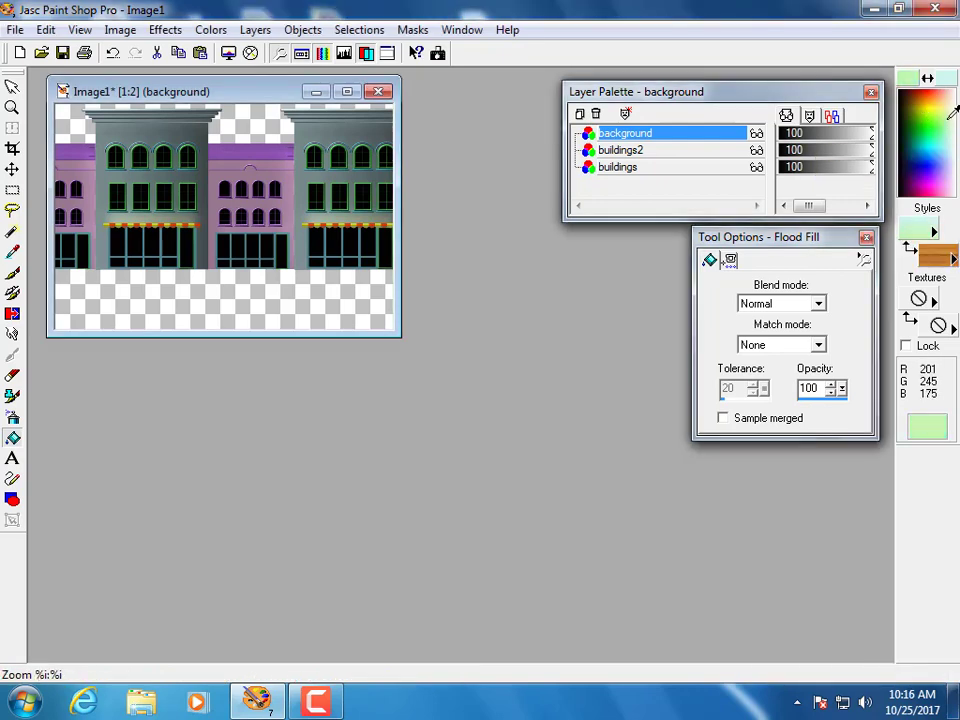
left_click(949, 118)
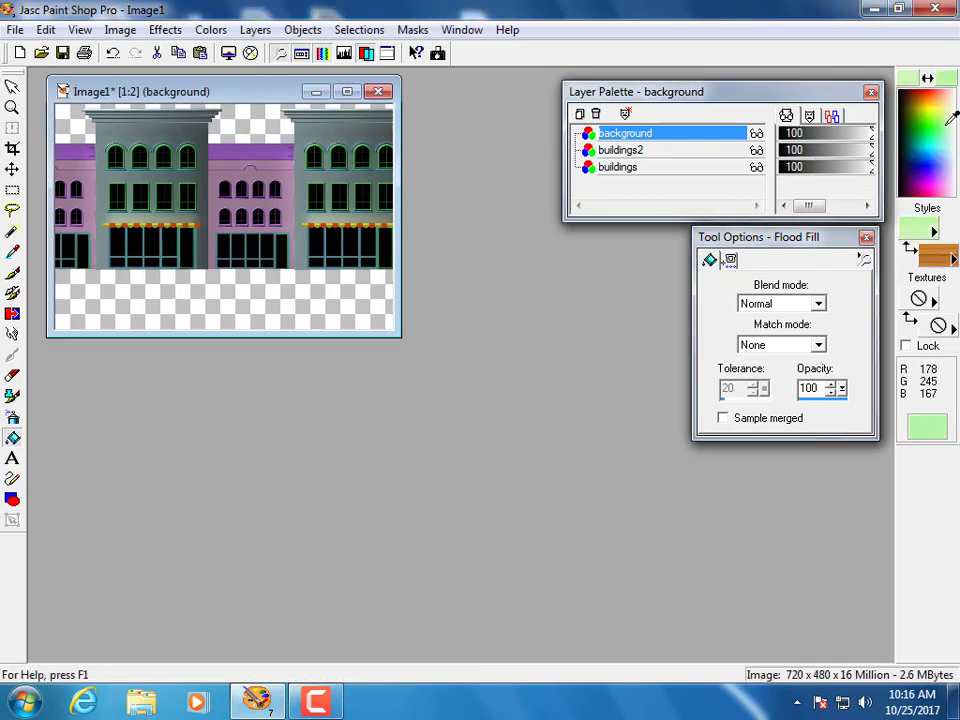
left_click(238, 284)
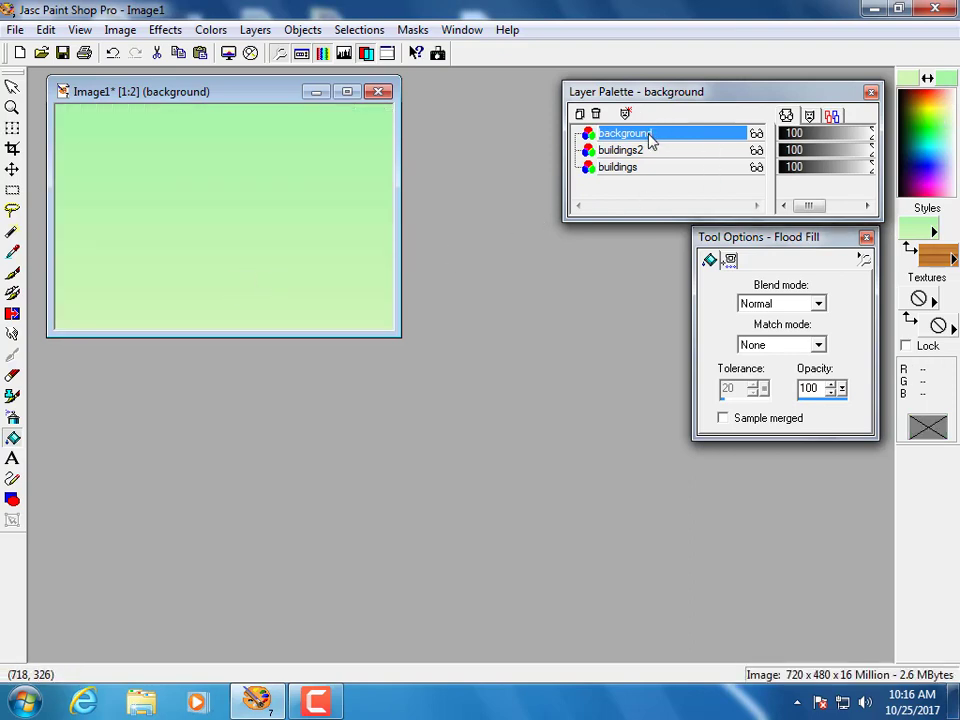
Step: Move the background layer to the bottom of the layer stack and flood fill it with a sky-blue to cyan gradient
left_click_drag(649, 168, 645, 167)
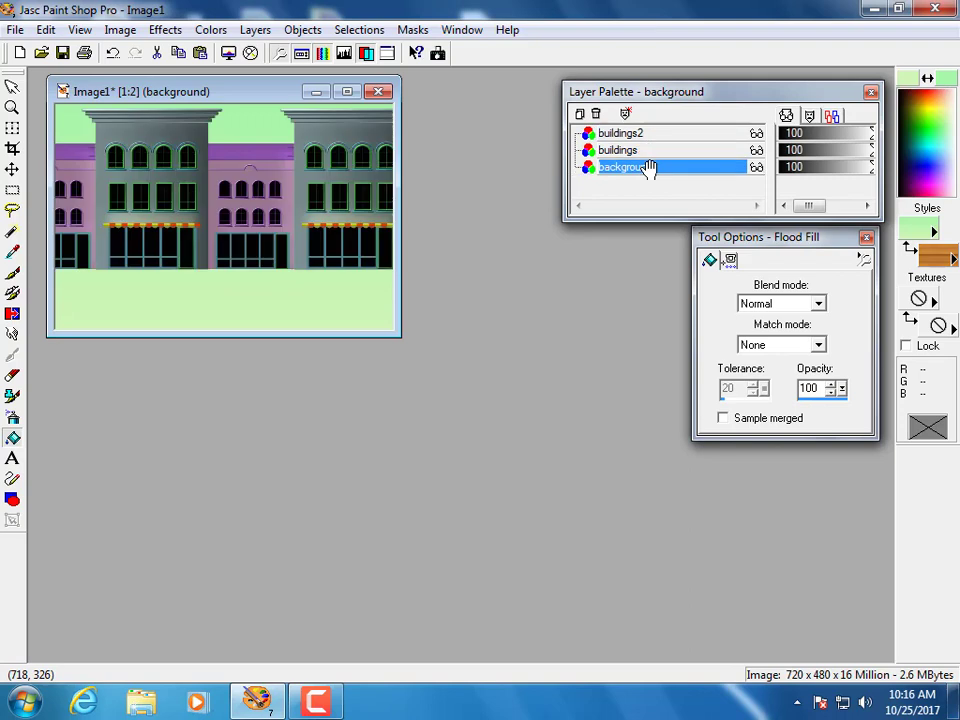
left_click(945, 148)
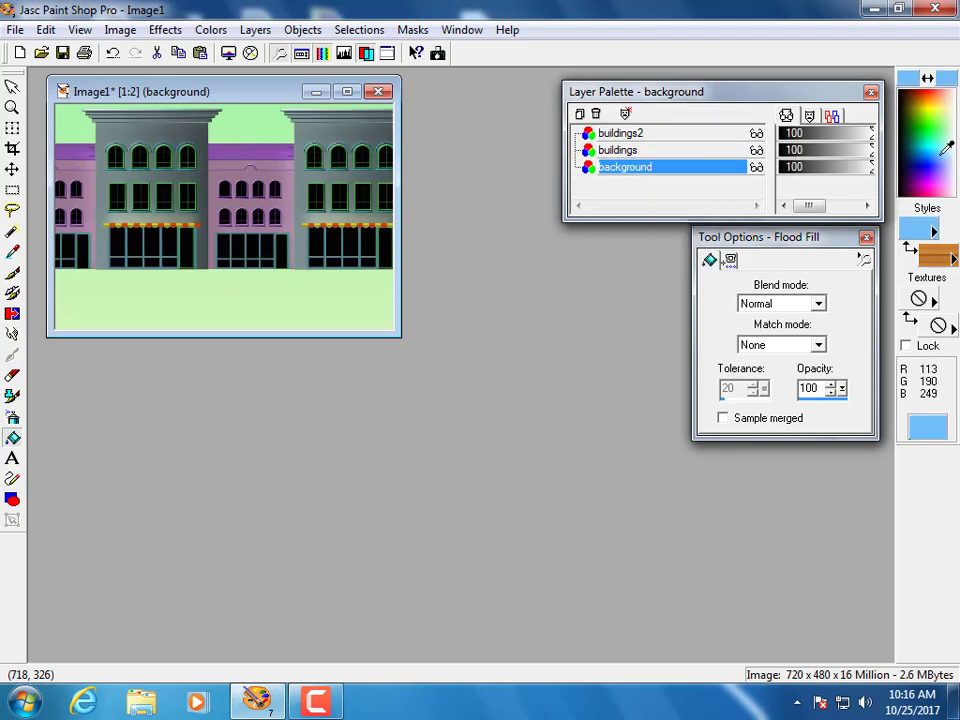
left_click(936, 143)
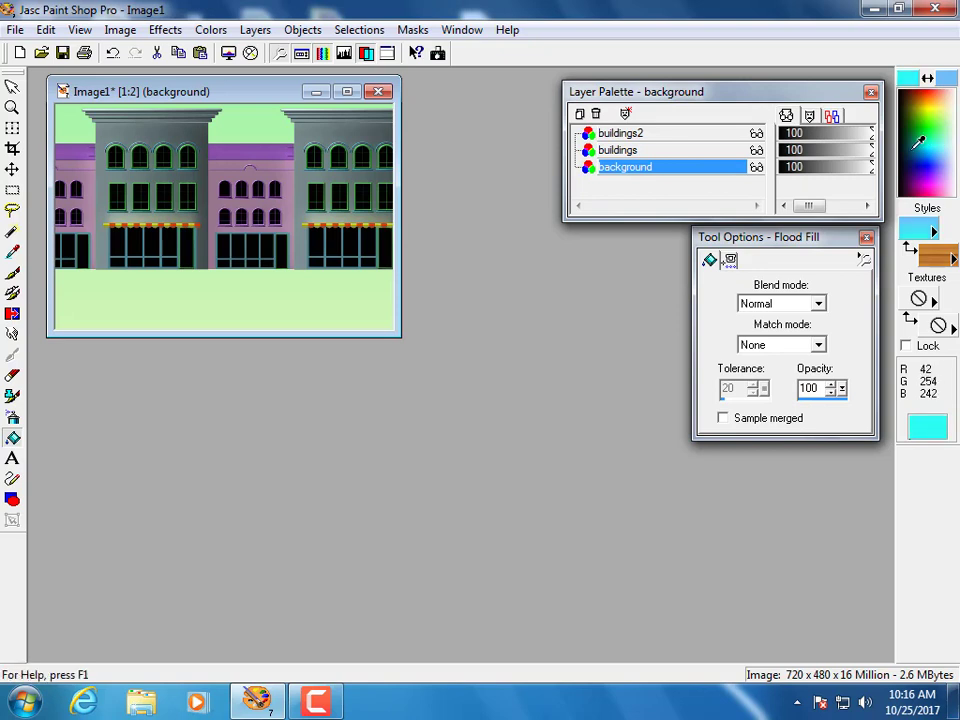
left_click(254, 126)
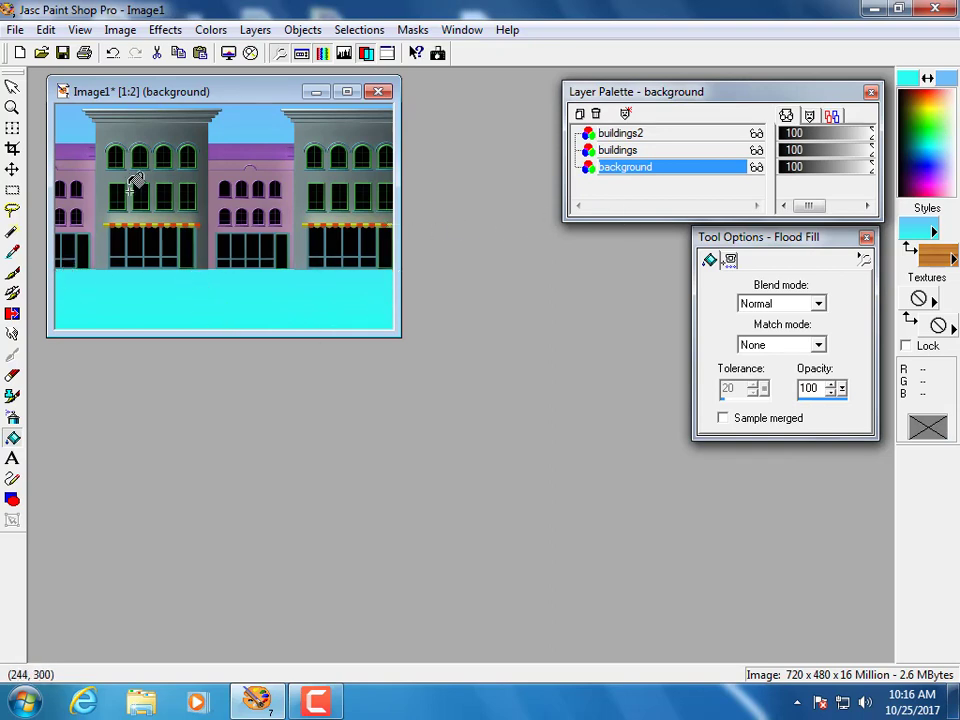
Step: Add a new layer named sidewalk directly above the background layer
left_click(580, 114)
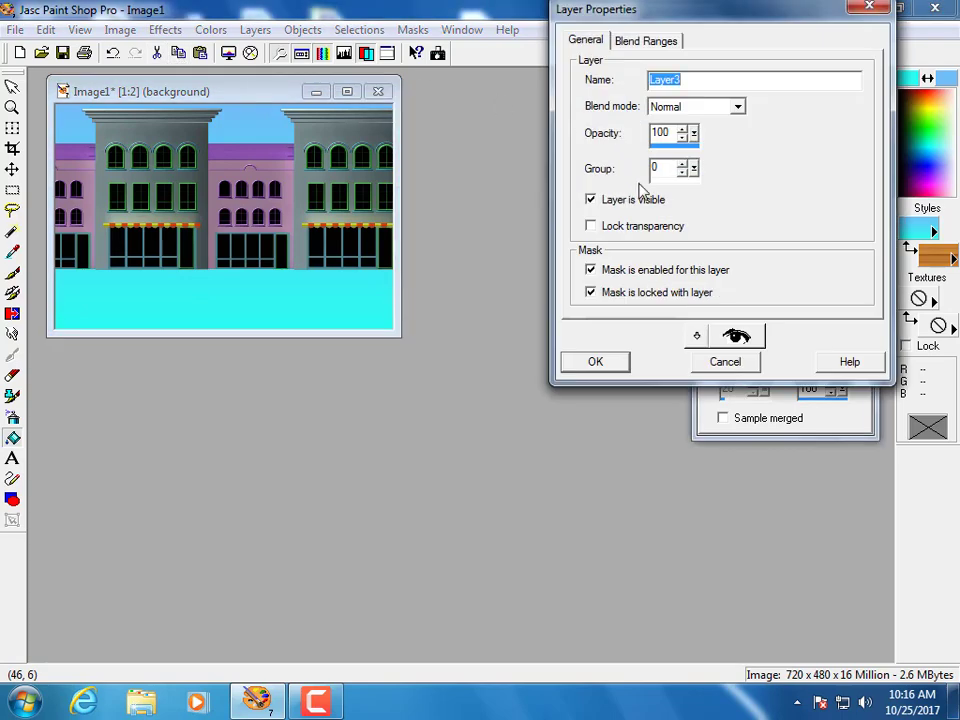
type("sidewalk")
key("Return")
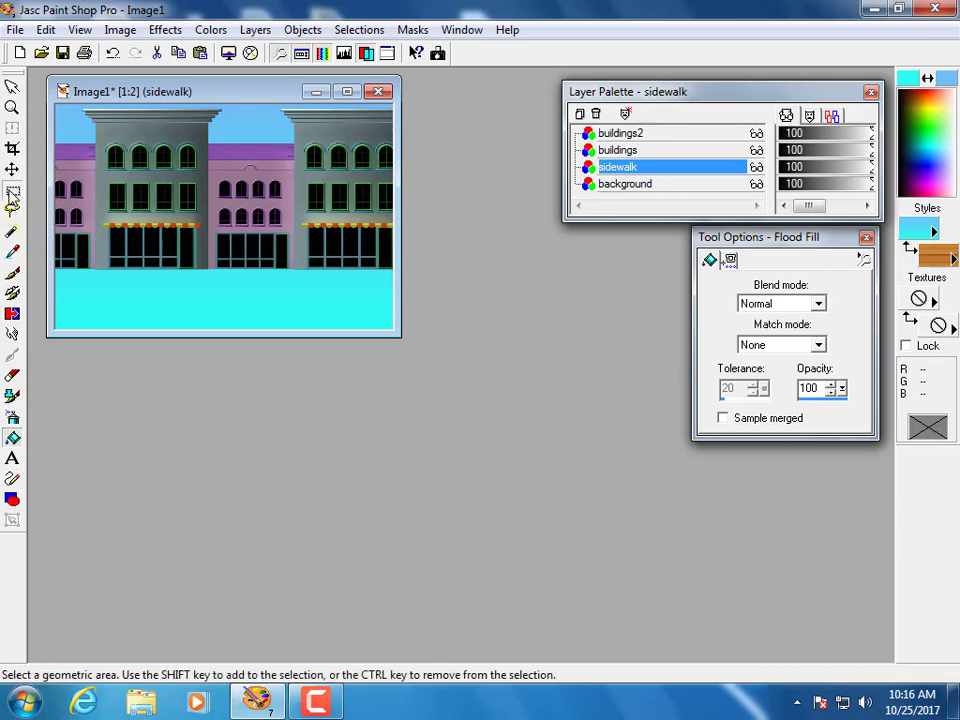
Step: Select the full-width rectangular strip from the base of the buildings down to the canvas's lower edge
left_click(12, 193)
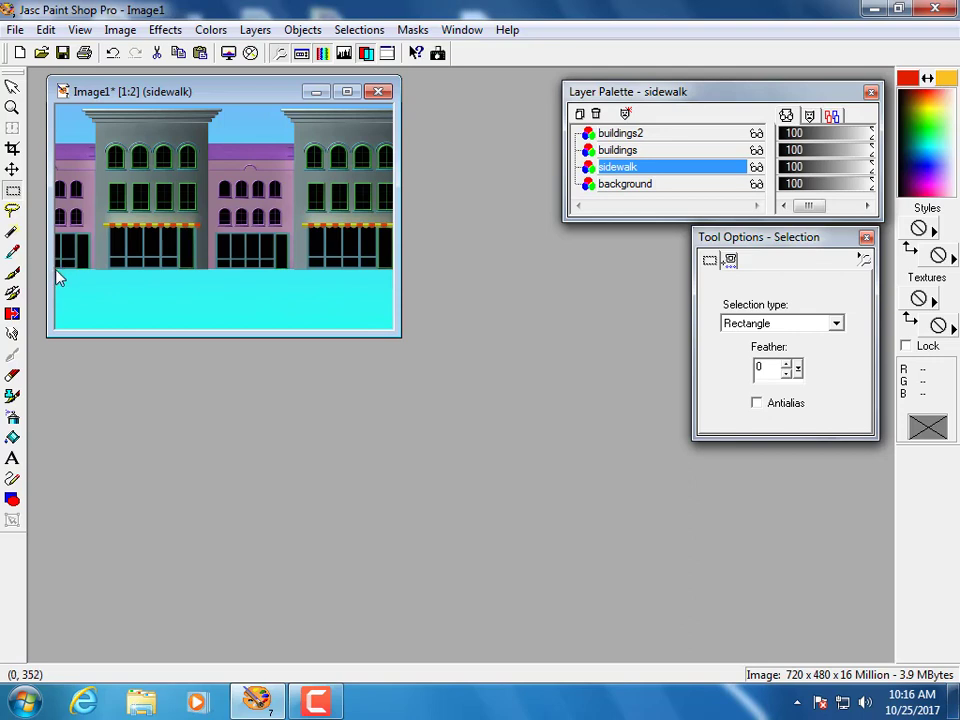
left_click_drag(55, 267, 419, 362)
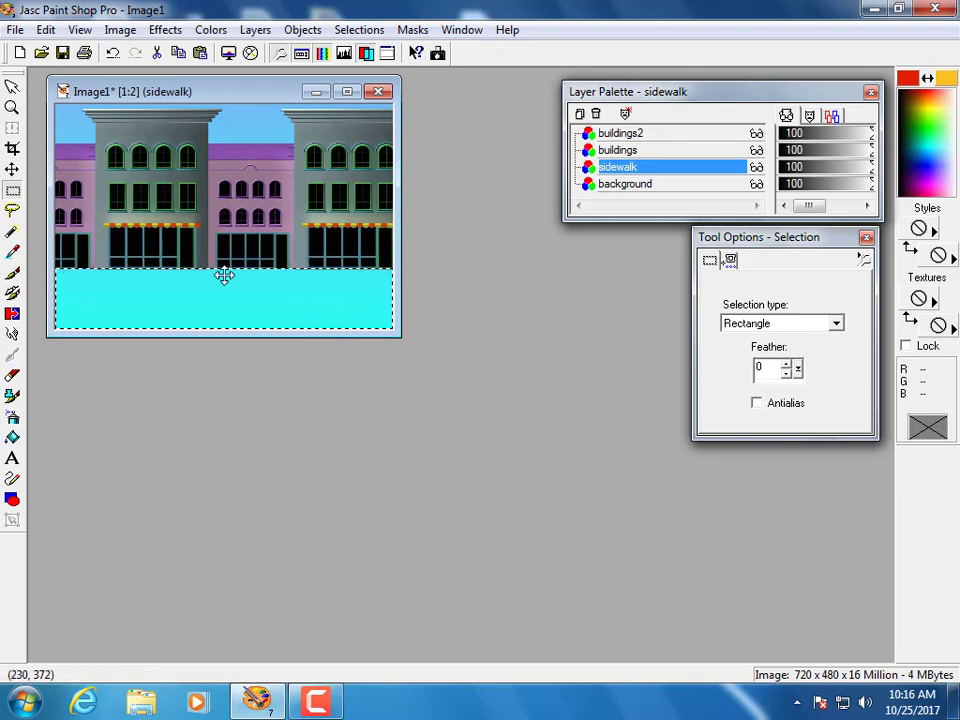
left_click_drag(209, 96, 225, 108)
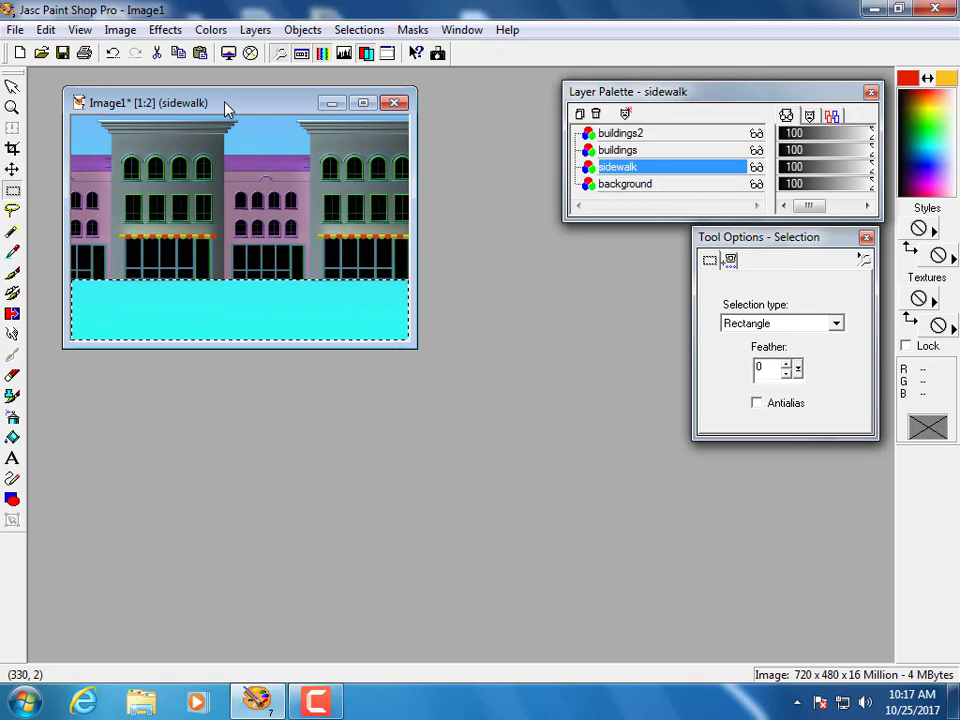
Step: Flood fill the selected strip on the sidewalk layer with solid gray (RGB 128, 128, 128) and clear the selection
left_click(13, 438)
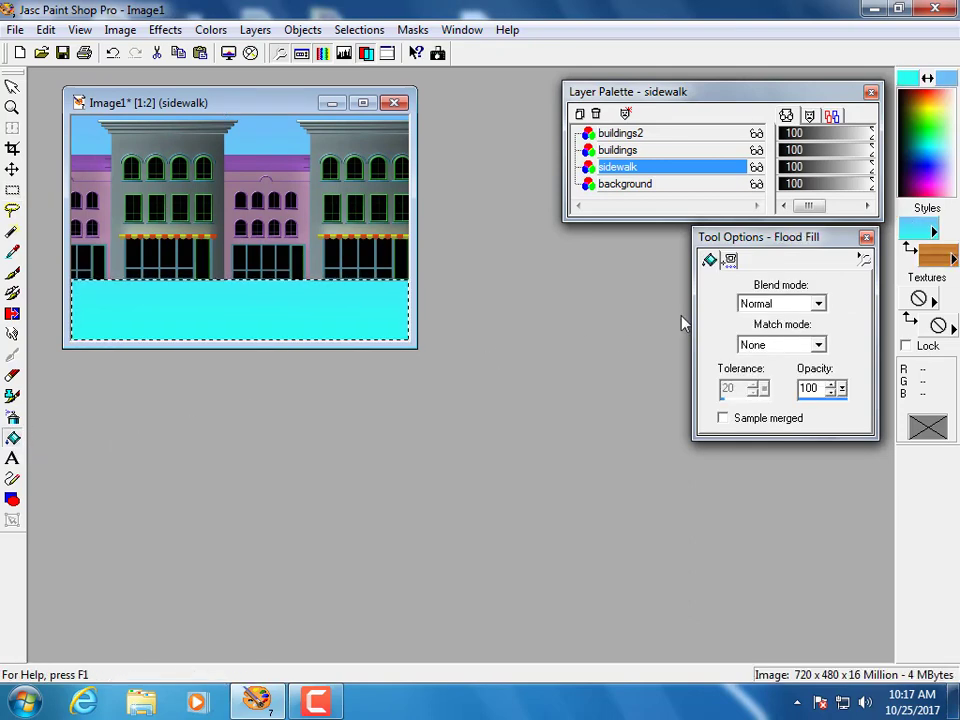
left_click(935, 232)
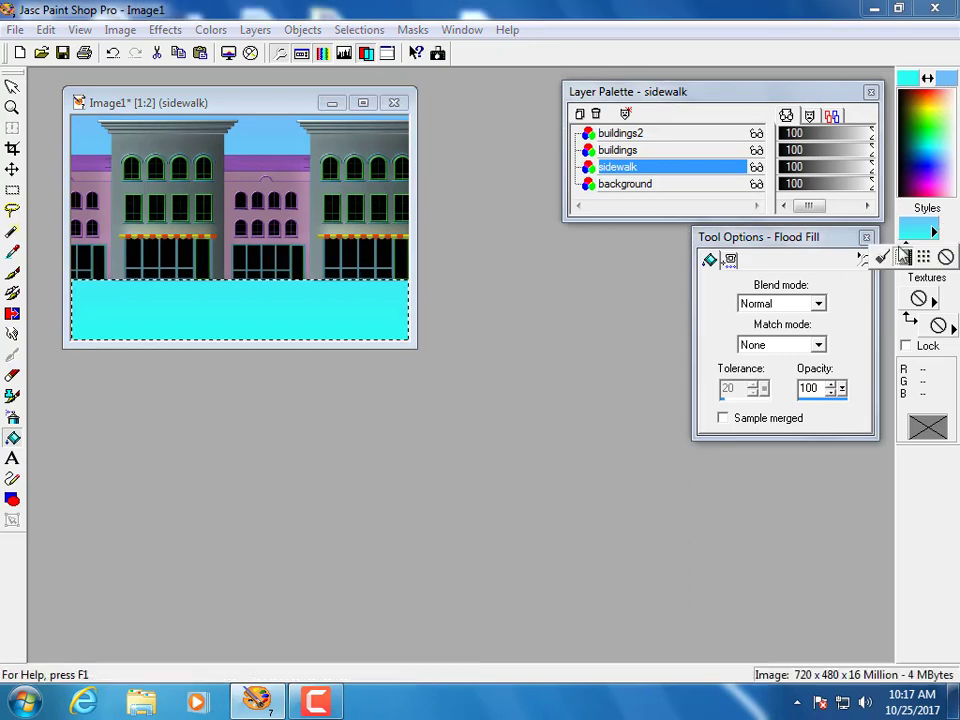
left_click(885, 258)
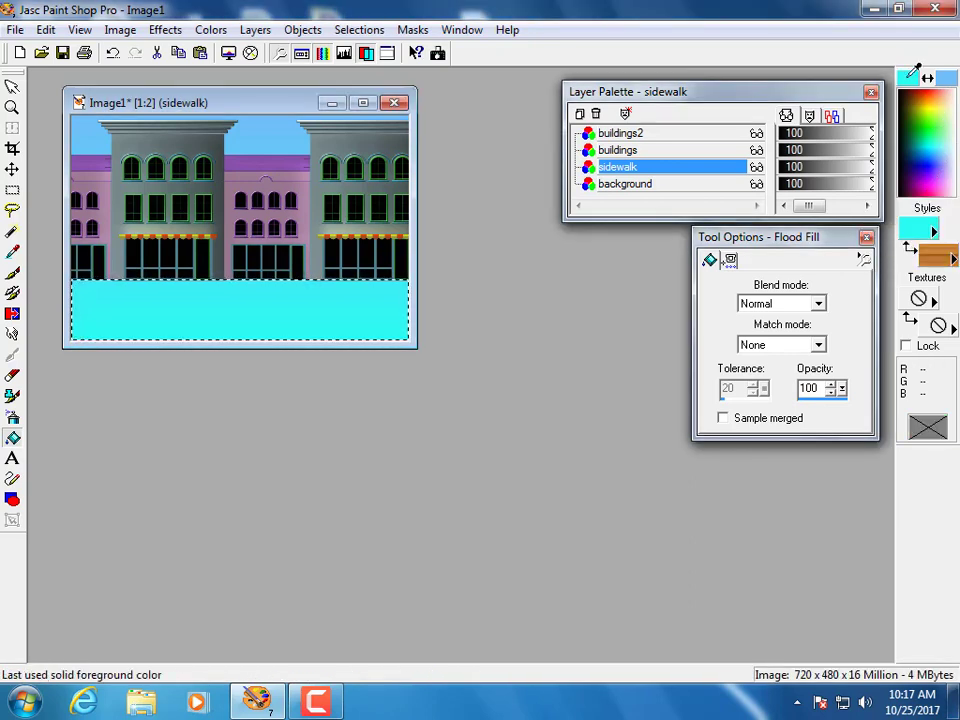
left_click(914, 70)
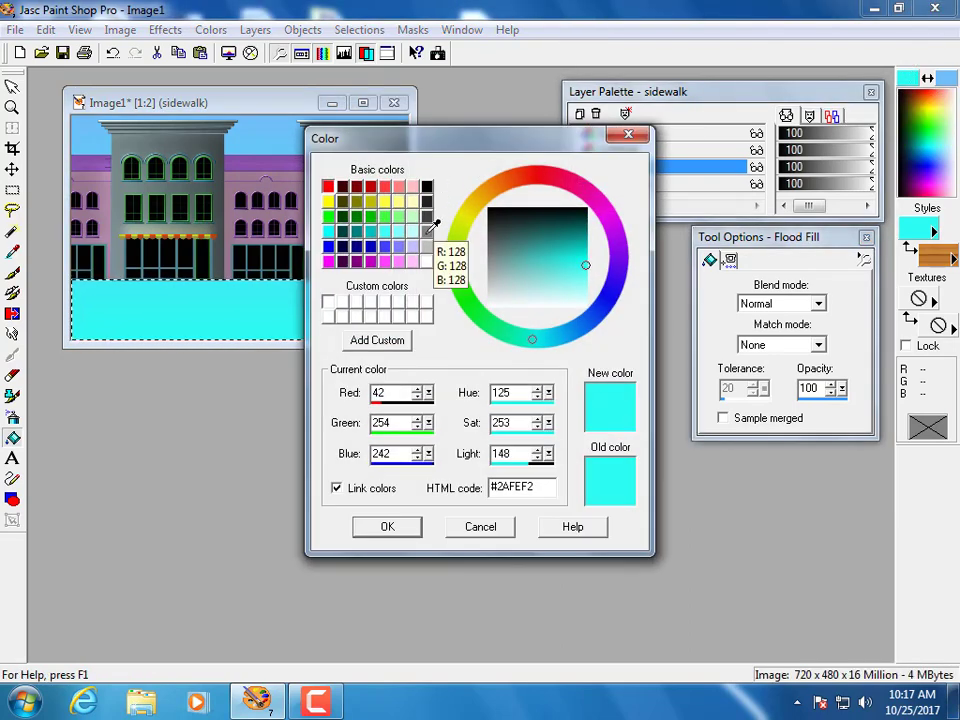
left_click(429, 229)
left_click(410, 529)
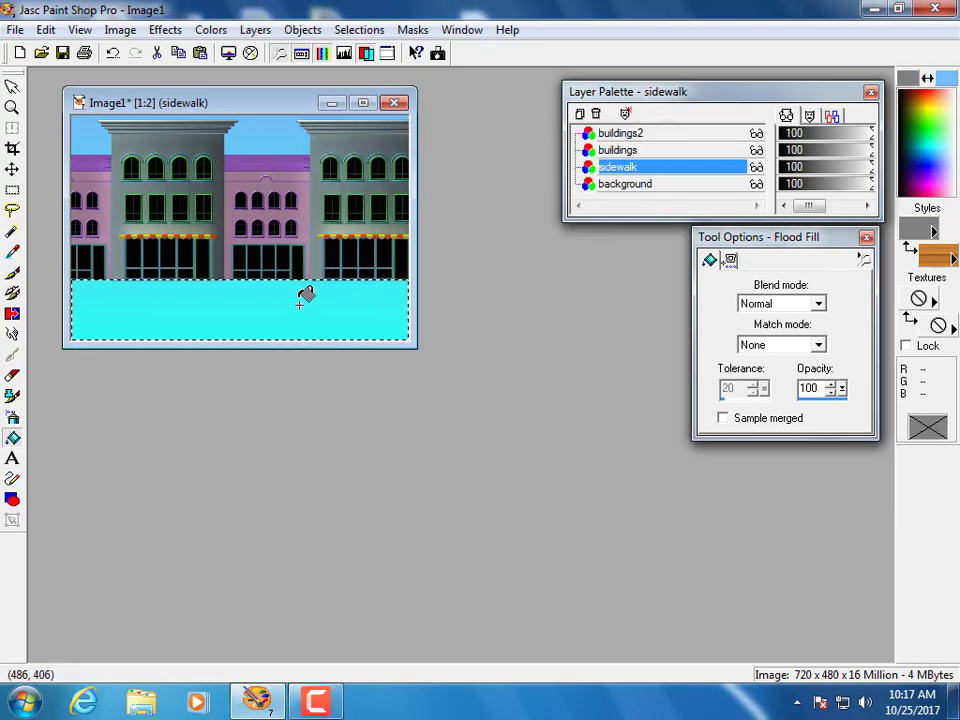
left_click(300, 303)
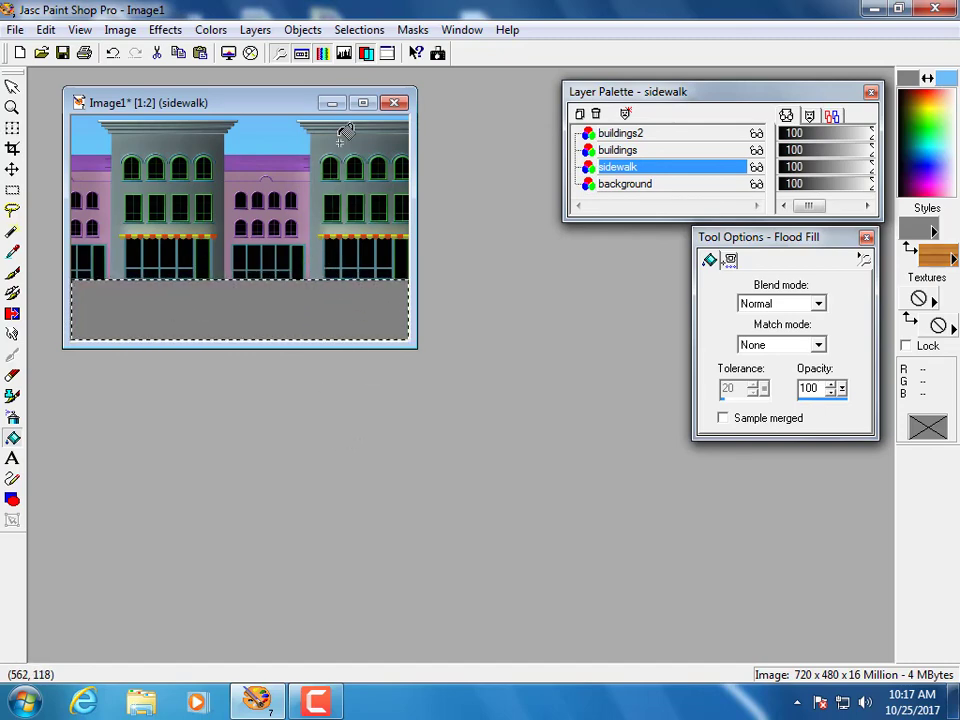
left_click(360, 32)
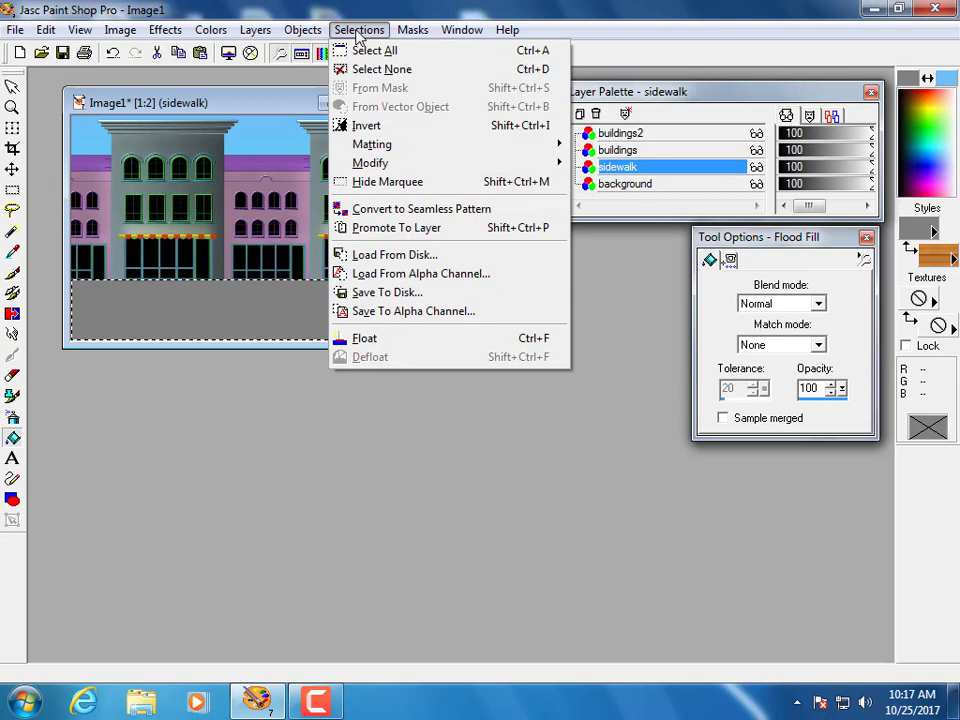
left_click(388, 70)
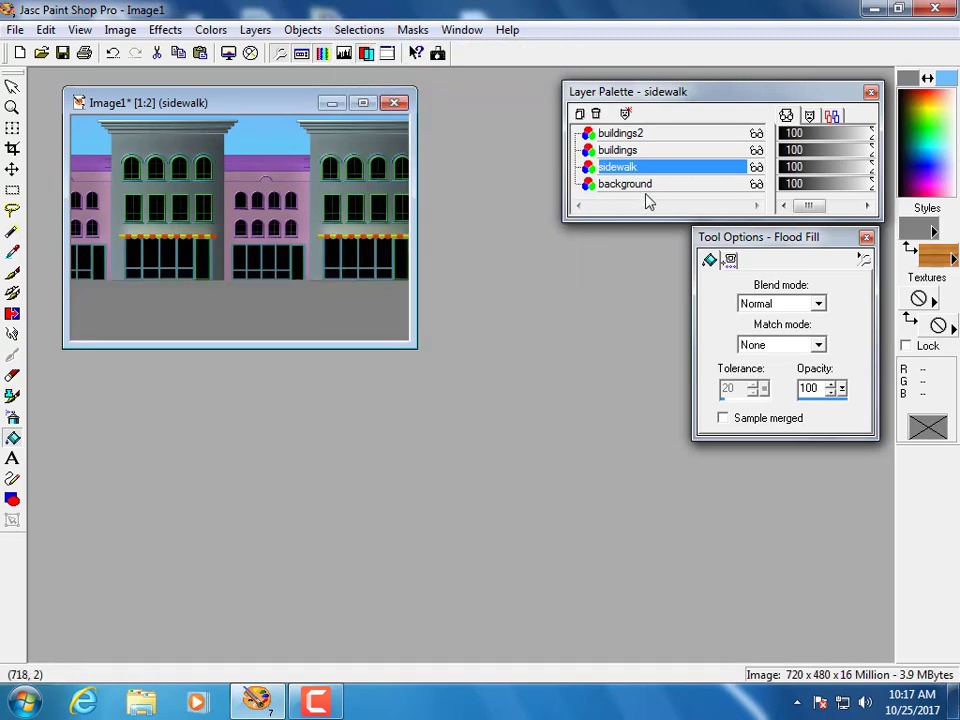
Step: Move the sidewalk layer to the top of the layer stack and shift its gray strip upward over the building bases
mouse_move(622, 170)
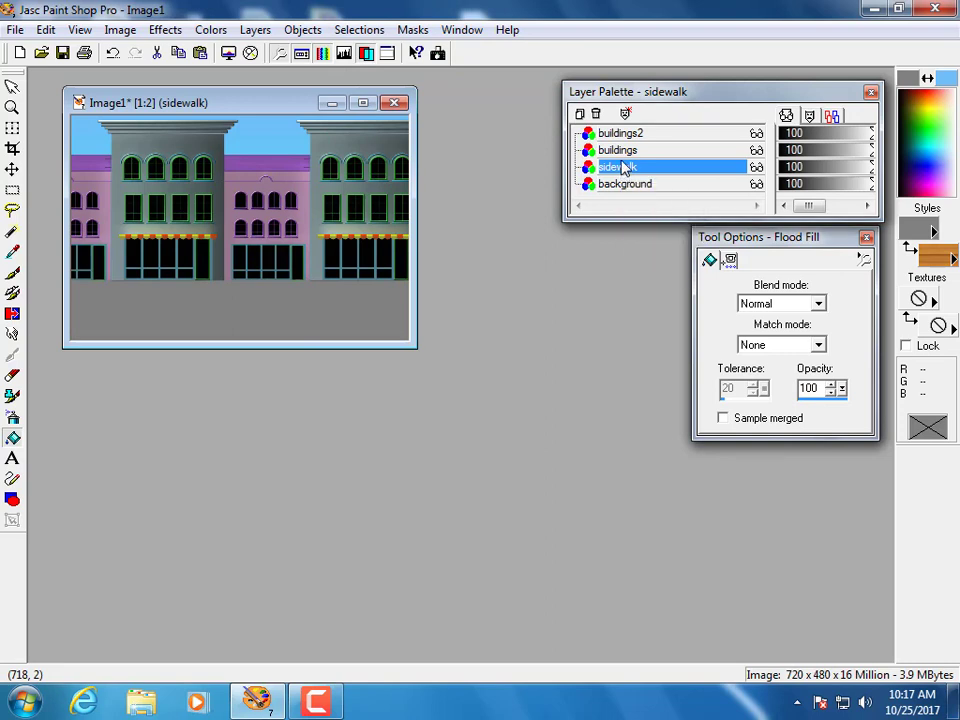
left_click_drag(621, 168, 621, 127)
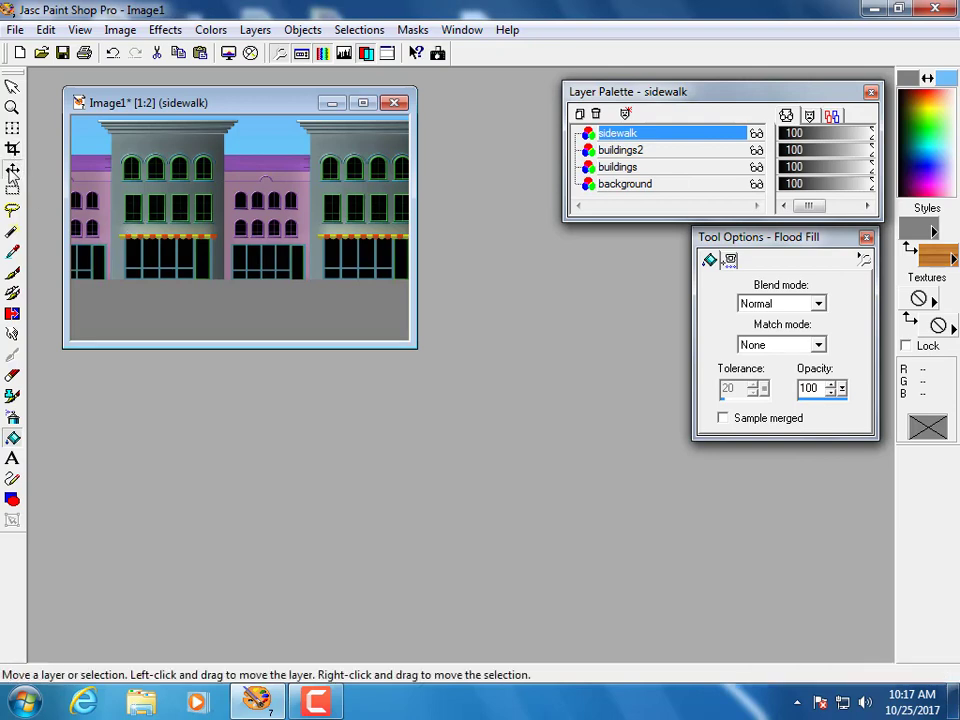
left_click(12, 169)
left_click_drag(210, 306, 206, 259)
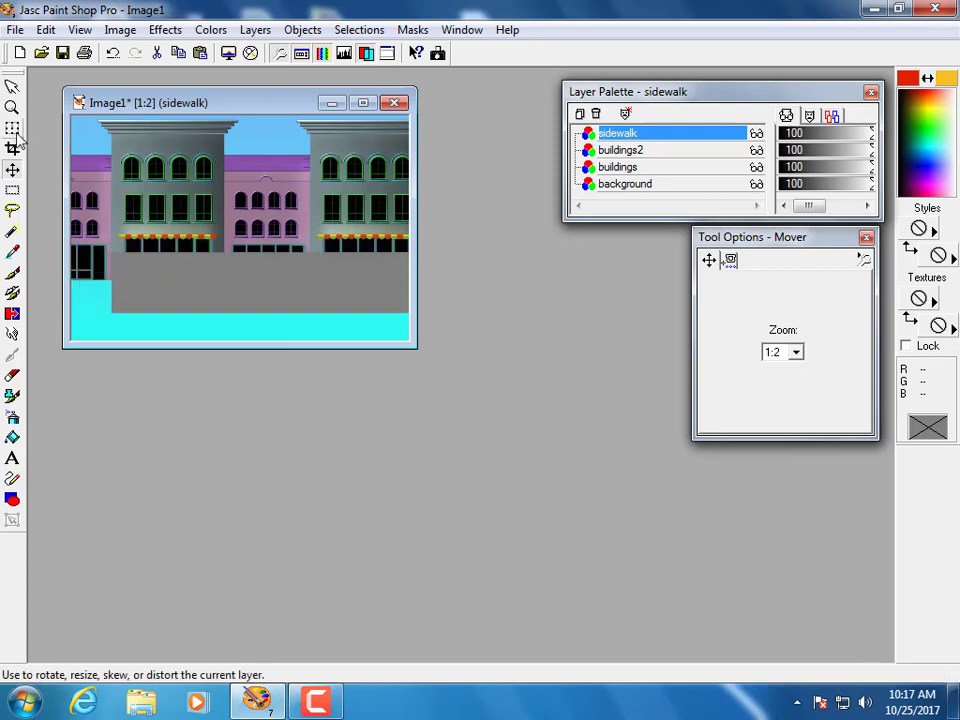
Step: Deform the sidewalk strip to span the full canvas width, from the base of the buildings to the canvas's lower edge, and apply it
left_click(12, 148)
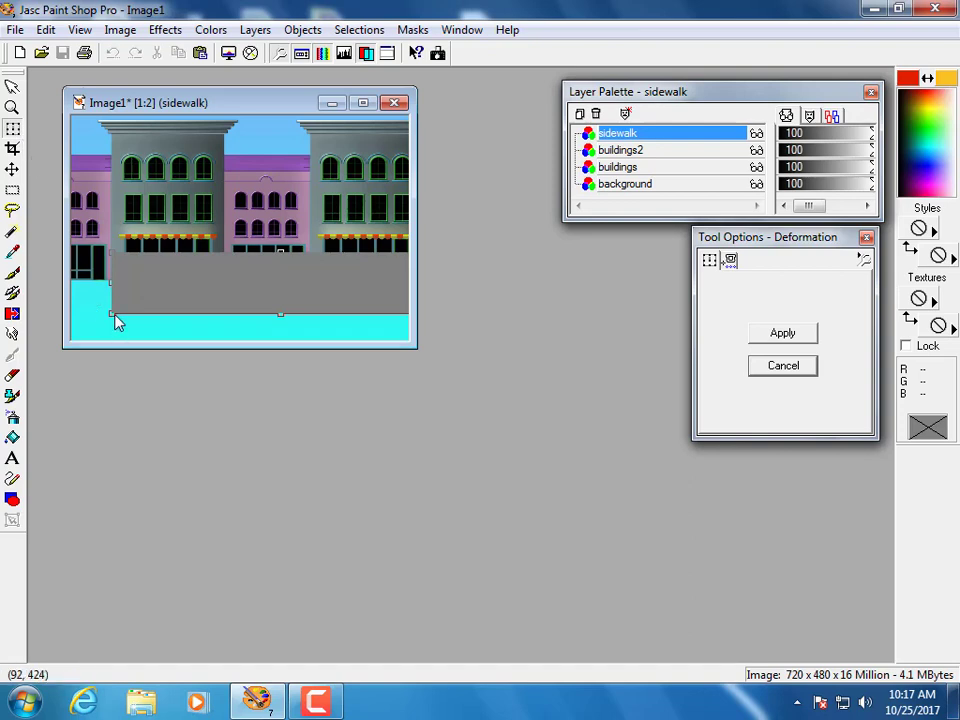
left_click_drag(113, 316, 87, 328)
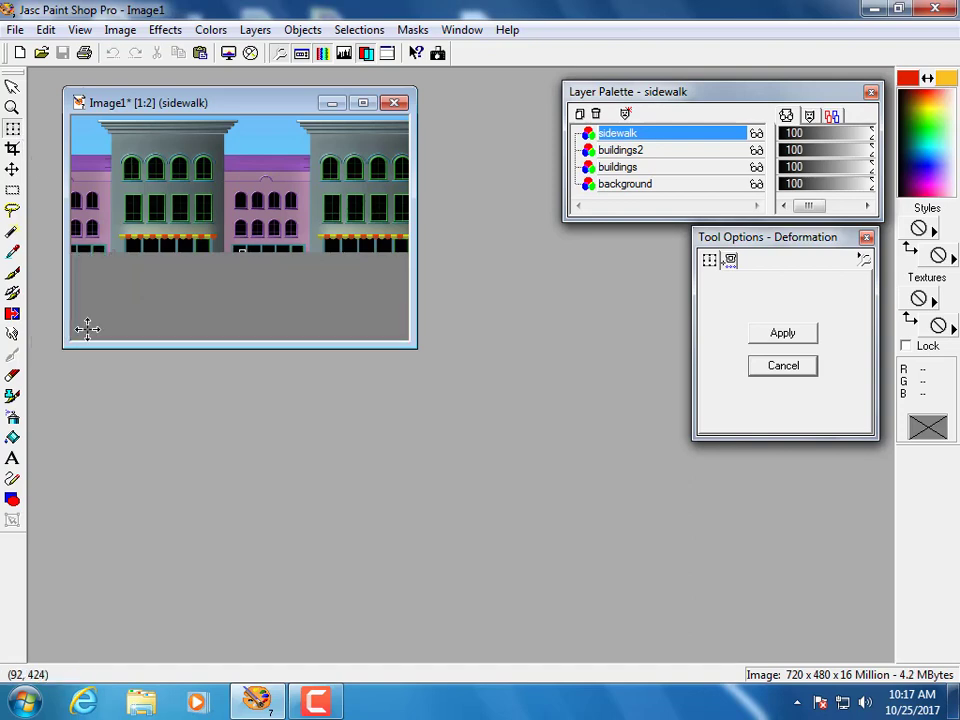
left_click_drag(256, 328, 272, 291)
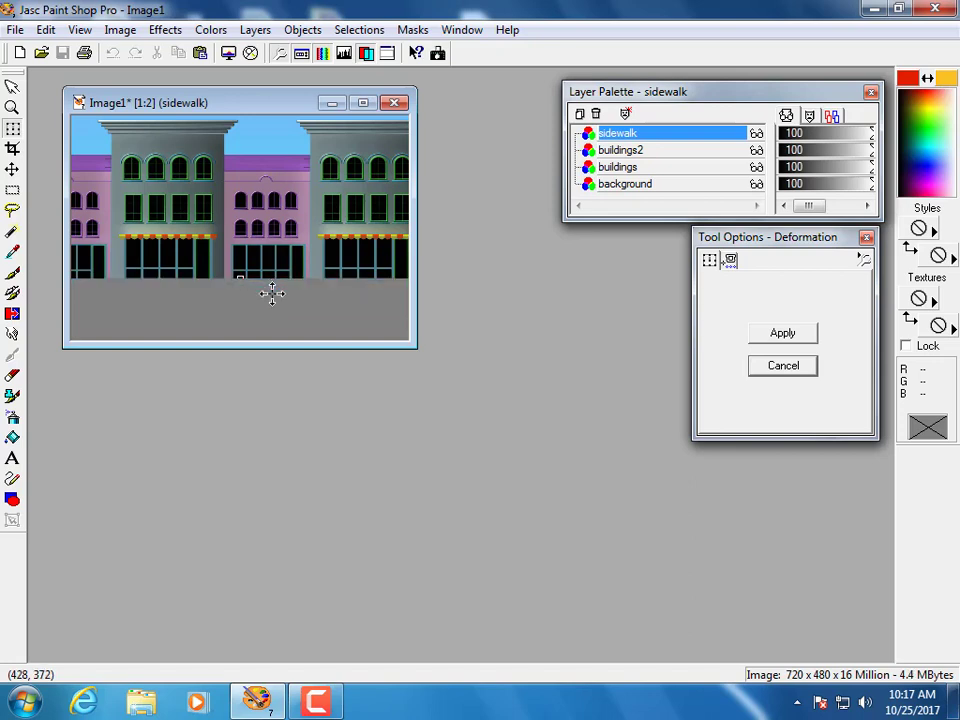
left_click(782, 334)
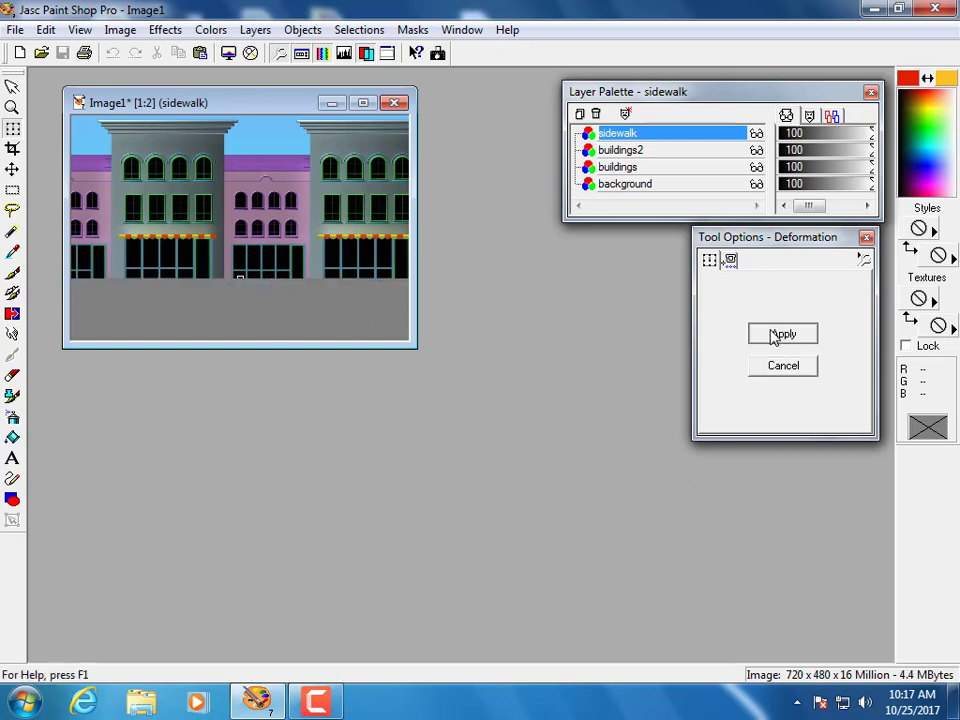
Step: Open tree.png from the sprite animation folder and move its image window away from the street scene
left_click_drag(782, 247, 671, 258)
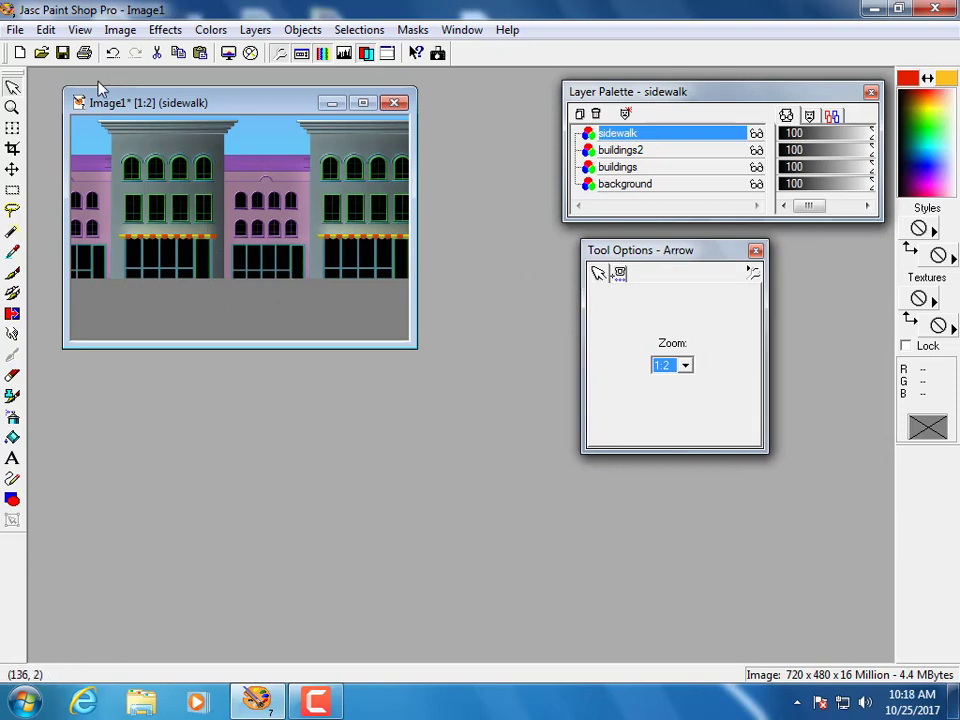
left_click(41, 56)
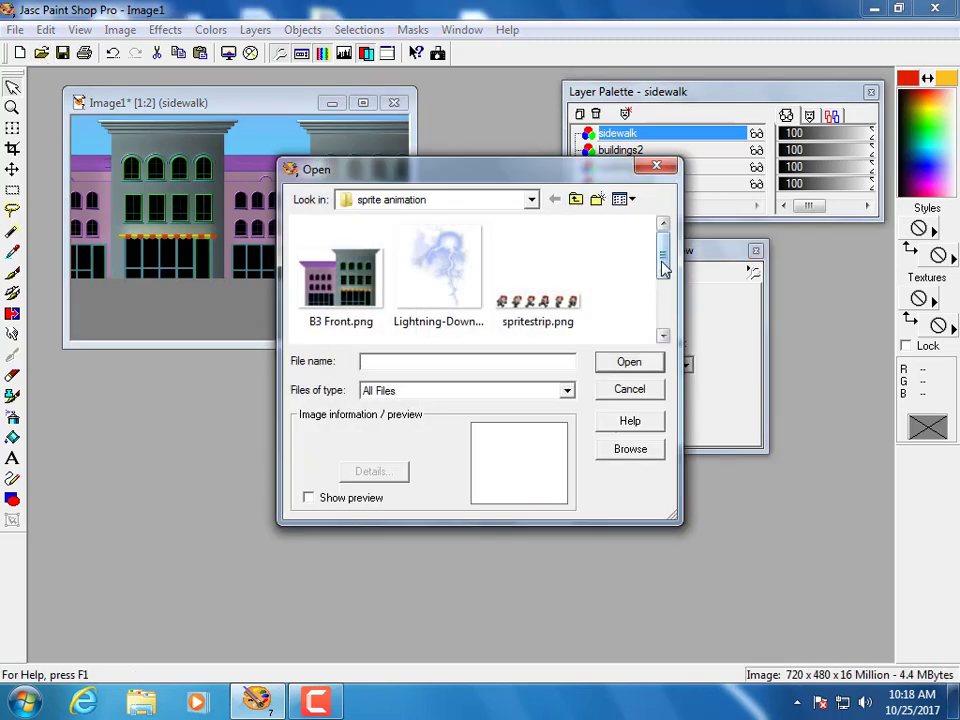
left_click_drag(662, 264, 658, 317)
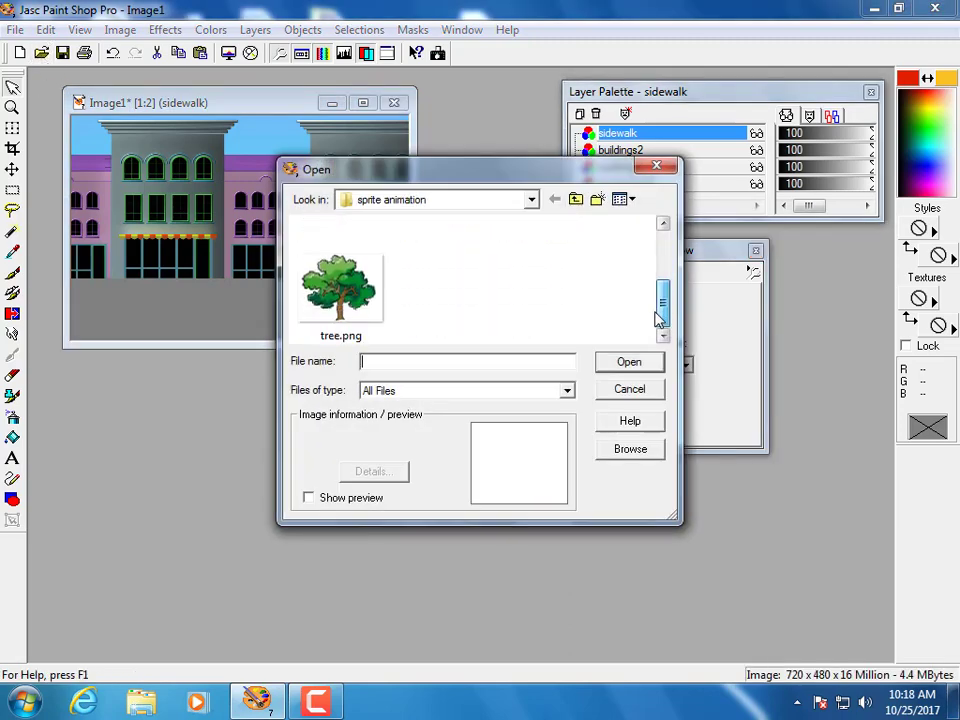
left_click(345, 290)
left_click(632, 363)
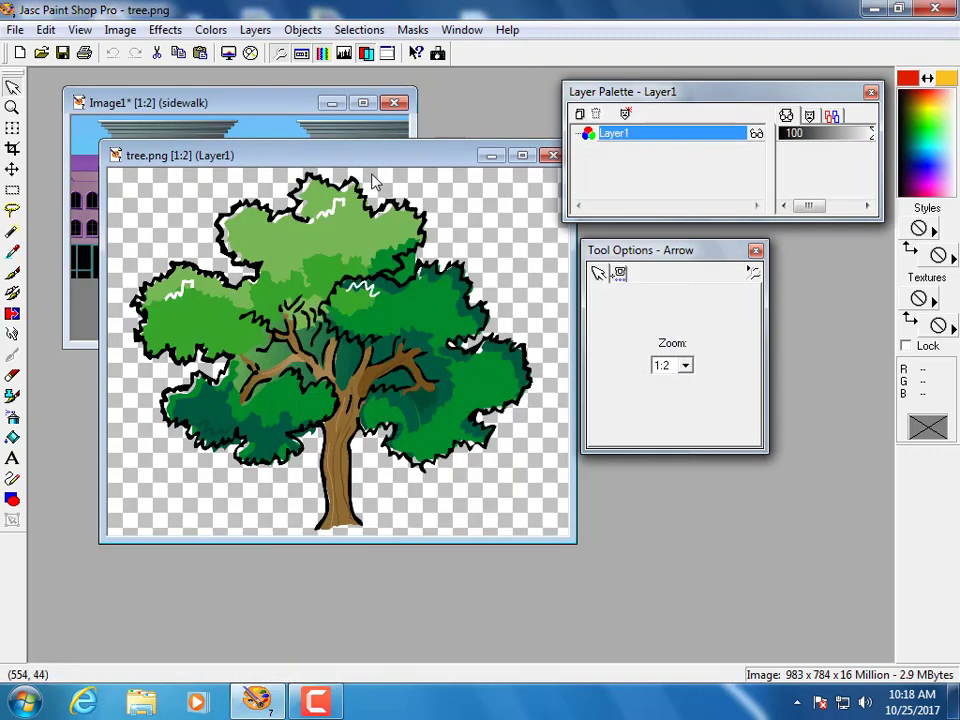
left_click_drag(378, 160, 549, 267)
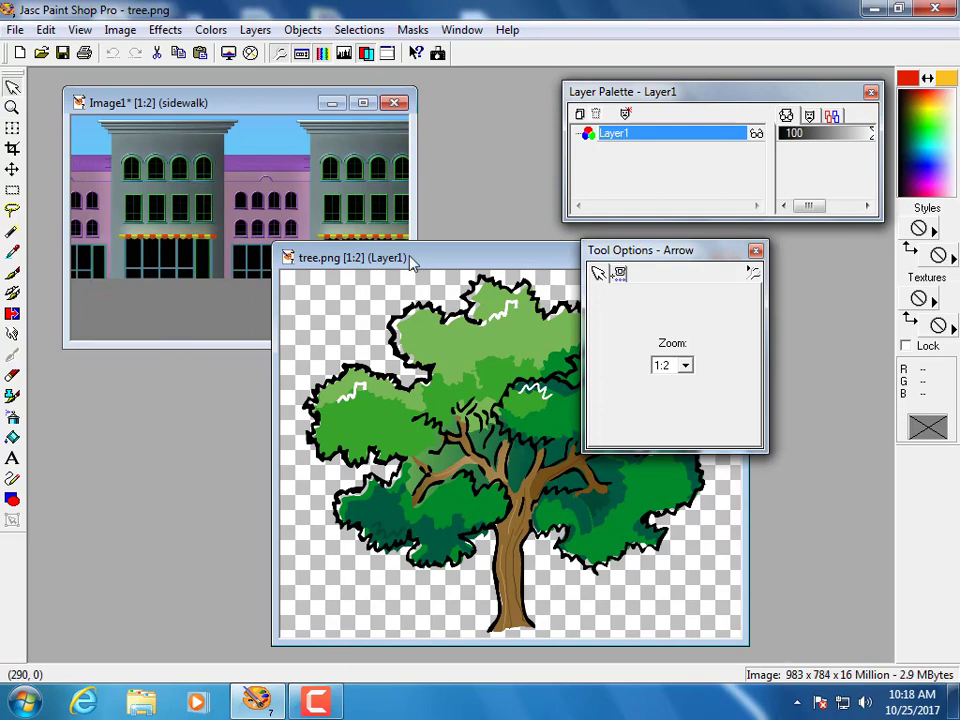
Step: Gauge the tree's size with a rectangular selection about 216 x 376 pixels at the street scene's left edge, reaching the canvas's lower edge
left_click_drag(411, 261, 444, 244)
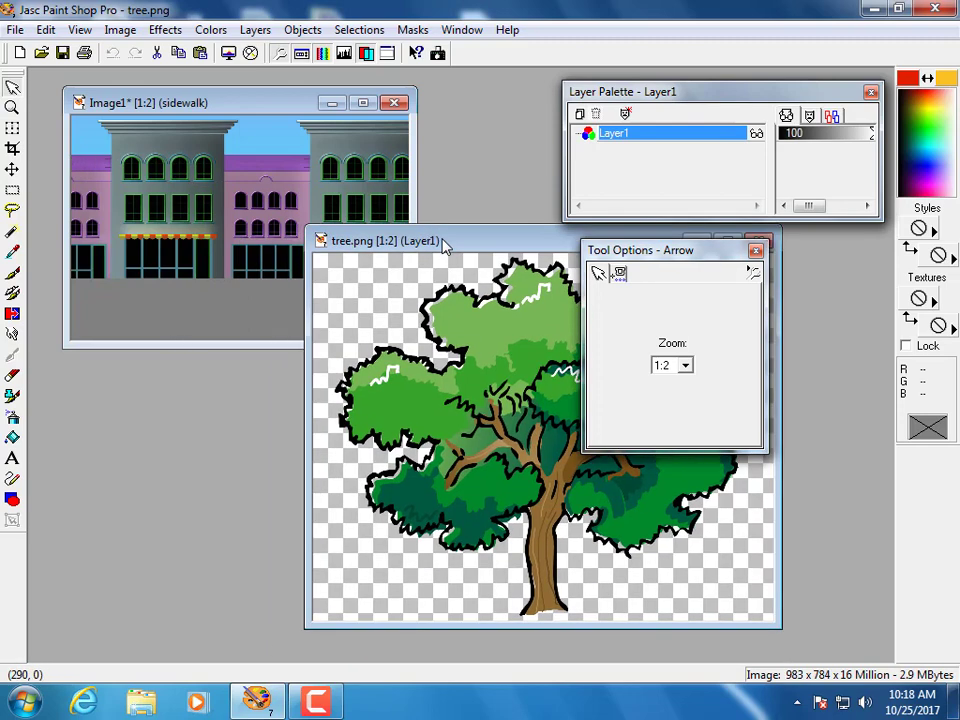
left_click(12, 190)
left_click(74, 166)
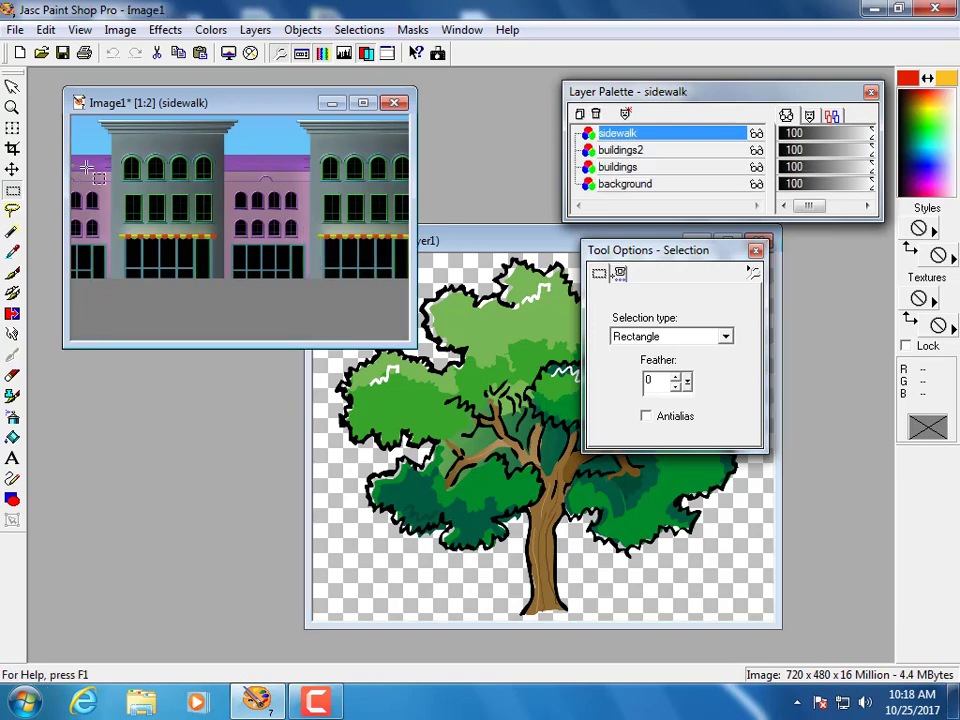
left_click_drag(74, 166, 178, 352)
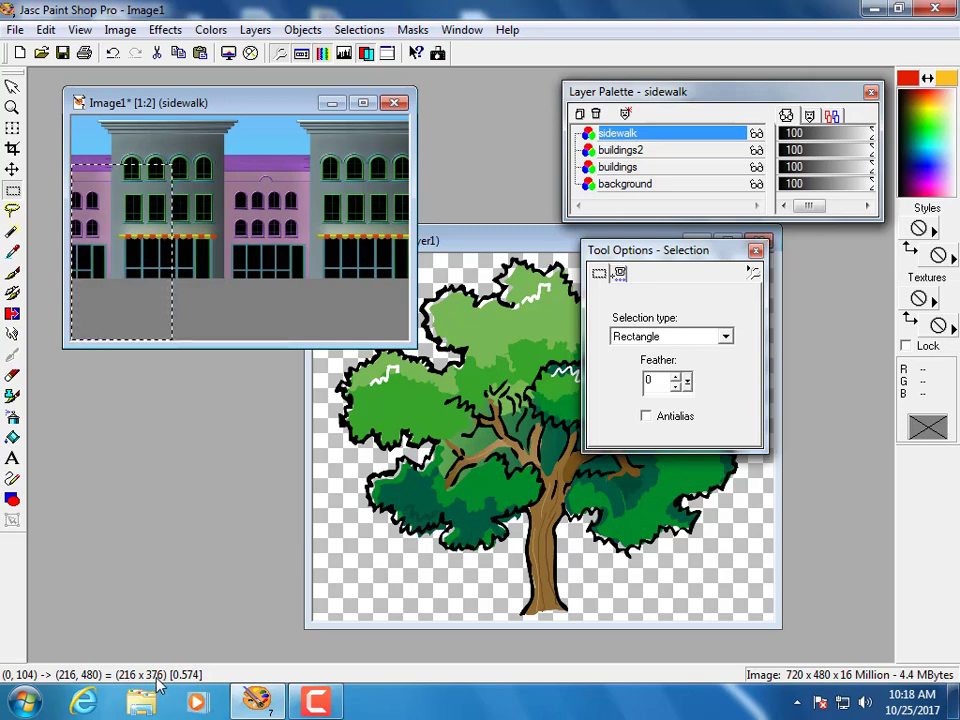
Step: Resize the tree.png image by pixel size to a height of 376, keeping the aspect ratio and resizing all layers
left_click_drag(521, 251, 474, 254)
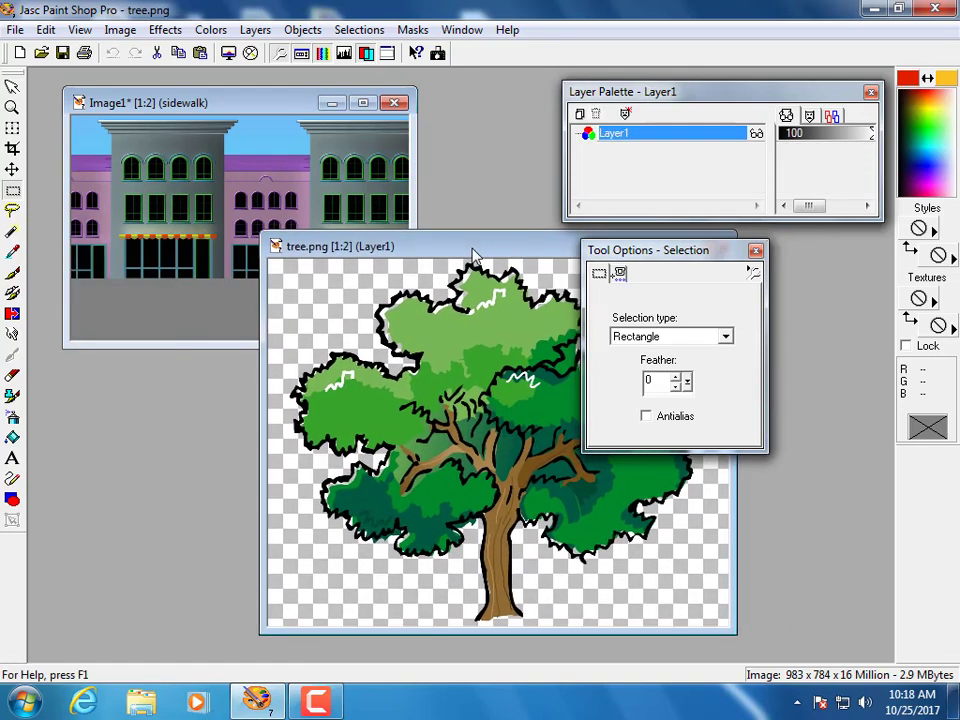
left_click(120, 29)
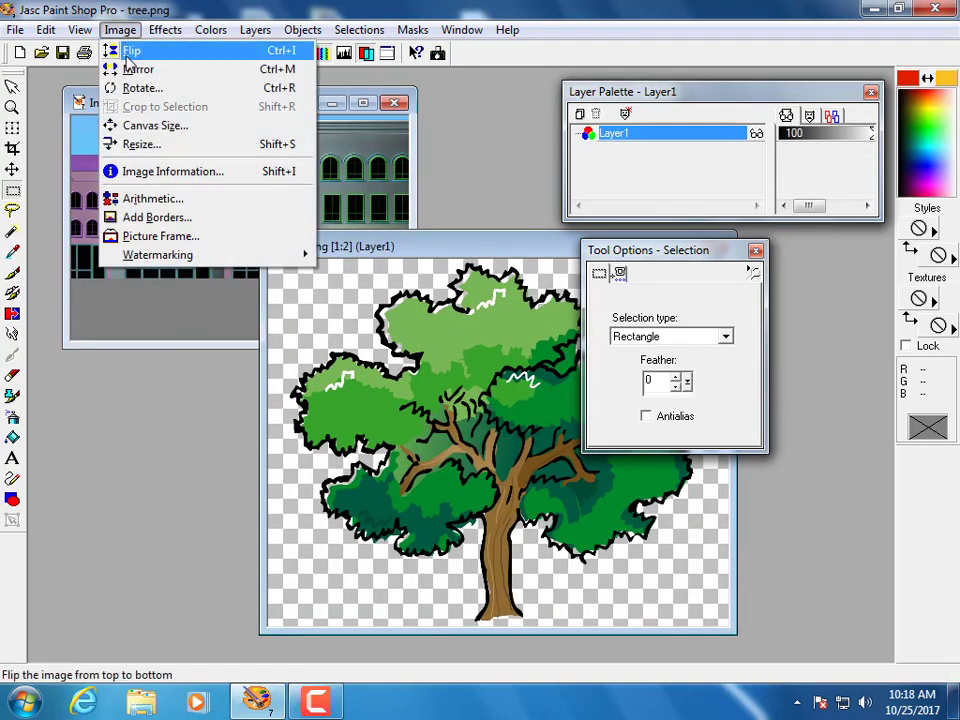
left_click(138, 145)
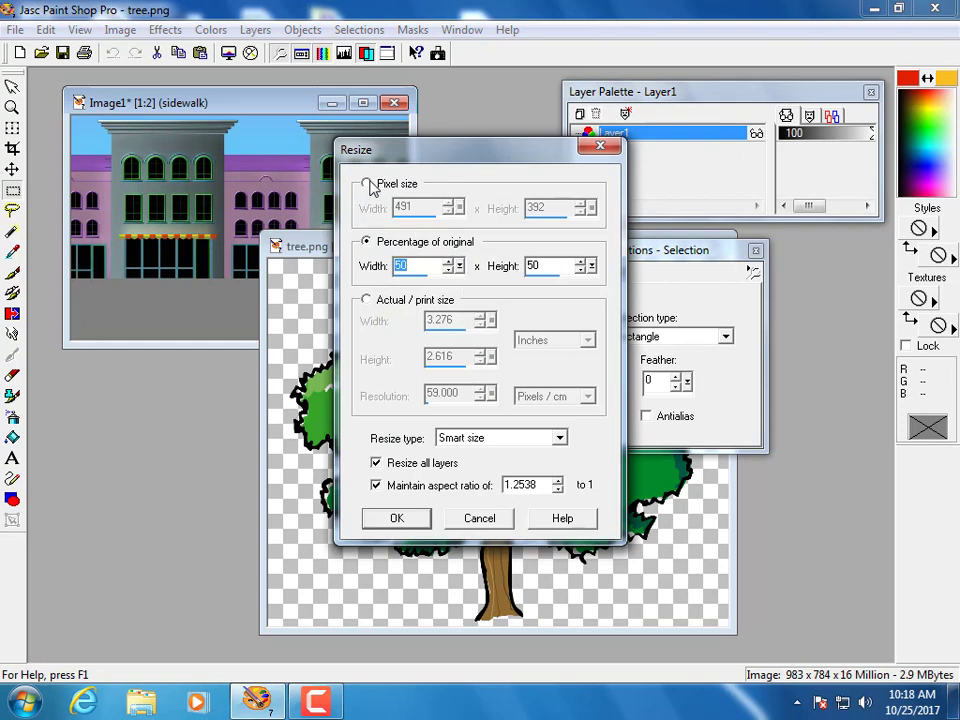
left_click(367, 185)
left_click_drag(563, 210, 510, 208)
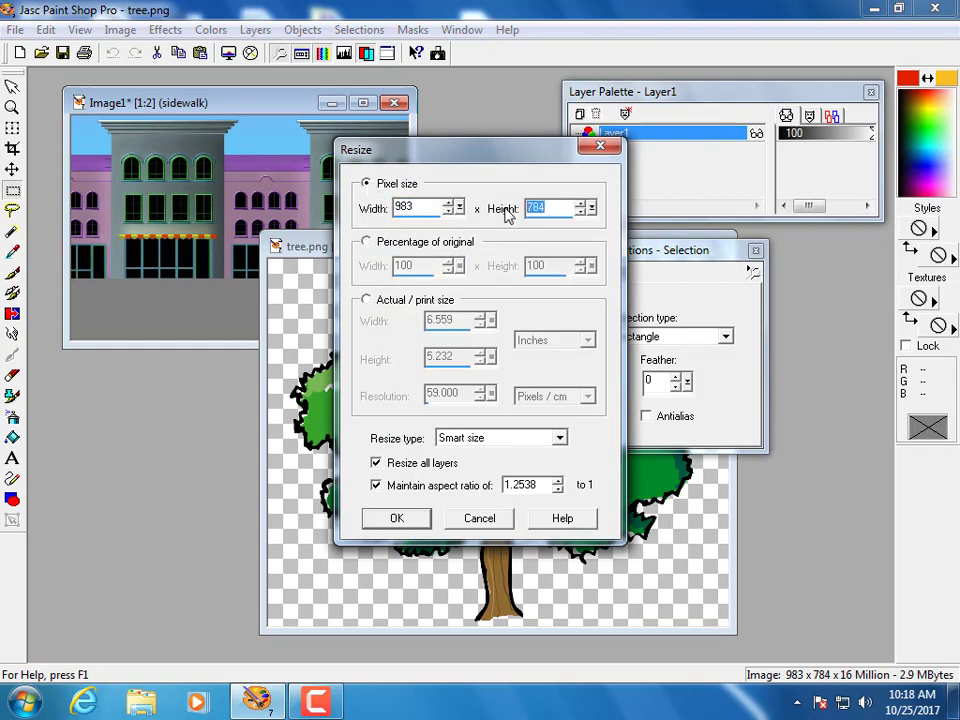
type("376")
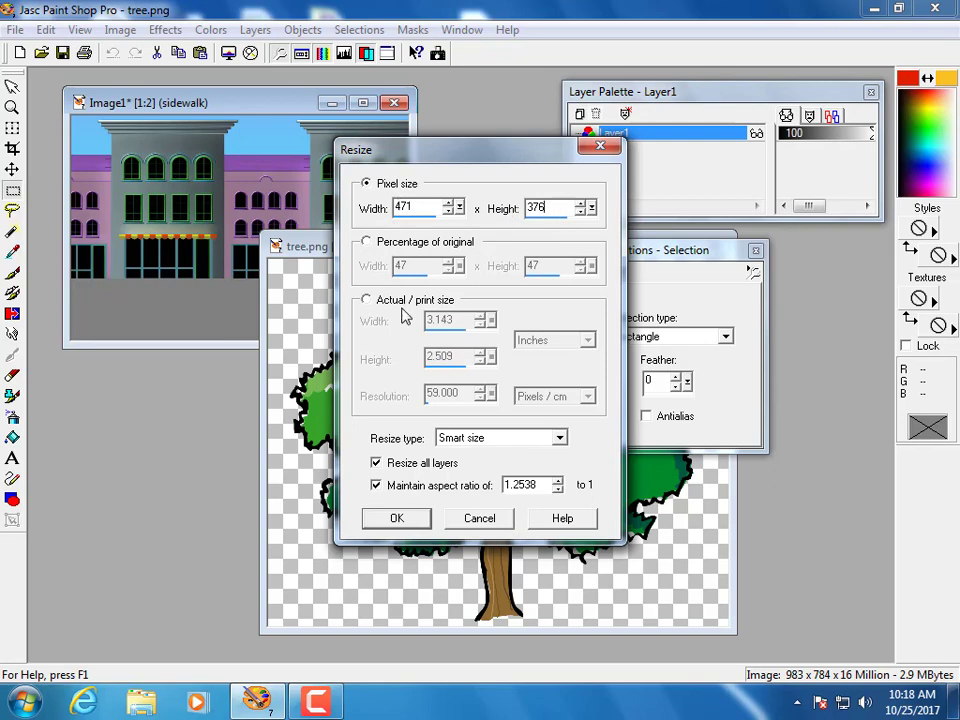
left_click(397, 518)
Step: Copy the resized tree image and clear the rectangular selection in the street scene
left_click_drag(347, 243, 330, 260)
left_click(46, 29)
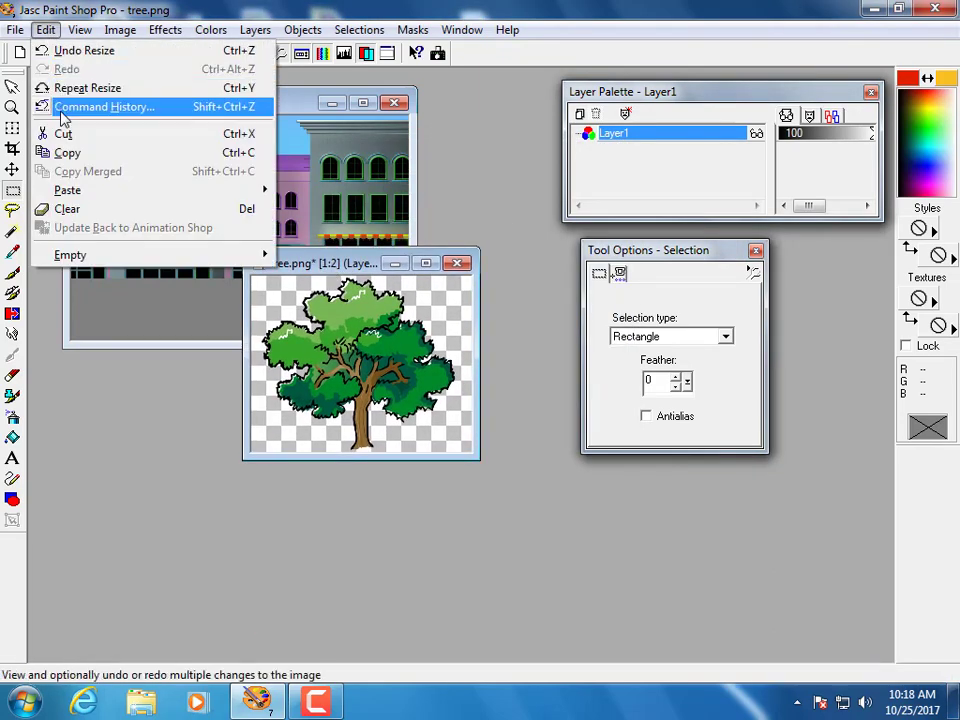
left_click(71, 153)
left_click(132, 102)
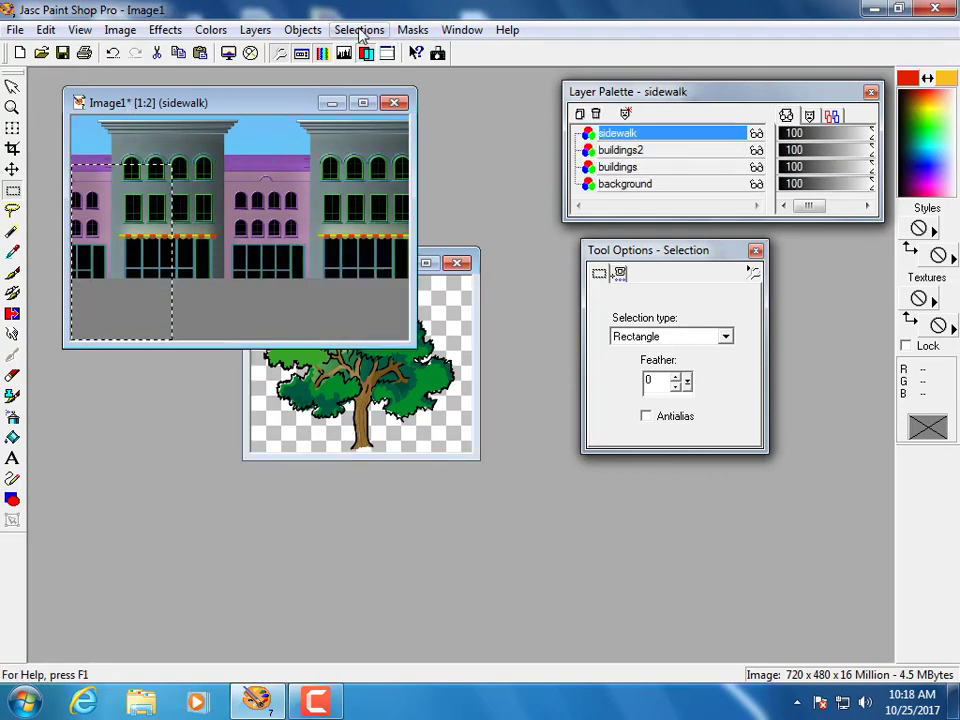
left_click(360, 30)
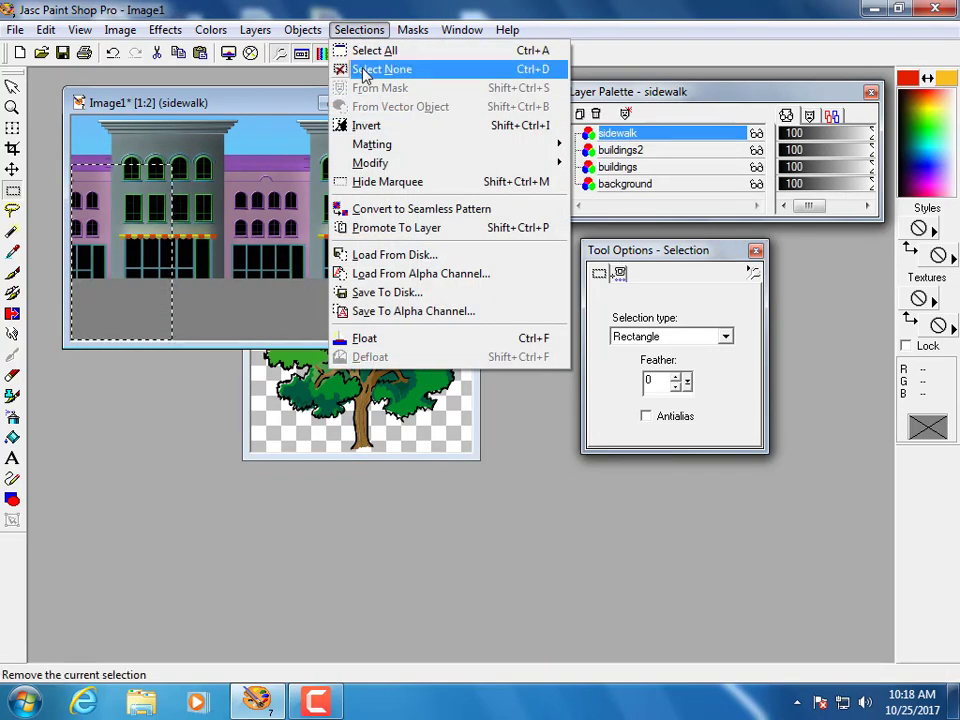
left_click(366, 70)
Step: Paste the tree as a new layer in the street scene and move it to the canvas's left edge with its trunk on the sidewalk
left_click(46, 30)
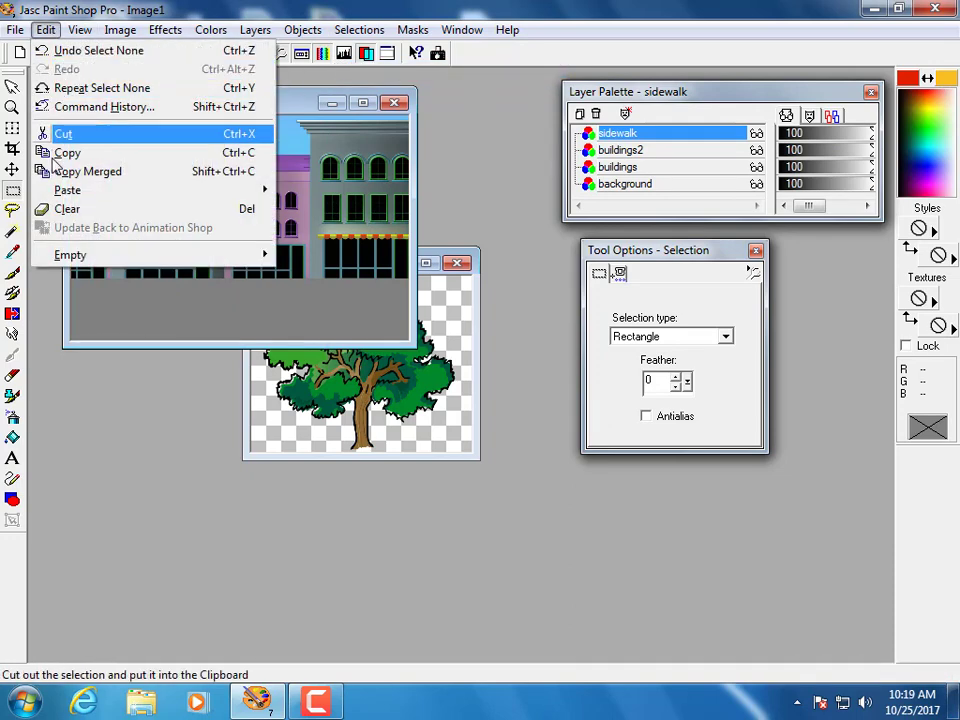
mouse_move(60, 192)
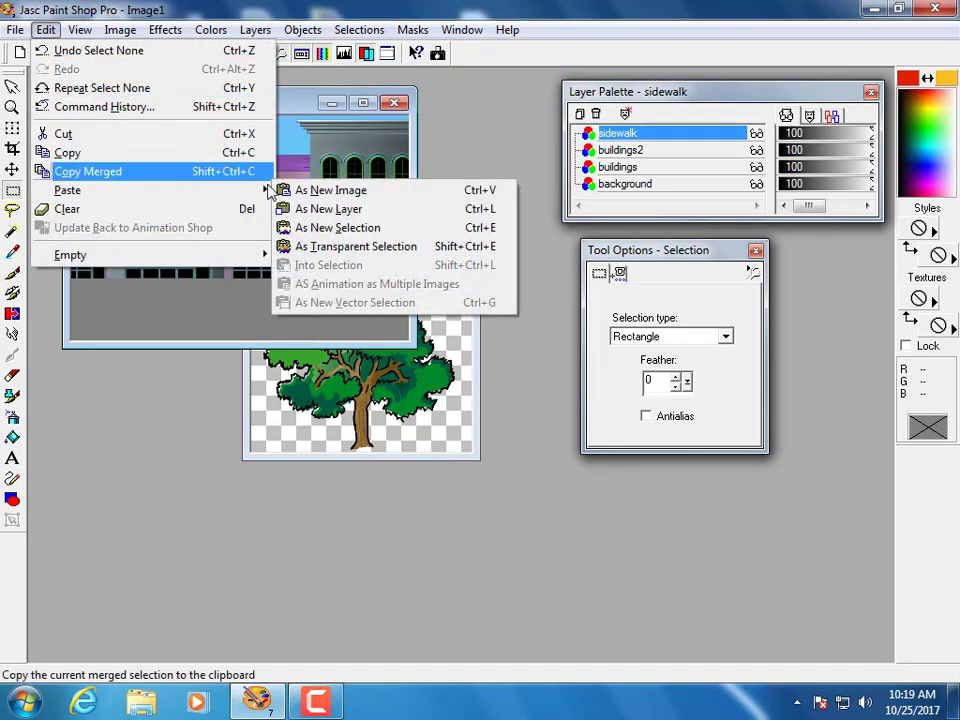
left_click(328, 209)
left_click_drag(188, 222, 103, 238)
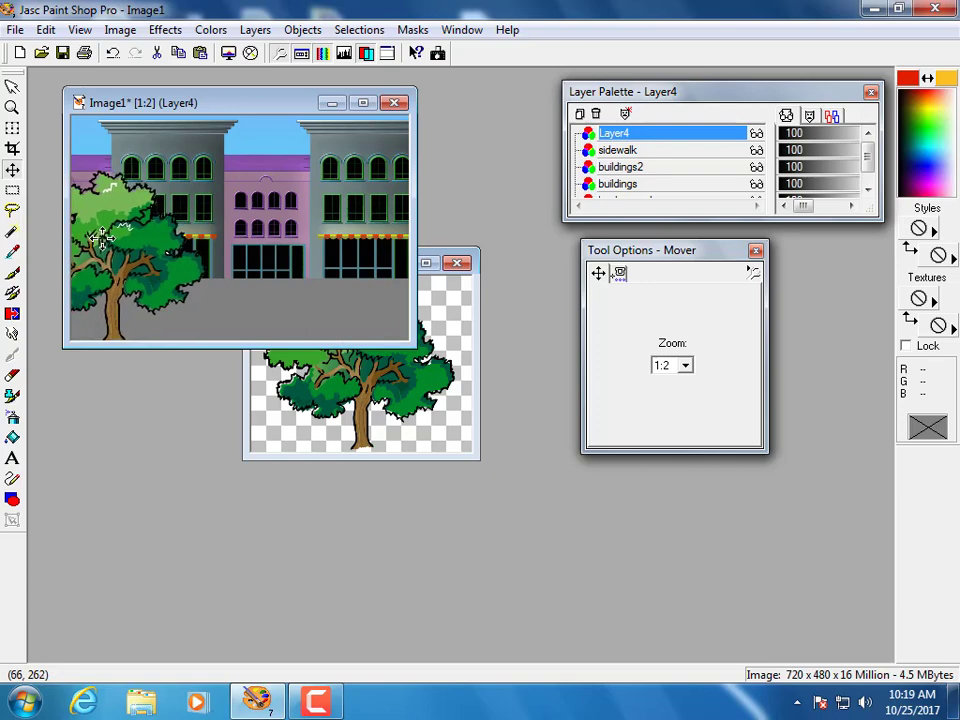
Step: Close tree.png without saving its changes and rename the pasted tree's layer as tree
left_click(460, 262)
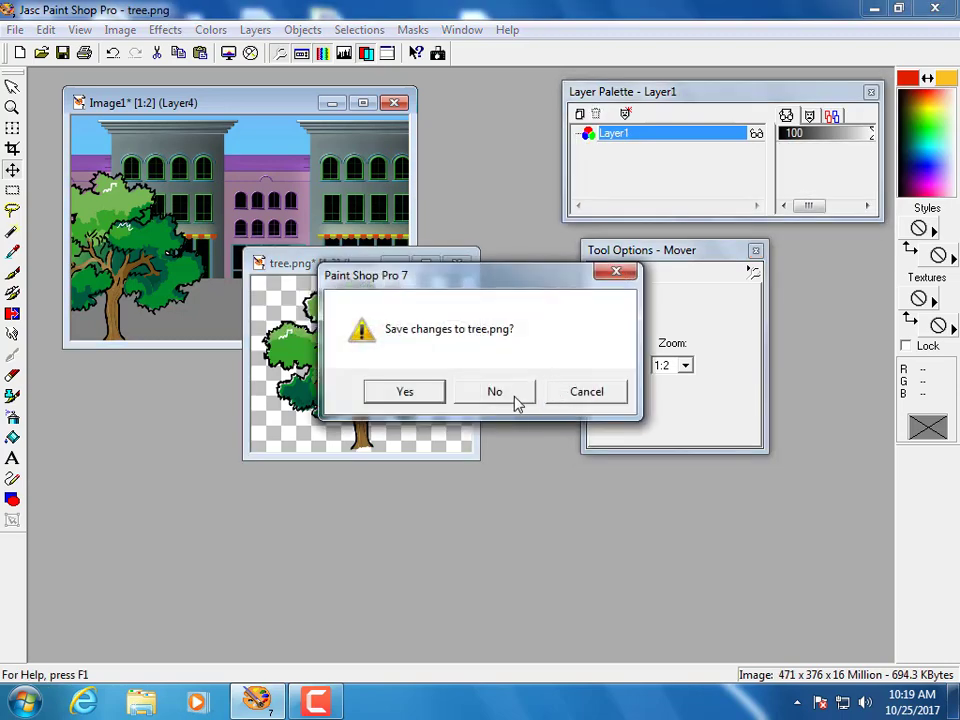
left_click(517, 400)
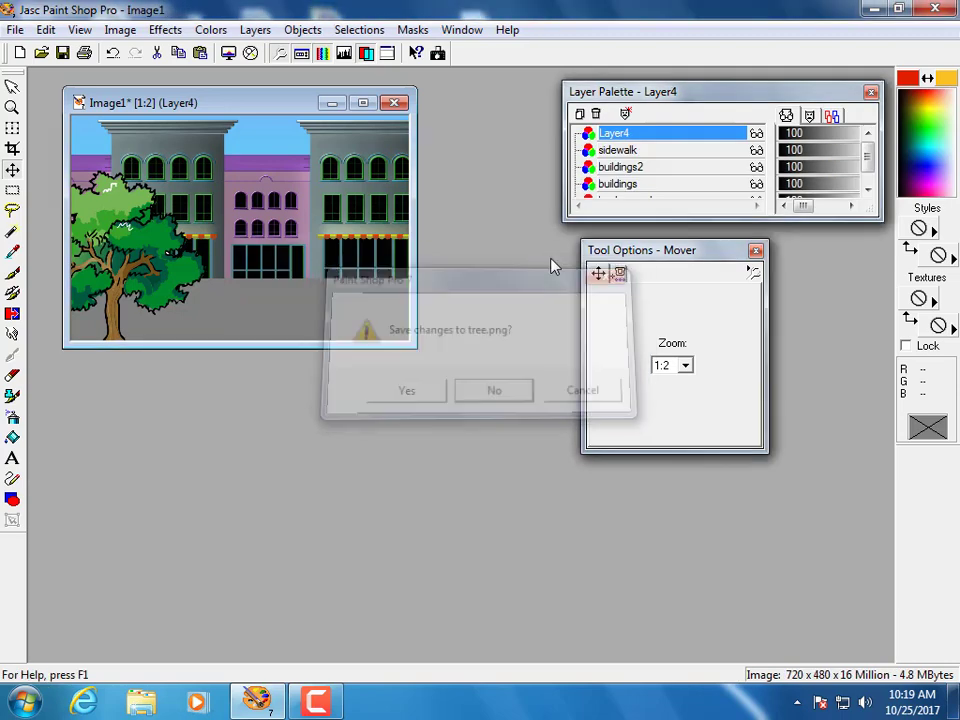
double_click(621, 142)
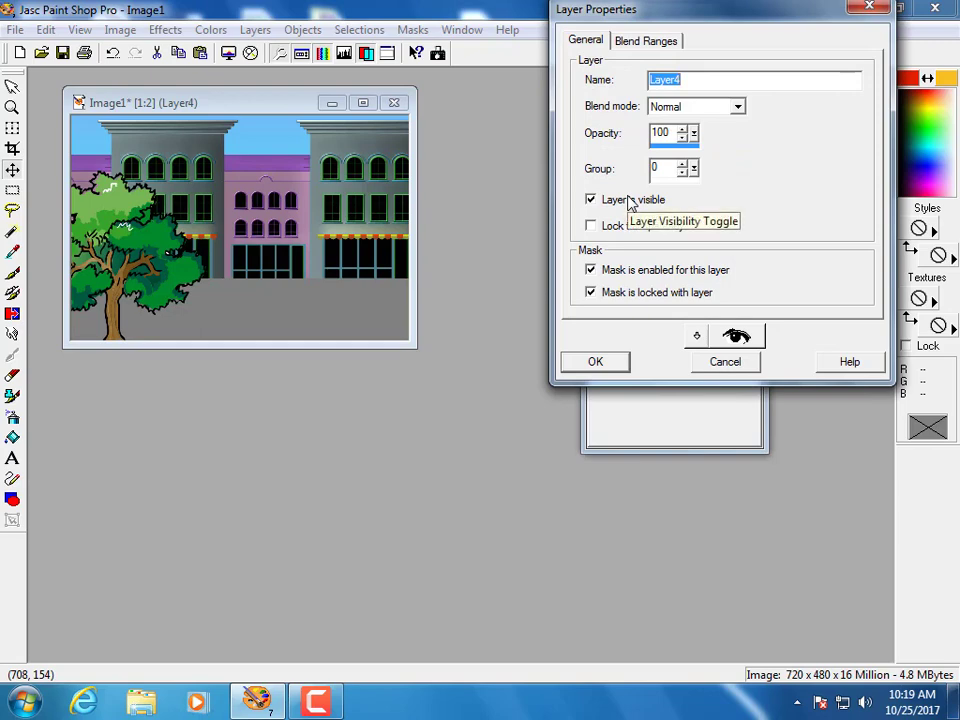
type("tree")
key("Return")
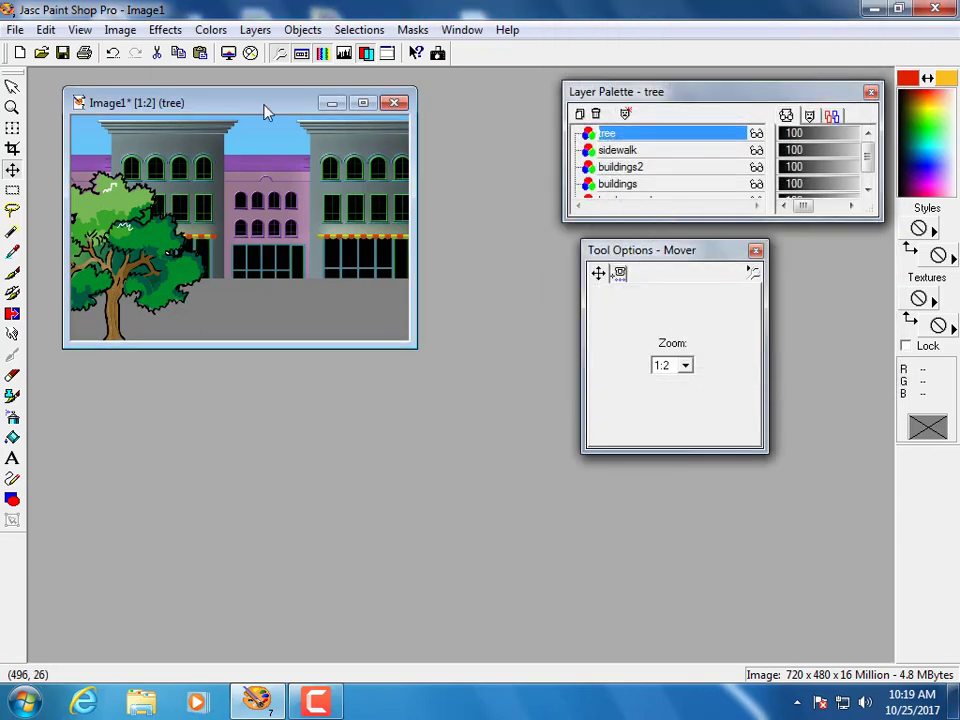
Step: Open mail-box.png from the spritestrip folder on the EATPIZZA (E:) drive
left_click(42, 54)
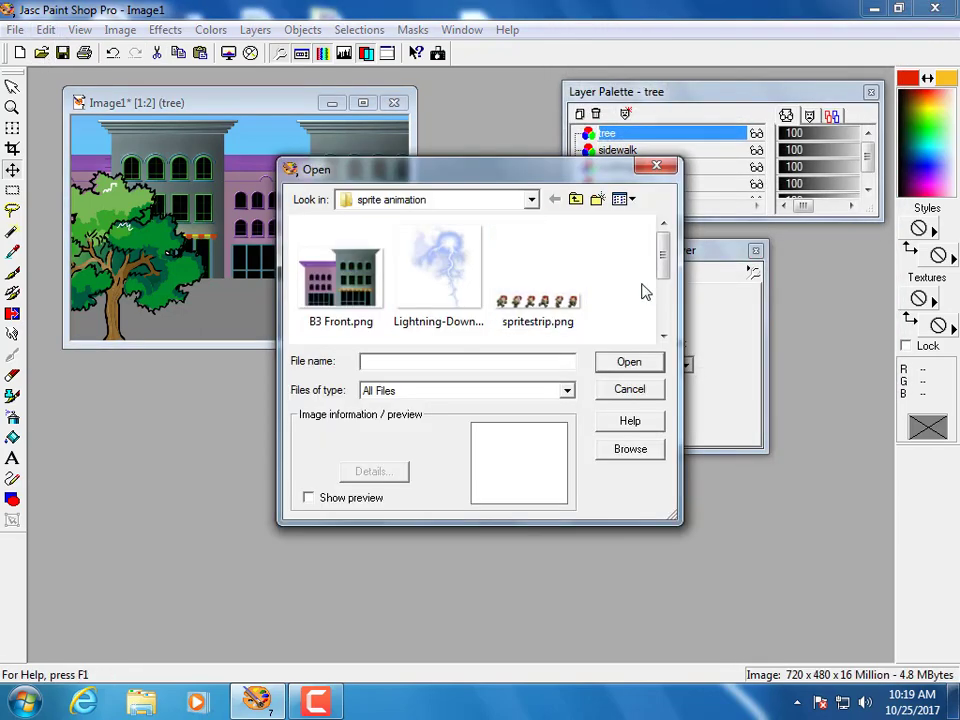
left_click_drag(664, 268, 666, 302)
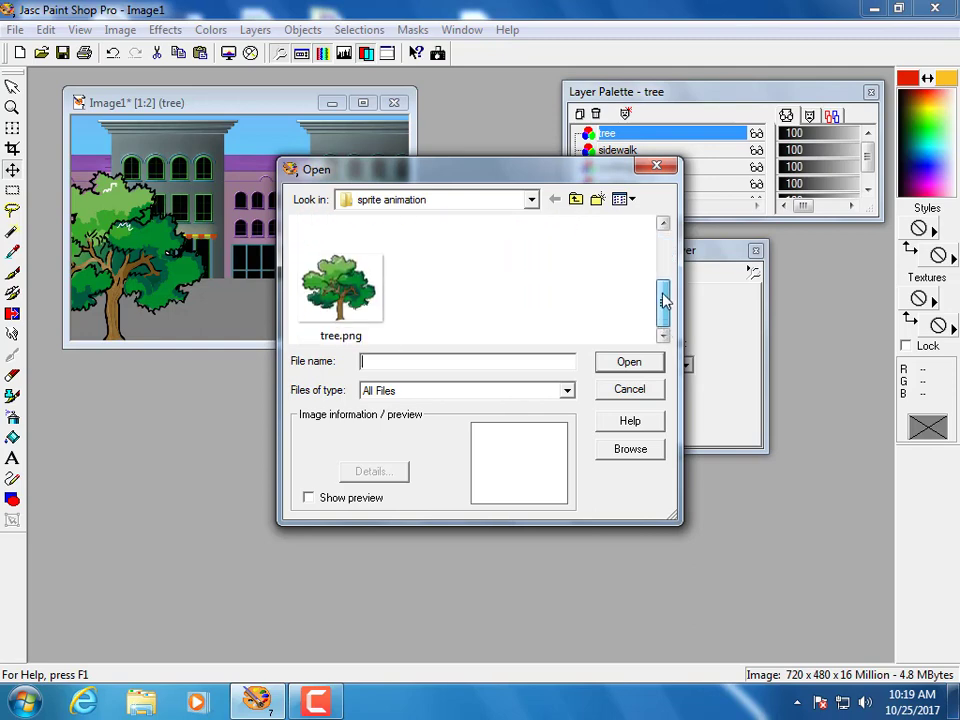
left_click(455, 204)
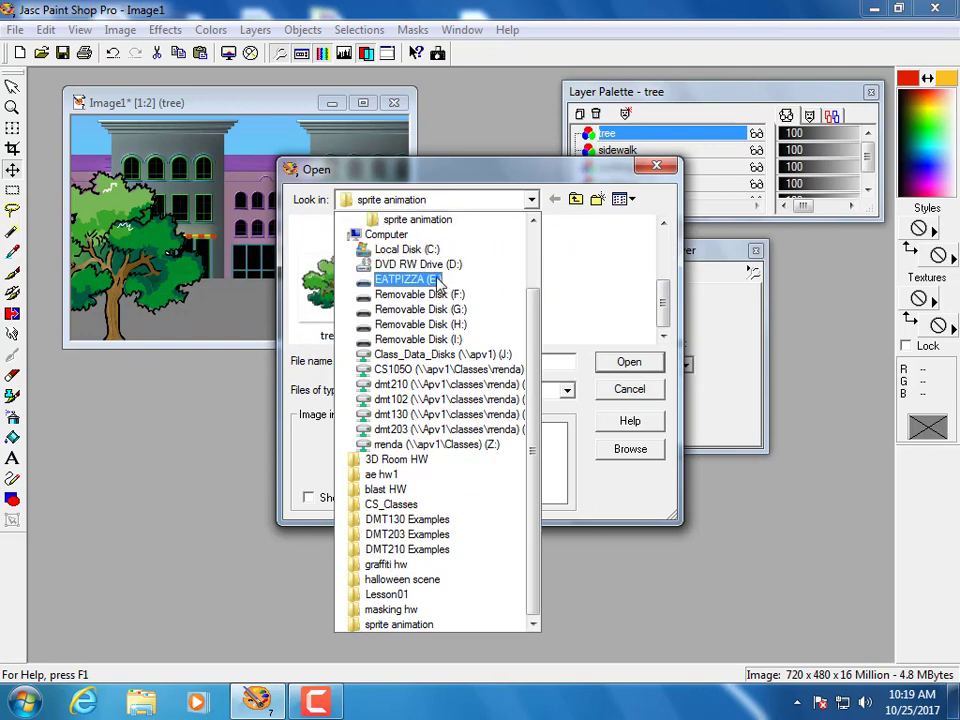
left_click(410, 280)
mouse_move(666, 242)
left_mouse_down()
mouse_move(666, 288)
mouse_move(664, 255)
left_mouse_up()
double_click(330, 318)
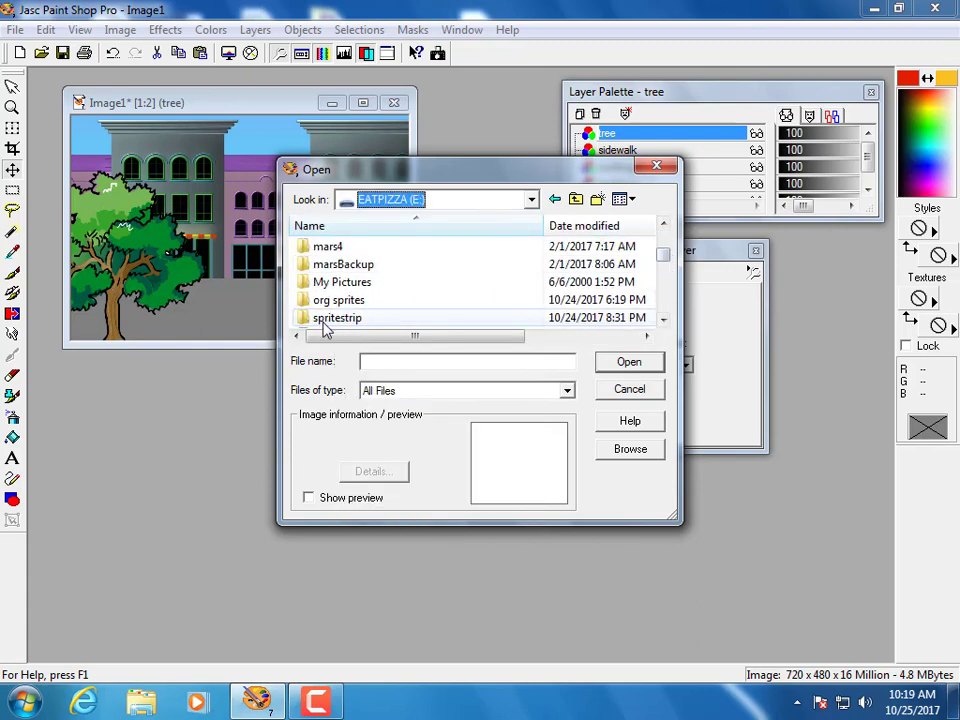
left_click_drag(664, 244, 666, 268)
double_click(308, 300)
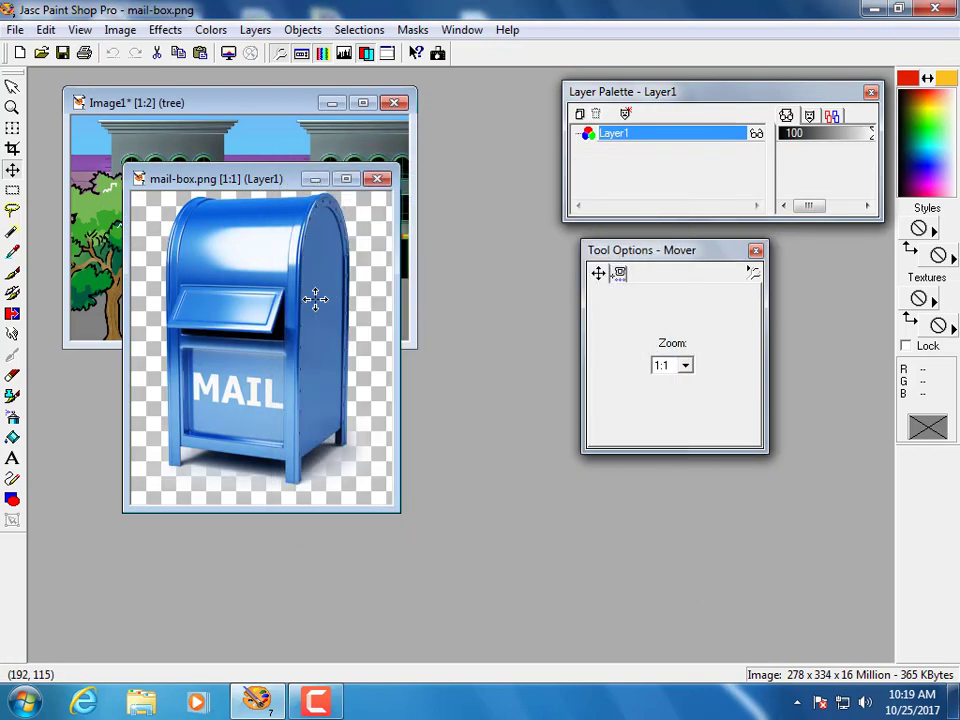
Step: Gauge the mailbox's size with a small rectangular selection across the sidewalk's edge beside the second gray building, and clear the selection
left_click_drag(243, 179, 461, 298)
left_click(290, 213)
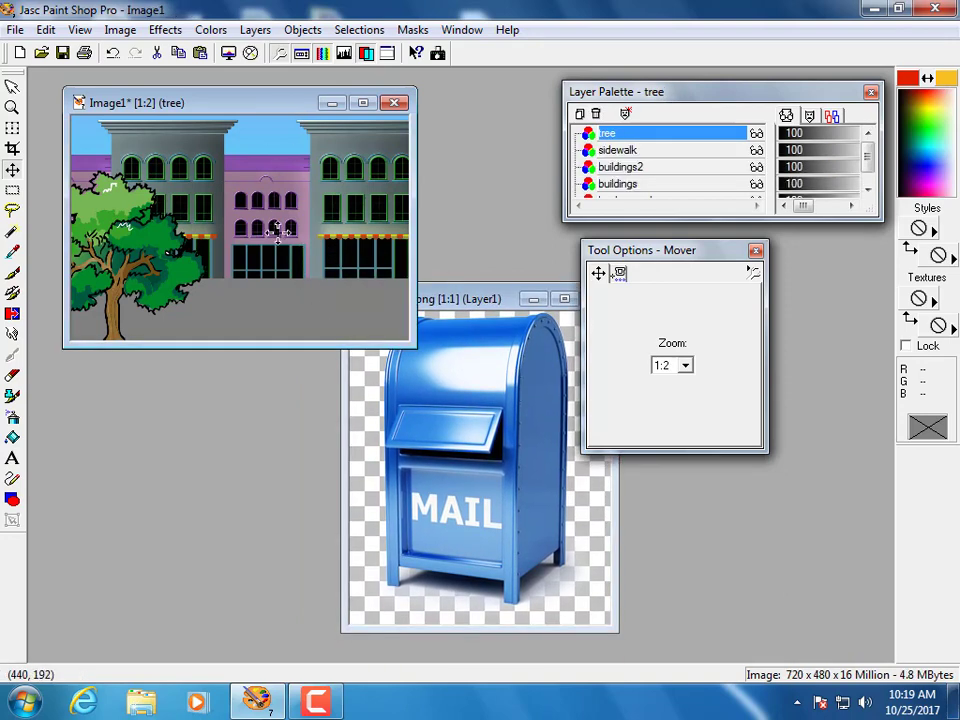
left_click(12, 190)
left_click_drag(294, 253, 333, 309)
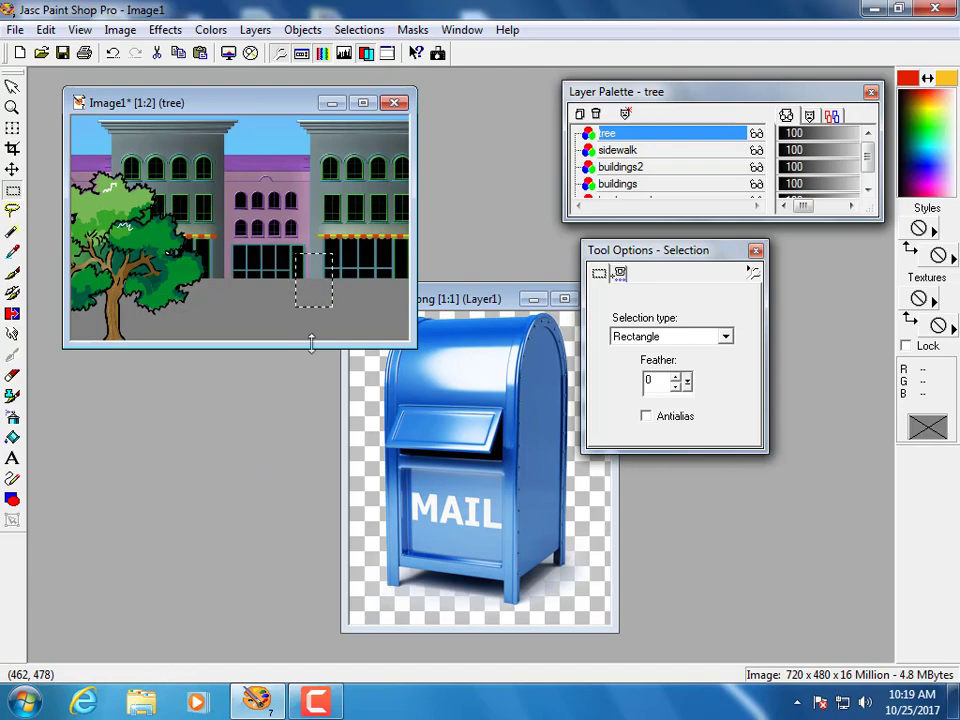
left_click(330, 288)
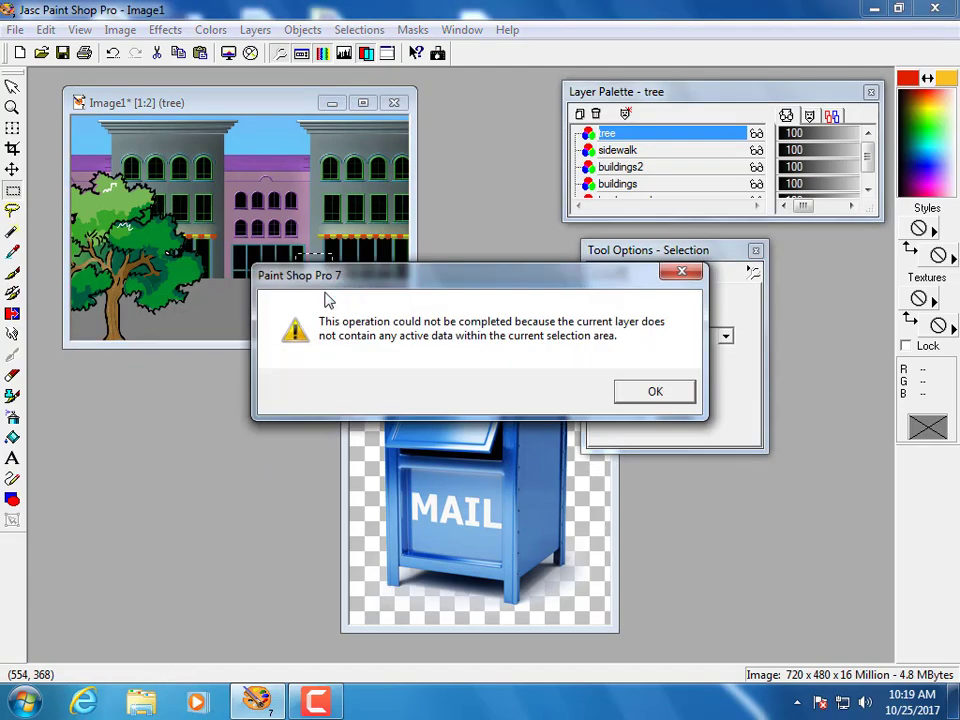
left_click(655, 392)
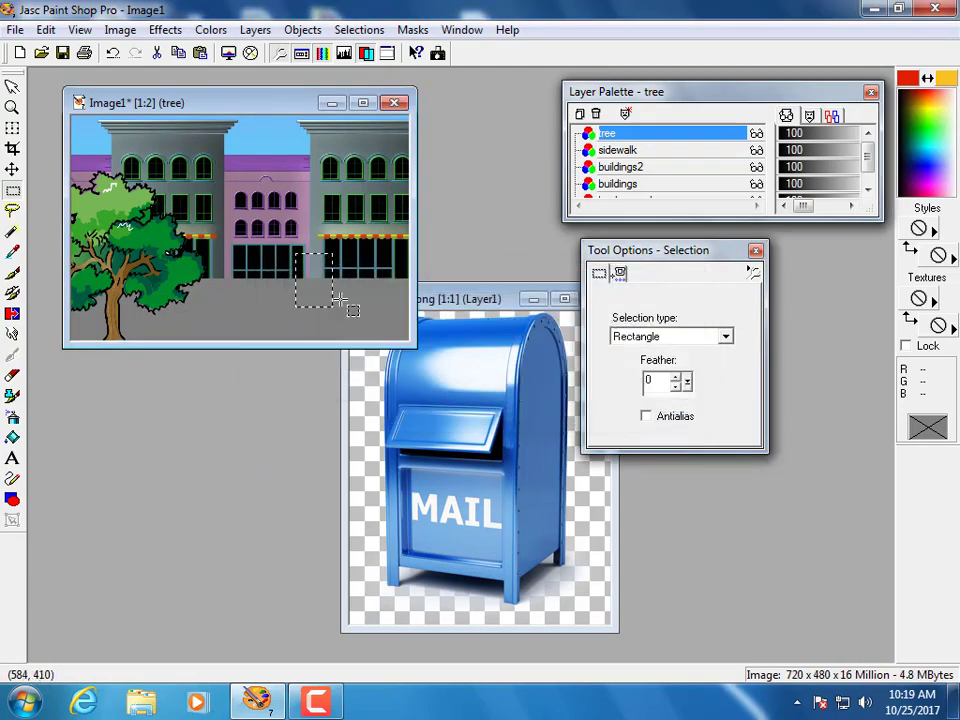
left_click(352, 30)
left_click(360, 69)
Step: Resize the mail-box.png image to a height of 116 pixels, keeping the aspect ratio
left_click_drag(438, 294, 375, 227)
left_click(115, 32)
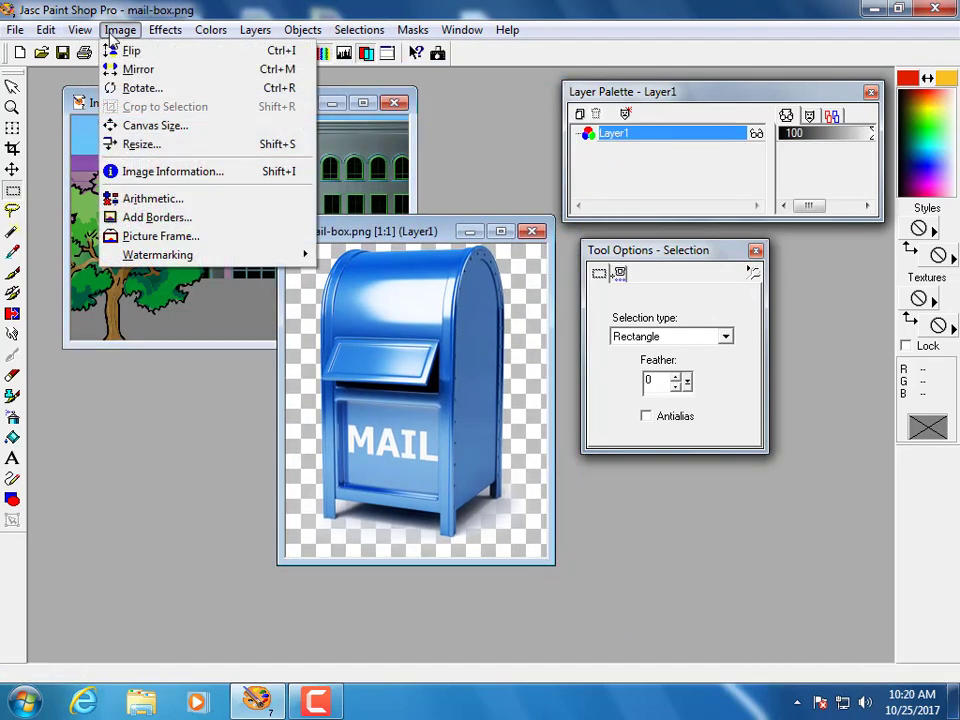
left_click(135, 144)
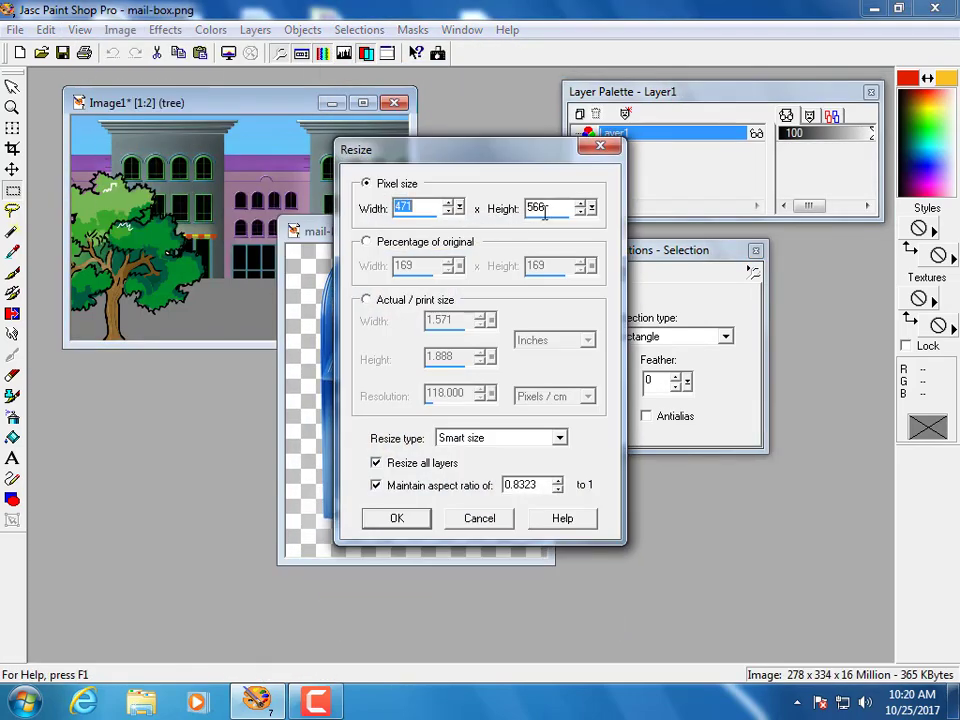
left_click_drag(545, 210, 516, 207)
type("116")
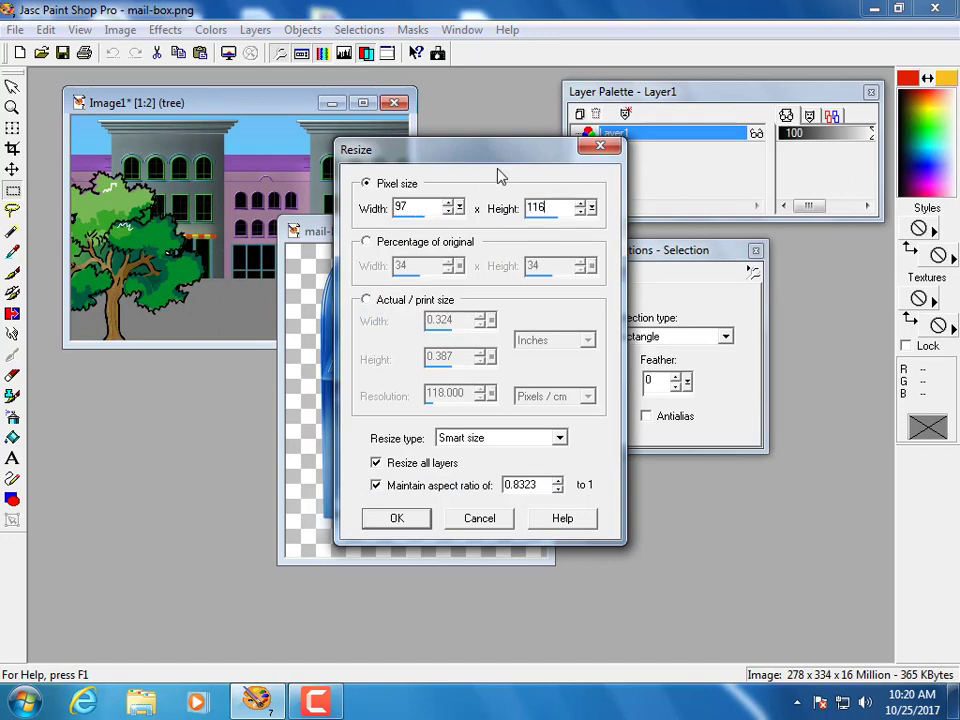
left_click(397, 518)
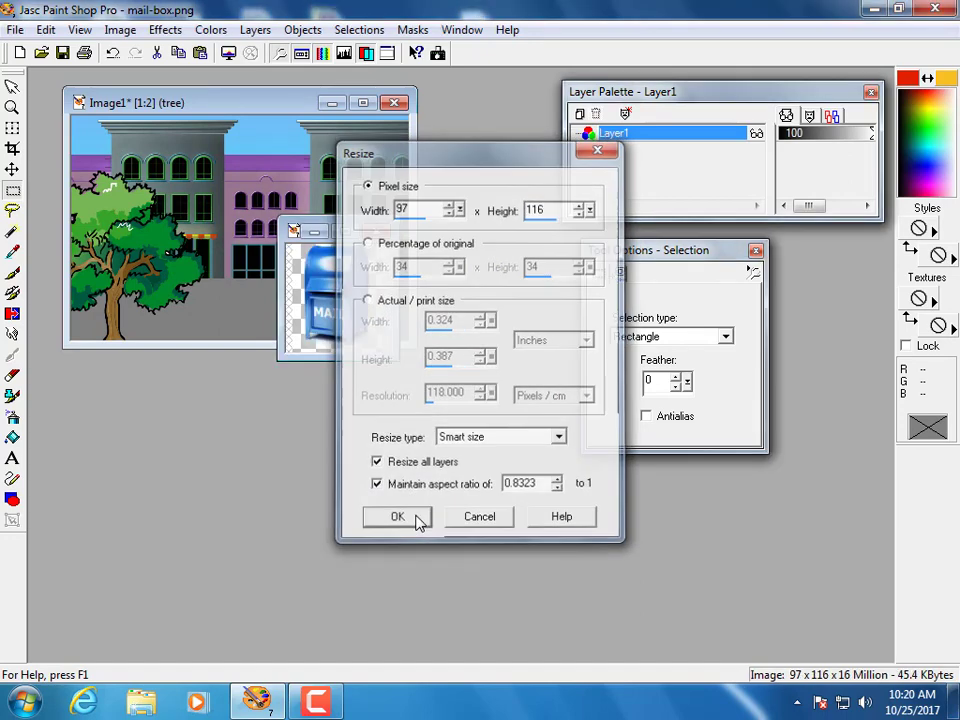
Step: Copy the resized mailbox into Image1 as a new layer and position it at the sidewalk's edge in front of the second gray building
left_click(42, 30)
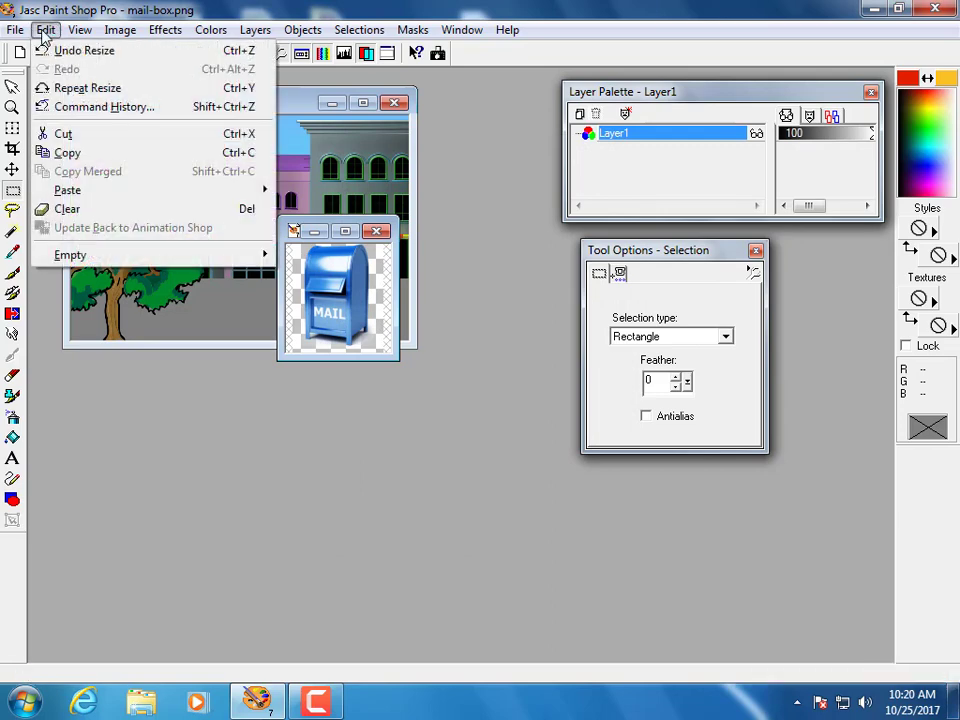
left_click(66, 152)
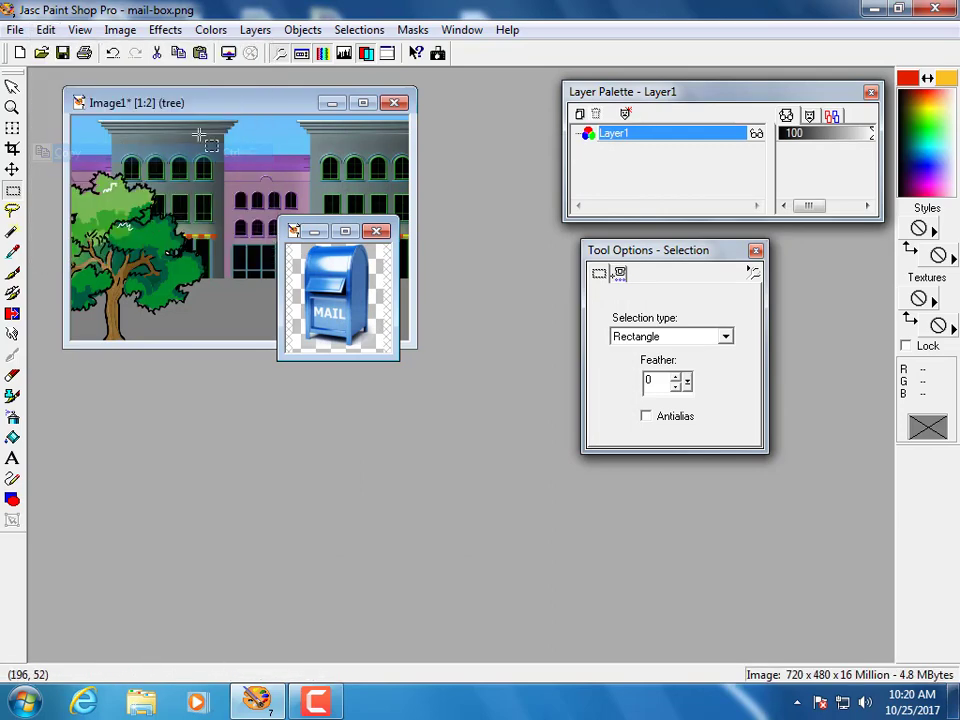
left_click(255, 103)
left_click(46, 30)
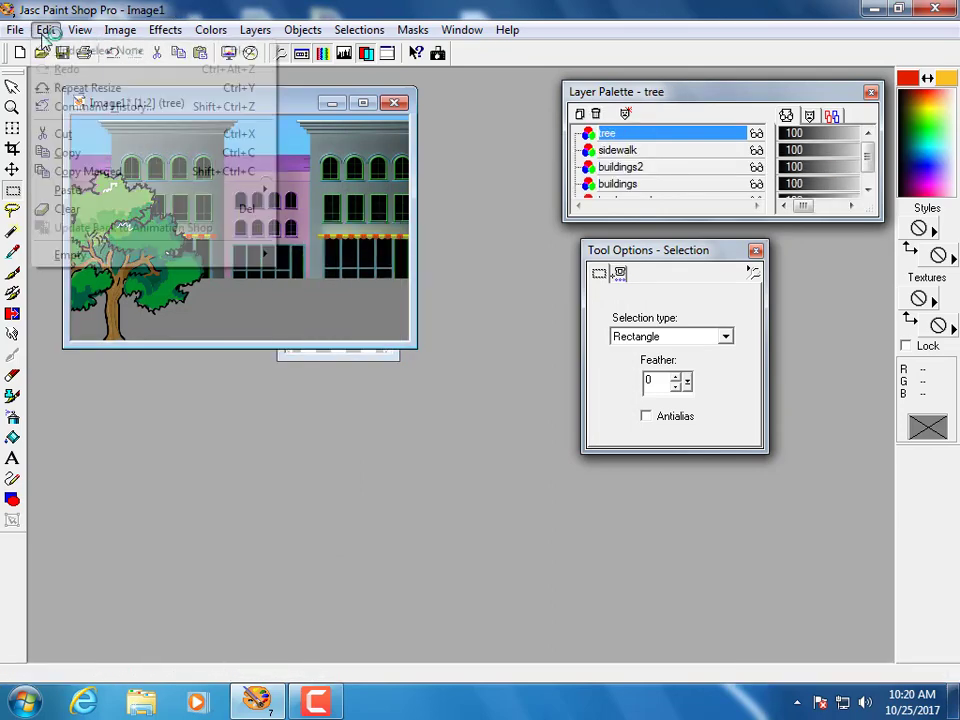
mouse_move(240, 193)
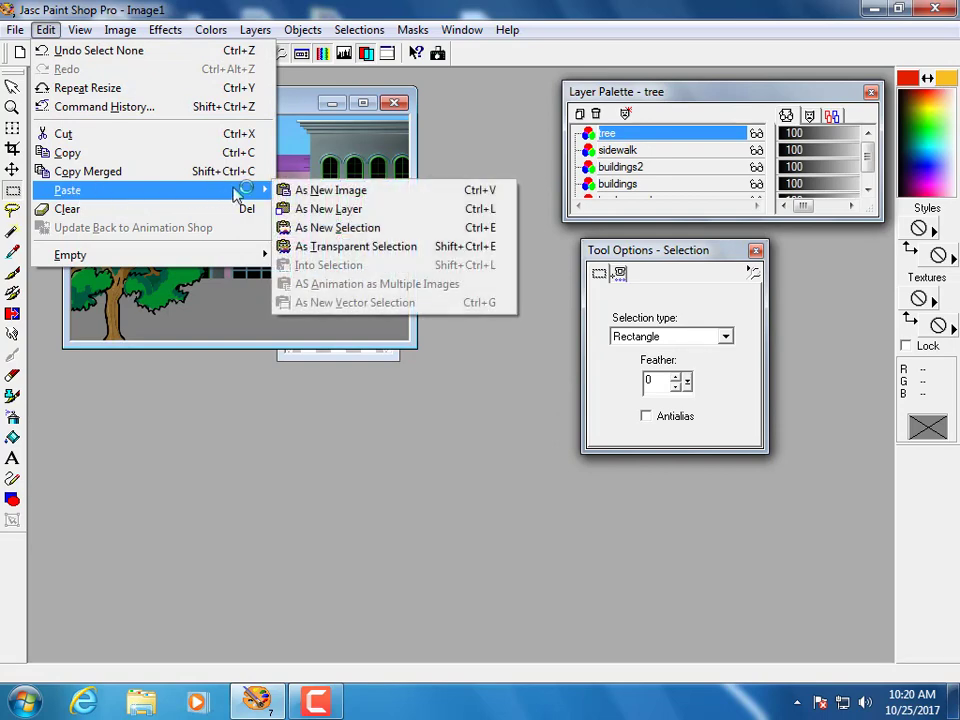
left_click(320, 209)
left_click_drag(243, 228, 331, 273)
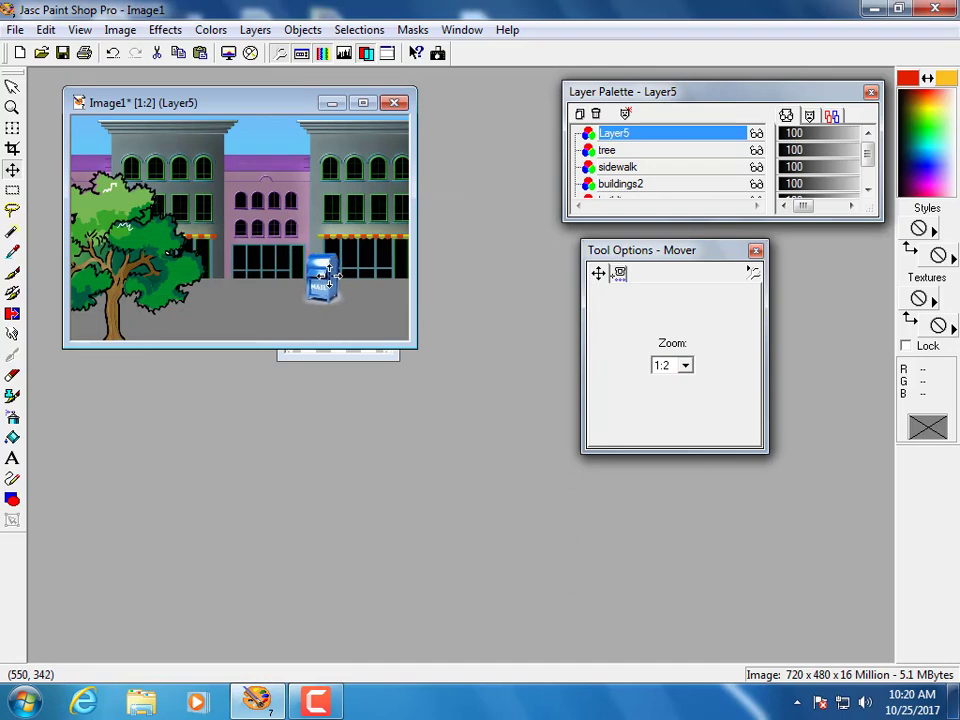
Step: Close mail-box.png without saving its changes and rename the pasted mailbox's layer as mailbox
left_click(338, 356)
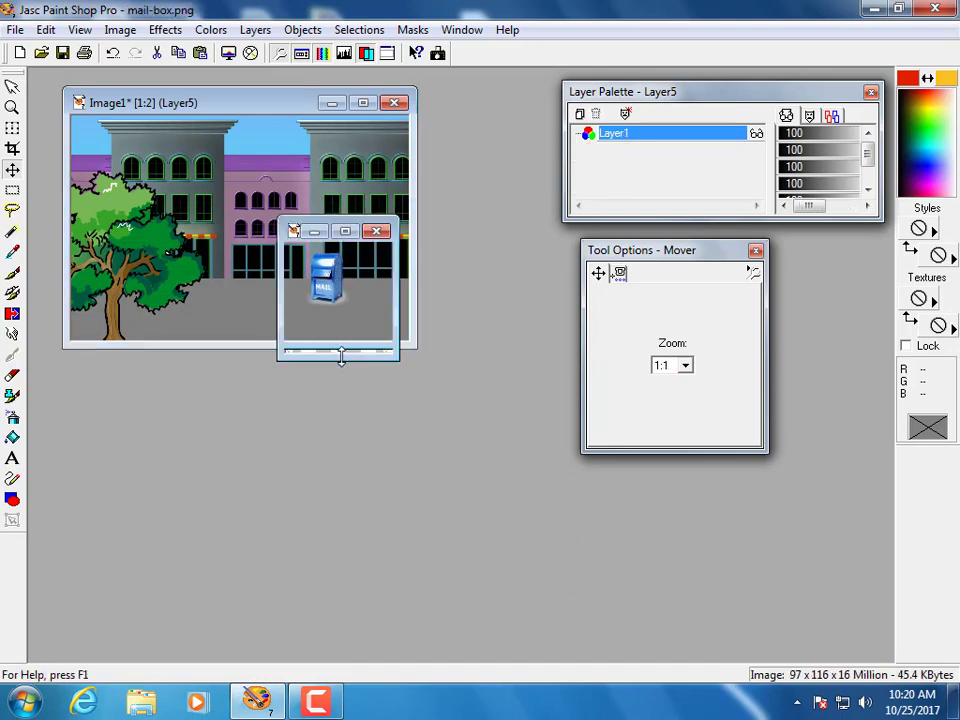
left_click(377, 232)
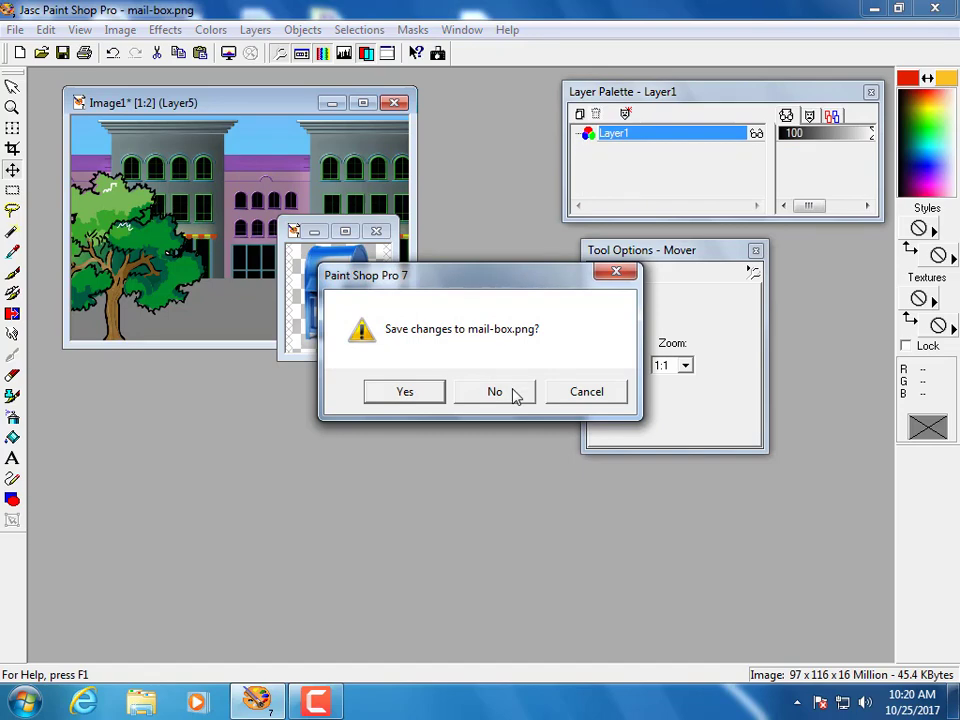
left_click(512, 396)
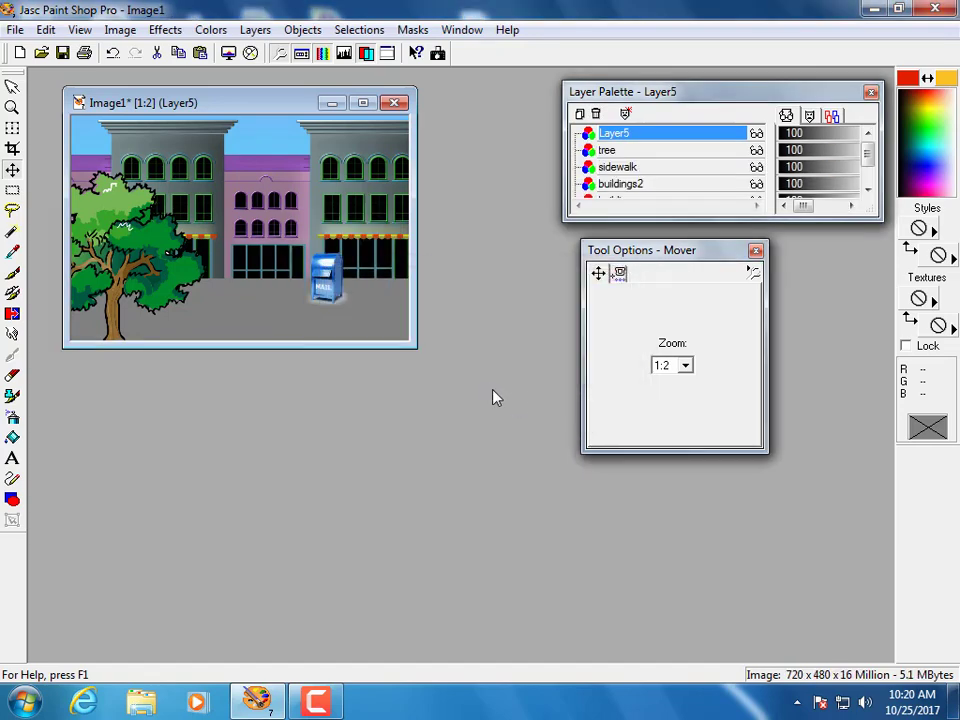
double_click(612, 136)
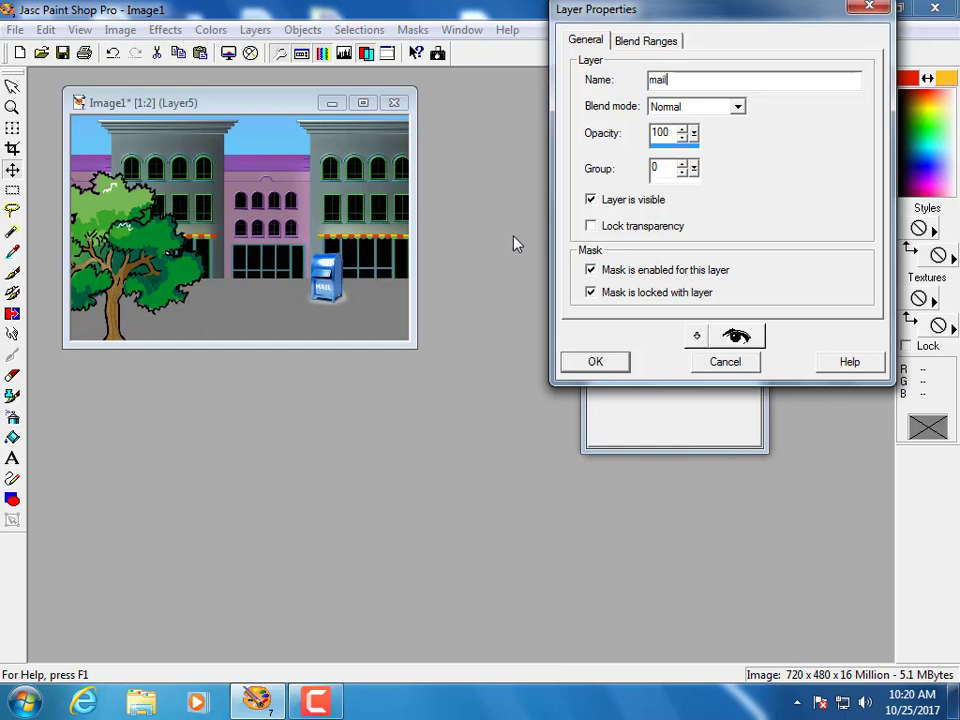
type("mailbox")
key("Return")
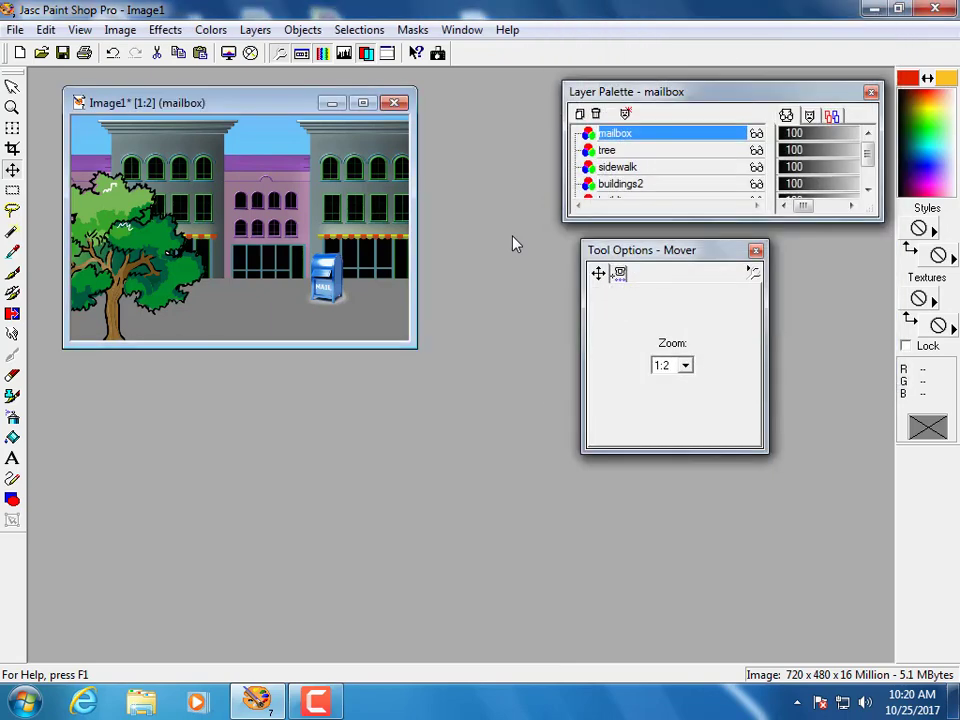
Step: Save the scene as a Paint Shop Pro image named sprite animation master in the sprite animation folder
left_click_drag(160, 112, 156, 112)
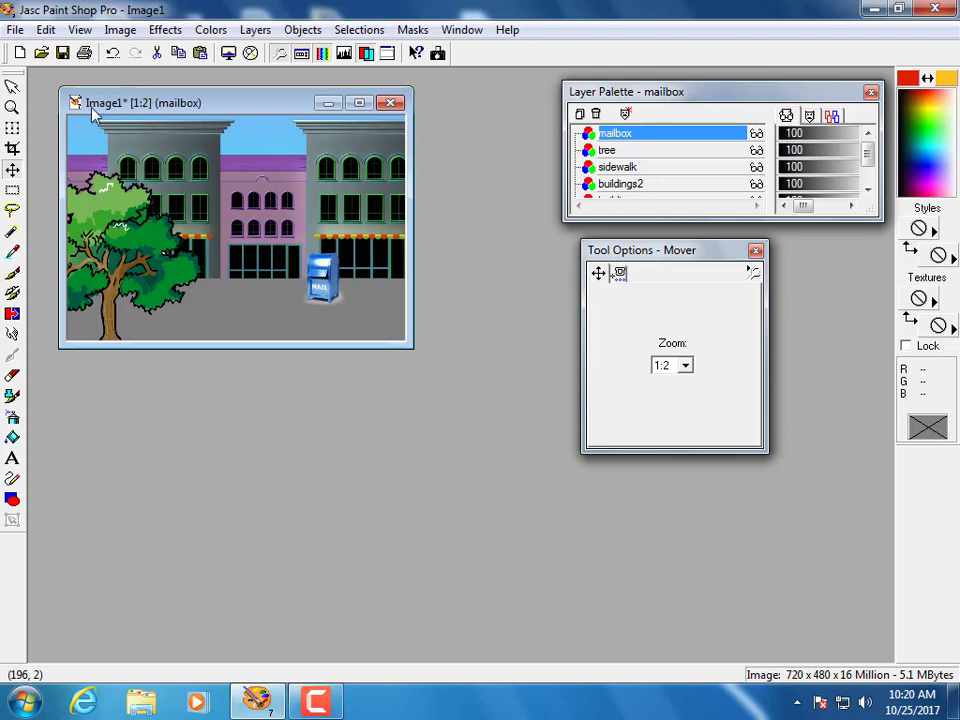
left_click(15, 30)
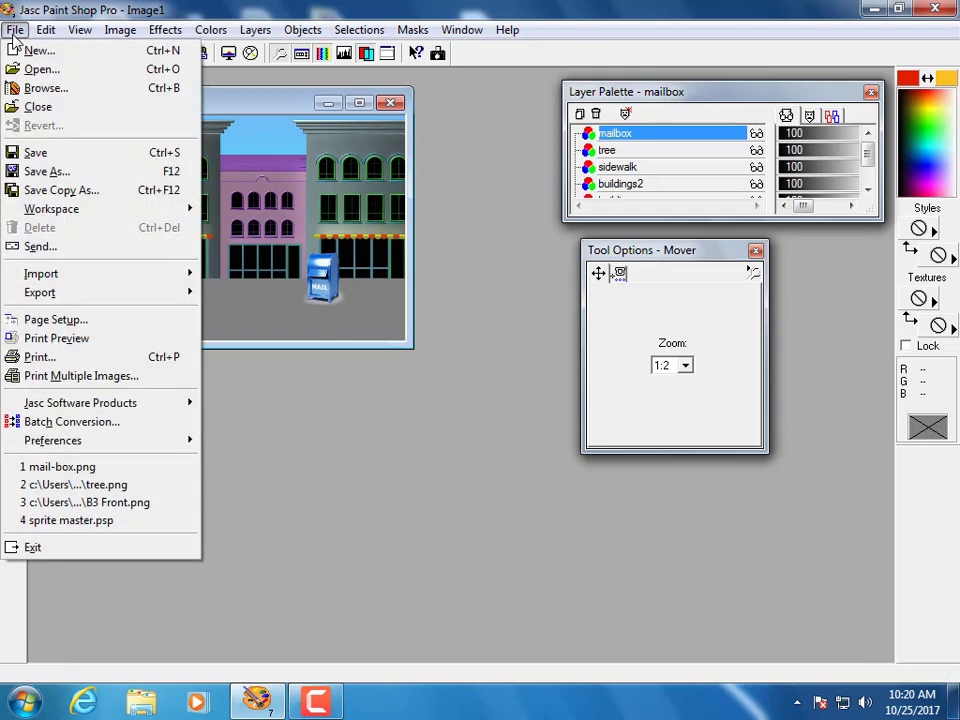
left_click(36, 155)
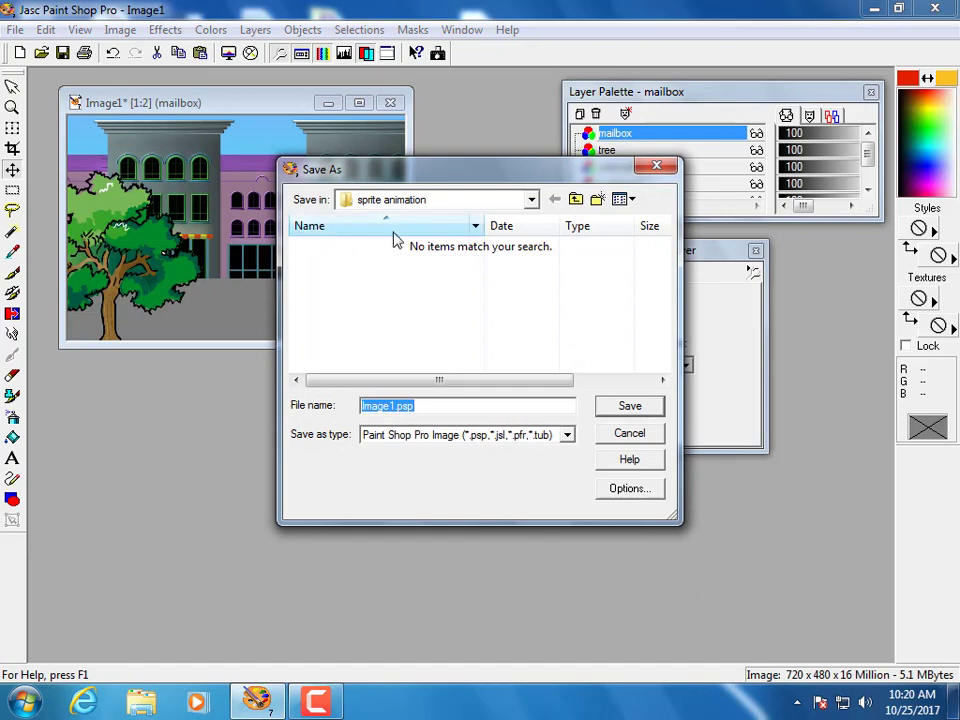
type("sp")
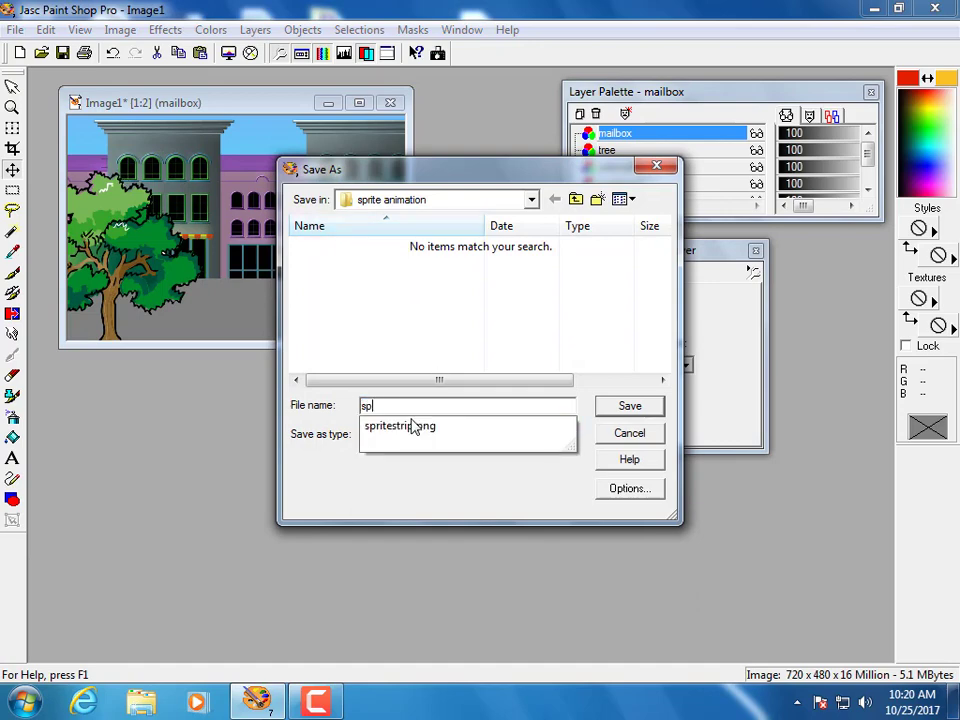
type("rite animation master")
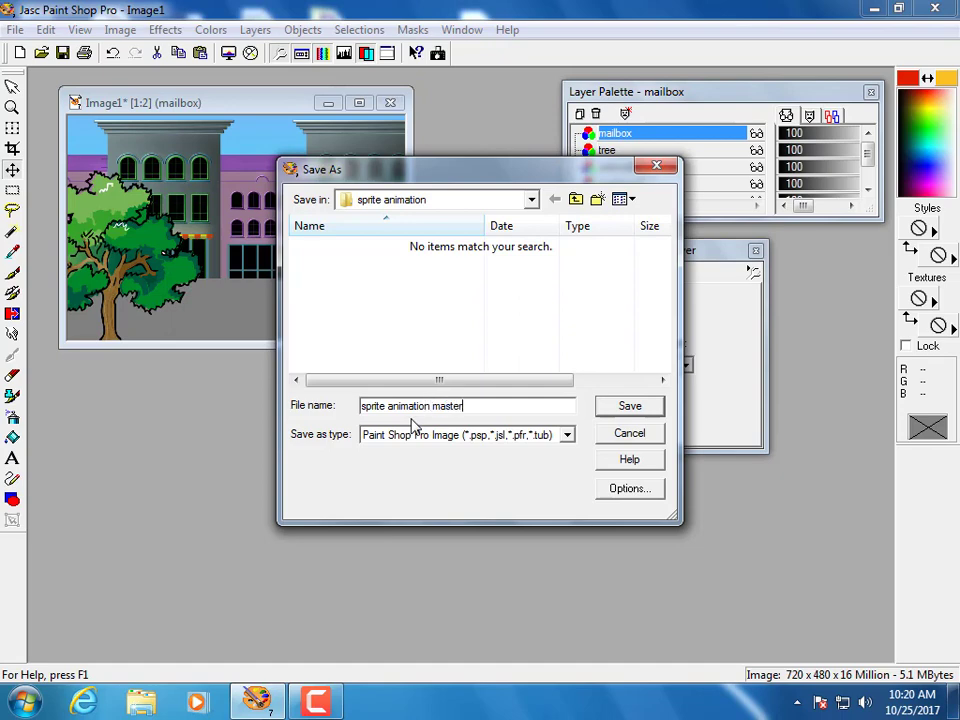
key("Return")
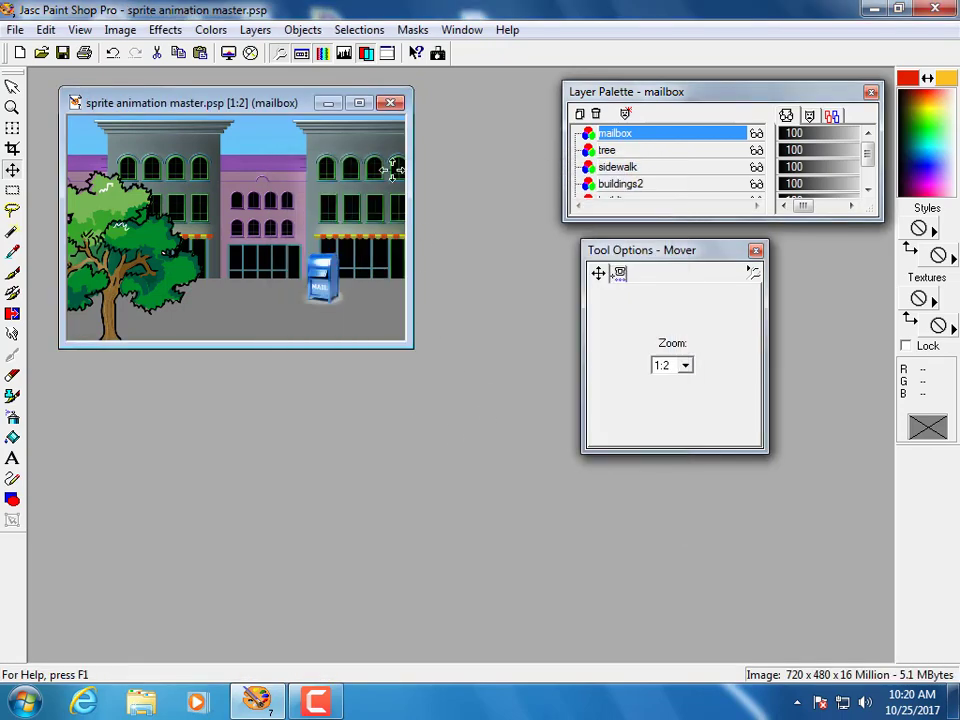
Step: Open spritestrip.png from the sprite animation folder in the Documents library
left_click(41, 53)
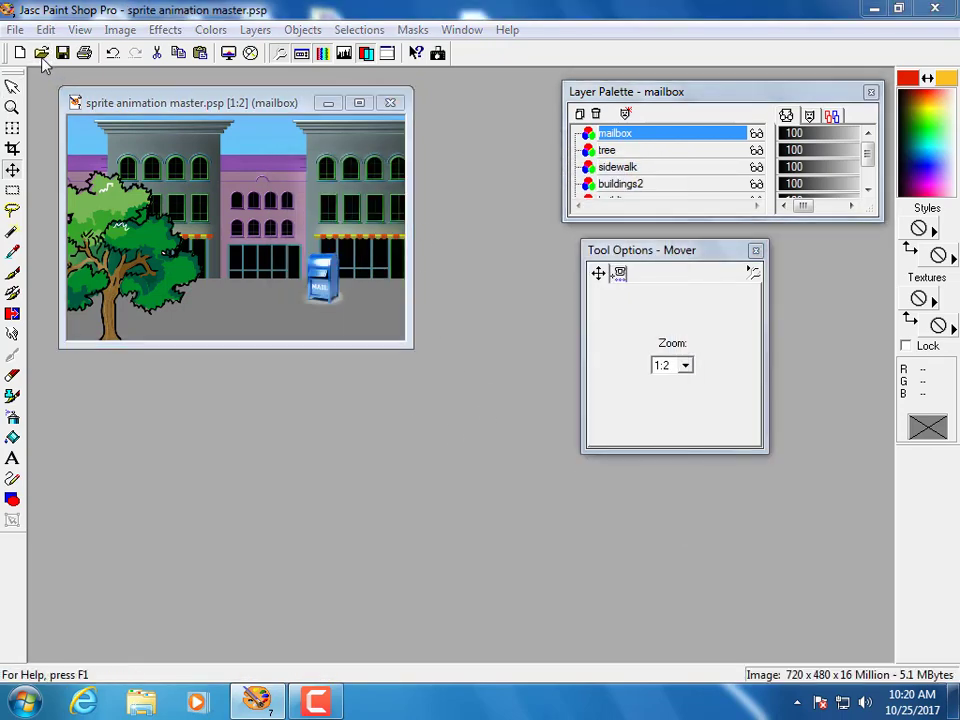
left_click(428, 200)
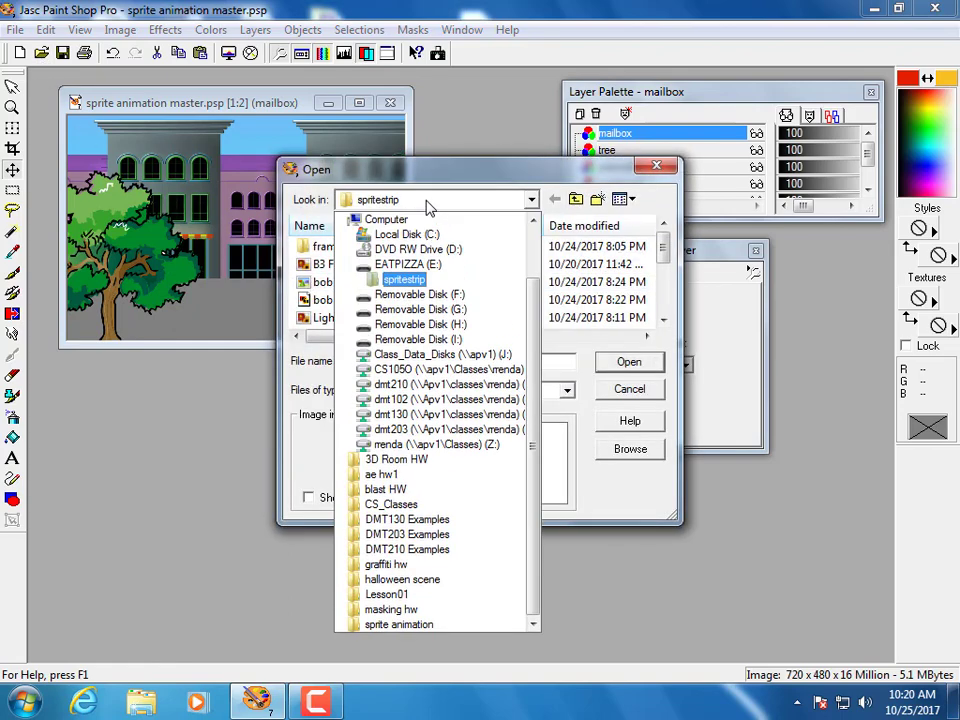
scroll(420, 266, "up", 2)
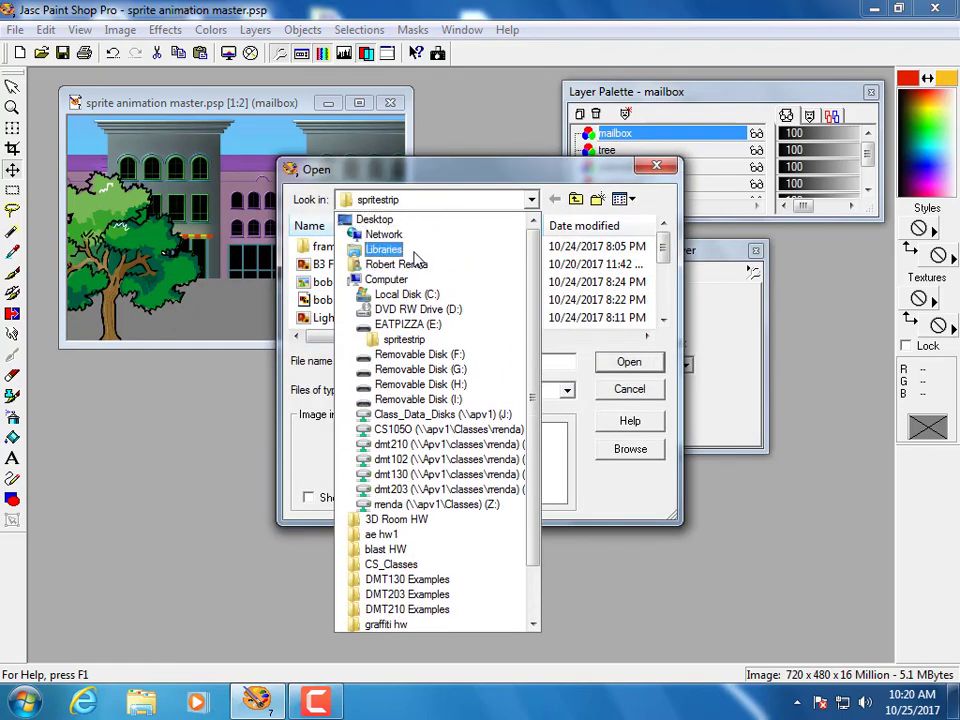
left_click(360, 249)
double_click(418, 250)
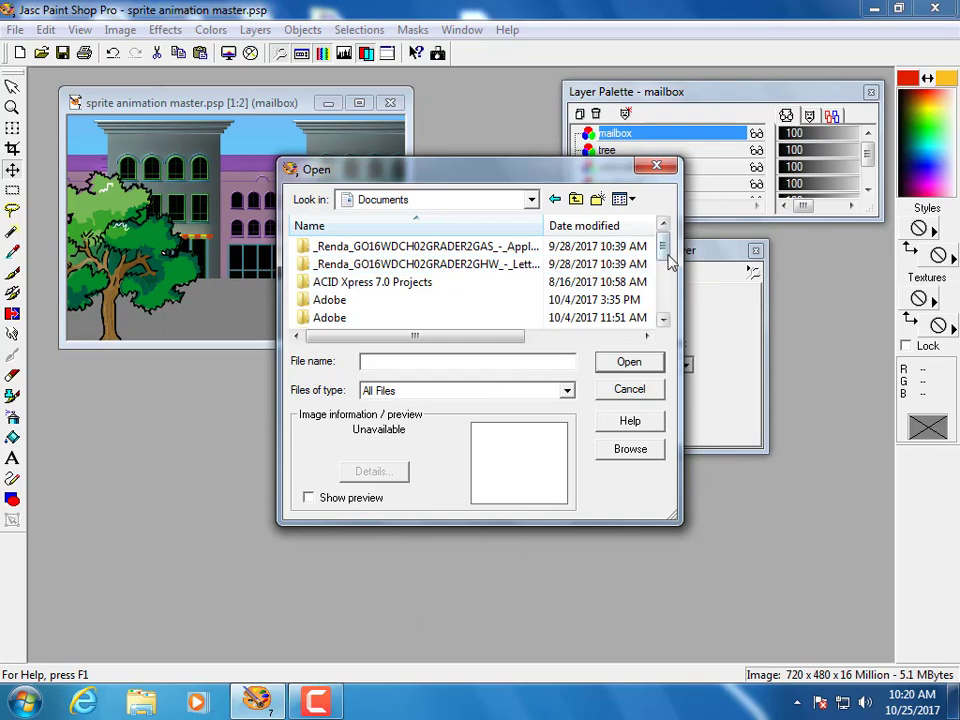
left_click_drag(669, 259, 672, 310)
double_click(353, 317)
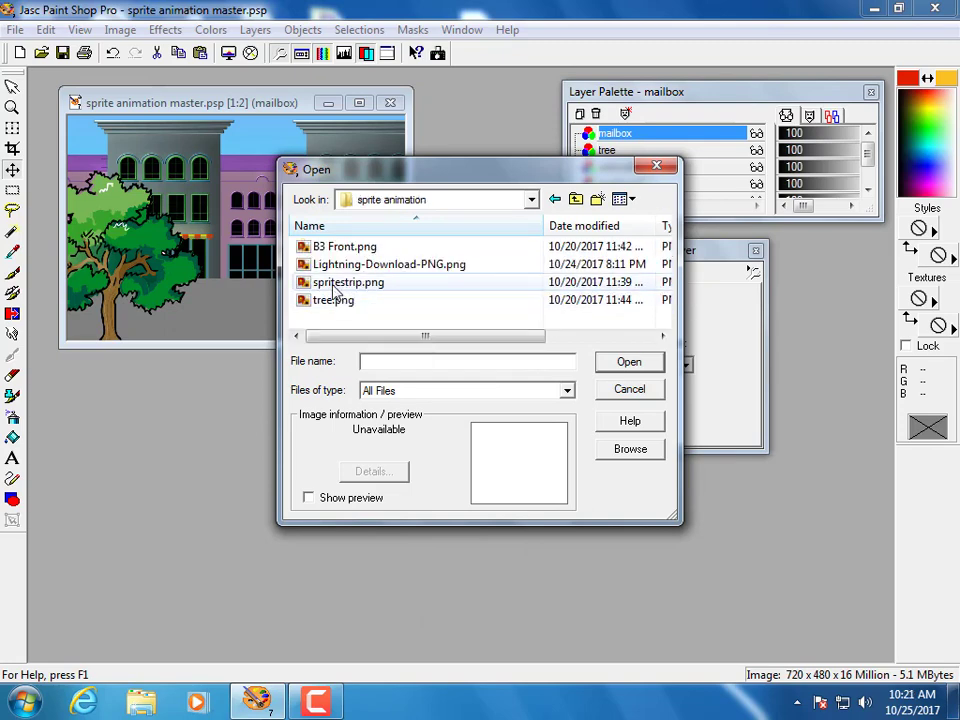
double_click(340, 283)
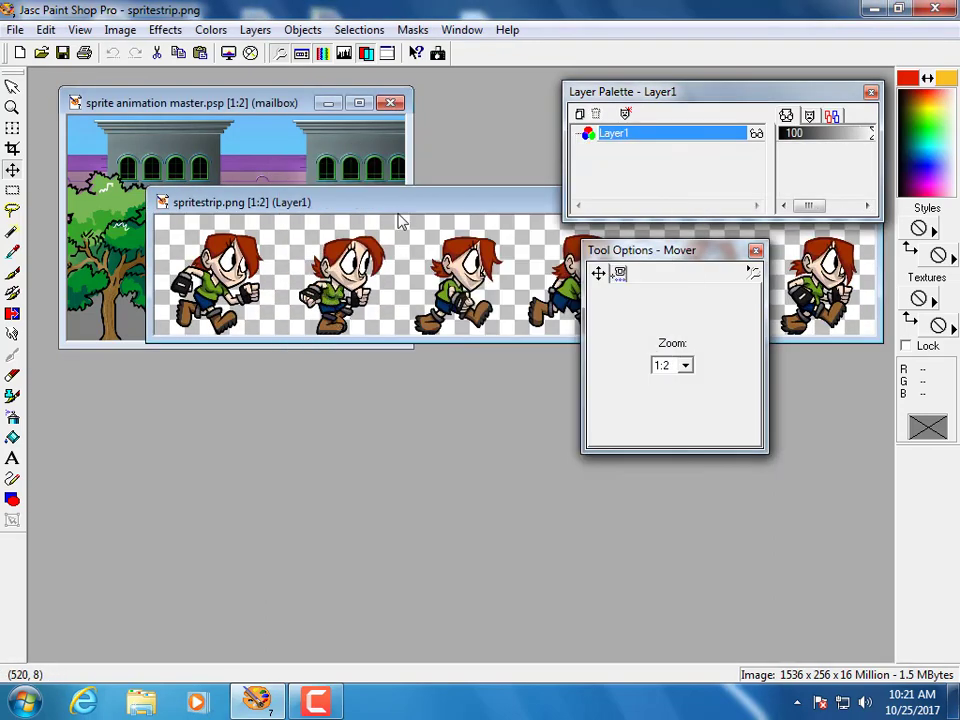
Step: Arrange the spritestrip.png window below the street scene's window and show the strip at 1:1 zoom
left_click_drag(398, 198, 375, 388)
left_click_drag(369, 436, 364, 486)
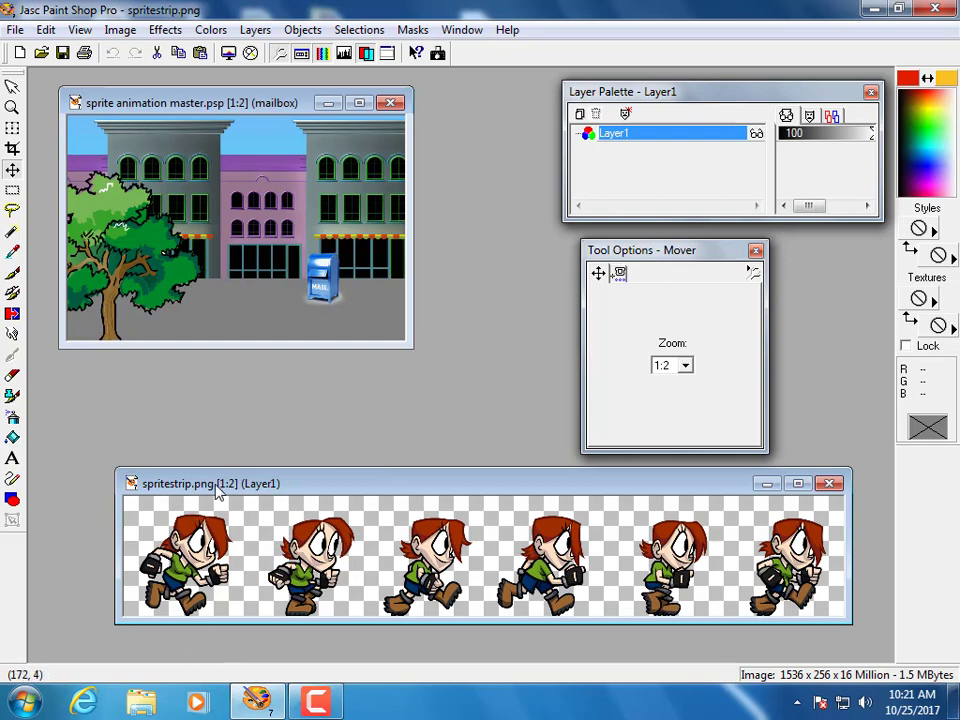
left_click_drag(196, 488, 225, 484)
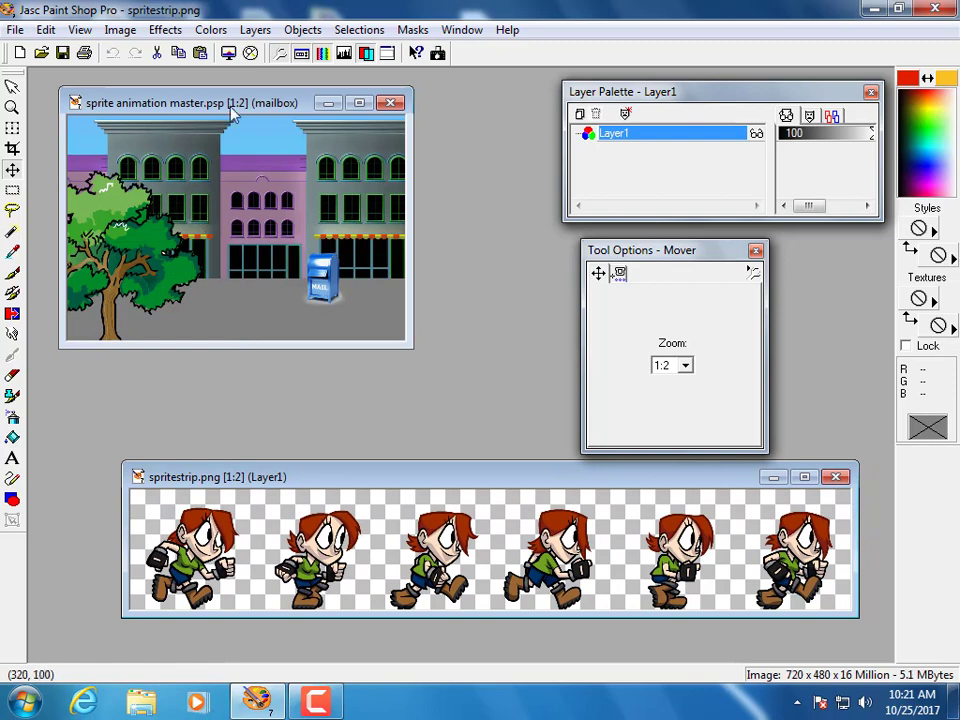
left_click_drag(176, 100, 166, 94)
mouse_move(312, 488)
left_mouse_down()
mouse_move(319, 450)
mouse_move(302, 459)
mouse_move(306, 470)
left_mouse_up()
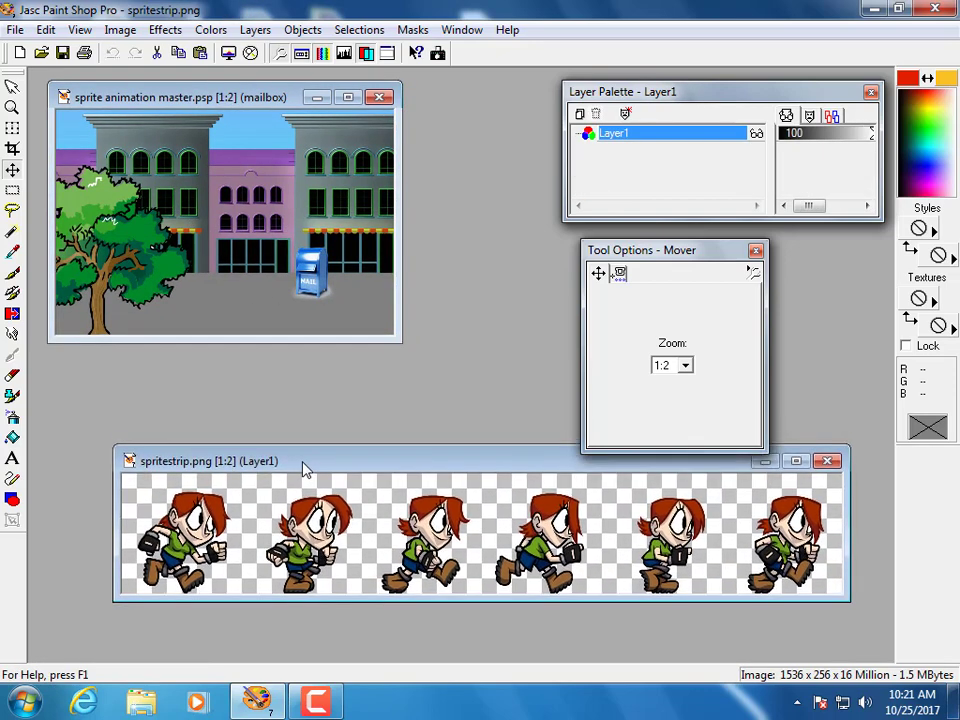
key("KP_Add")
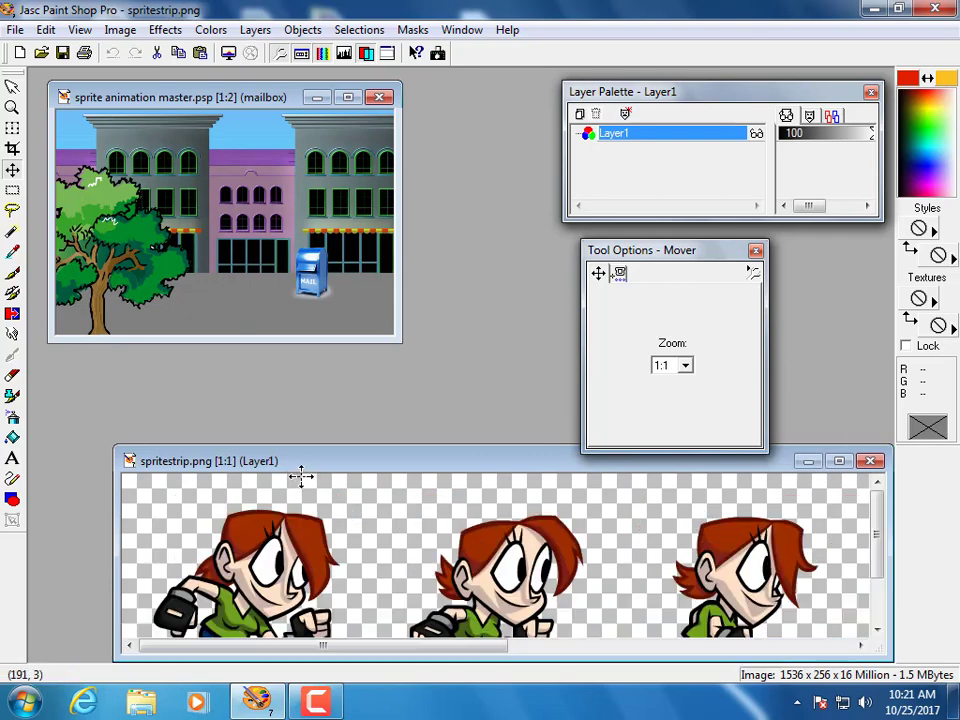
left_click_drag(294, 476, 276, 428)
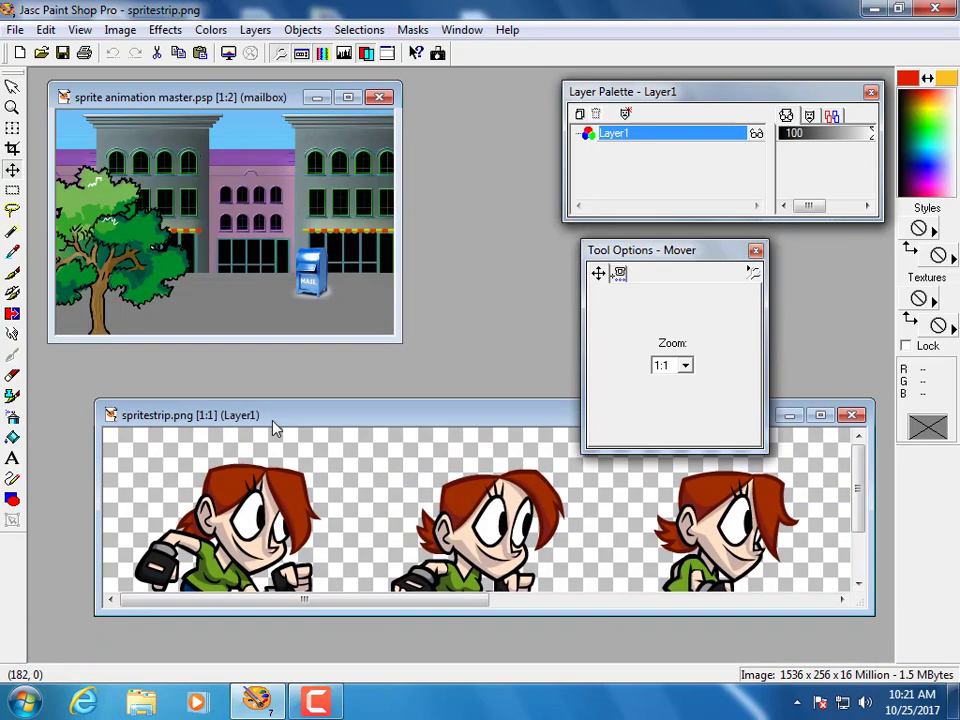
Step: Resize the spritestrip.png image to 50 percent of its original size, keeping the aspect ratio
left_click(120, 30)
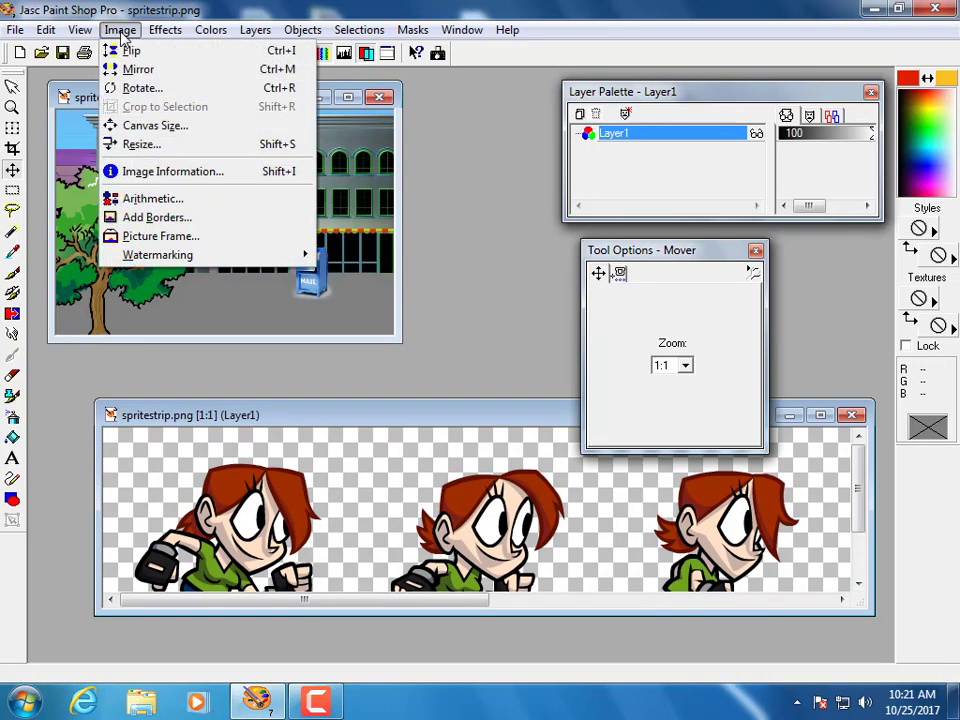
left_click(150, 144)
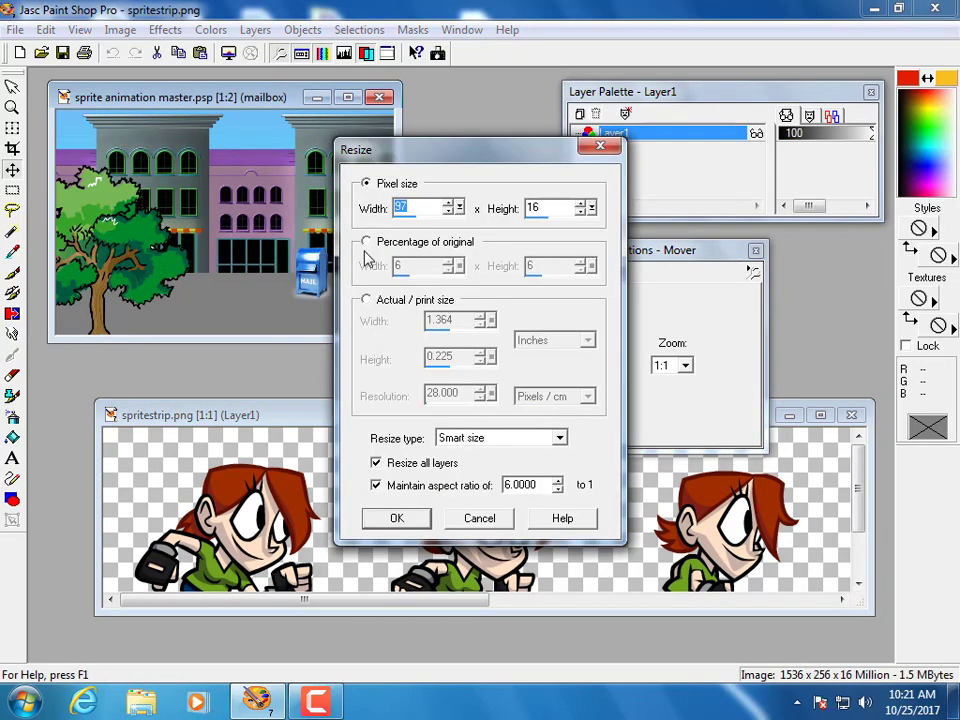
left_click(366, 243)
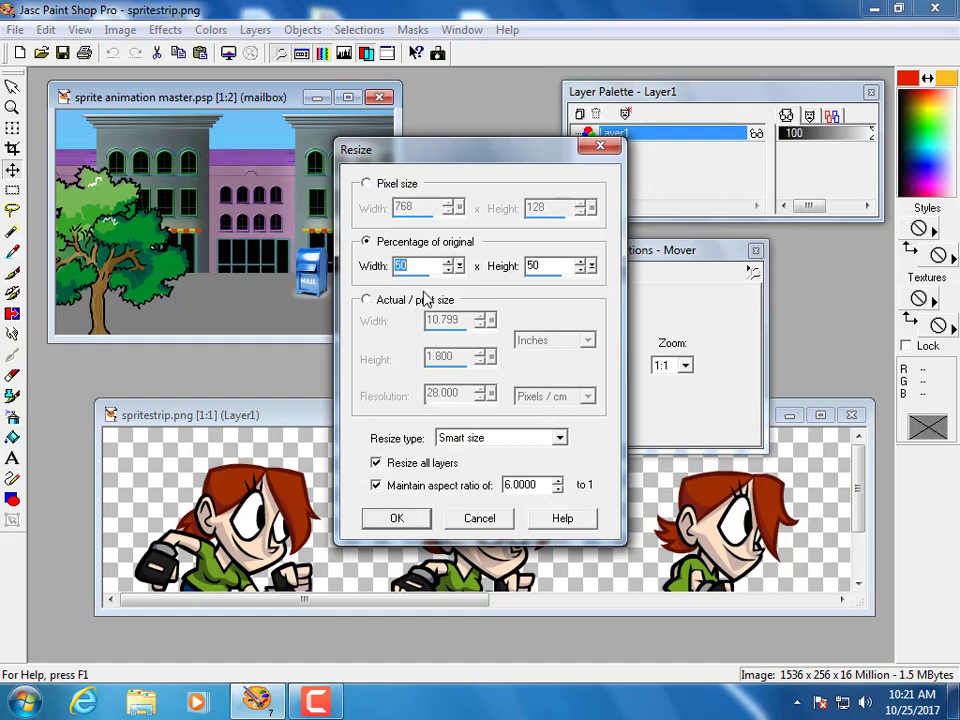
left_click(396, 519)
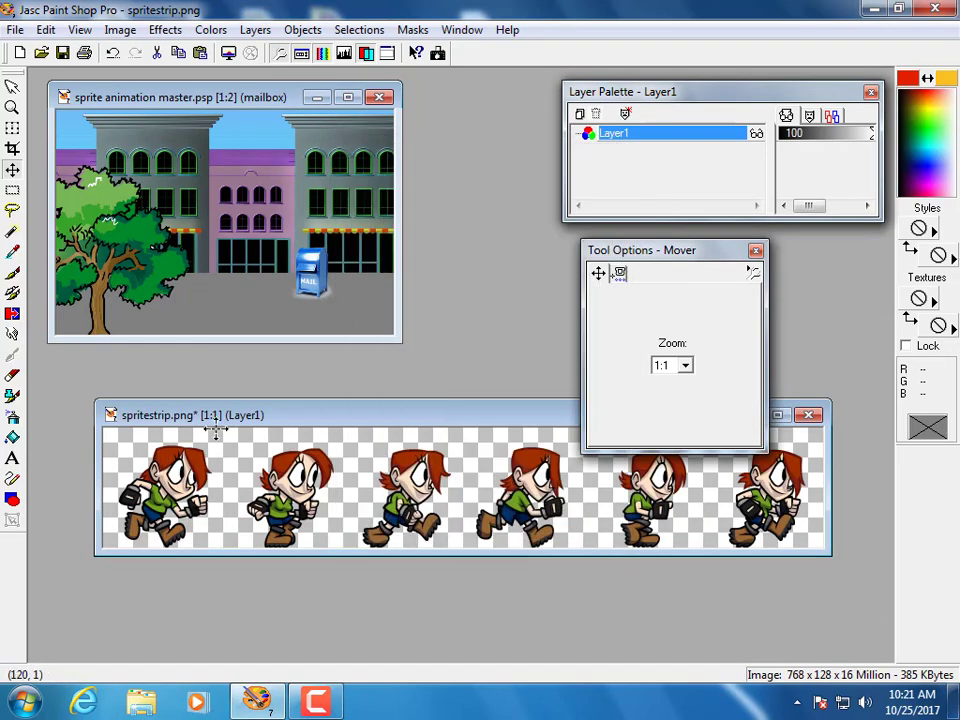
Step: Try adding the strip's first running pose to the street scene as a new layer, positioned at the tree trunk
left_click(12, 191)
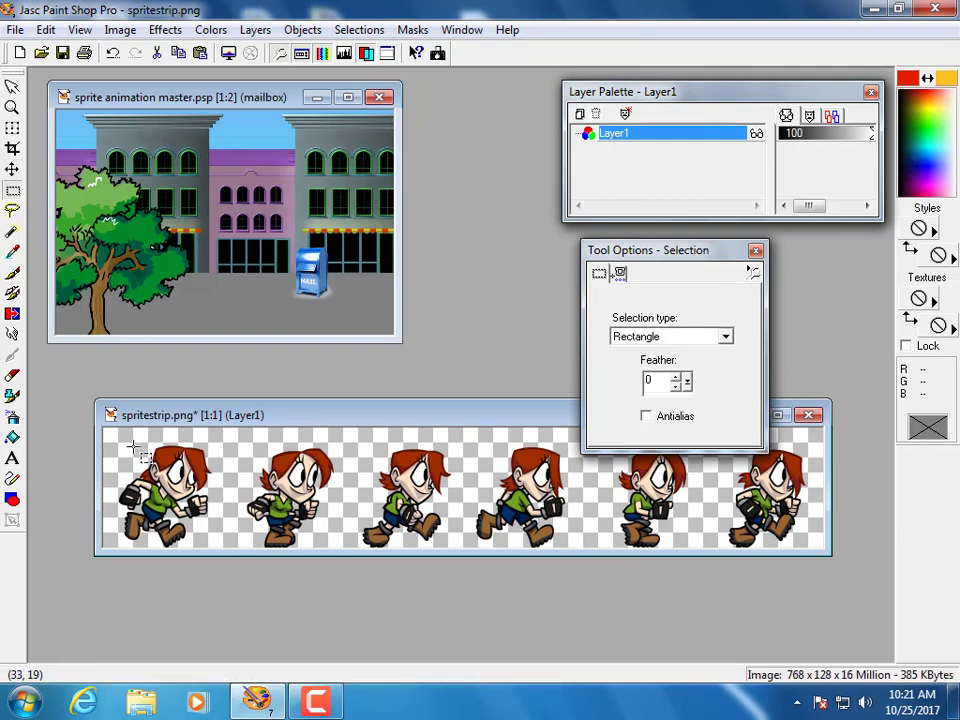
left_click_drag(114, 440, 218, 577)
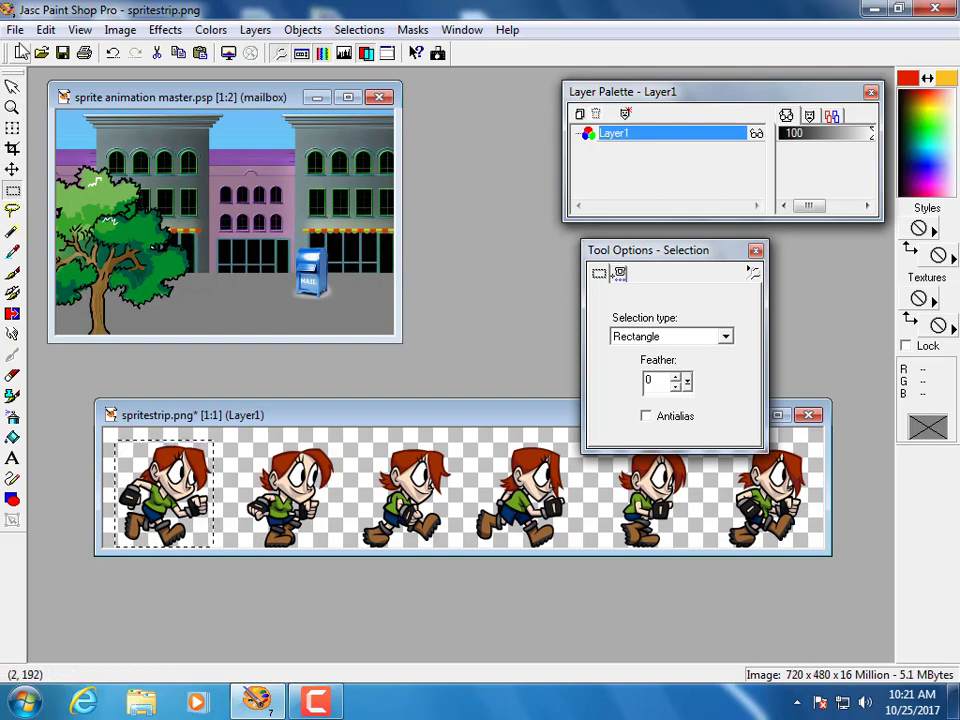
left_click(45, 29)
left_click(55, 152)
left_click(55, 114)
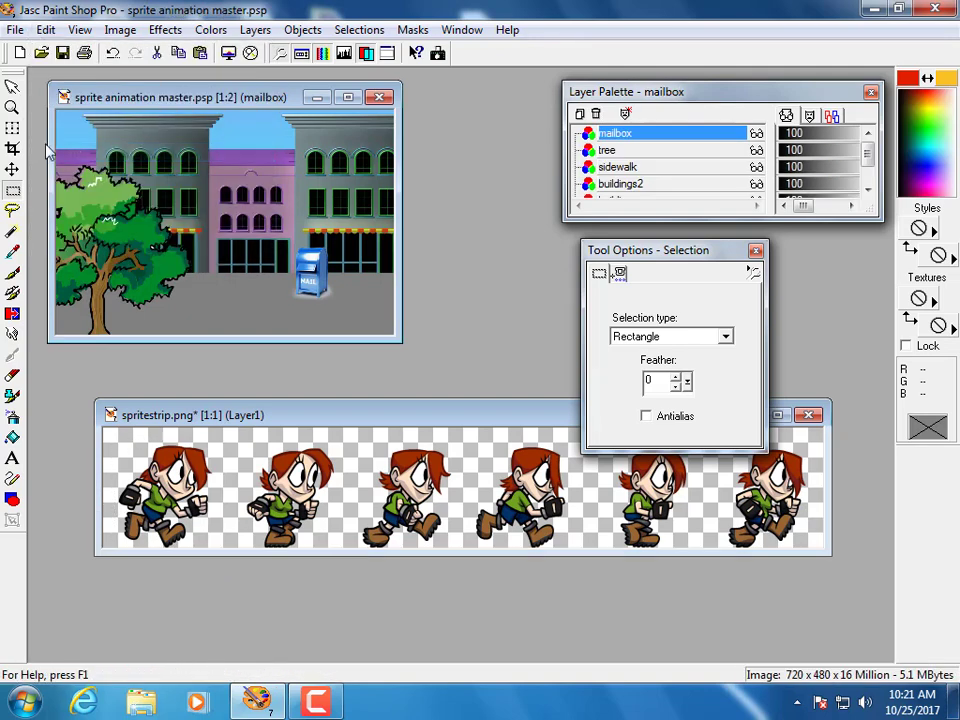
left_click(45, 29)
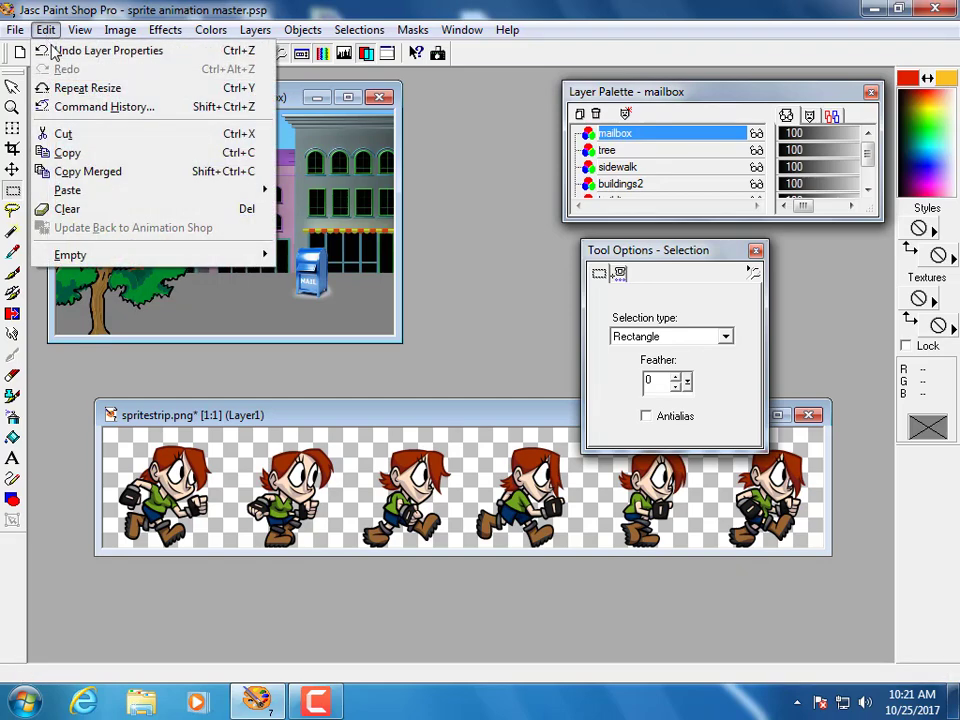
mouse_move(252, 195)
left_click(328, 209)
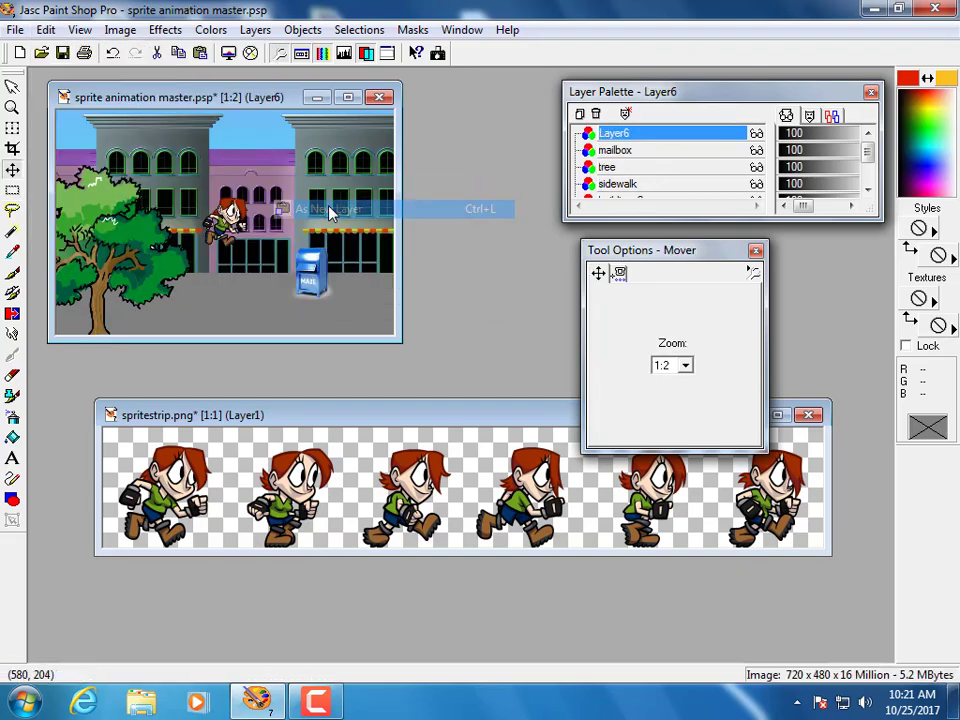
left_click_drag(233, 237, 102, 302)
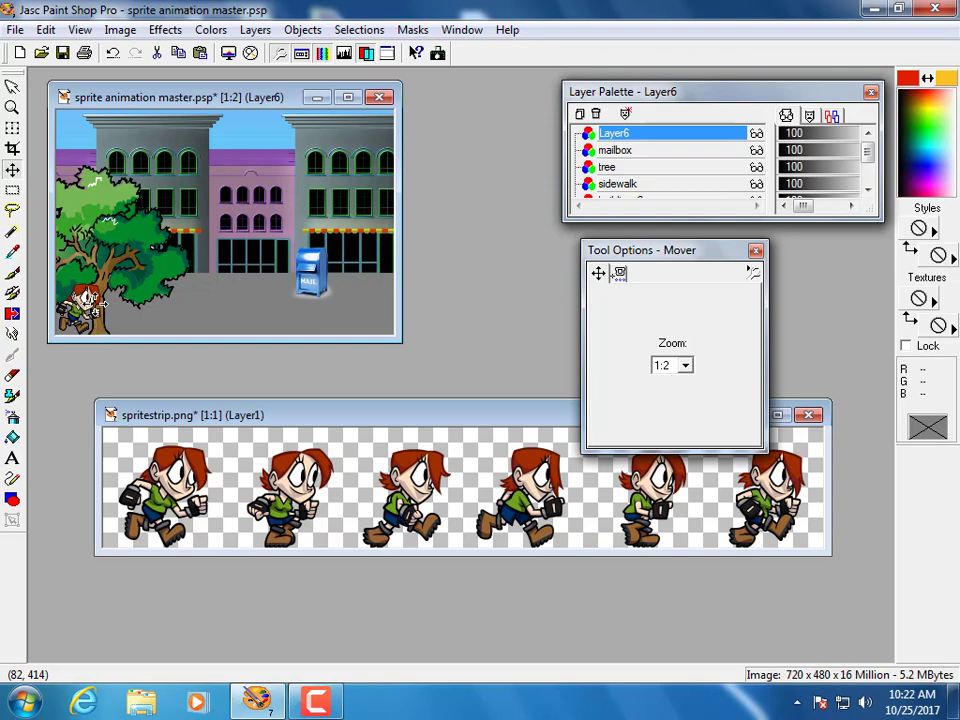
Step: Undo the pose's move and paste in the street scene, and undo the selection and resize of spritestrip.png
key("ctrl+z")
key("ctrl+z")
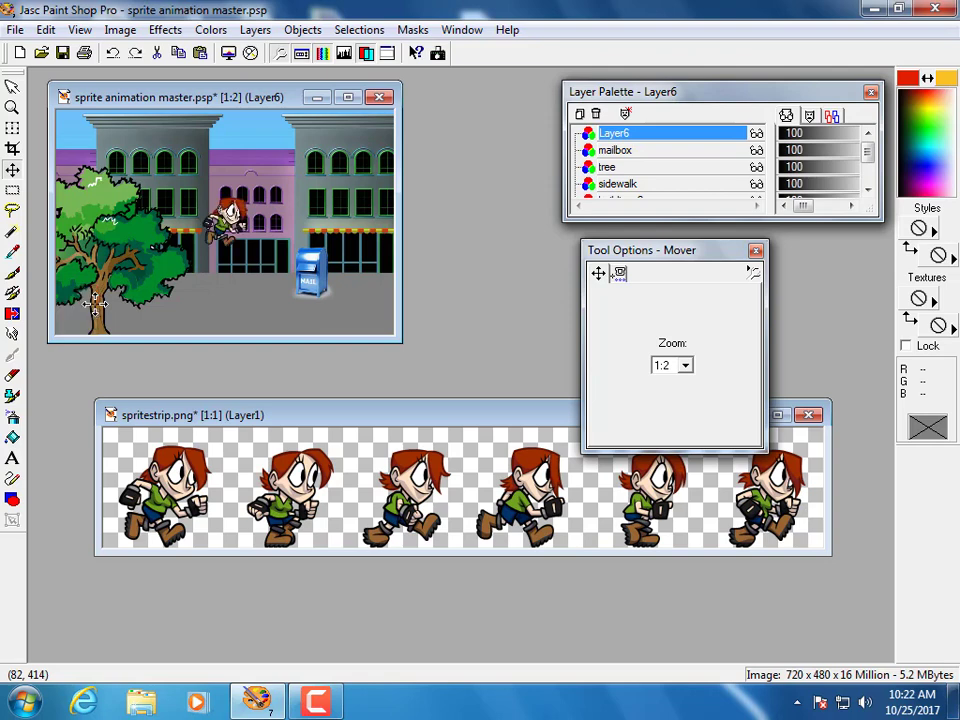
left_click(207, 418)
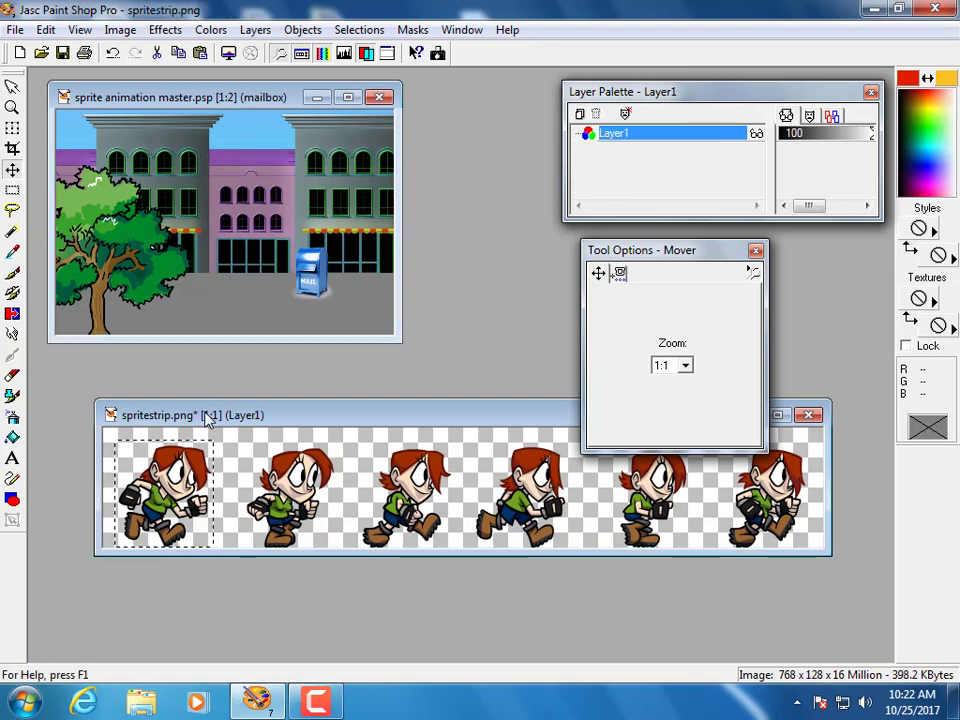
key("ctrl+z")
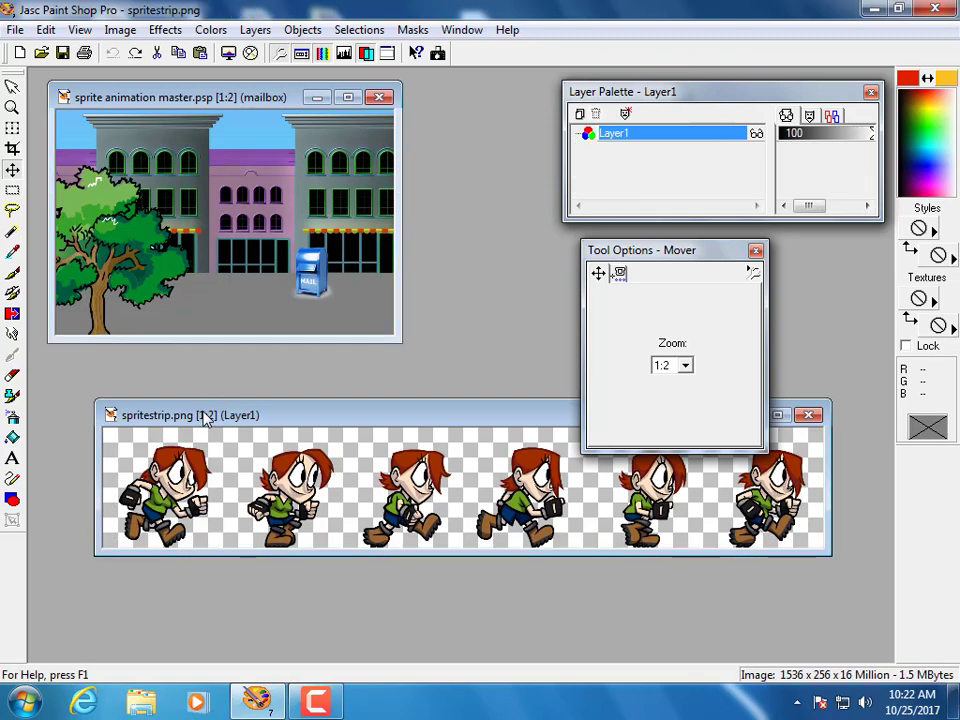
Step: Move the spritestrip.png window just below the street scene and resize the image to 80 percent of its original size, keeping the aspect ratio
left_click_drag(202, 418, 218, 368)
scroll(210, 419, "up", 1)
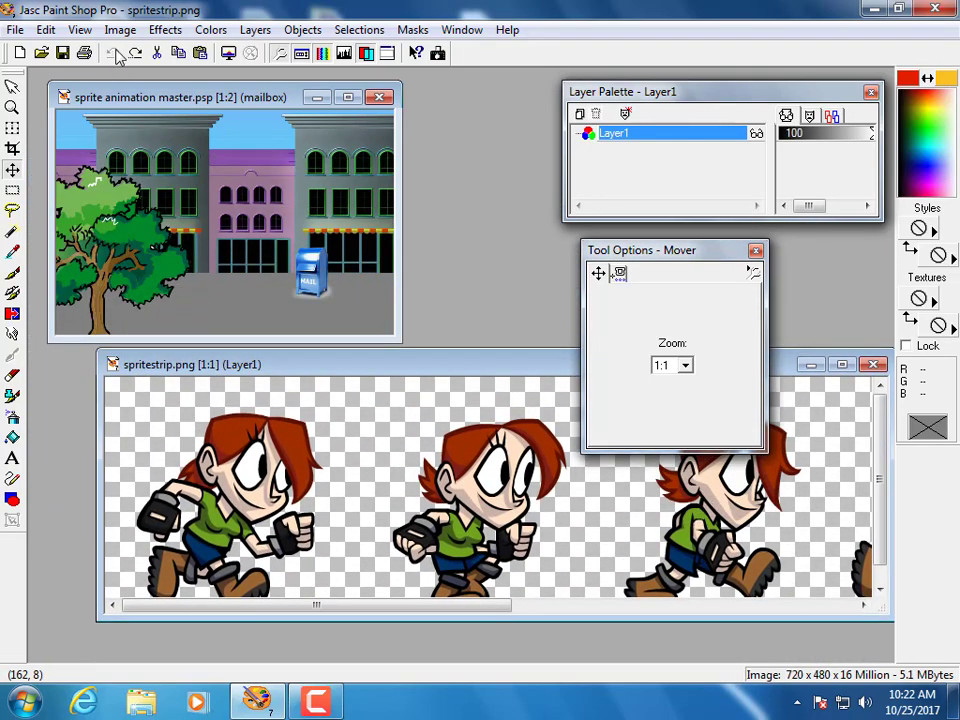
left_click(120, 29)
left_click(140, 146)
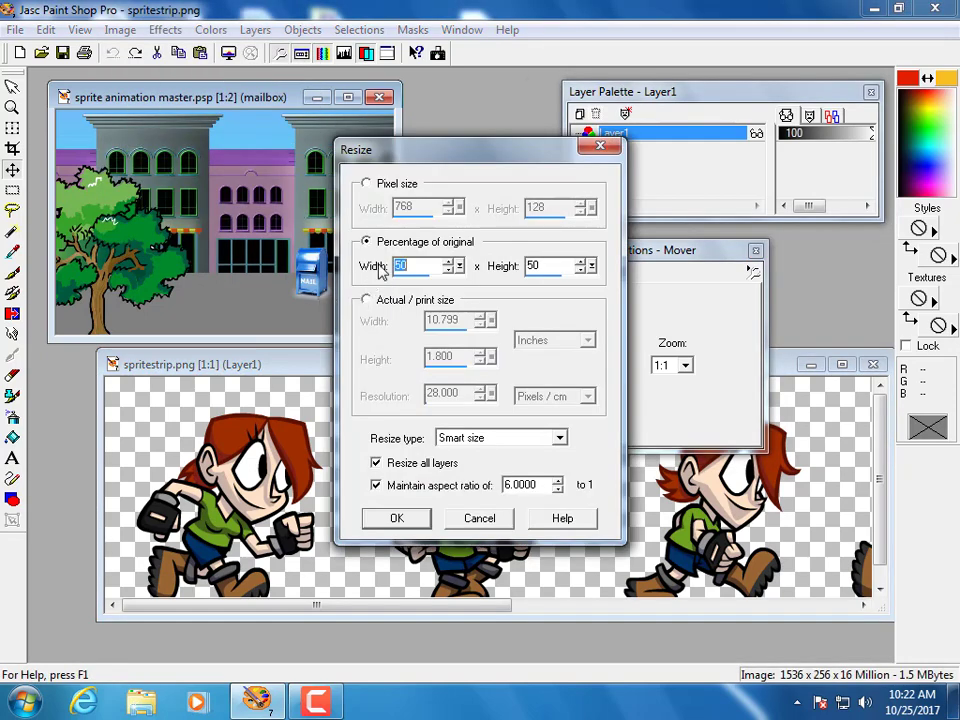
type("80")
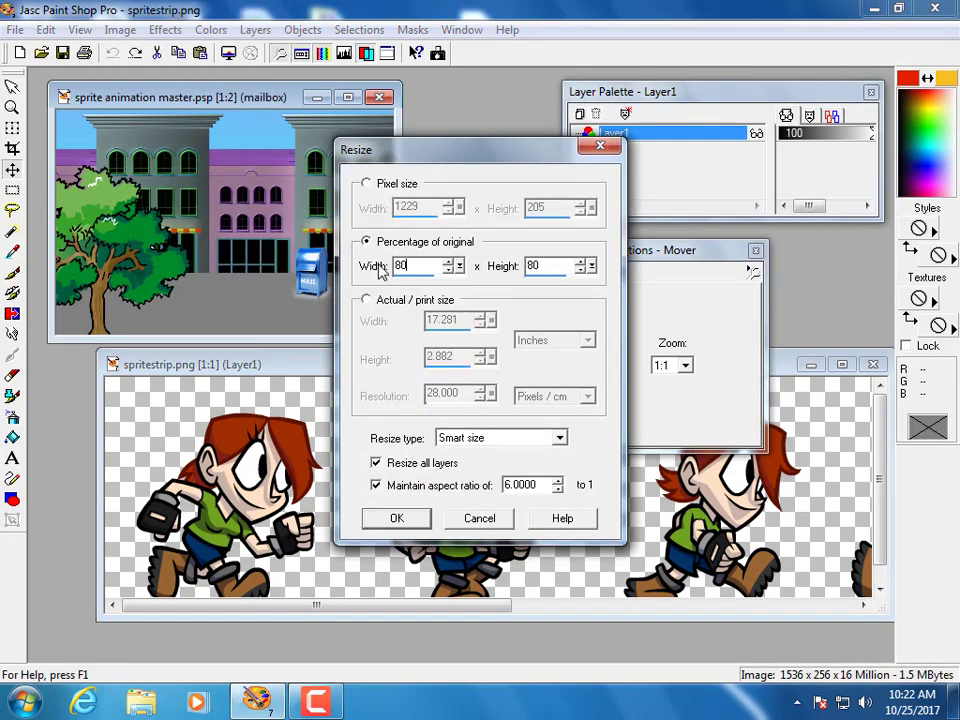
left_click(394, 519)
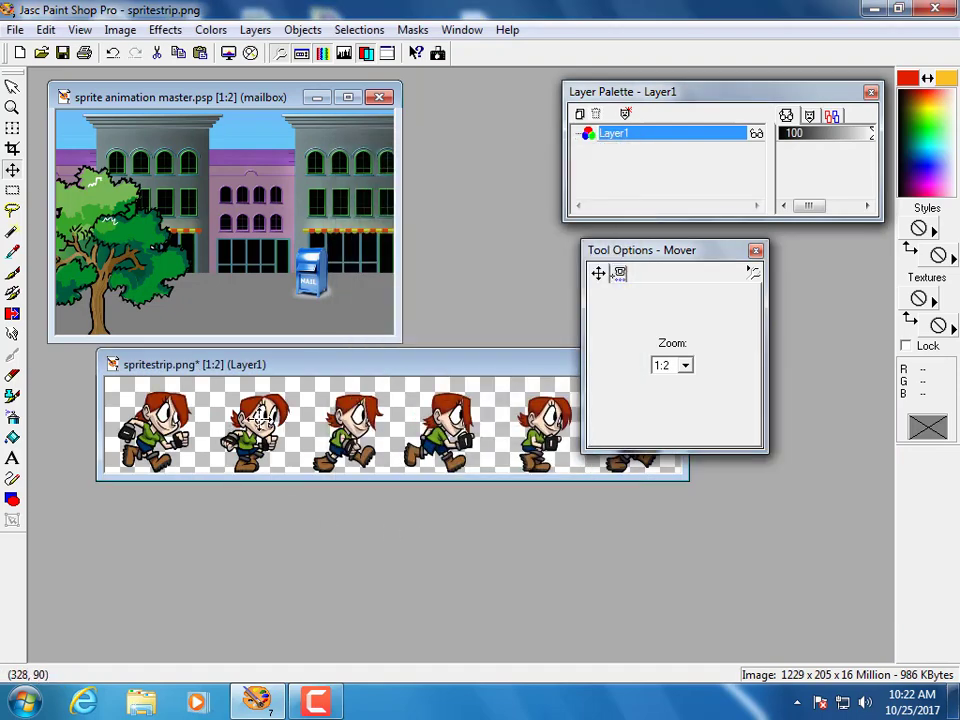
scroll(258, 425, "up", 1)
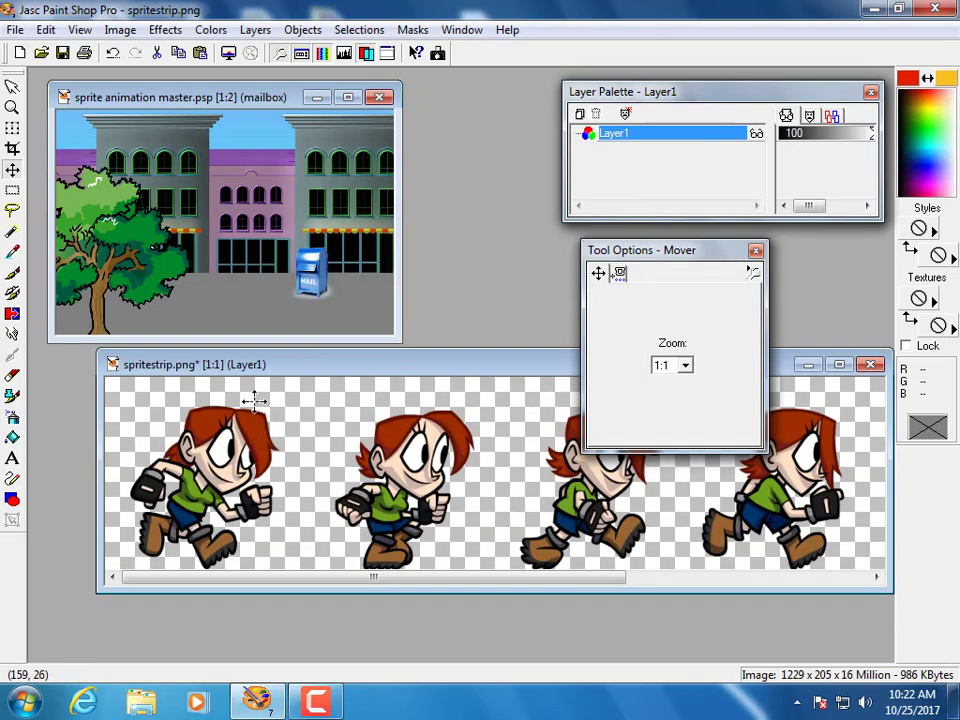
scroll(253, 400, "down", 1)
Step: Copy the strip's first running pose into the street scene as a new layer and place it in the lower-left corner by the tree
left_click(12, 190)
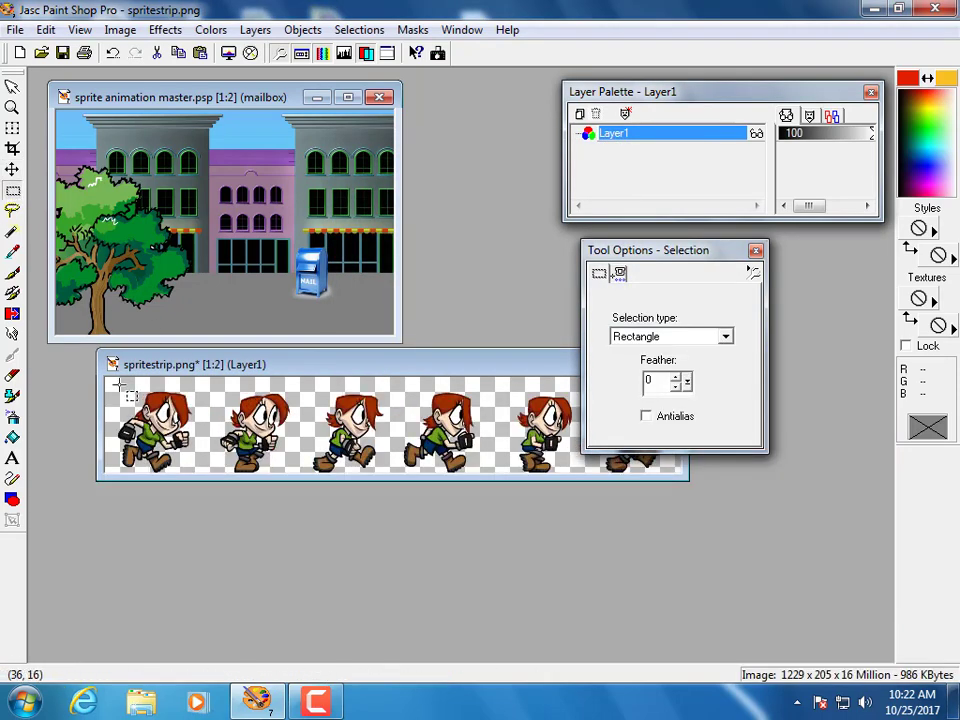
left_click_drag(113, 387, 193, 483)
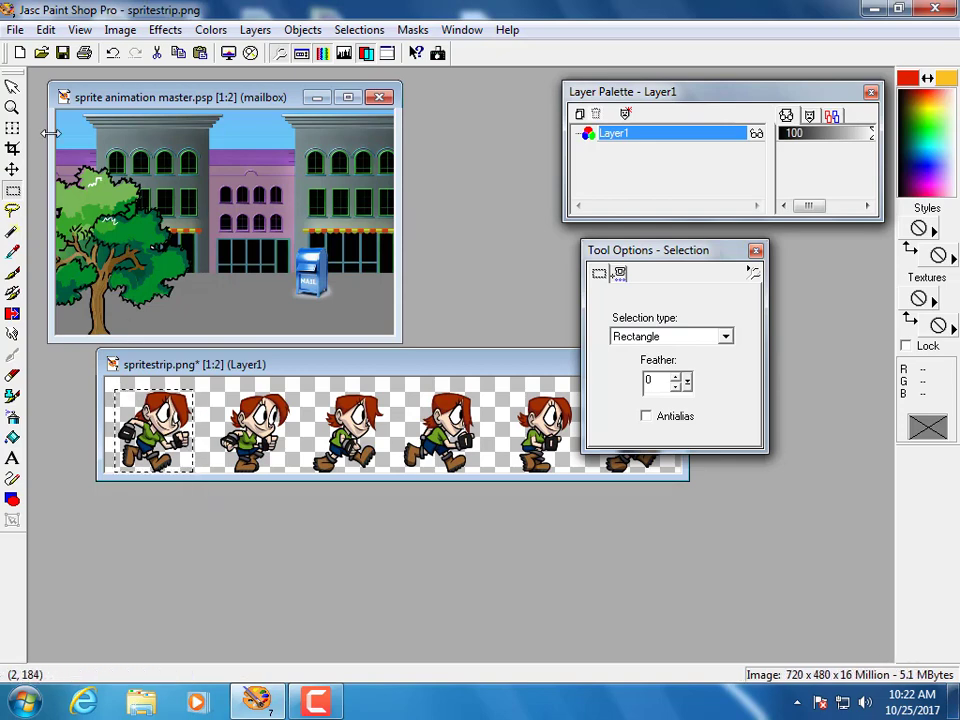
left_click(46, 29)
left_click(67, 153)
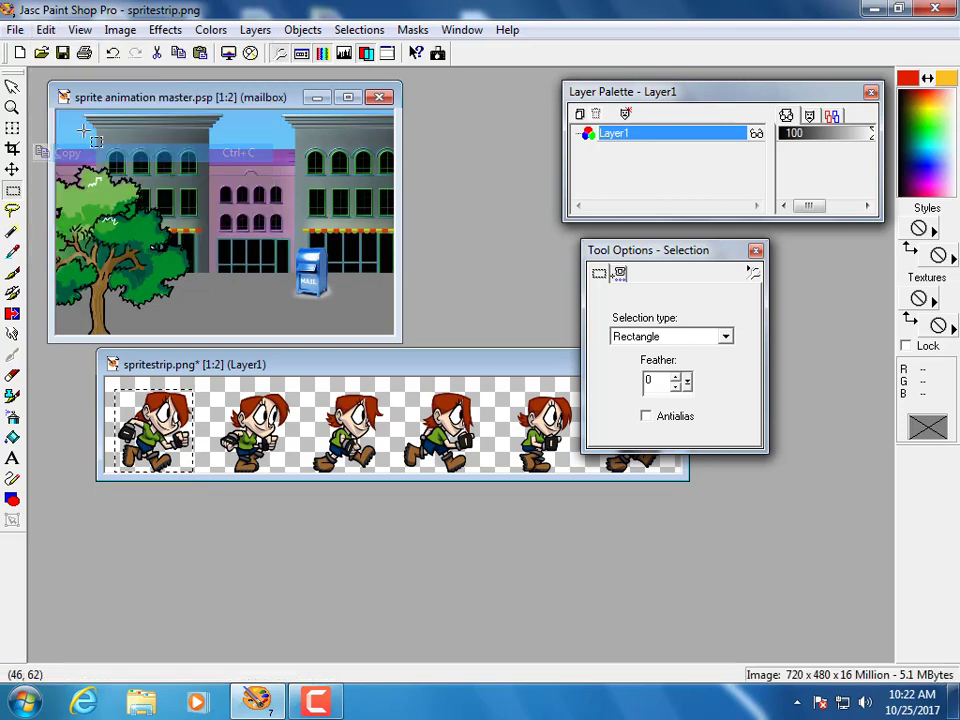
left_click(87, 312)
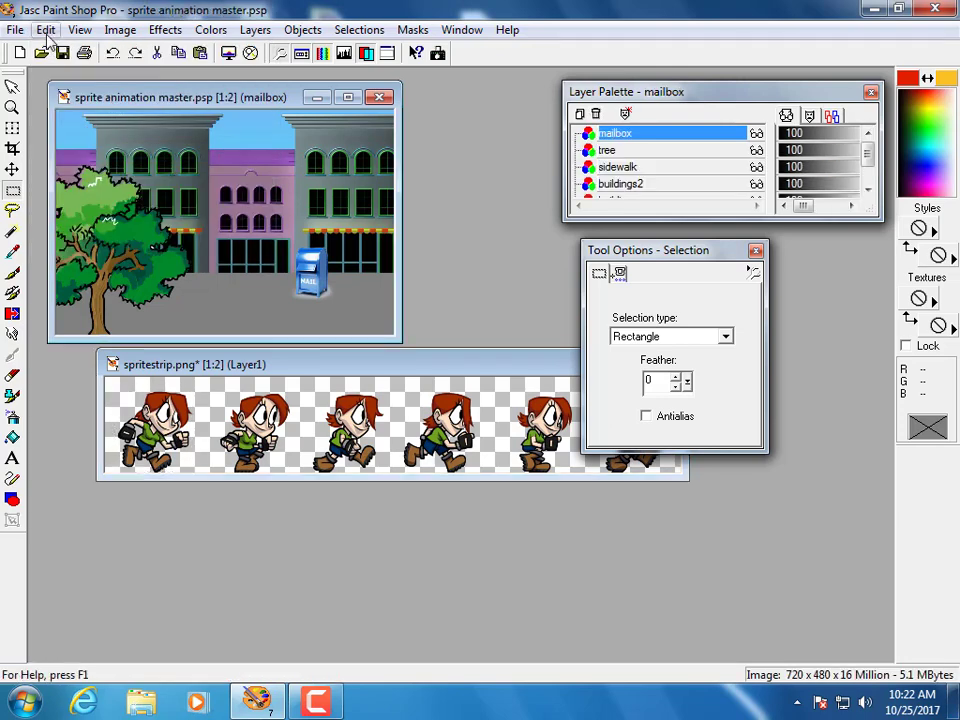
left_click(46, 30)
mouse_move(72, 190)
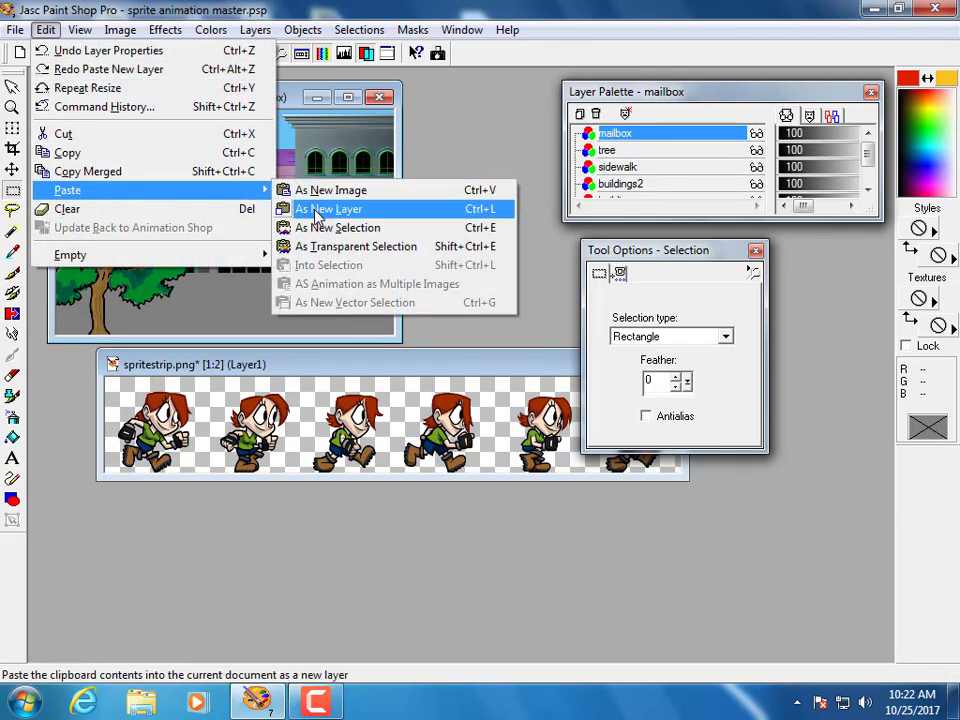
left_click(316, 213)
left_click_drag(262, 208, 104, 300)
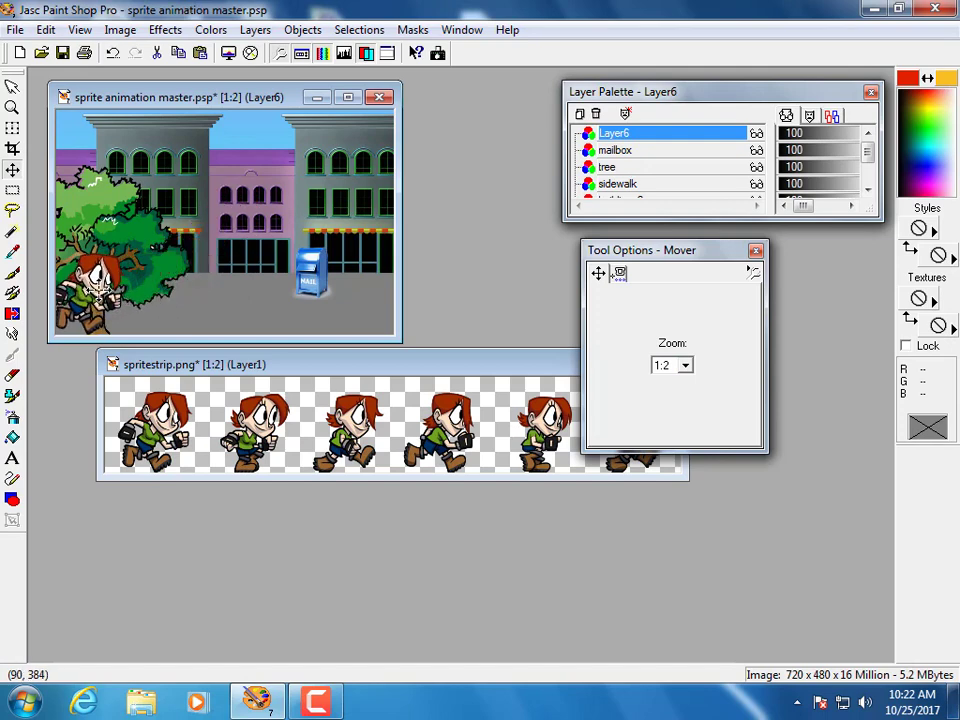
Step: Rename the first pose's layer as s1
double_click(620, 138)
type("s")
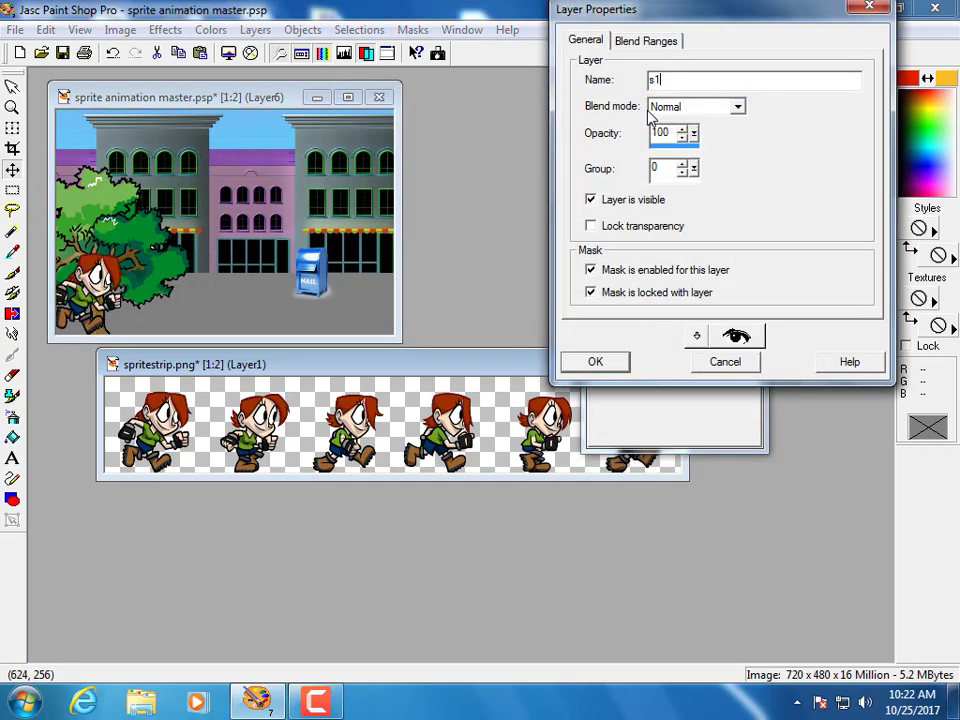
type("1")
key("Return")
Step: Copy the strip's second running pose into the street scene as a new layer and place it just right of the first pose
left_click(204, 378)
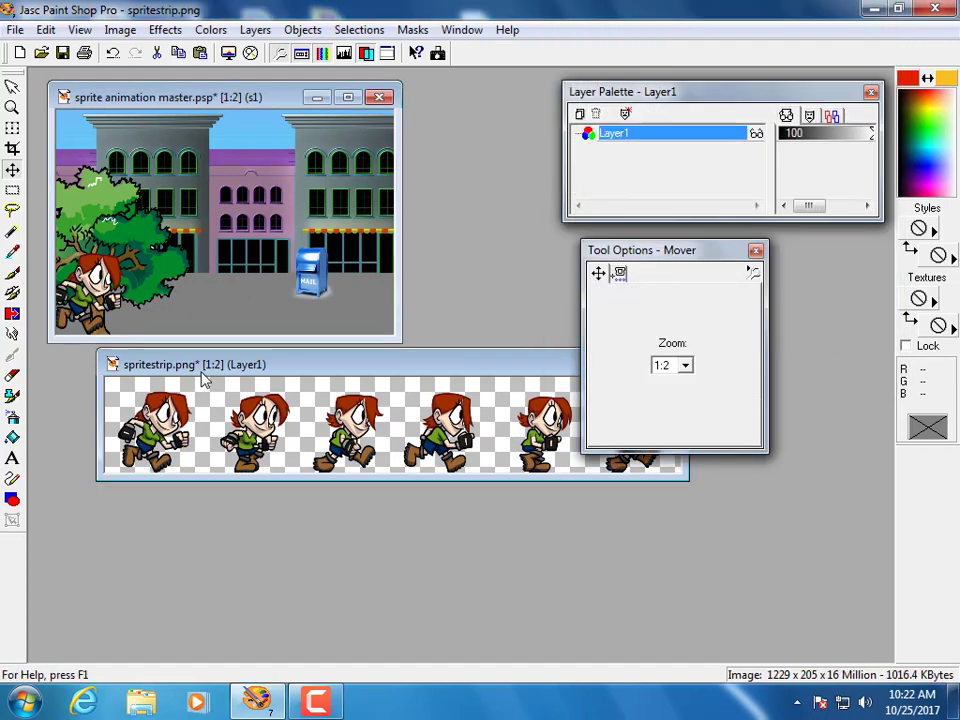
left_click(12, 190)
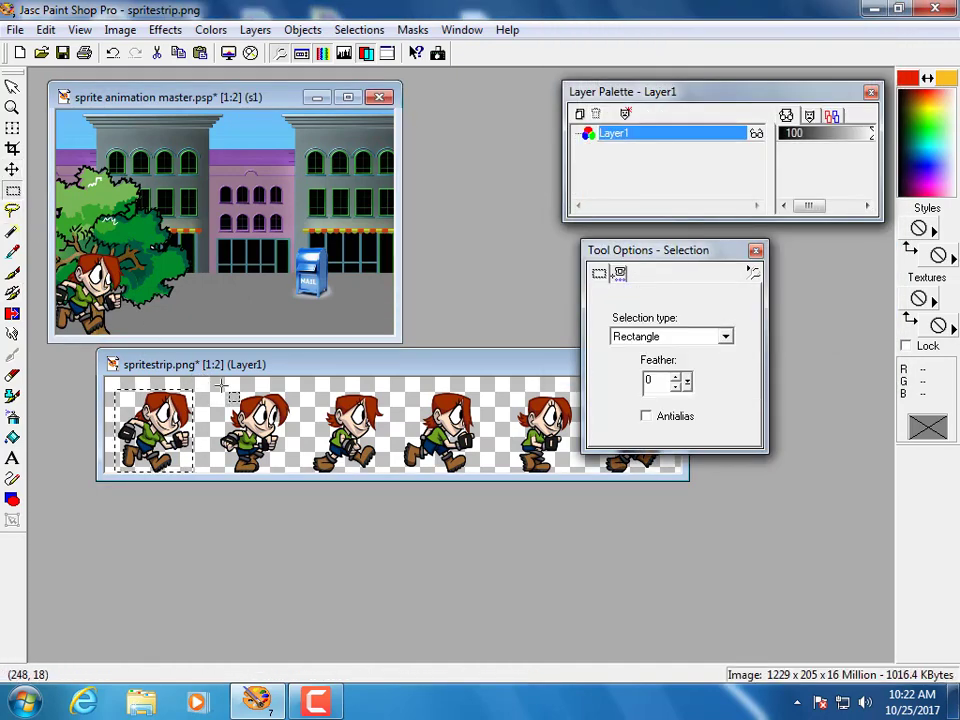
left_click_drag(218, 388, 300, 492)
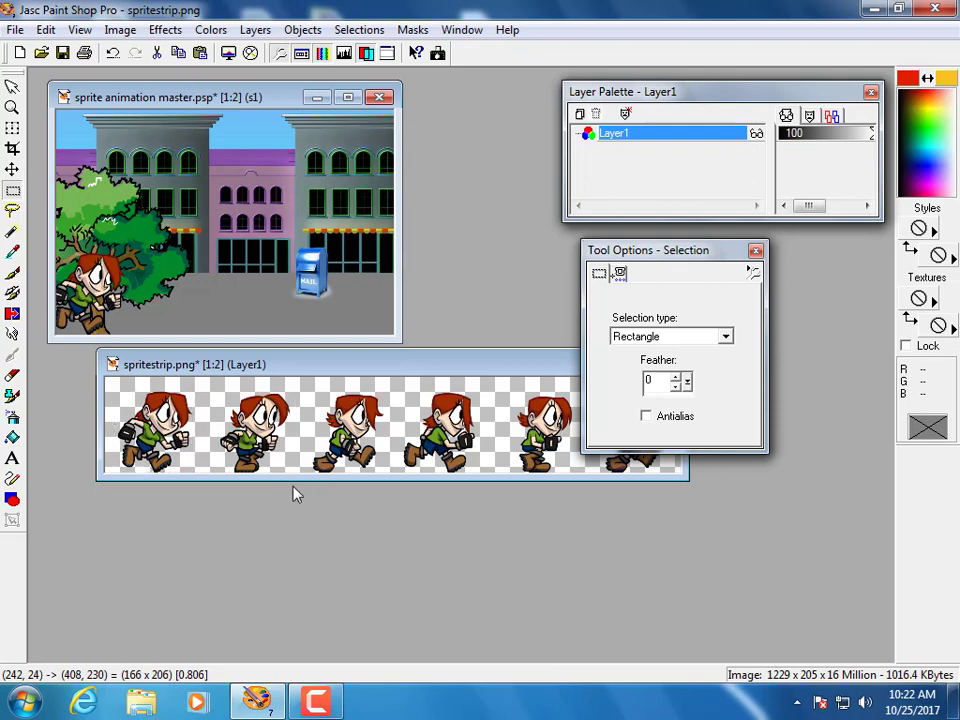
left_click(160, 98)
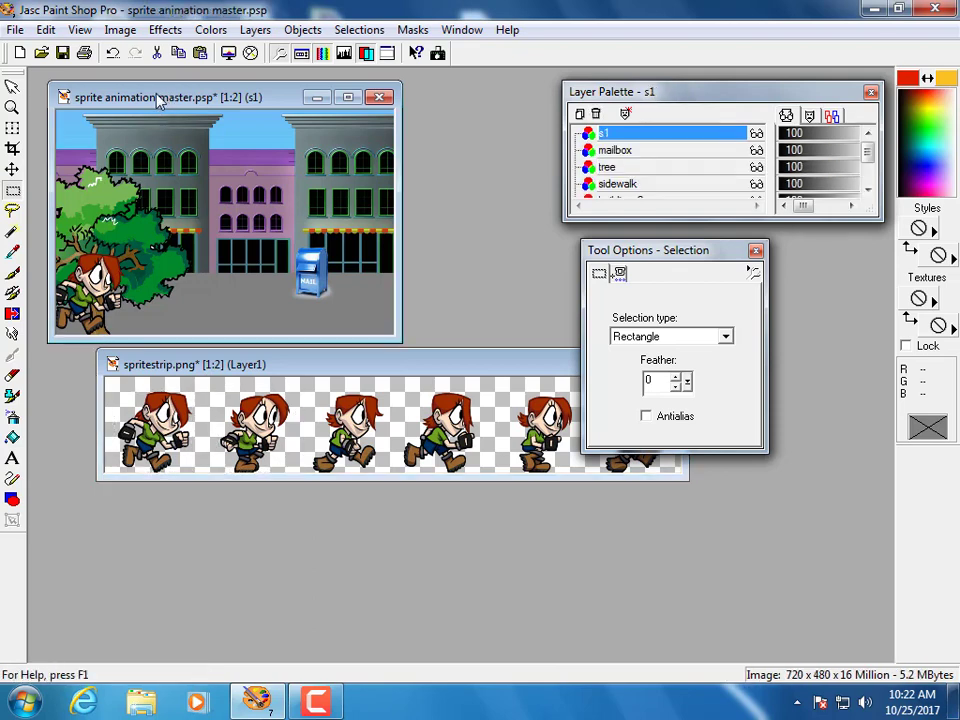
key("ctrl+l")
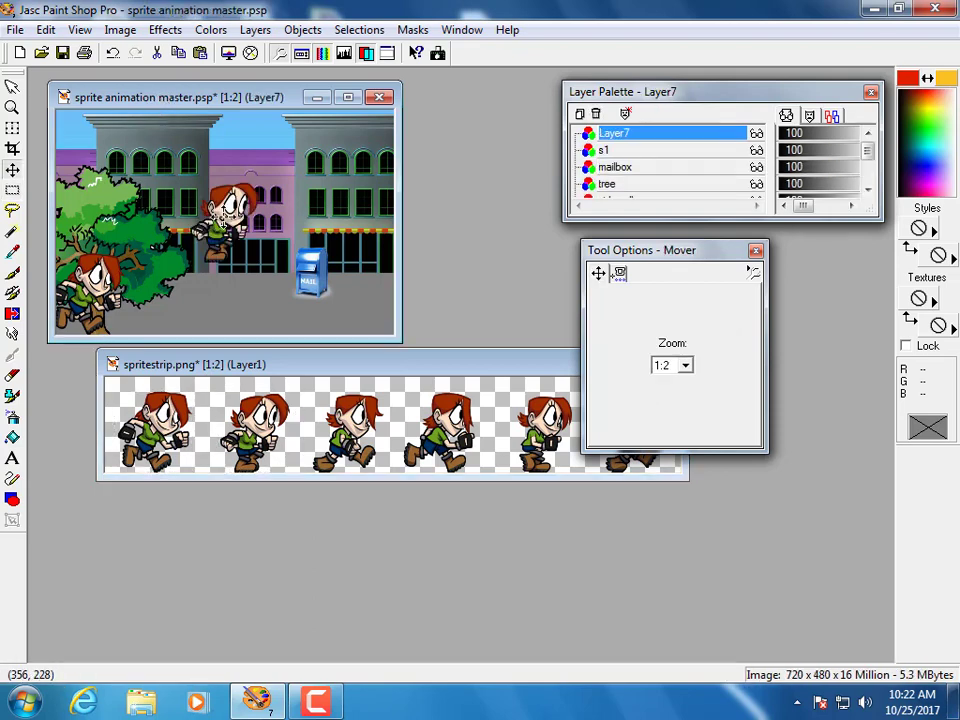
left_click_drag(234, 226, 144, 302)
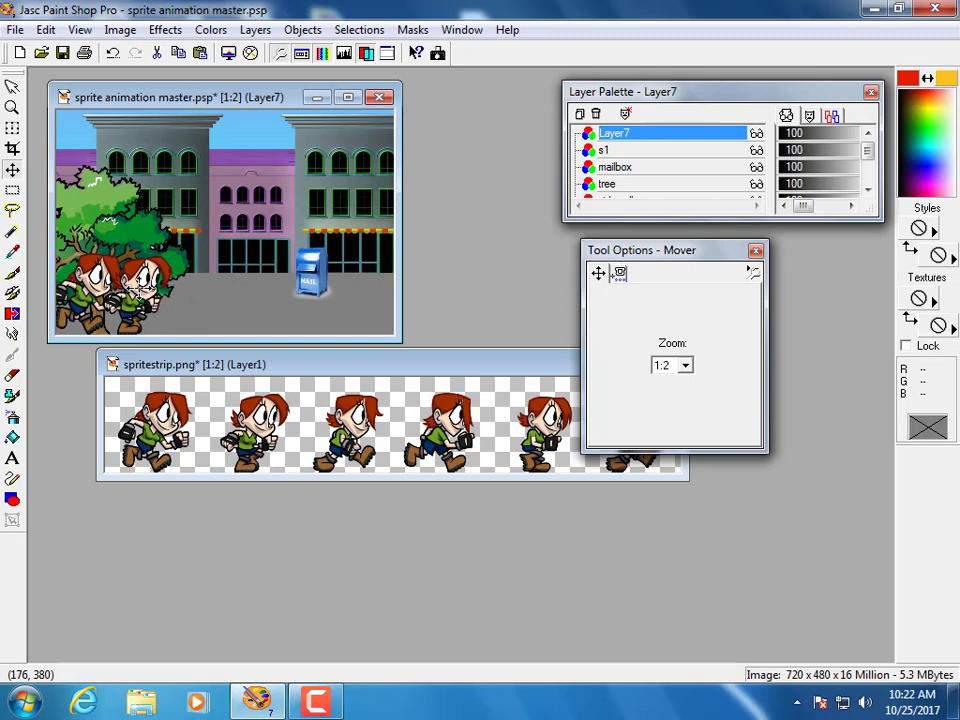
Step: Copy the strip's third running pose into the street scene as a new layer and place it just right of the second pose
left_click(253, 364)
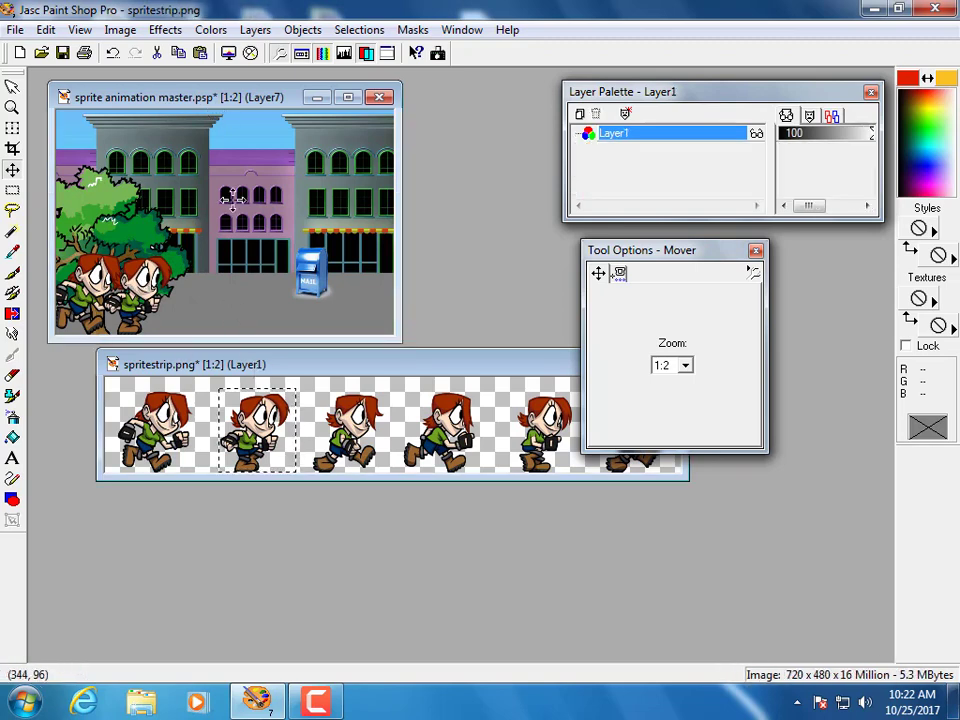
left_click(13, 191)
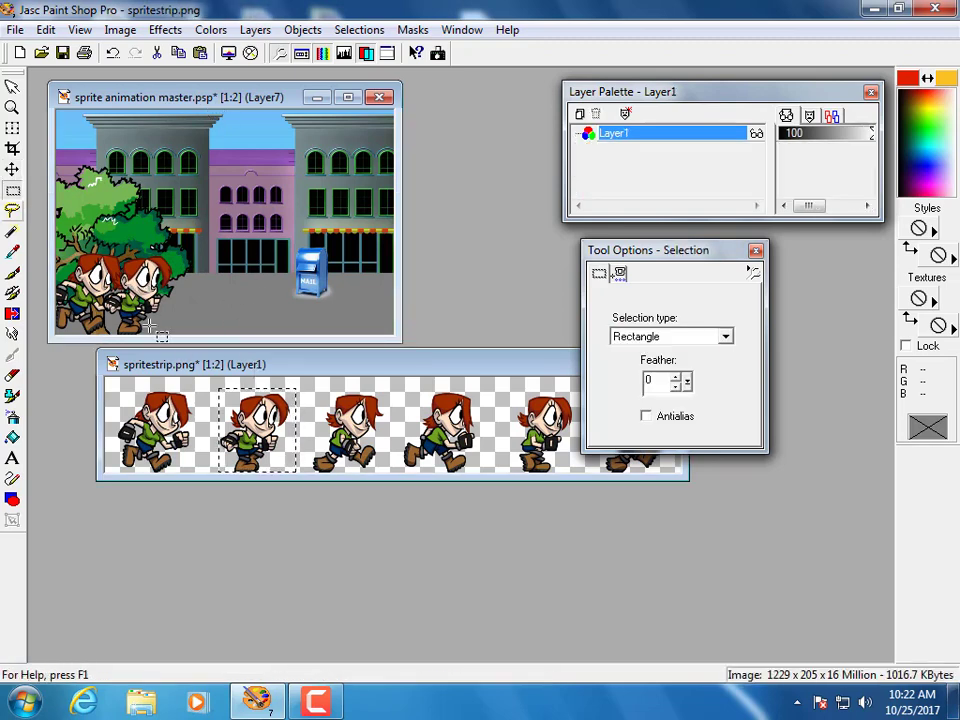
left_click_drag(334, 406, 392, 513)
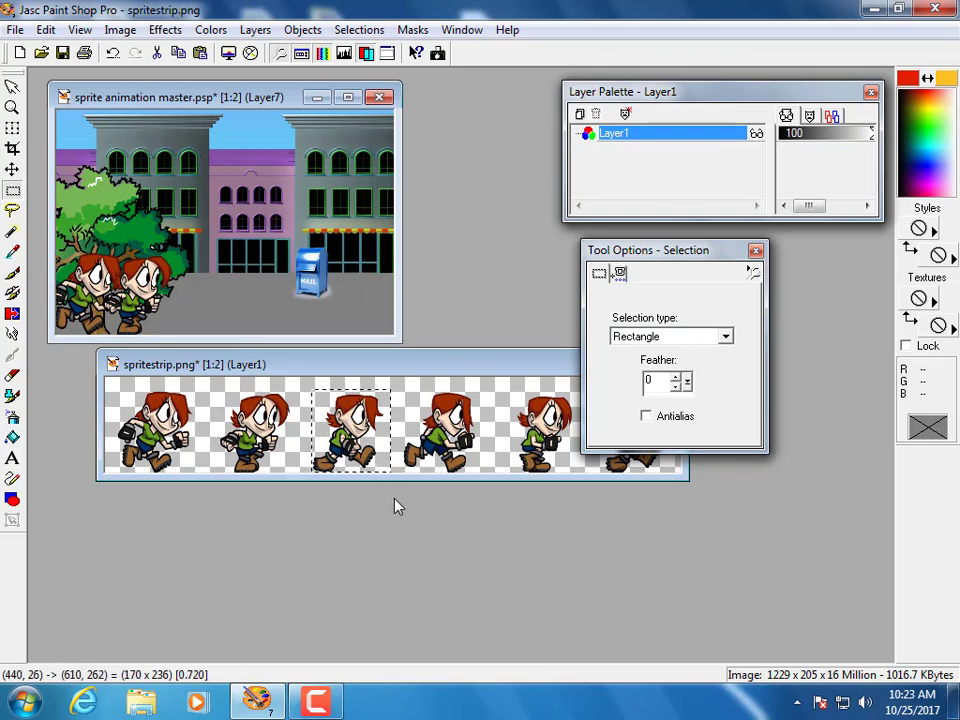
left_click(203, 96)
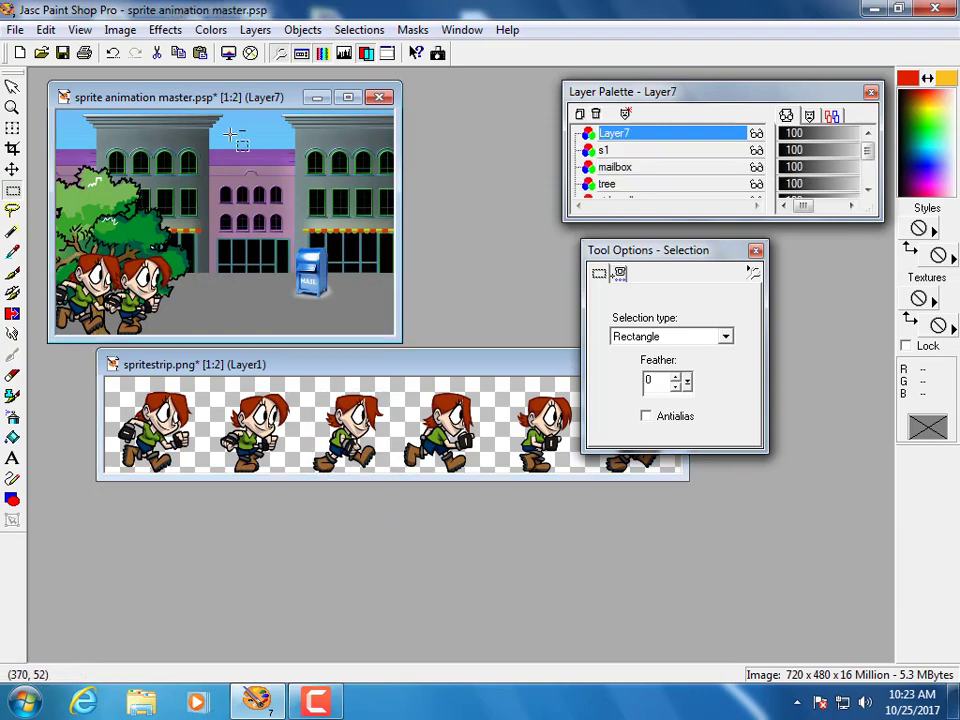
key("ctrl+l")
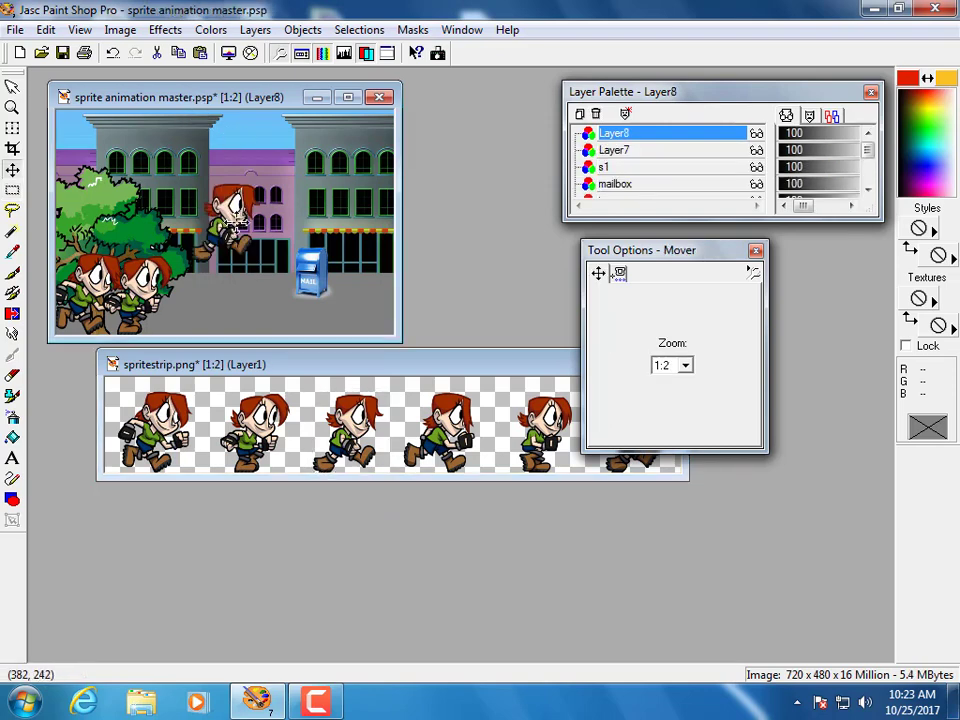
left_click_drag(247, 233, 196, 304)
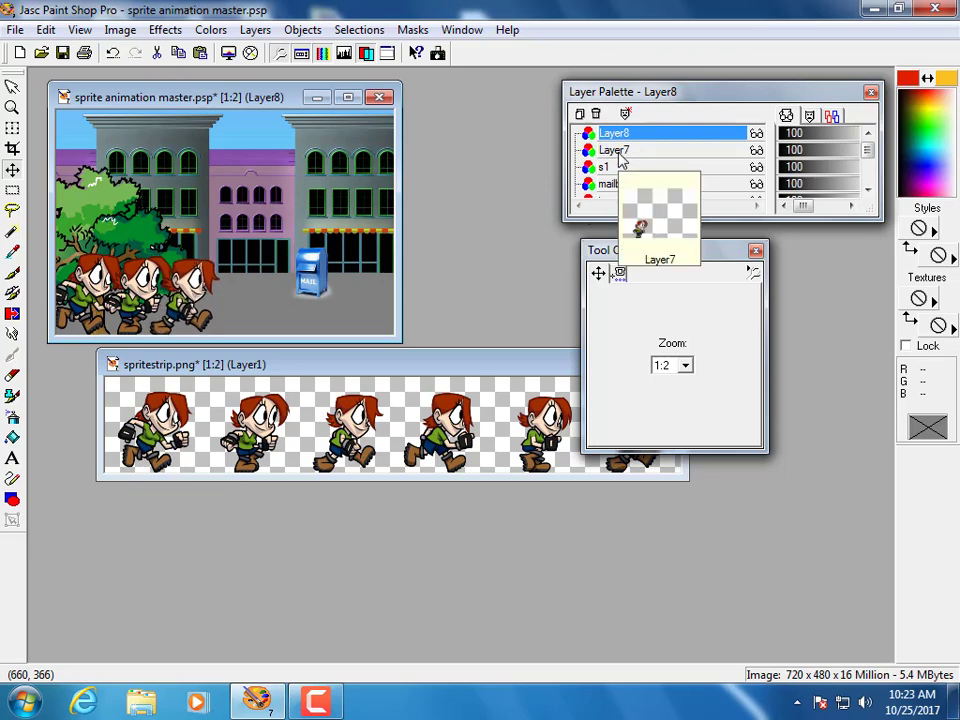
Step: Rename the second pose's layer as s2
double_click(622, 160)
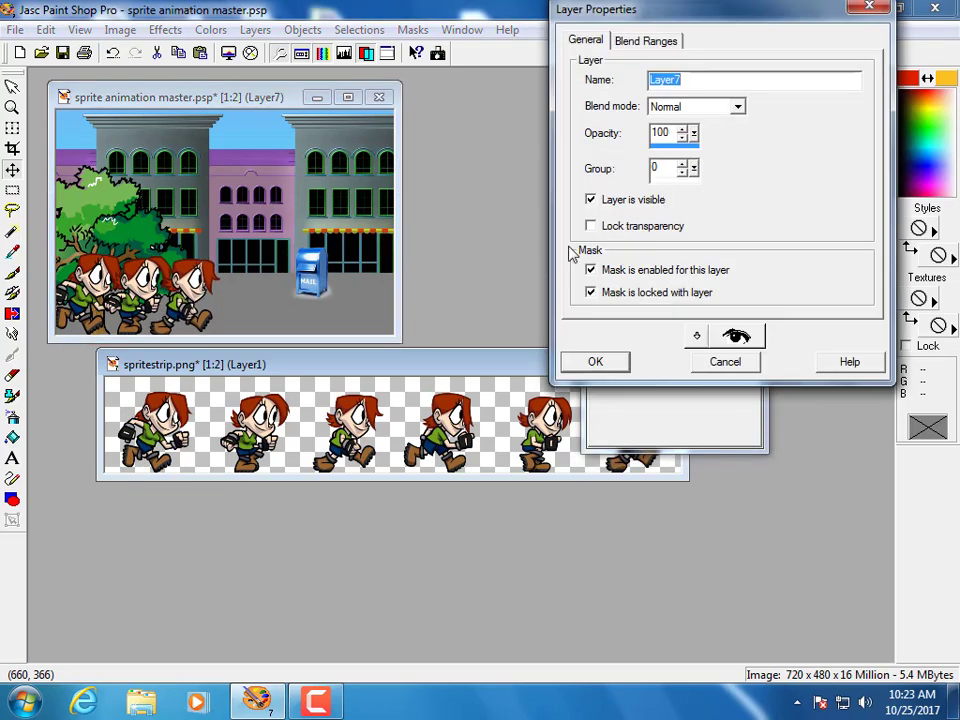
type("s2")
left_click(616, 366)
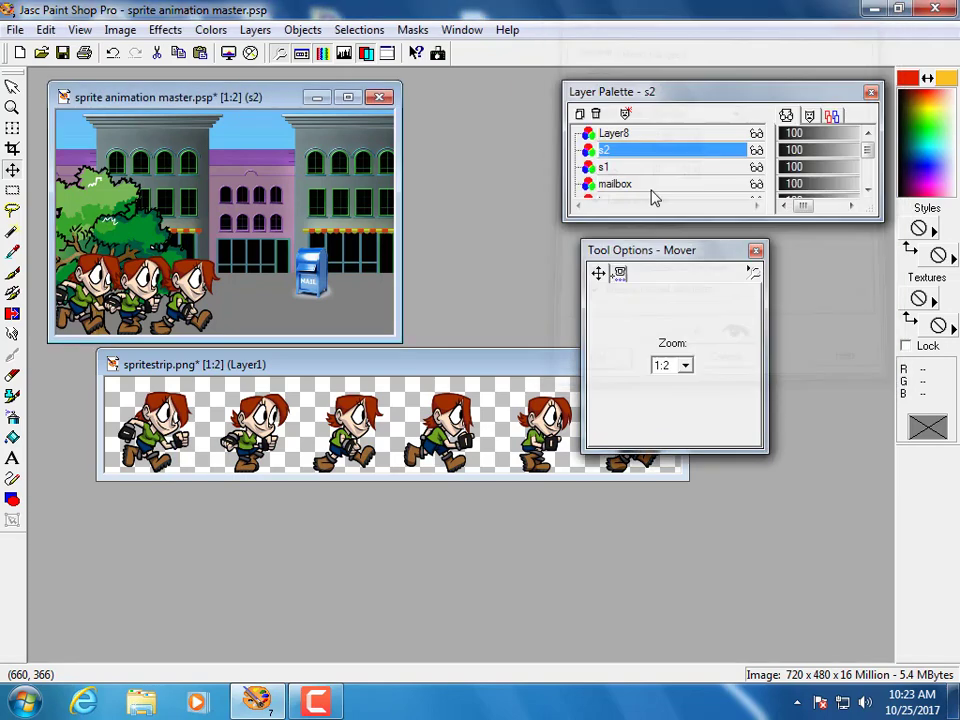
Step: Rename the third pose's layer as s3
double_click(622, 135)
type("s3")
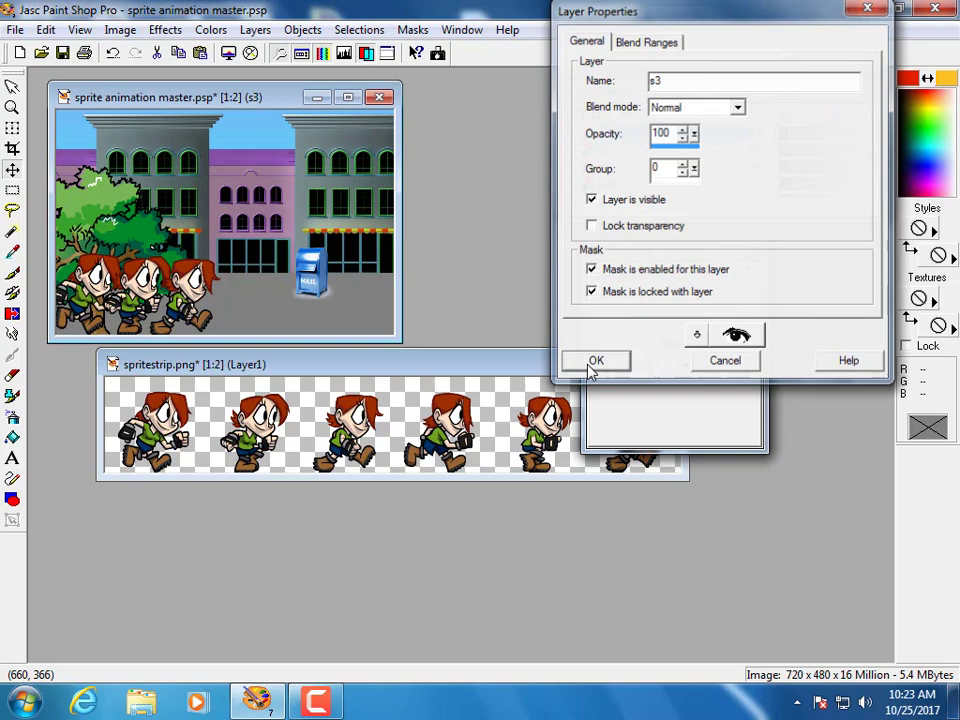
left_click(596, 363)
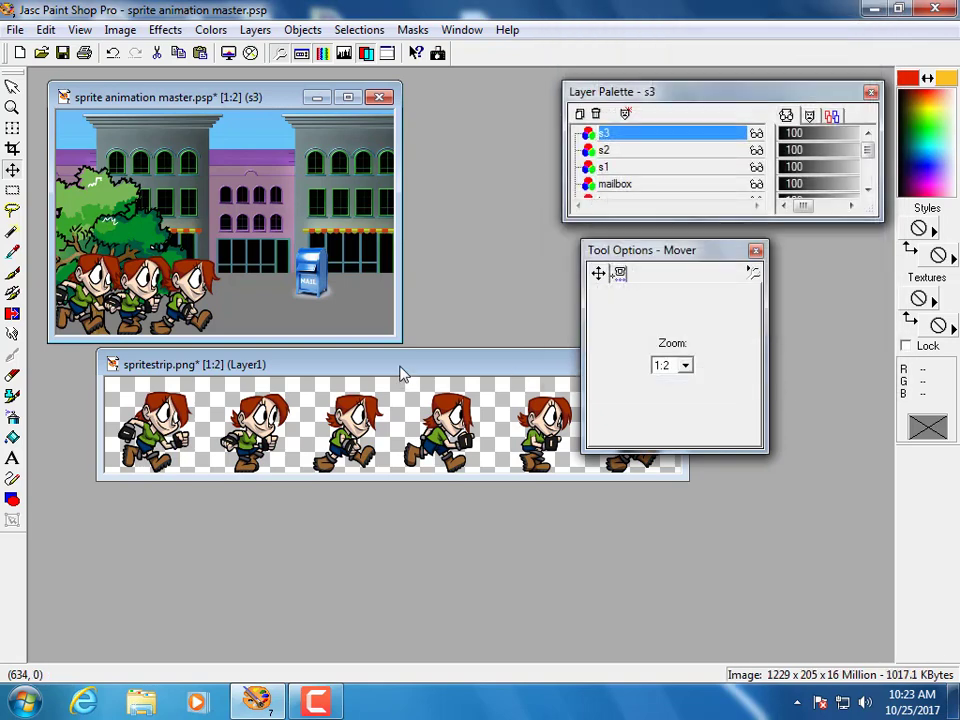
Step: Copy the strip's fourth running pose with a rectangular selection and paste it into the street scene as a new layer
left_click(401, 368)
left_click(12, 190)
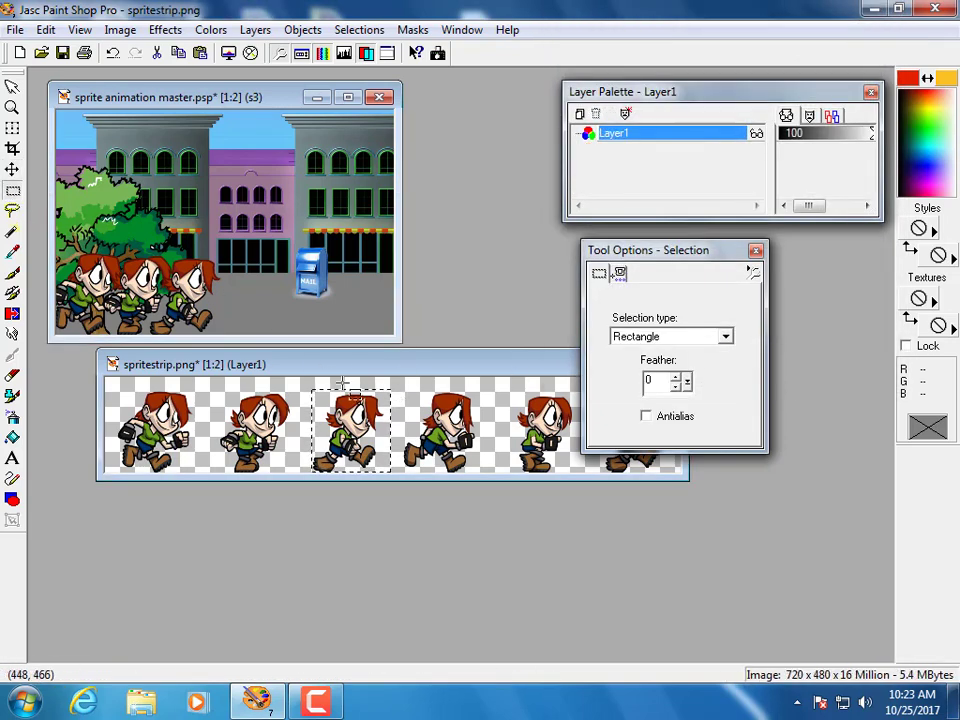
left_click_drag(402, 384, 469, 488)
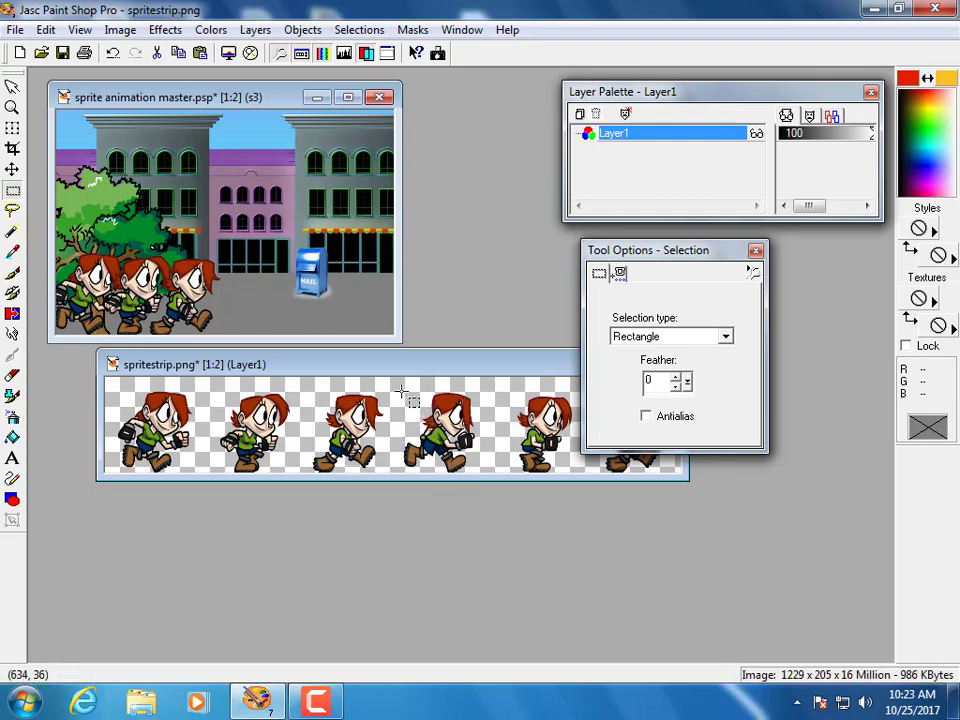
left_click_drag(399, 389, 493, 488)
left_click(226, 98)
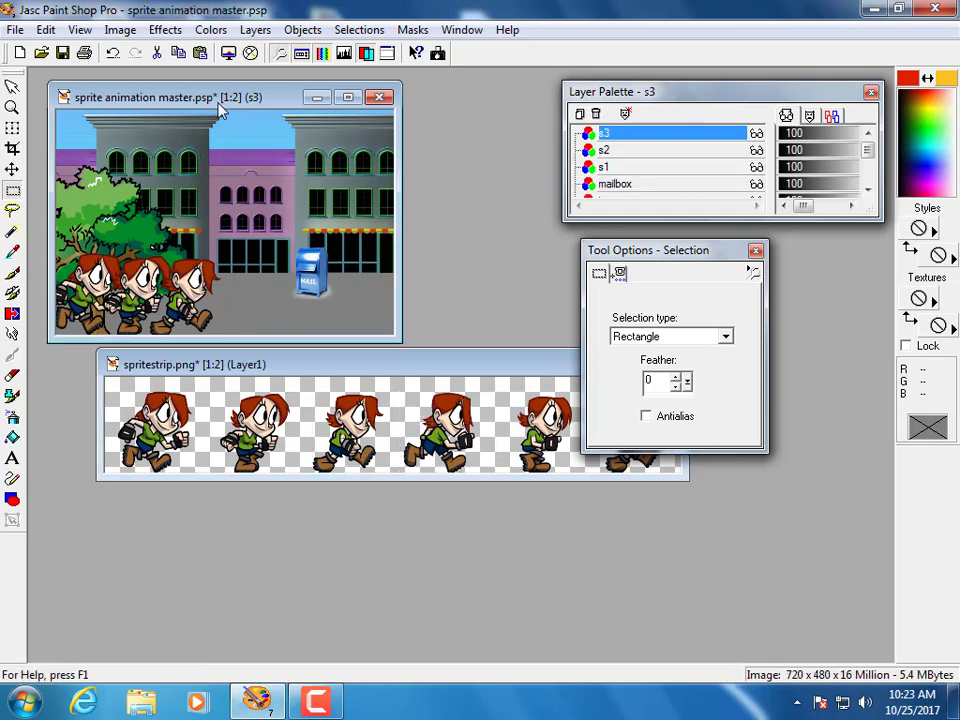
key("ctrl+l")
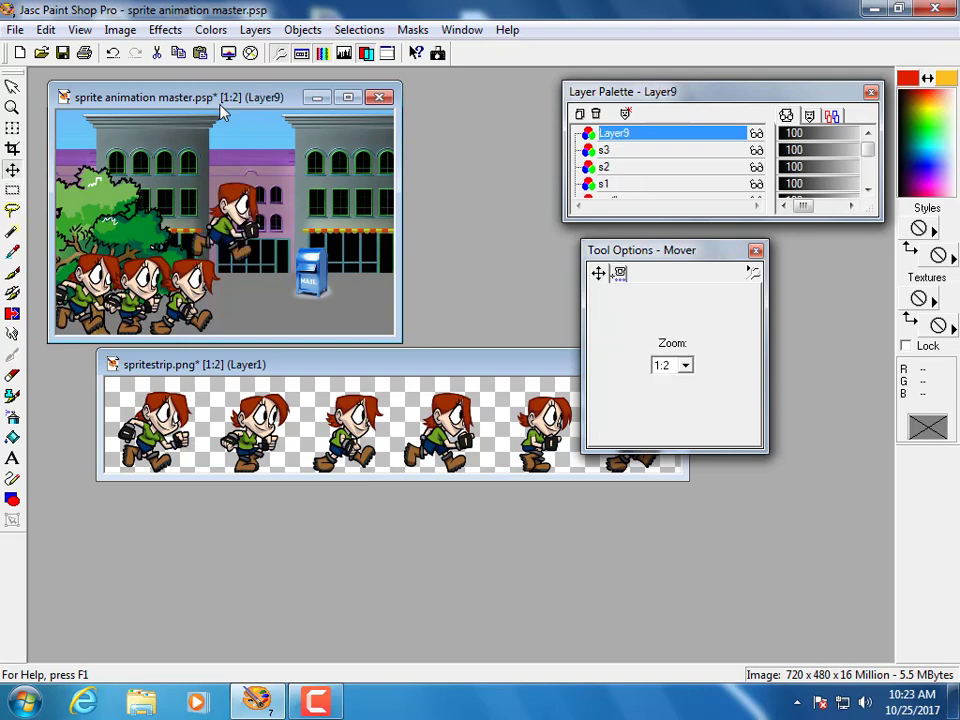
Step: Rename the fourth pose's layer as s4
double_click(632, 135)
type("s4")
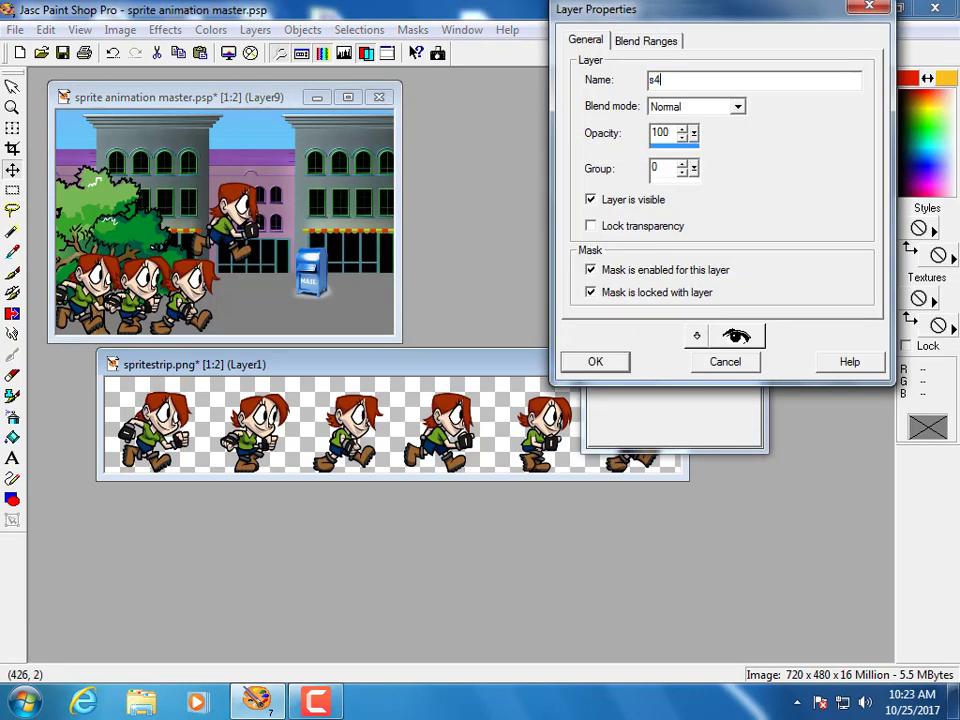
left_click(596, 363)
Step: Copy the strip's fifth running pose into the street scene as a new layer by the mailbox and place the fourth pose beside the third
left_click(439, 366)
left_click_drag(439, 366, 410, 423)
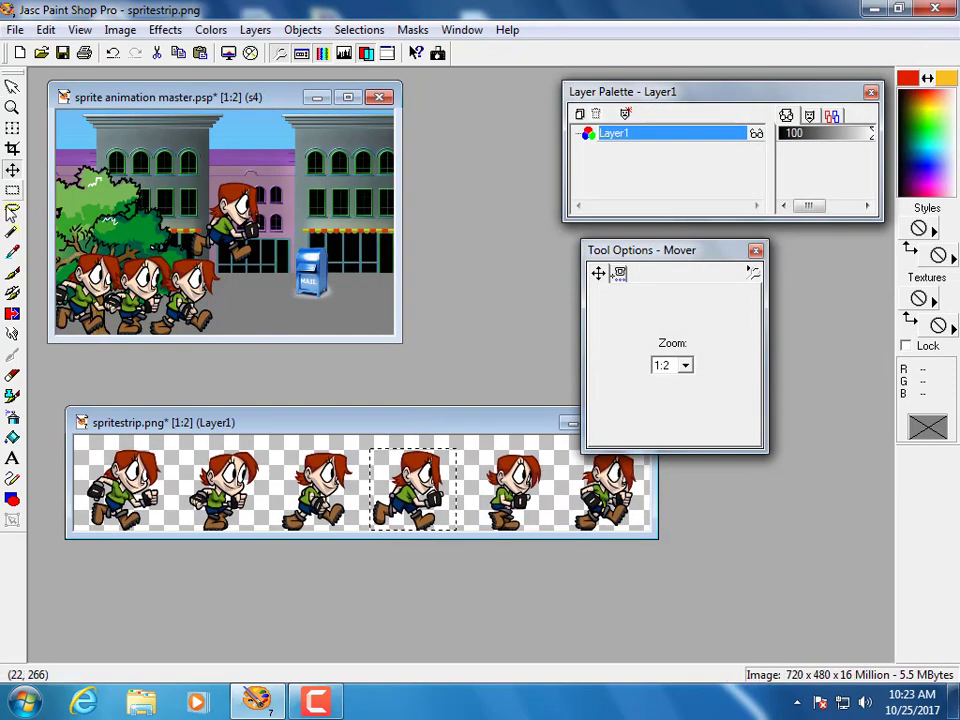
left_click(13, 191)
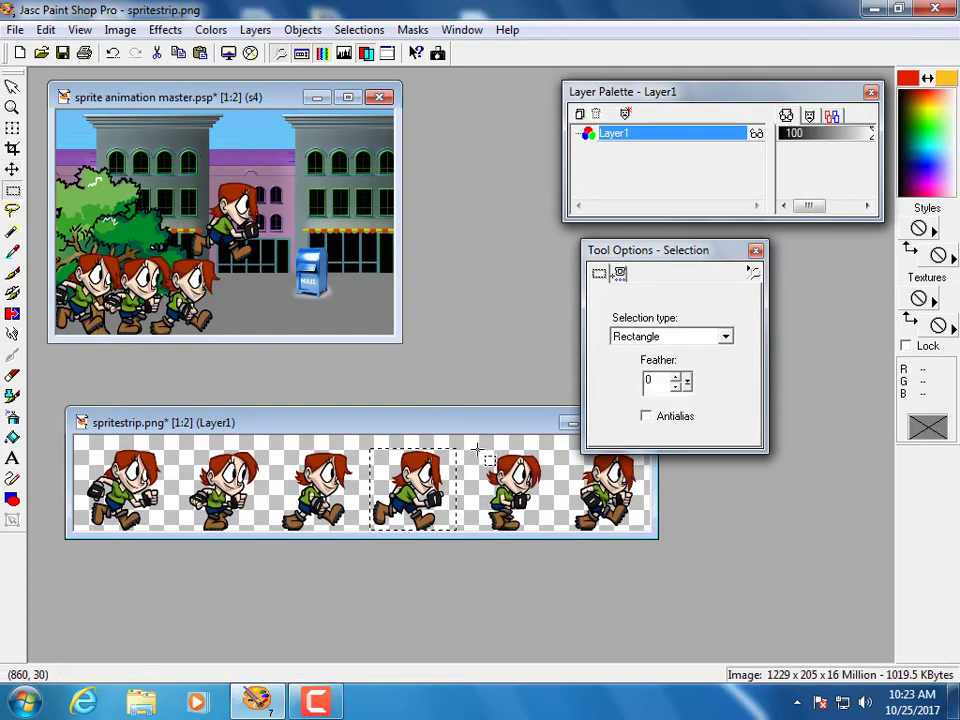
left_click_drag(478, 447, 553, 561)
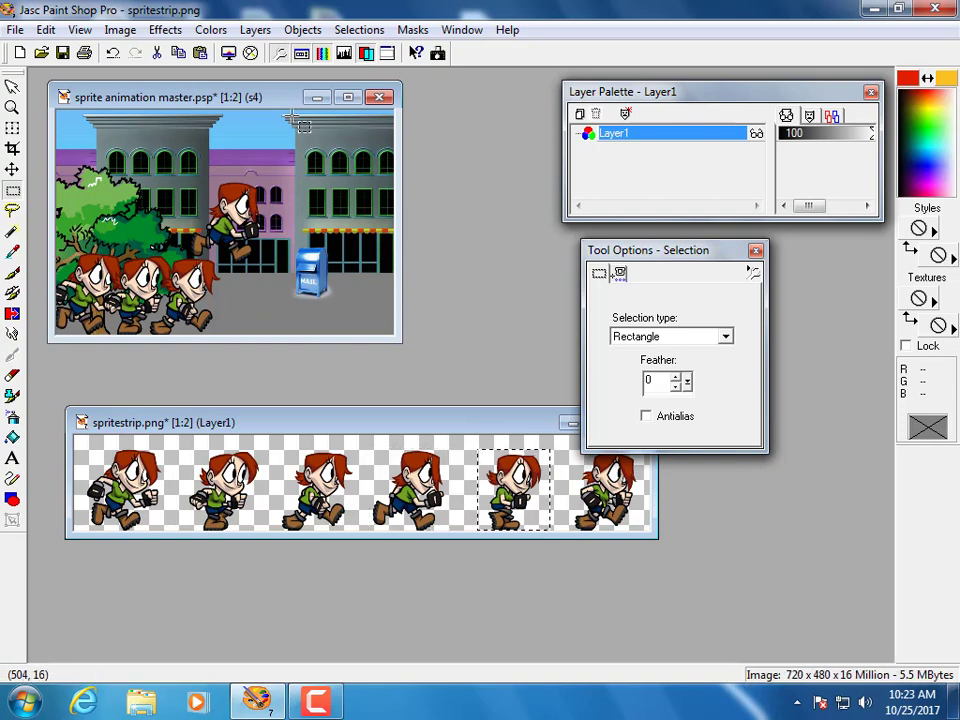
left_click(267, 96)
key("ctrl+l")
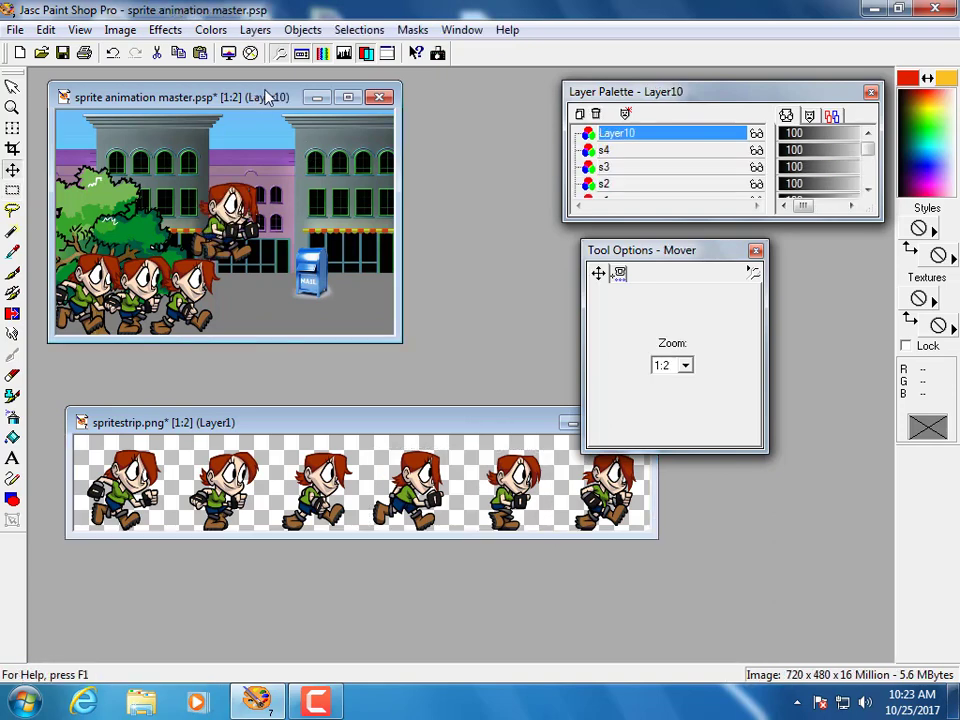
left_click_drag(229, 215, 290, 300)
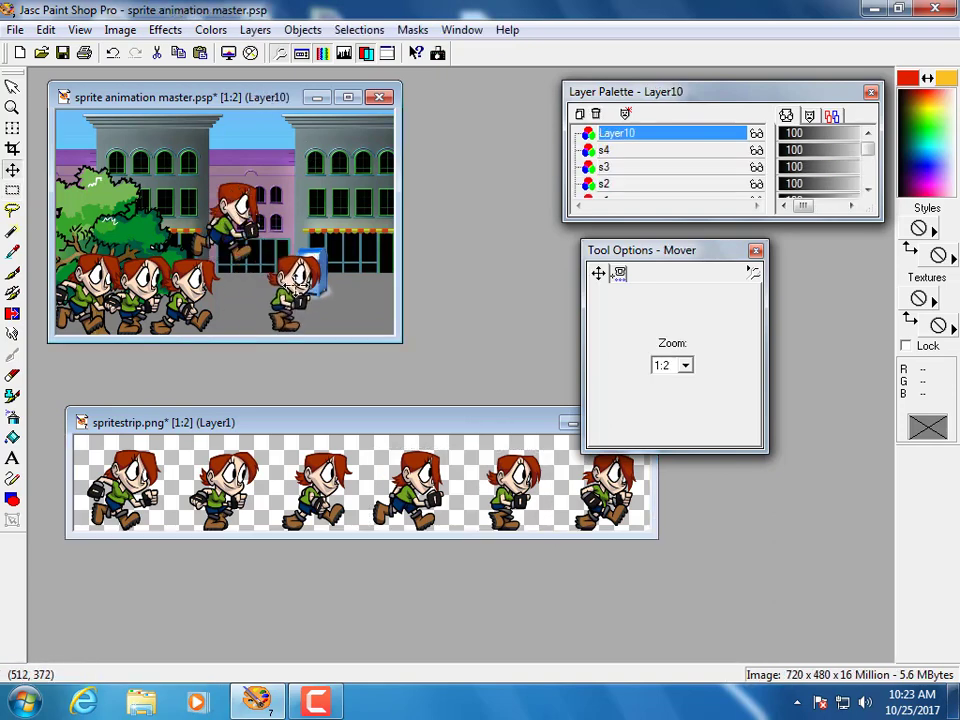
left_click_drag(231, 204, 247, 277)
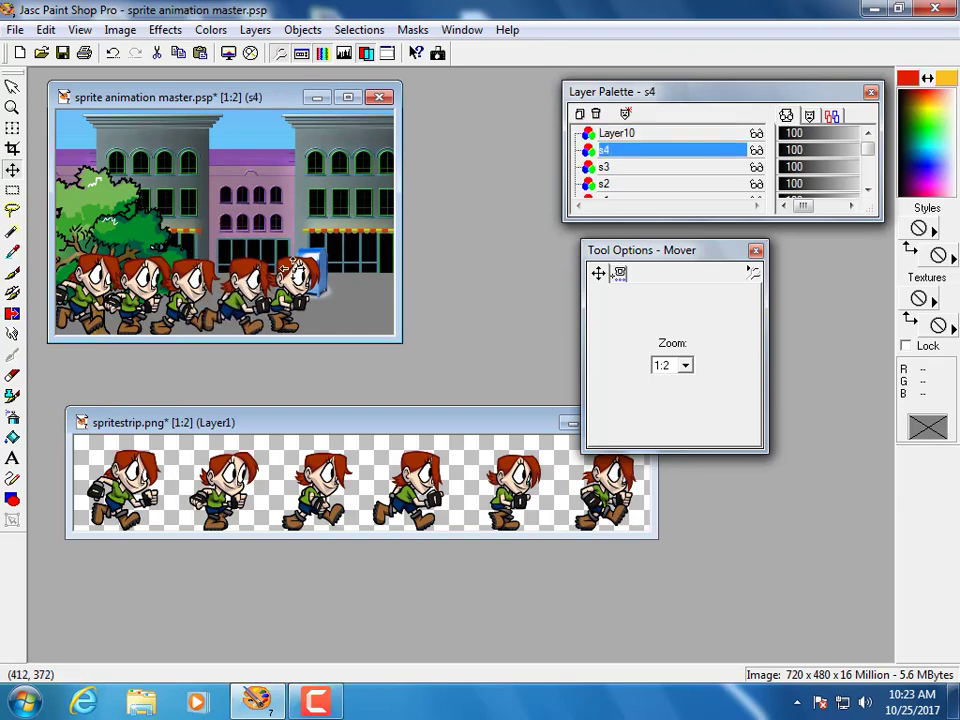
Step: Rename the fifth pose's layer as s5
double_click(626, 133)
type("s5")
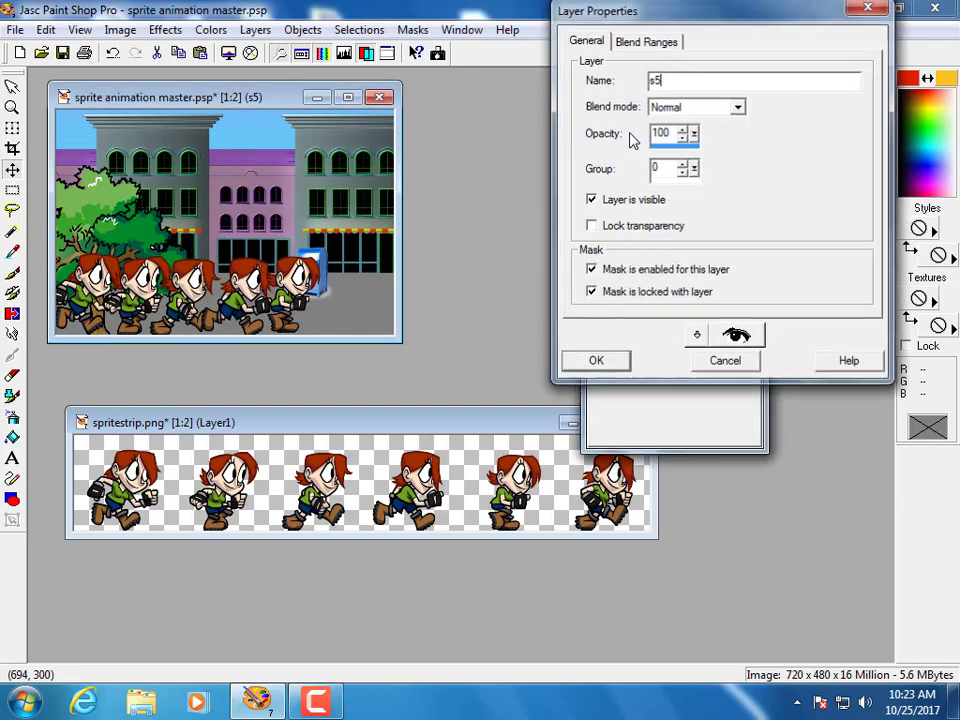
key("Return")
Step: Copy the strip's sixth running pose into the street scene as a new layer and place it just right of the fifth pose
left_click_drag(542, 430, 531, 467)
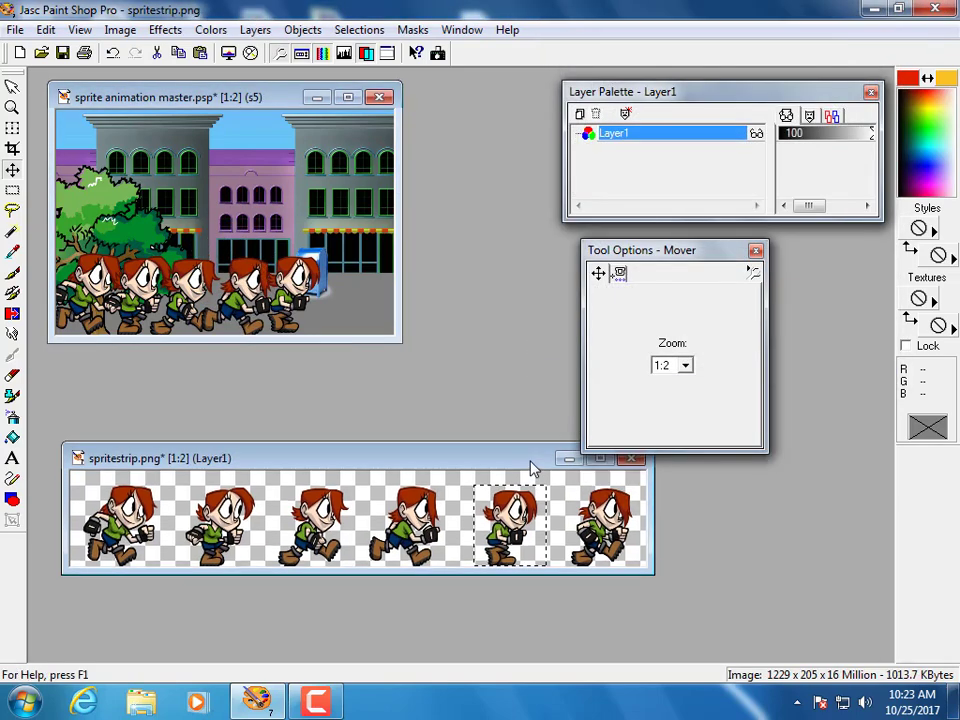
left_click(12, 190)
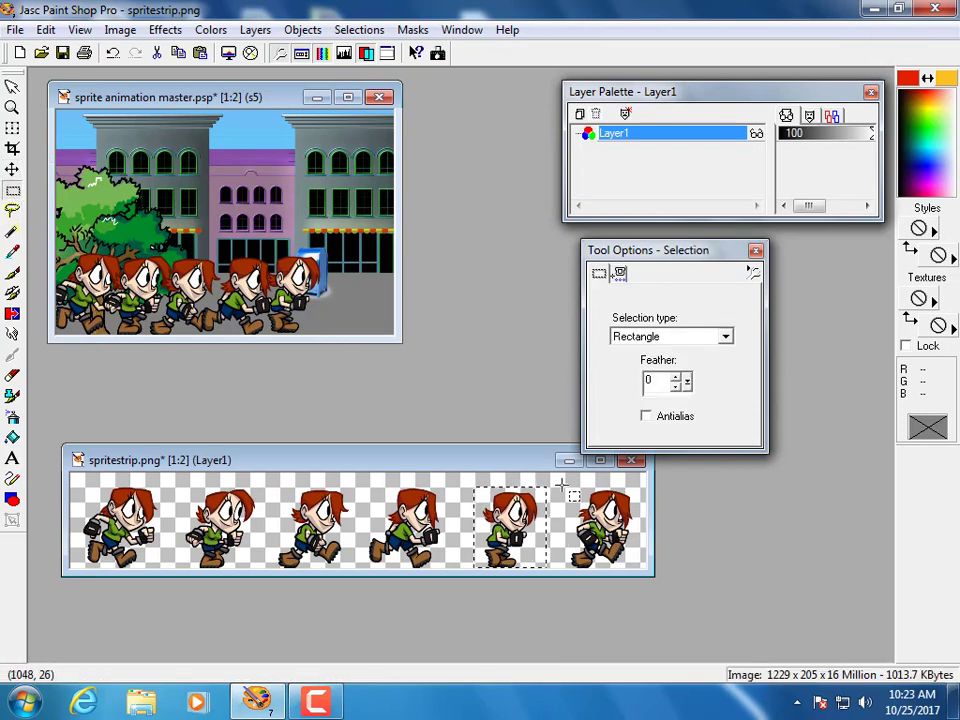
left_click_drag(562, 487, 631, 577)
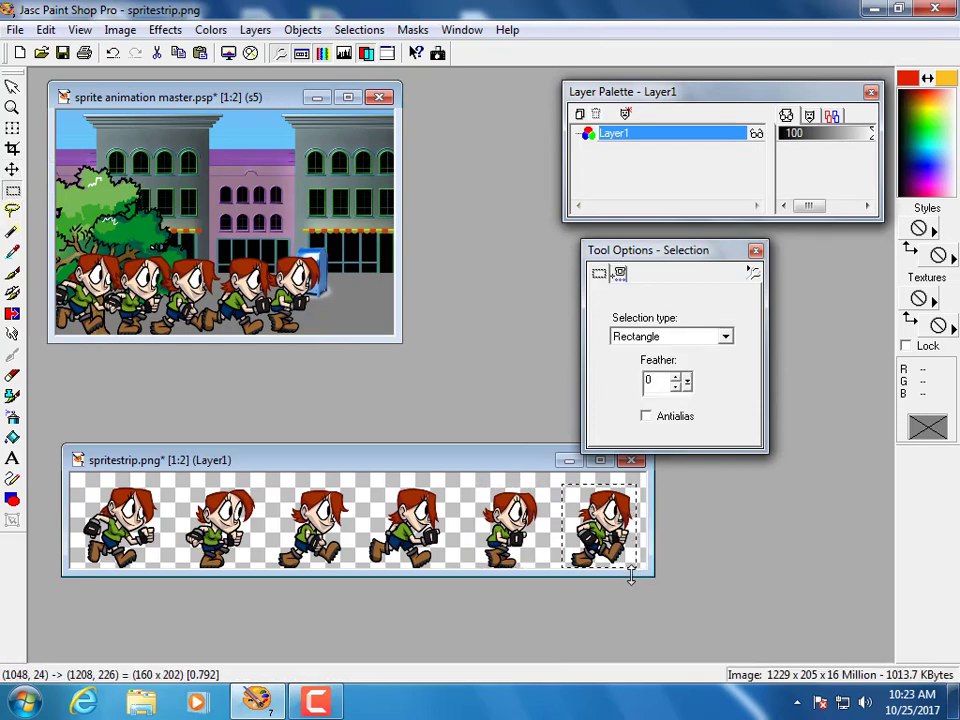
left_click(258, 97)
key("ctrl+l")
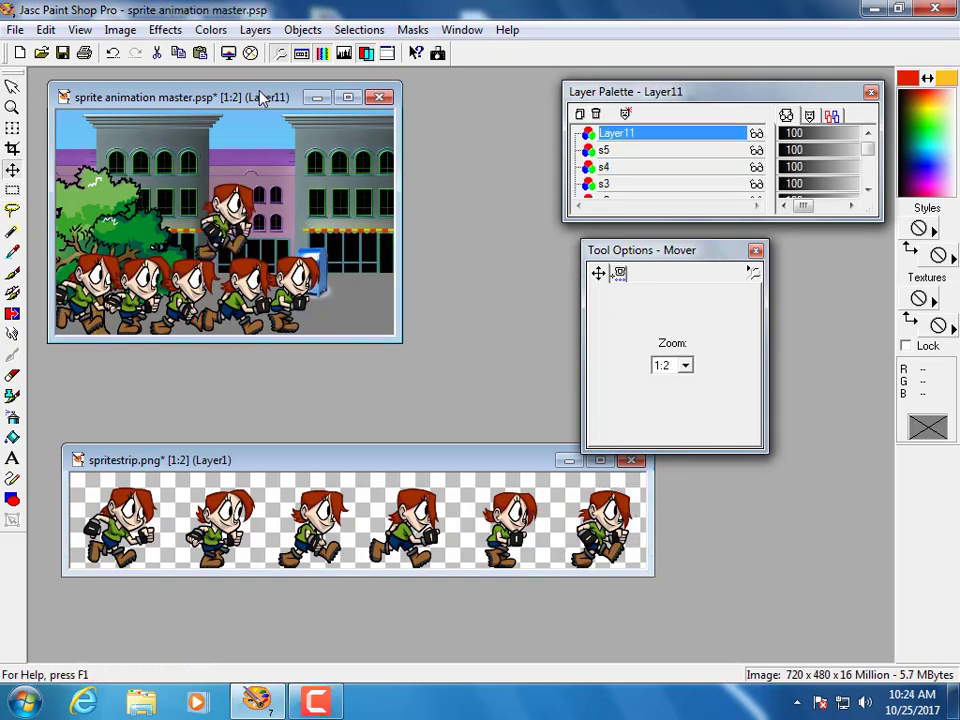
left_click_drag(242, 218, 351, 312)
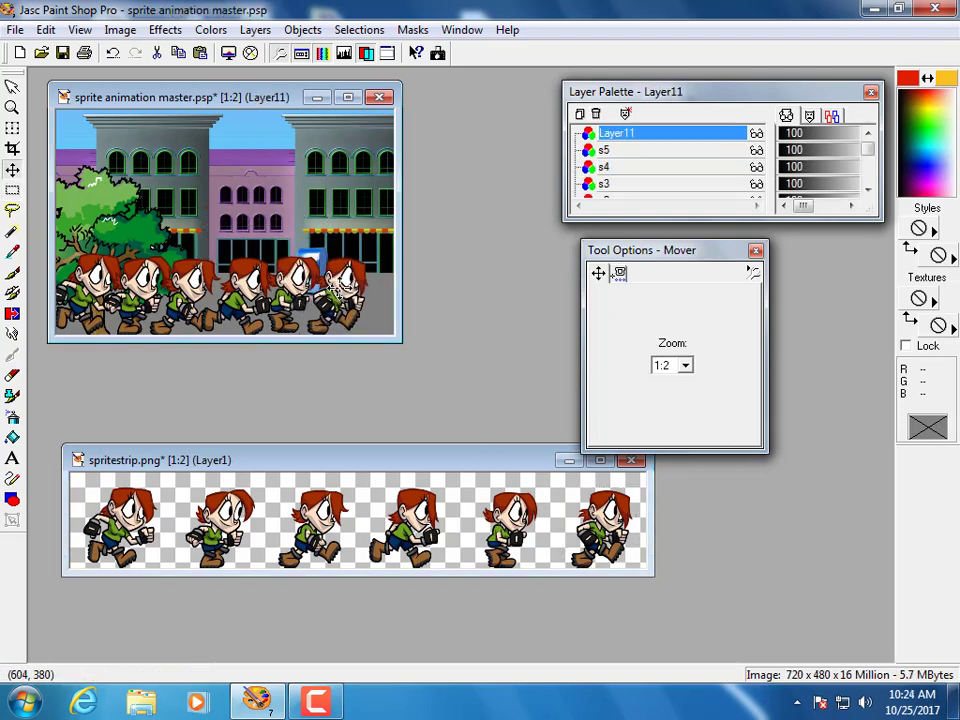
Step: Rename the sixth pose's layer as s6 and move the sprite strip window lower in the workspace
double_click(622, 133)
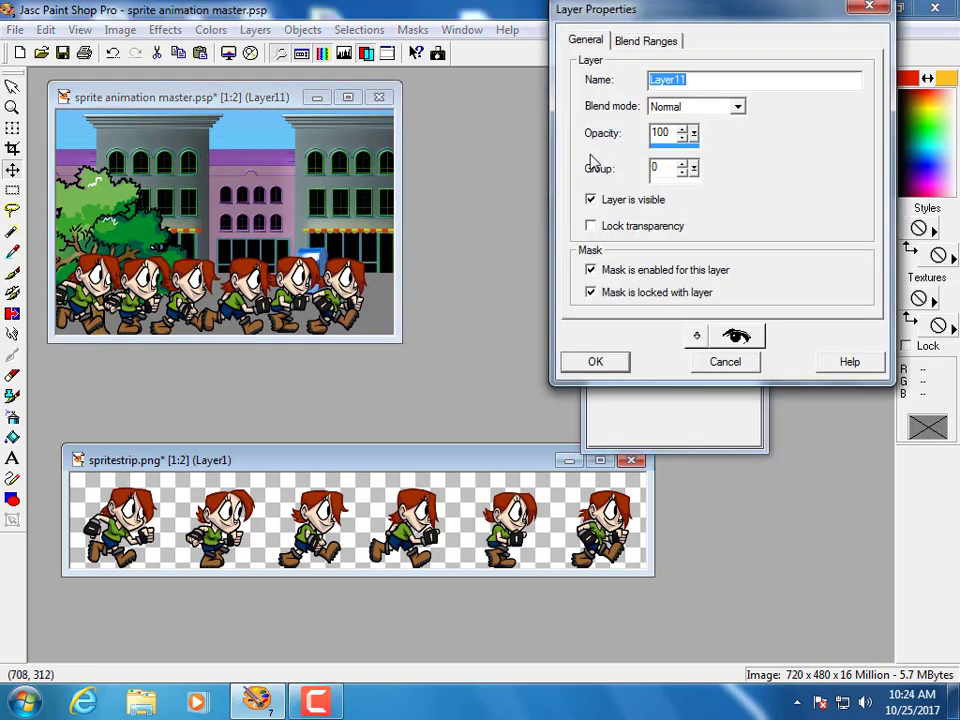
type("s6")
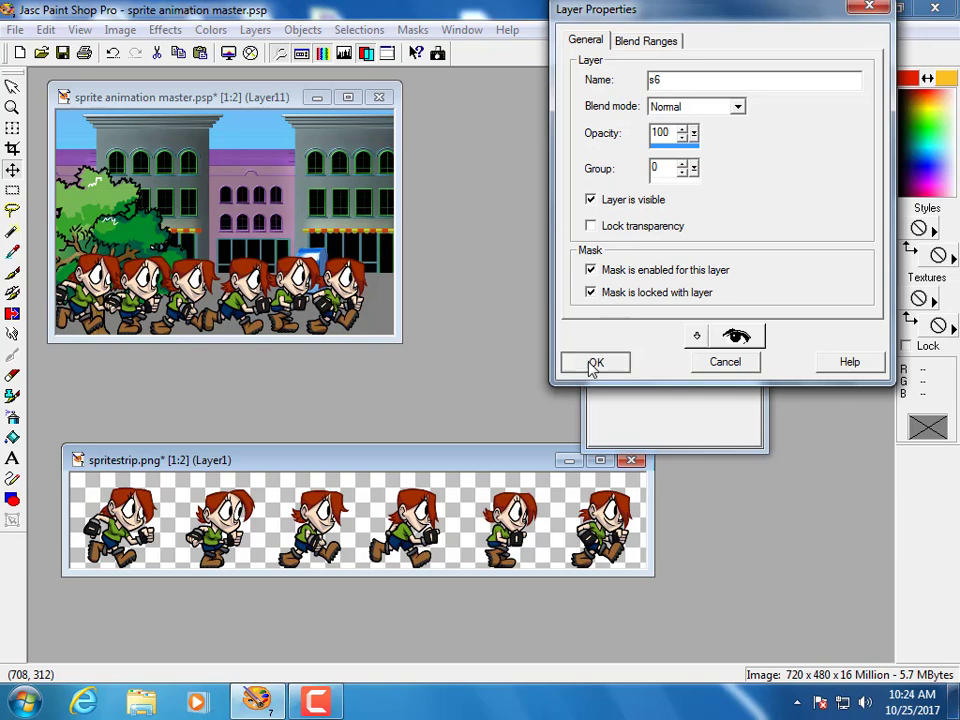
left_click(588, 364)
left_click_drag(450, 470, 454, 504)
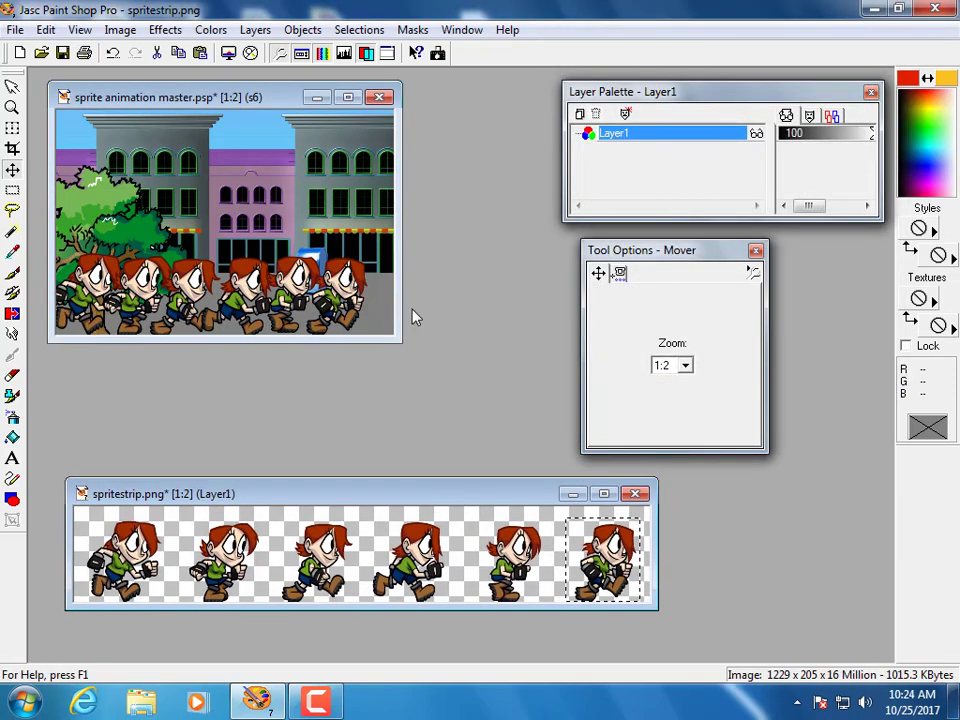
Step: Shift the running poses closer together into one tighter row along the sidewalk, ending with s6 in front of the mailbox
left_click(100, 298)
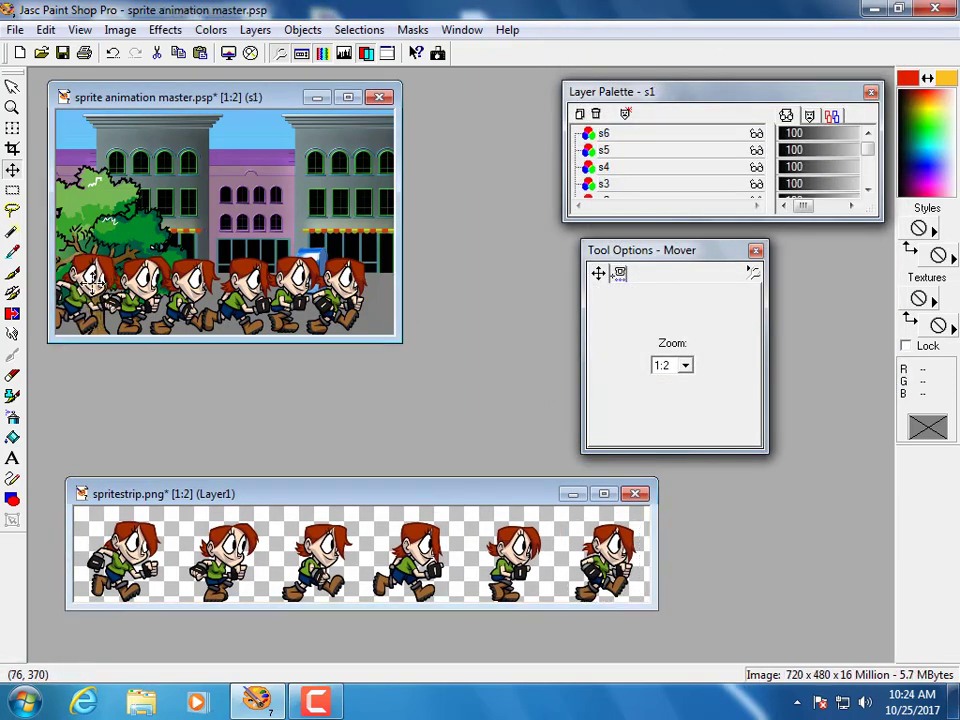
left_click_drag(94, 281, 172, 291)
mouse_move(245, 288)
left_mouse_down()
mouse_move(224, 286)
mouse_move(277, 290)
mouse_move(264, 290)
left_mouse_up()
left_click_drag(350, 296, 308, 282)
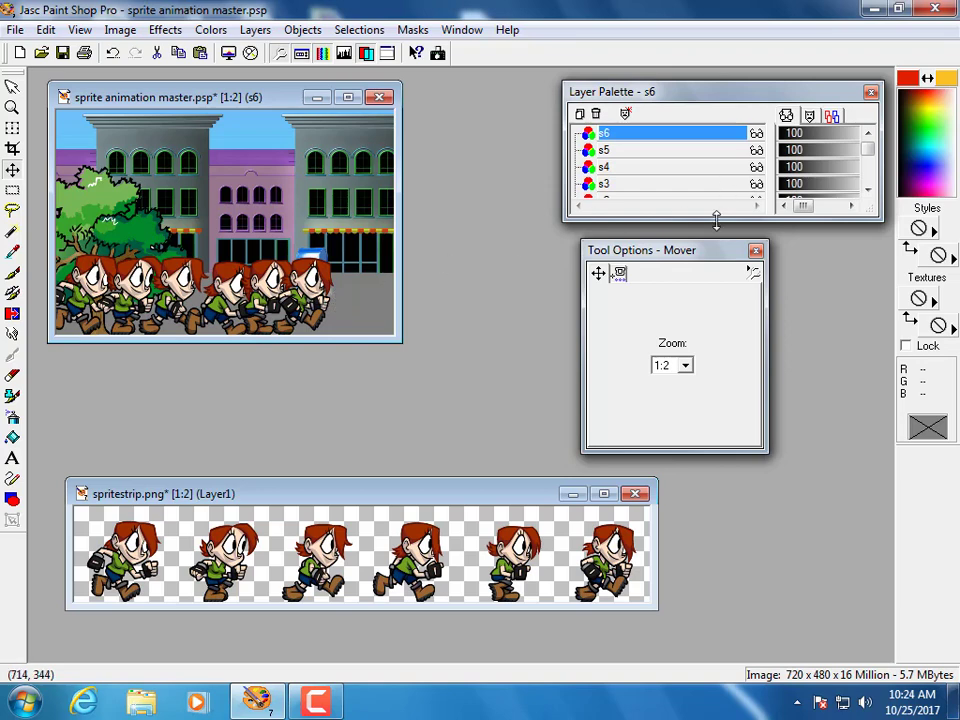
Step: Enlarge the layer list to hide all six pose layers, s1 to s6, and minimize the sprite strip image
left_click_drag(716, 221, 711, 340)
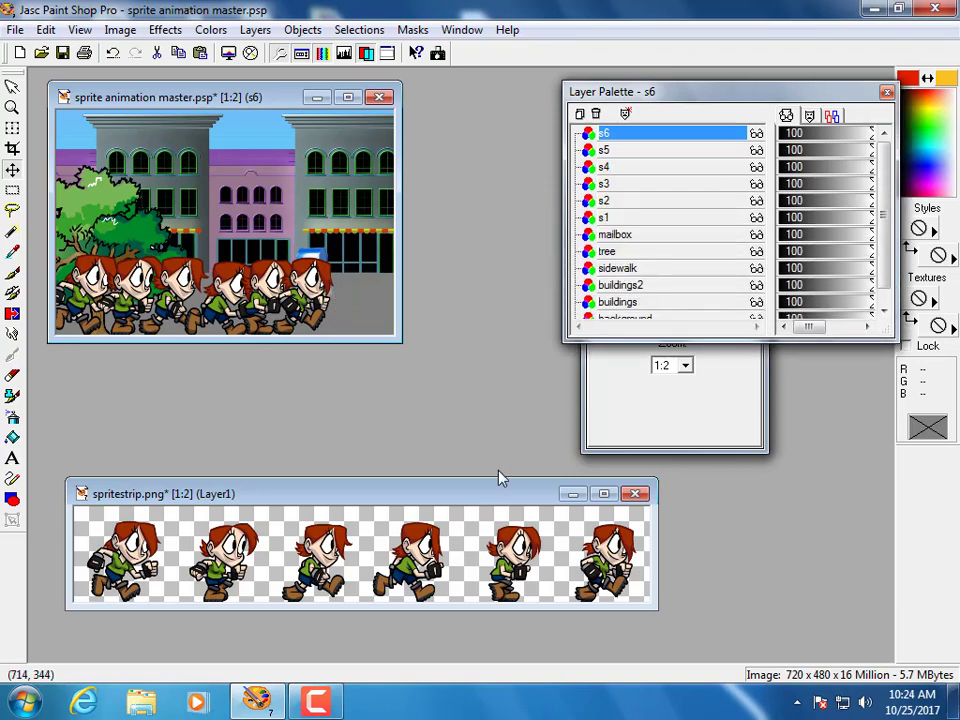
left_click(756, 134)
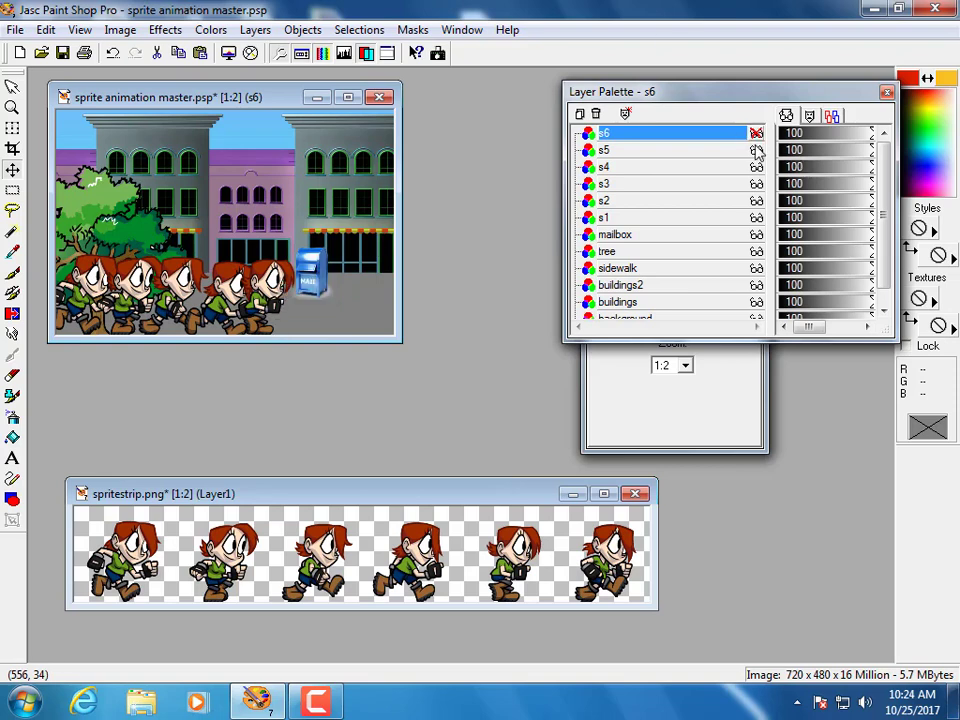
left_click(756, 150)
left_click(756, 167)
left_click(756, 184)
left_click(756, 201)
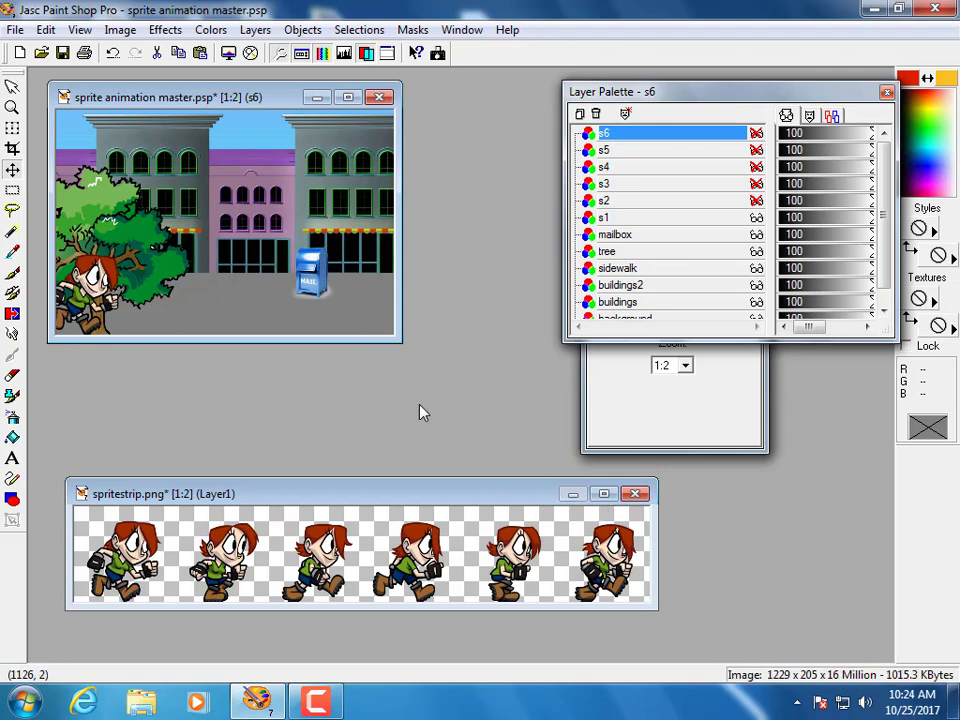
left_click(572, 495)
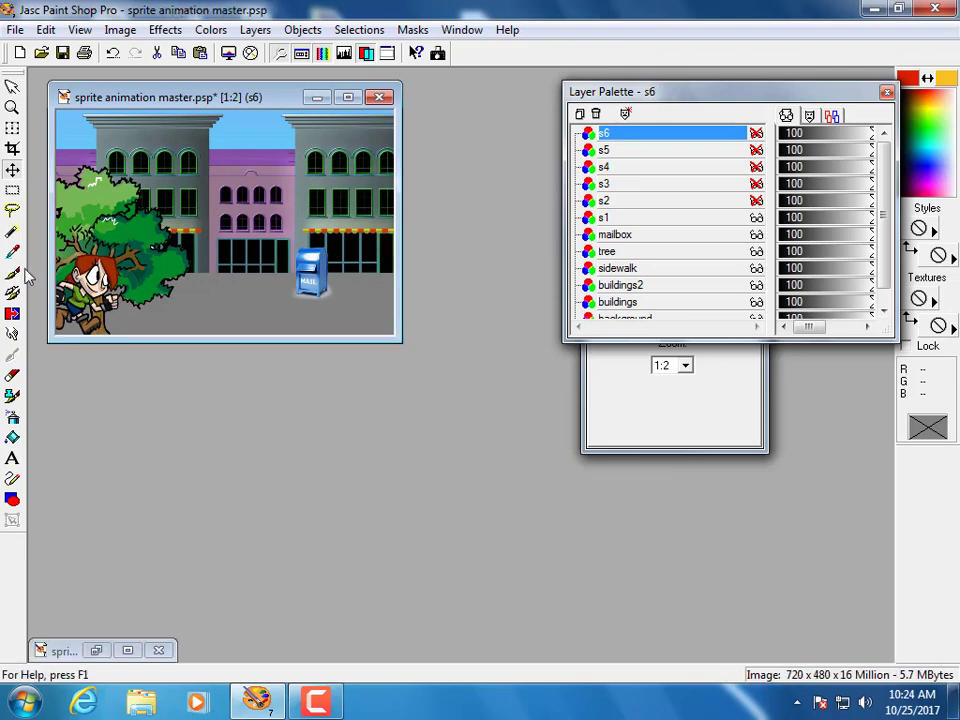
left_click(757, 219)
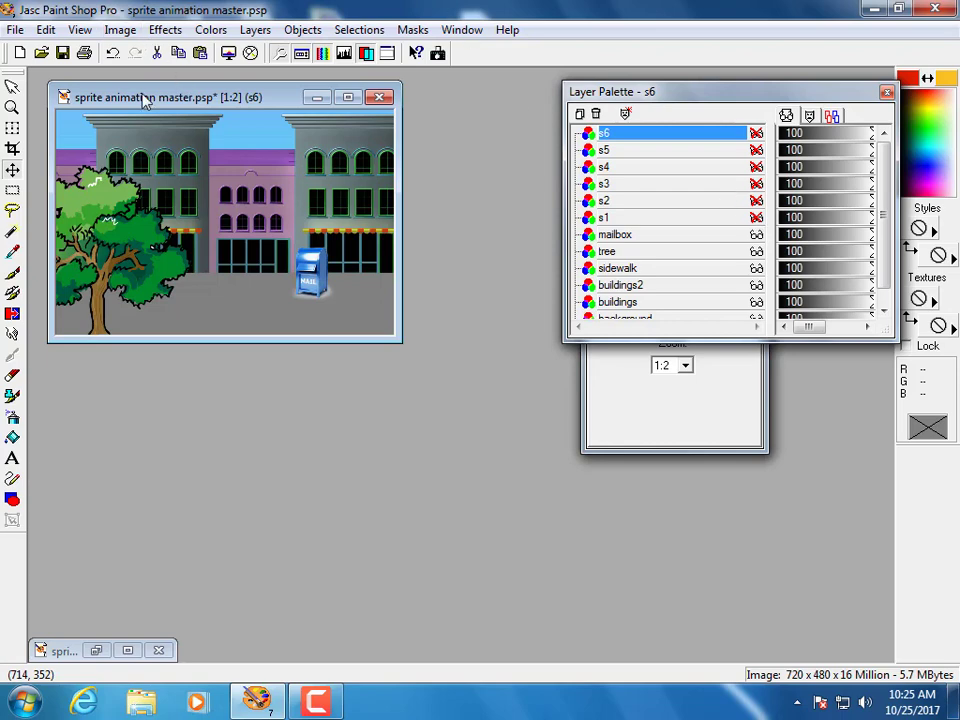
Step: Copy the visible street scene merged, paste it as a new image, and place that image's window lower in the workspace
left_click_drag(143, 98, 131, 92)
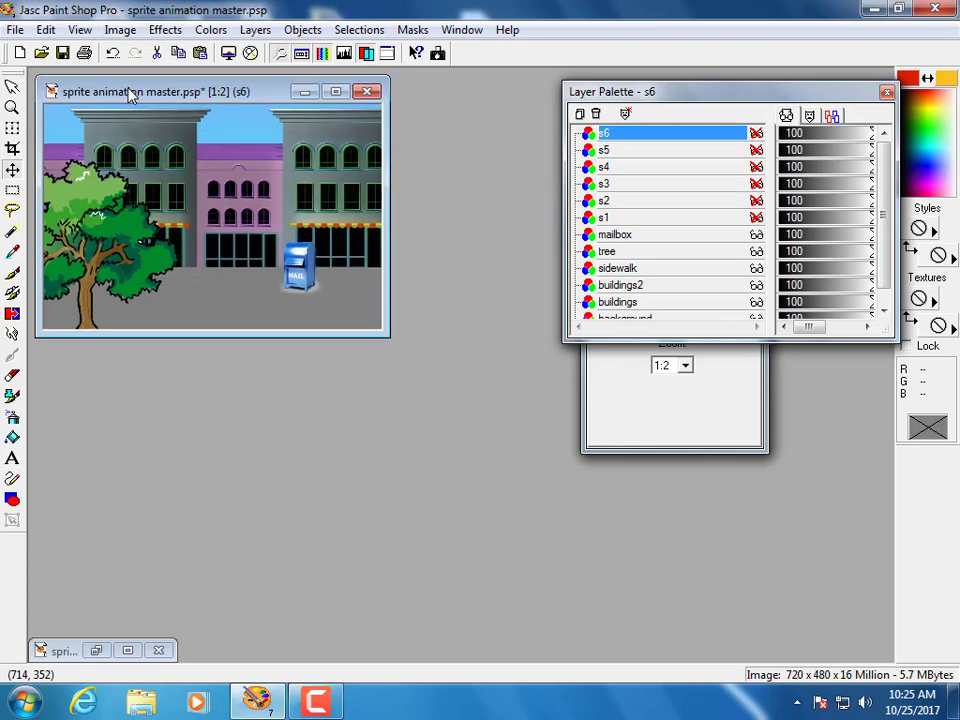
left_click(43, 34)
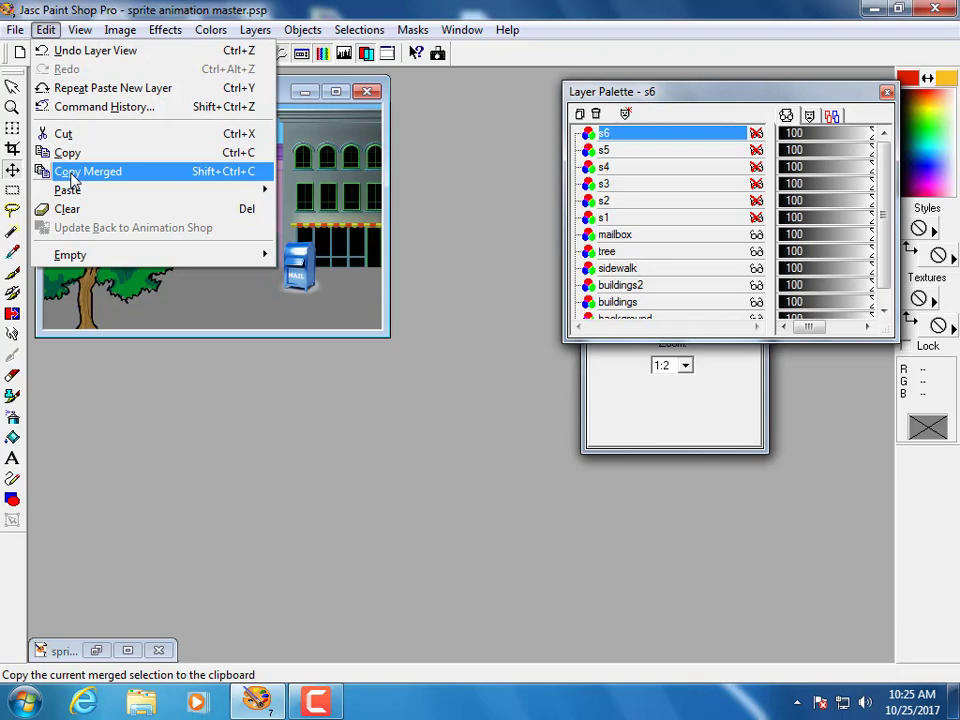
left_click(74, 172)
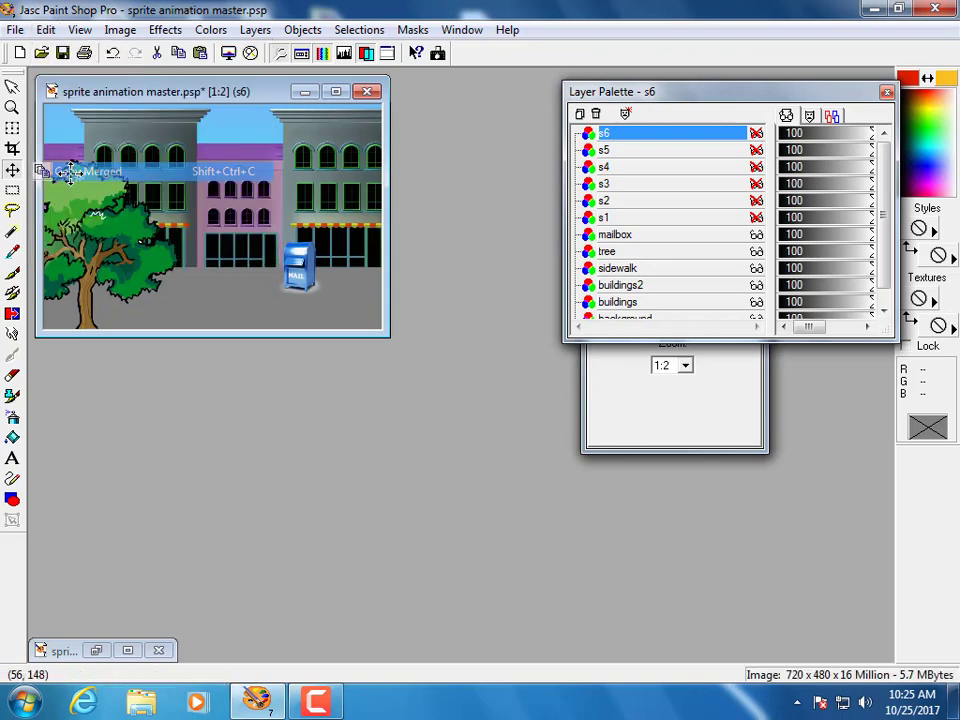
left_click(43, 30)
mouse_move(73, 191)
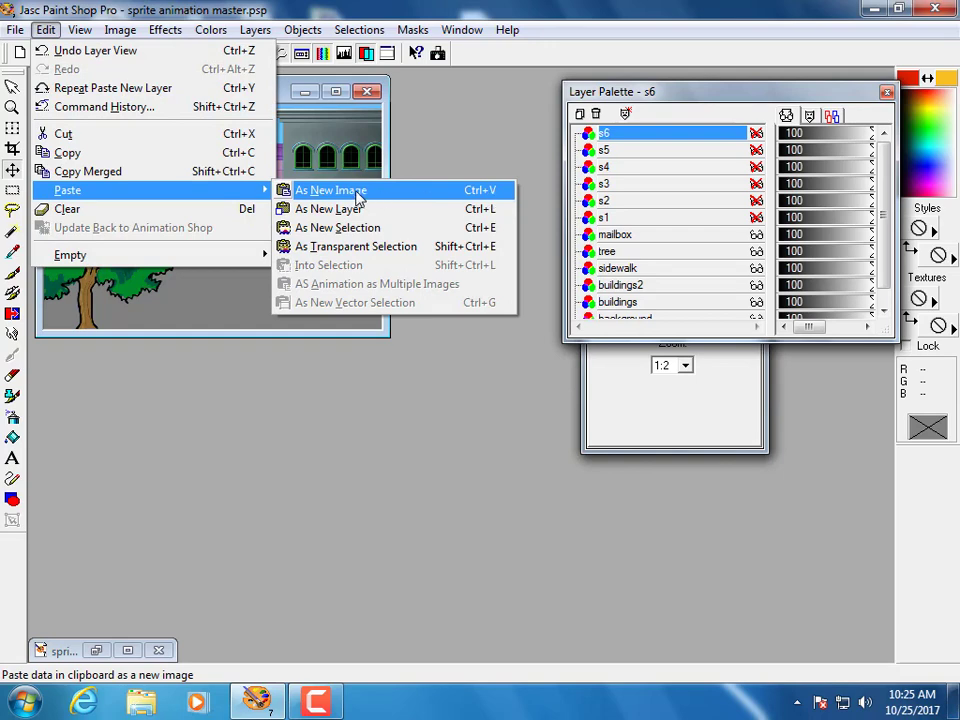
left_click(357, 197)
scroll(381, 253, "down", 2)
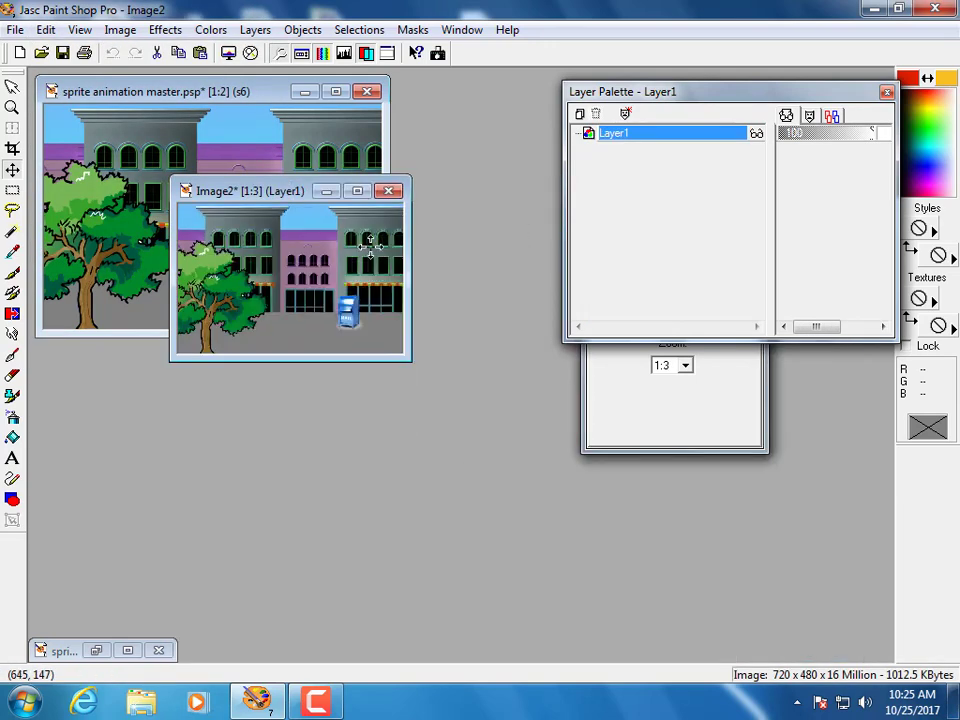
left_click_drag(250, 191, 257, 290)
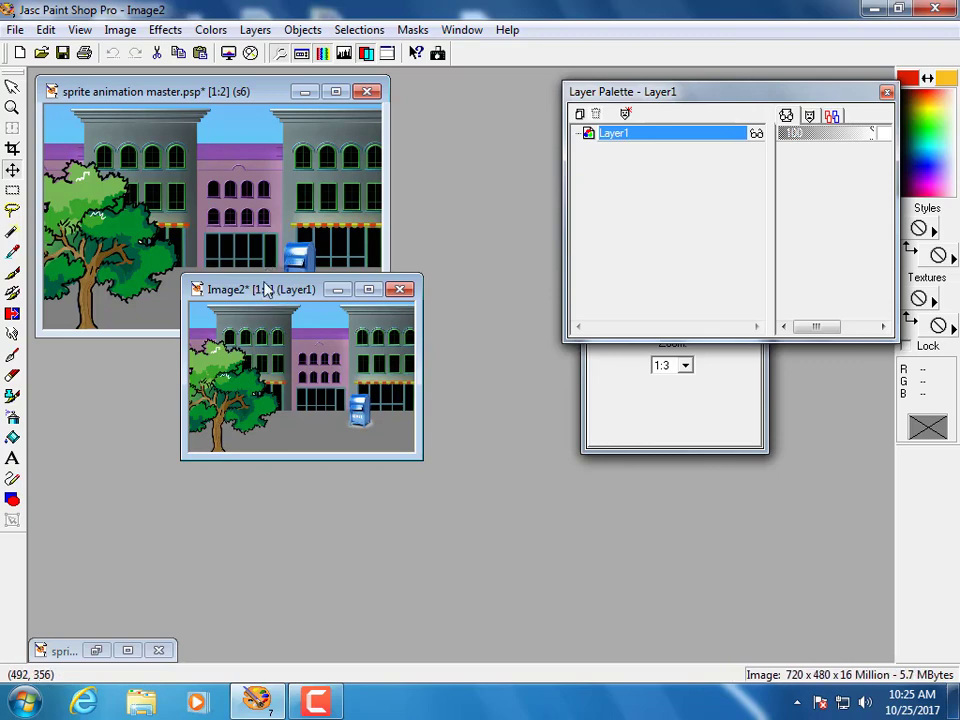
Step: Save the merged scene without poses as org scene in Paint Shop Pro format in the sprite animation folder and close it
left_click_drag(264, 290, 213, 292)
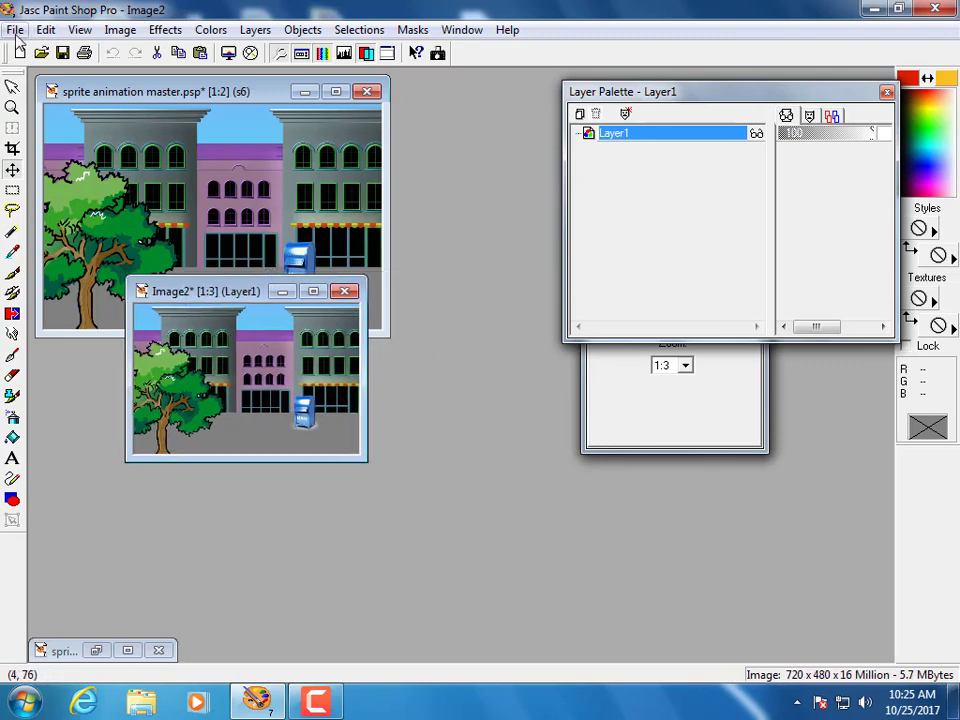
left_click(15, 30)
left_click(36, 152)
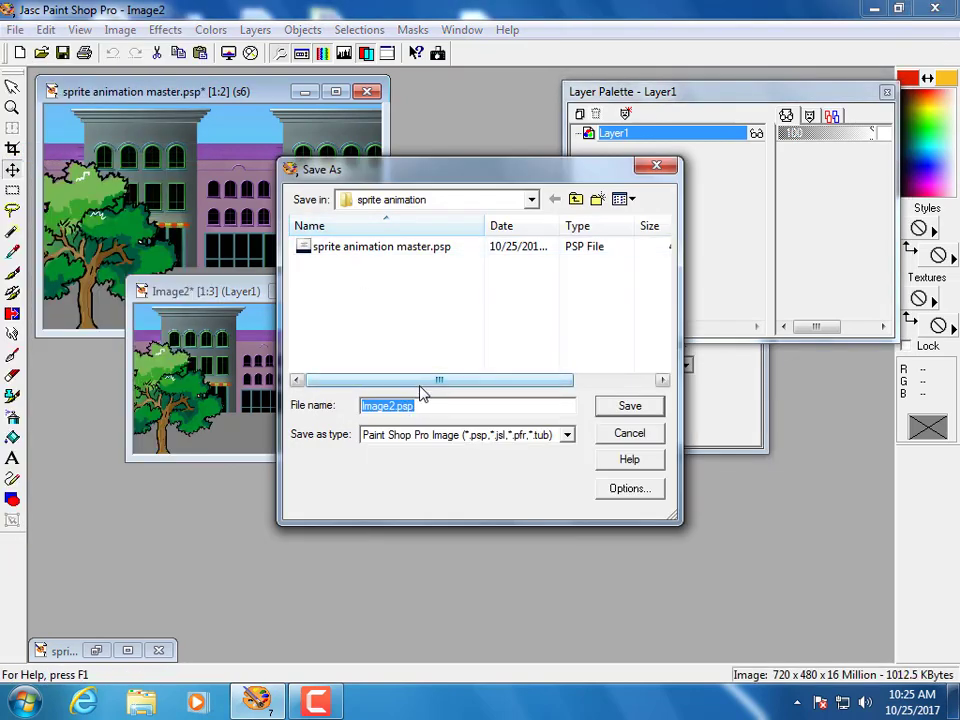
type("org scene")
left_click(630, 406)
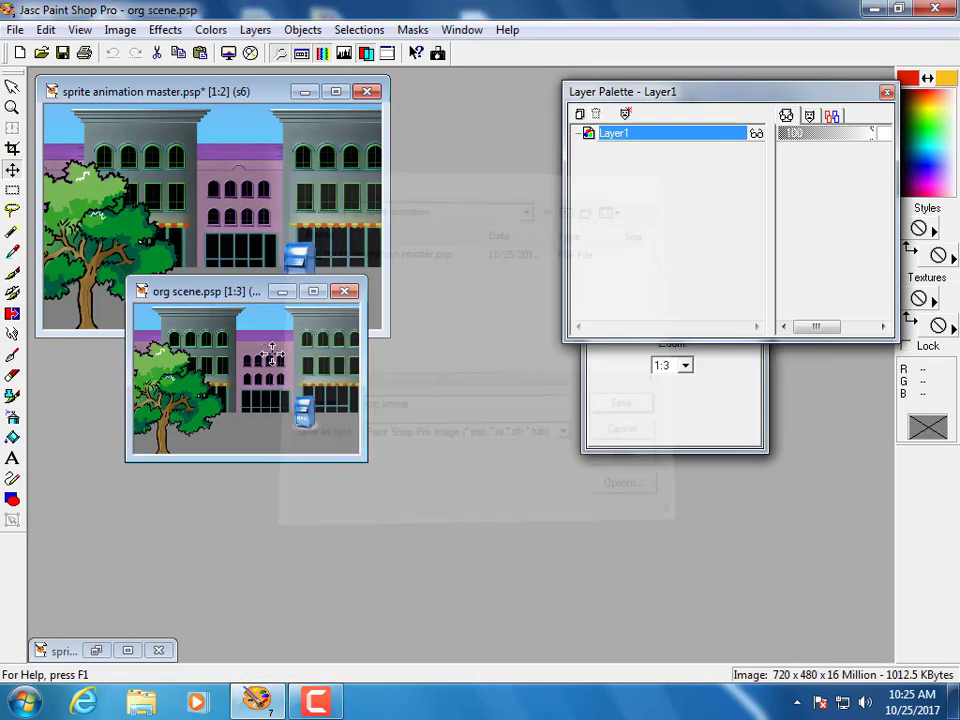
left_click_drag(238, 298, 269, 357)
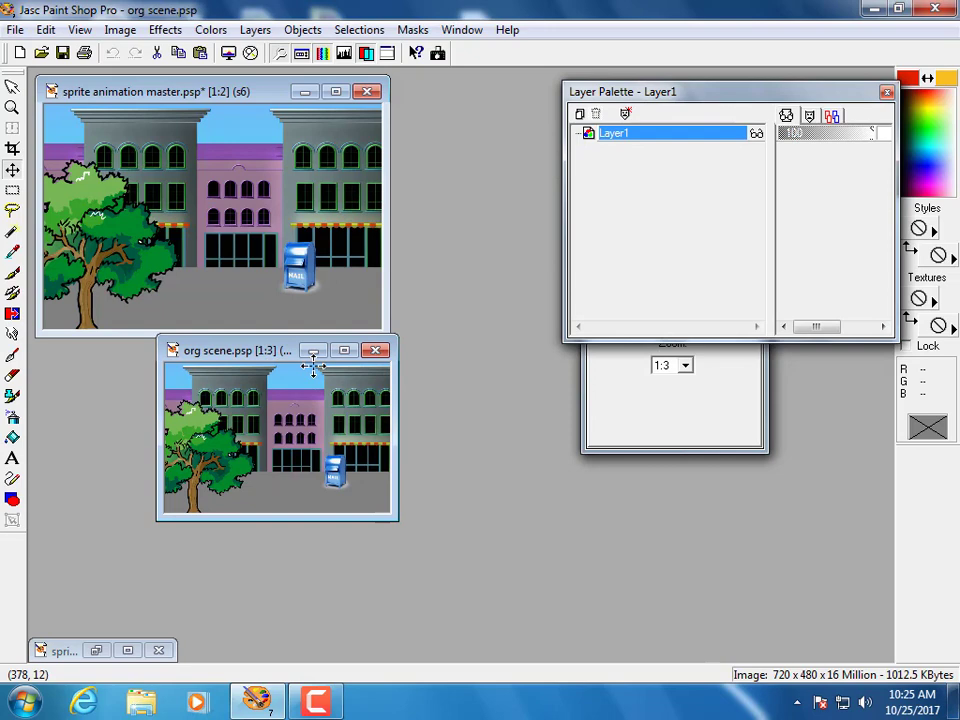
left_click(375, 352)
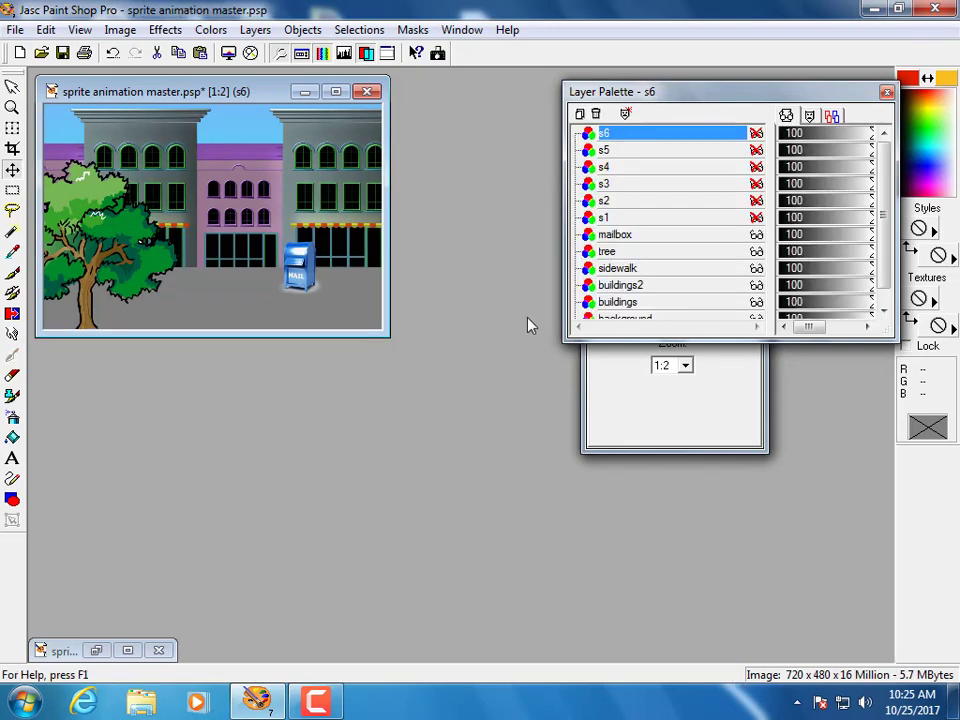
Step: Show pose layer s1, copy the scene merged, paste it as a new image, and place that window below the master image
left_click(756, 218)
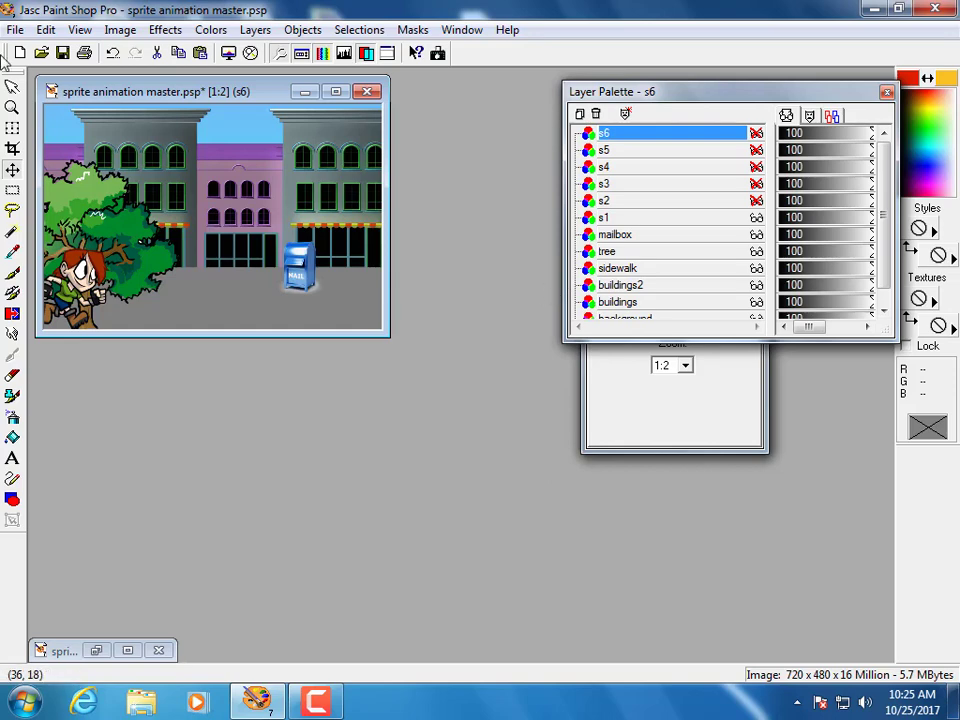
left_click(46, 30)
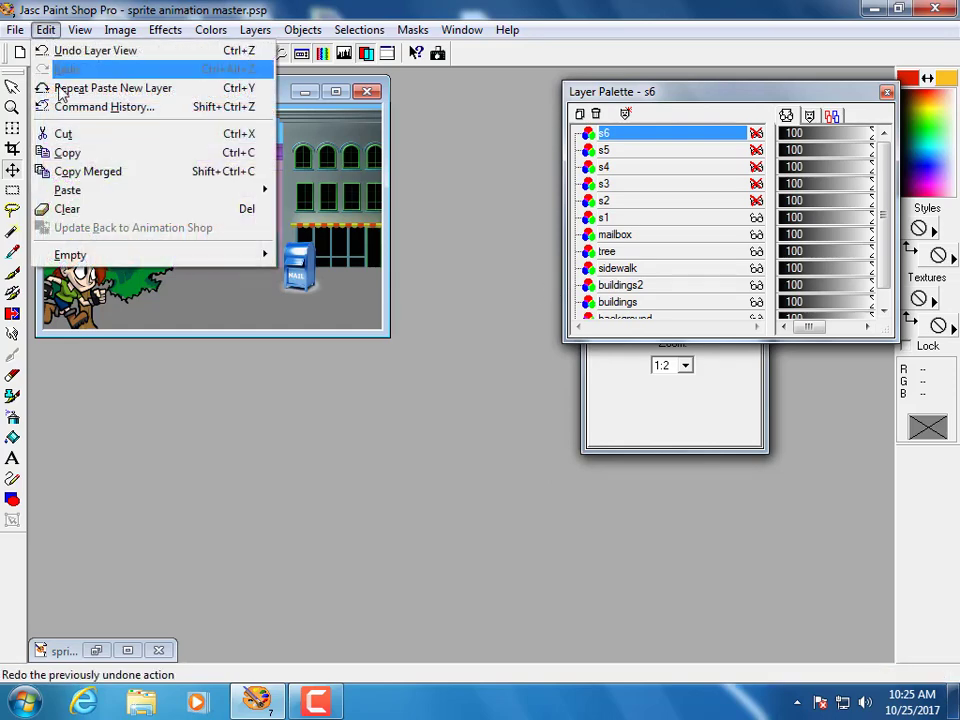
left_click(75, 172)
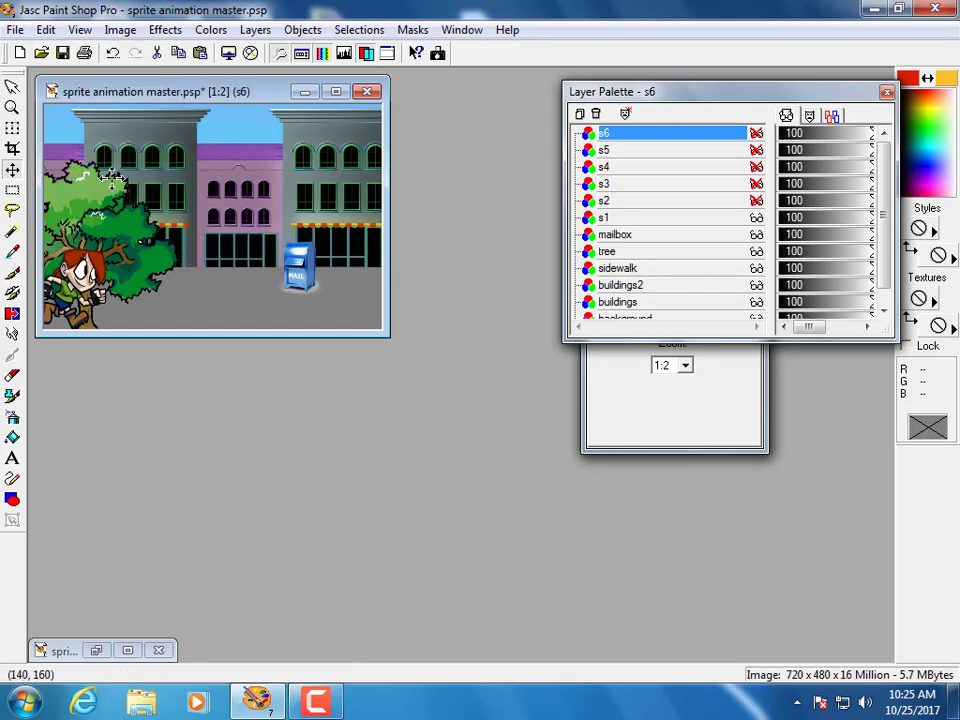
key("ctrl+v")
scroll(481, 320, "down", 2)
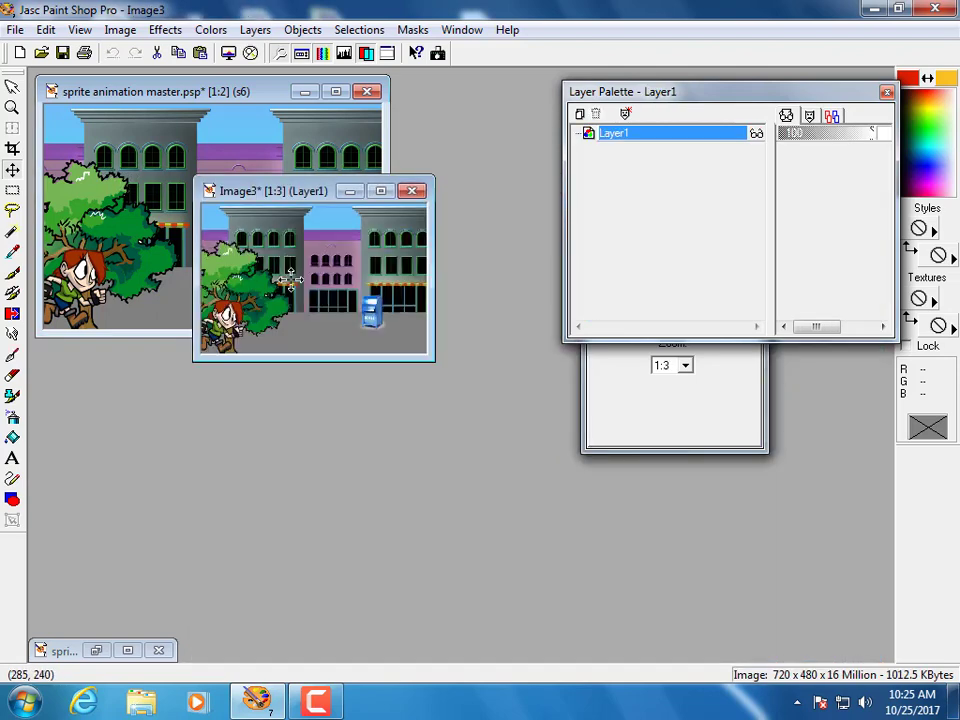
left_click_drag(284, 202, 94, 366)
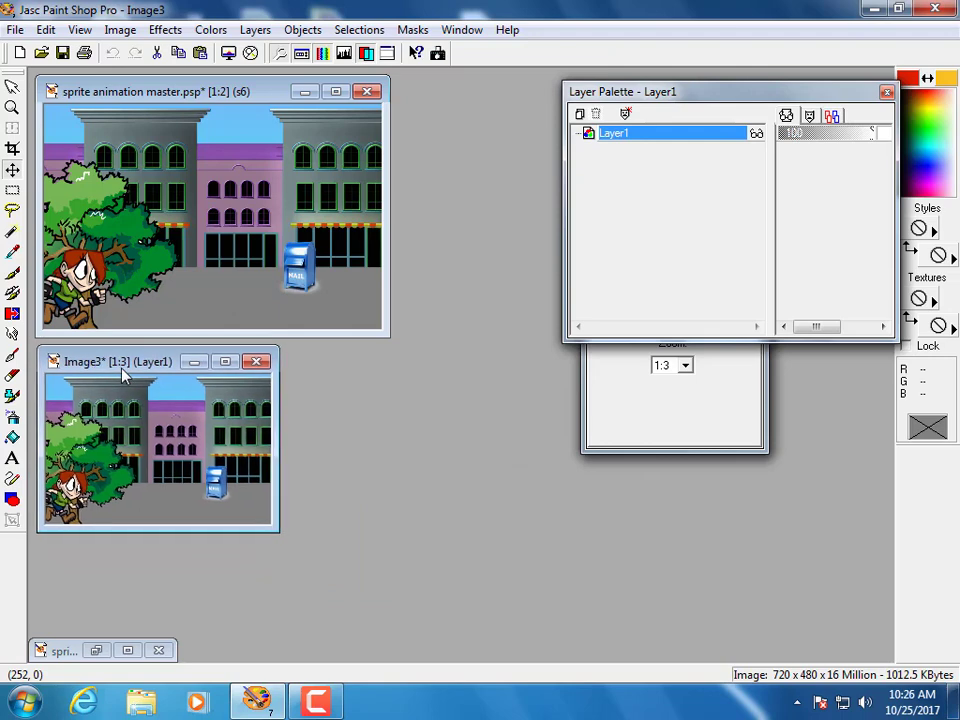
Step: In the master image, show s2 instead of s1, paste a merged copy as a new image, and place it beside the s1 frame
left_click(183, 95)
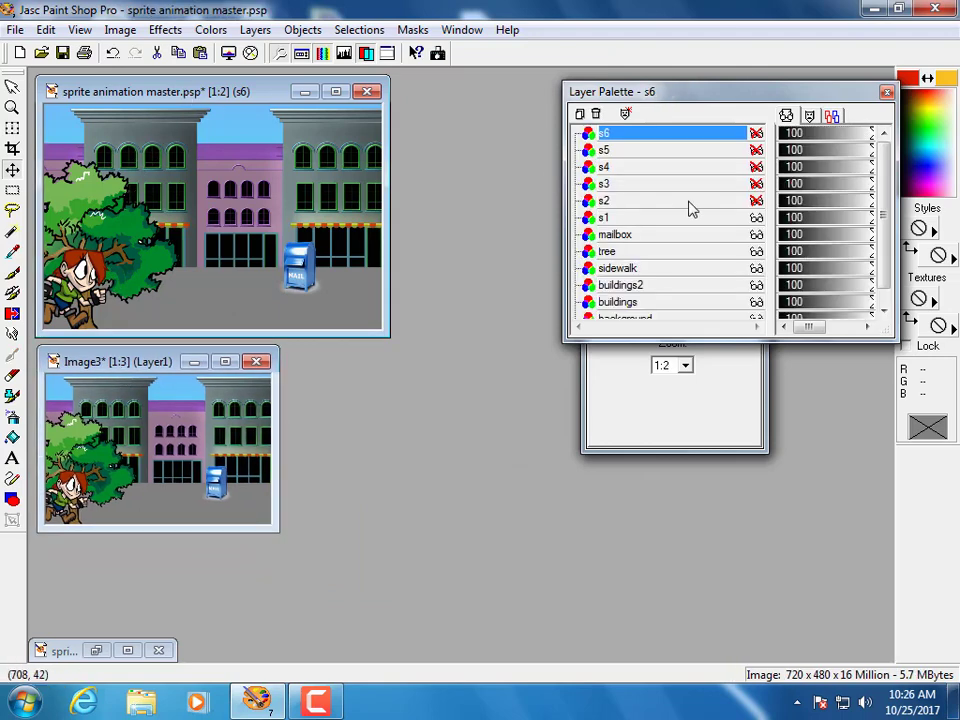
left_click(756, 217)
left_click(756, 217)
left_click(756, 200)
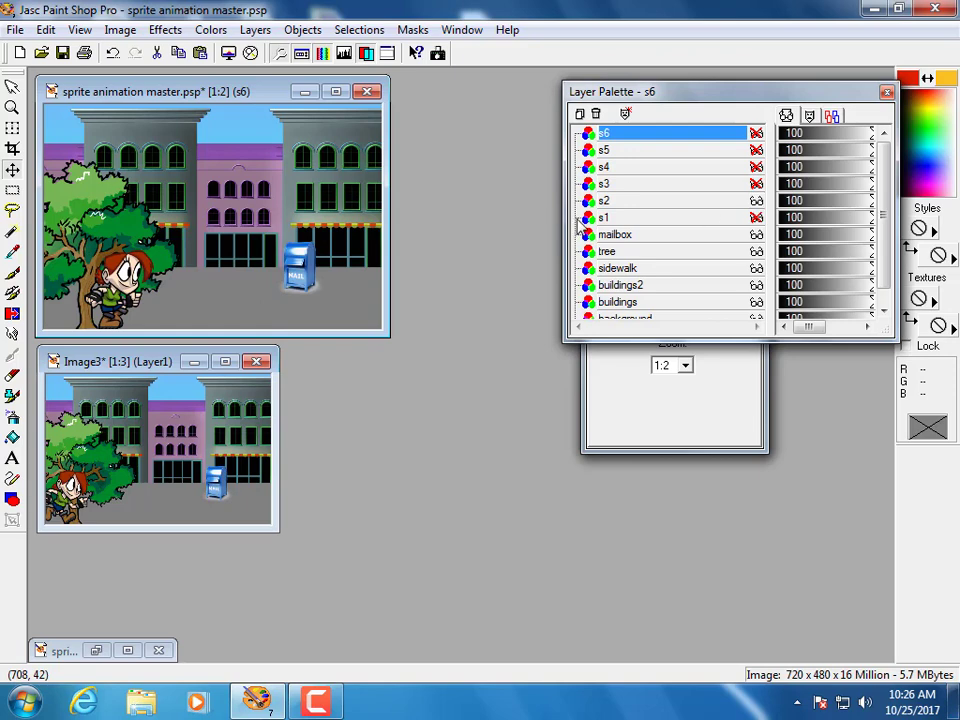
key("ctrl+v")
scroll(267, 358, "down", 2)
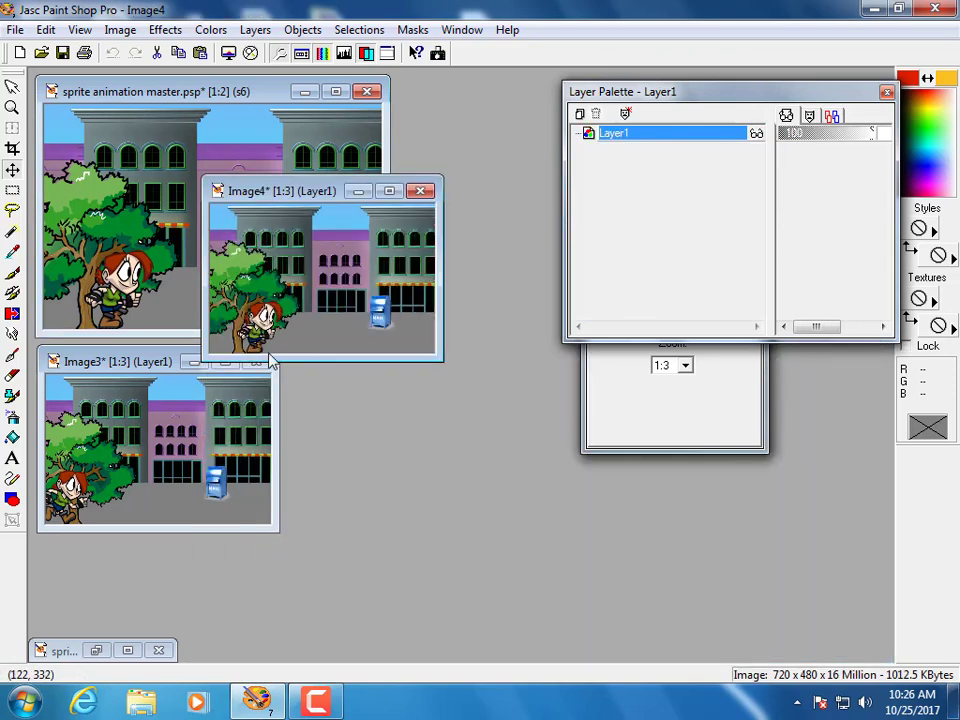
left_click_drag(276, 196, 200, 387)
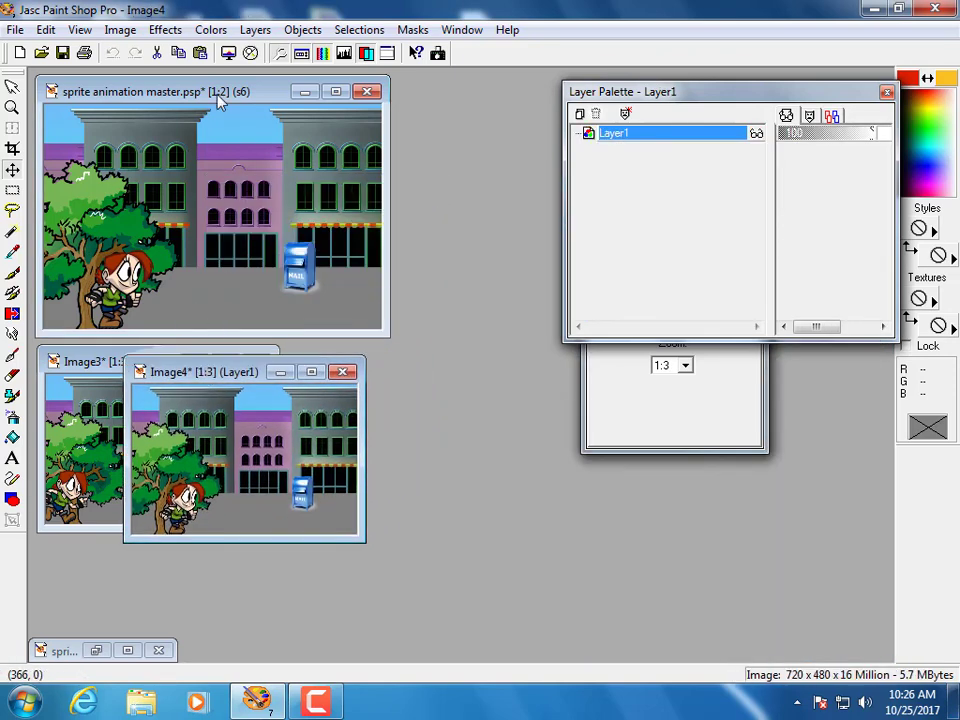
Step: Switch the master's visible pose from s2 to s3, paste a merged copy as a new image, and cascade it after the s2 frame
left_click(160, 91)
left_click(756, 200)
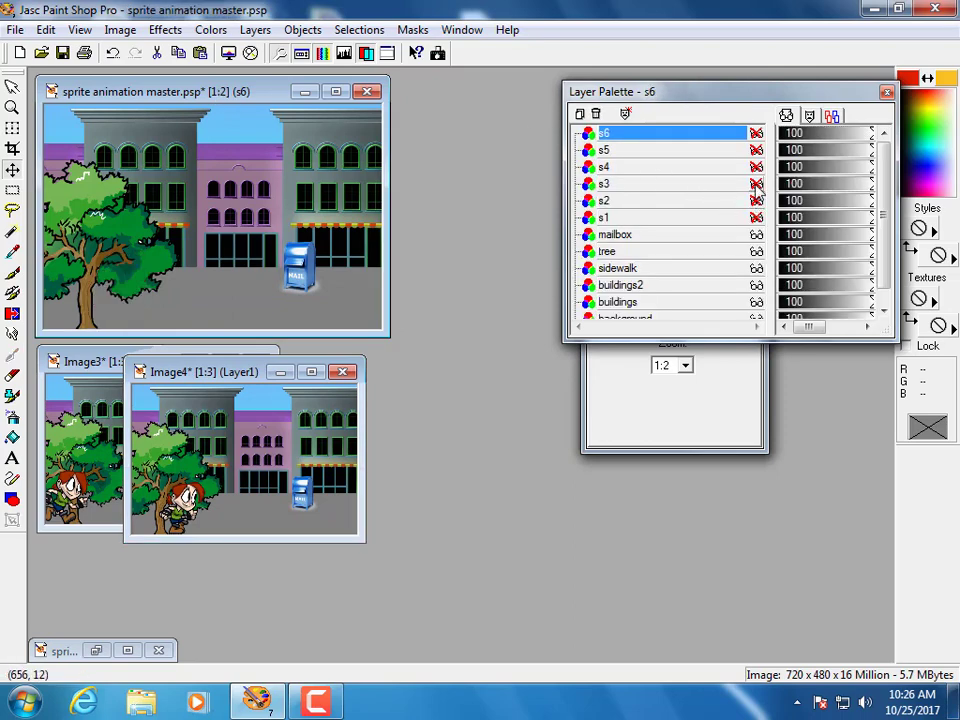
left_click(756, 183)
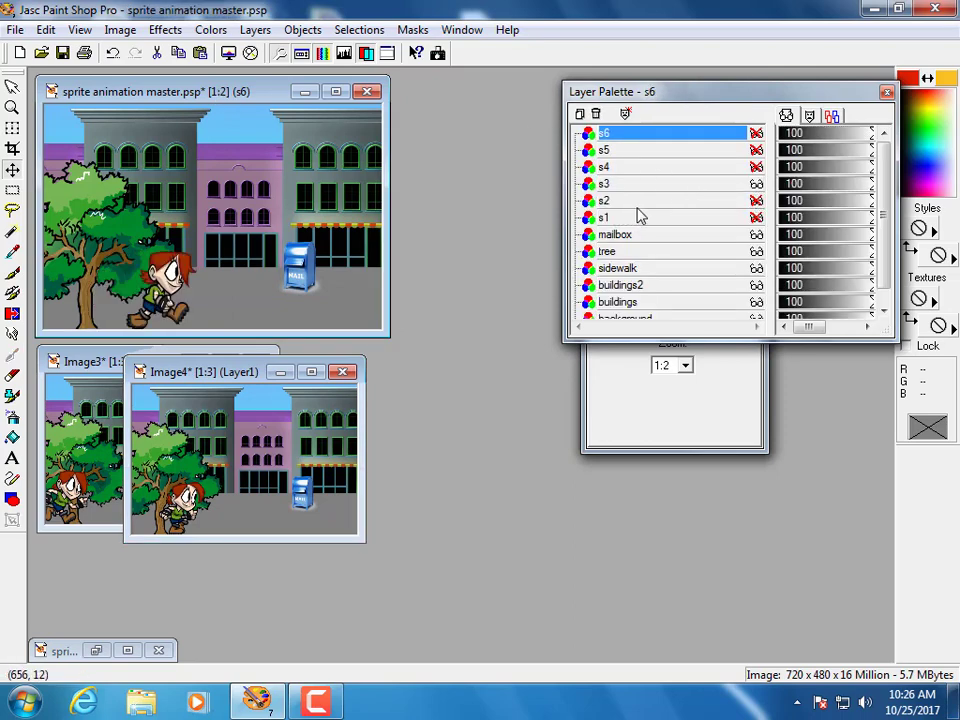
key("ctrl+v")
scroll(508, 249, "down", 2)
left_click_drag(126, 100, 317, 425)
Step: Switch the master's visible pose from s3 to s4, paste a merged copy as a new image, and cascade it after the s3 frame
left_click(261, 92)
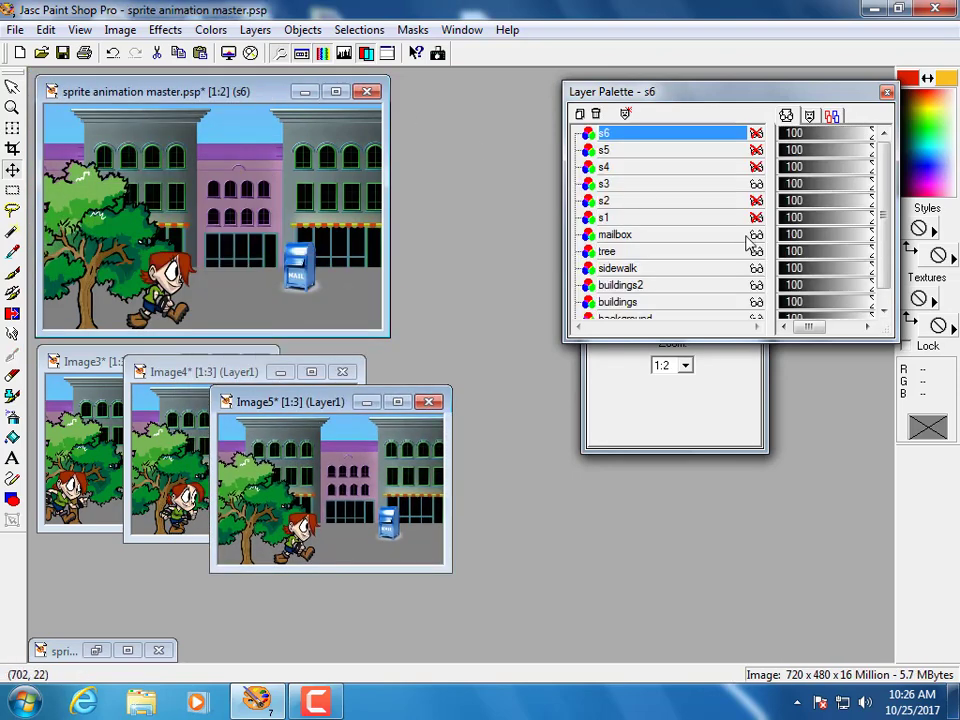
left_click(756, 183)
left_click(757, 167)
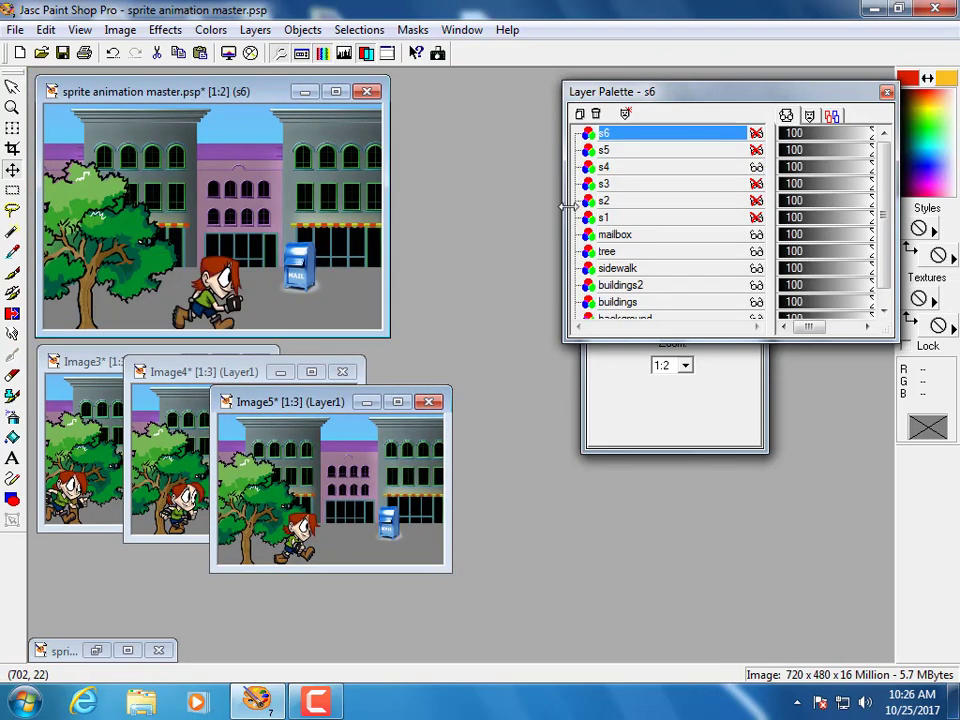
key("ctrl+v")
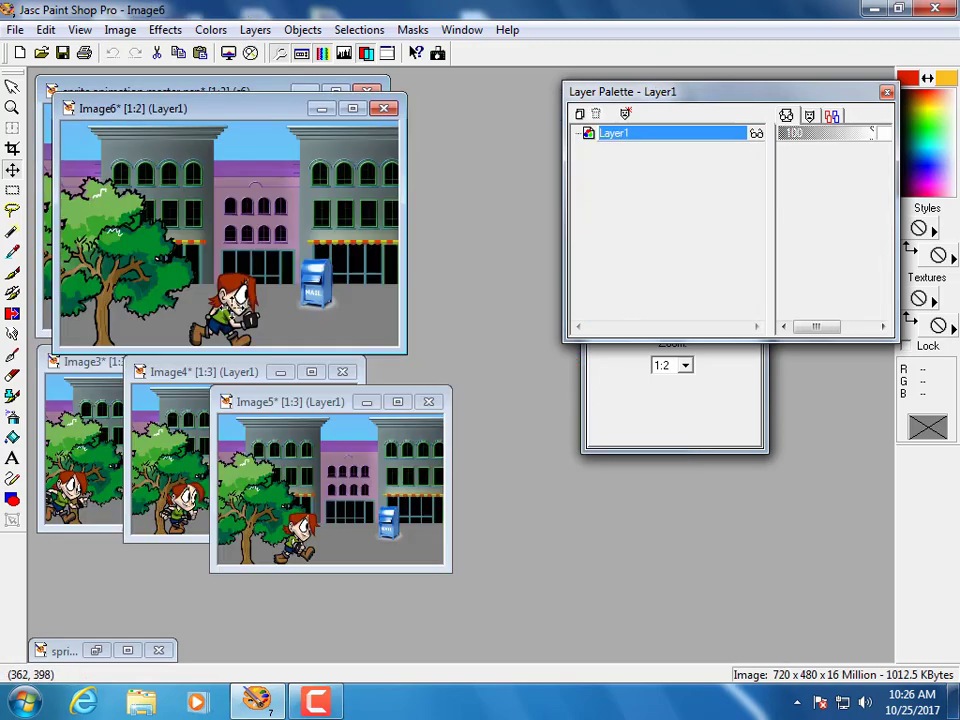
scroll(224, 290, "down", 1)
left_click_drag(170, 110, 395, 428)
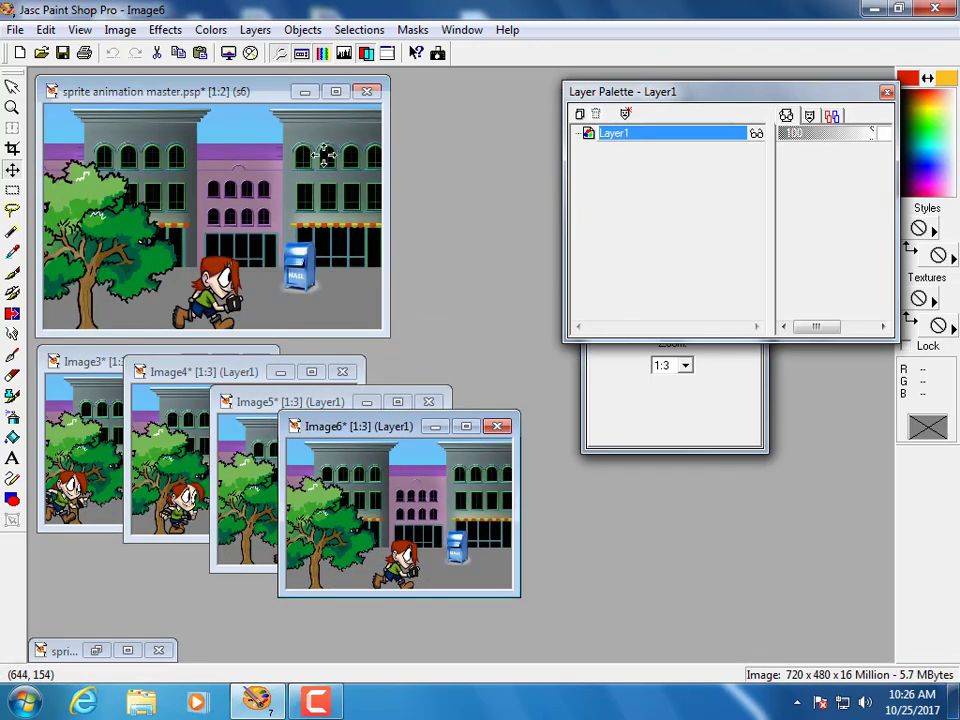
Step: Switch the master's visible pose from s4 to s5, paste a merged copy as a new image, and cascade it after the s4 frame
left_click(326, 154)
left_click(757, 167)
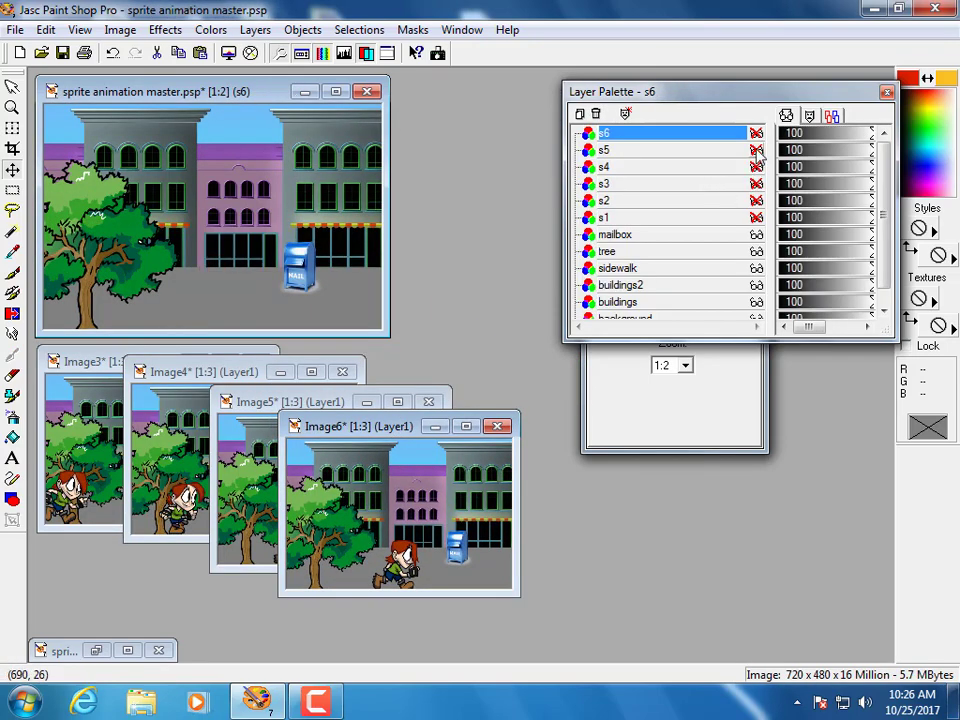
left_click(757, 150)
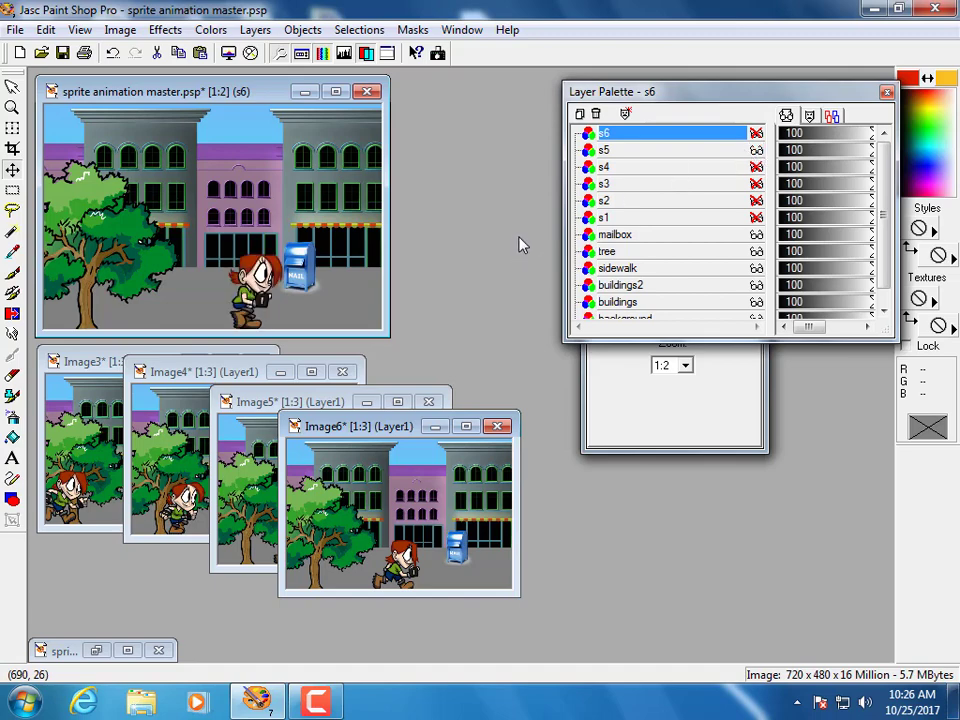
key("ctrl+shift+c")
key("ctrl+v")
scroll(289, 285, "down", 2)
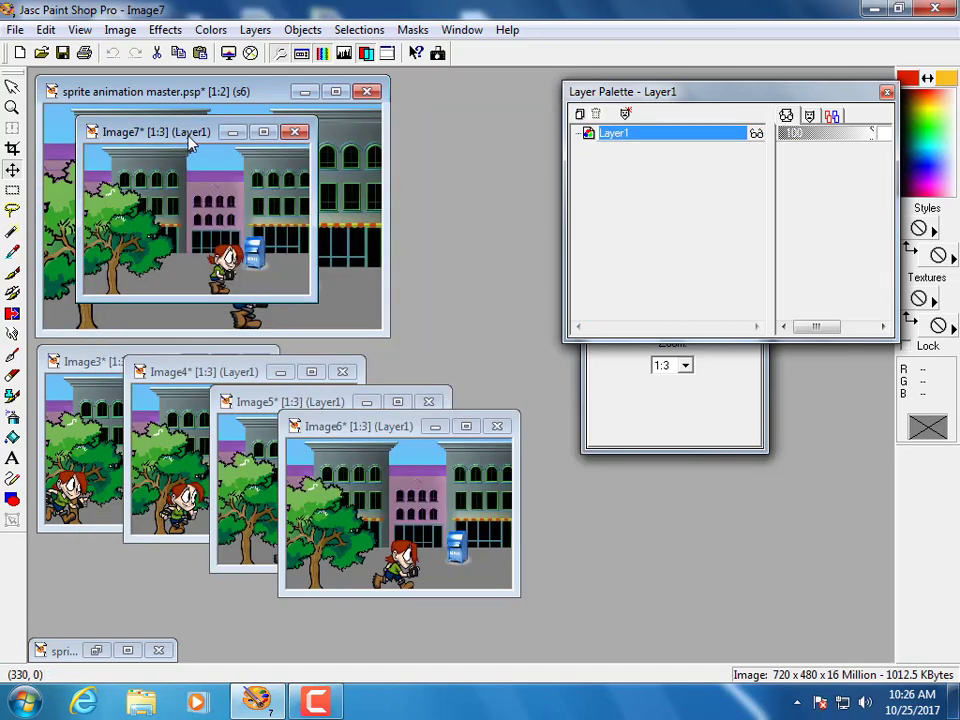
left_click_drag(190, 143, 415, 462)
Step: Switch the master's visible pose from s5 to s6, paste a merged copy as a new image, and place it over the s5 frame
left_click(240, 95)
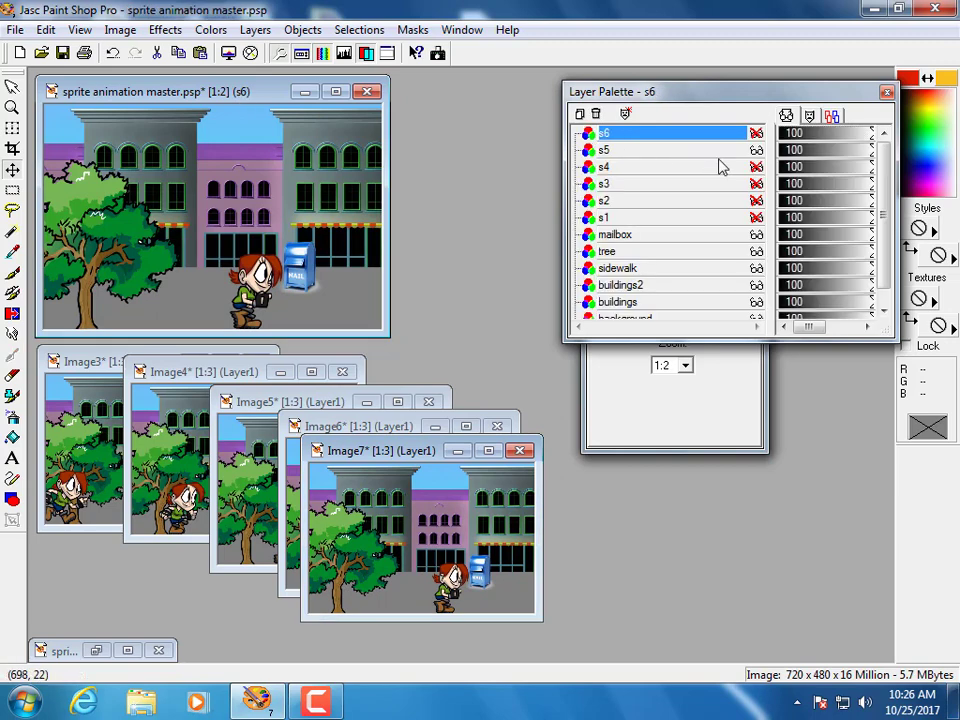
left_click(756, 150)
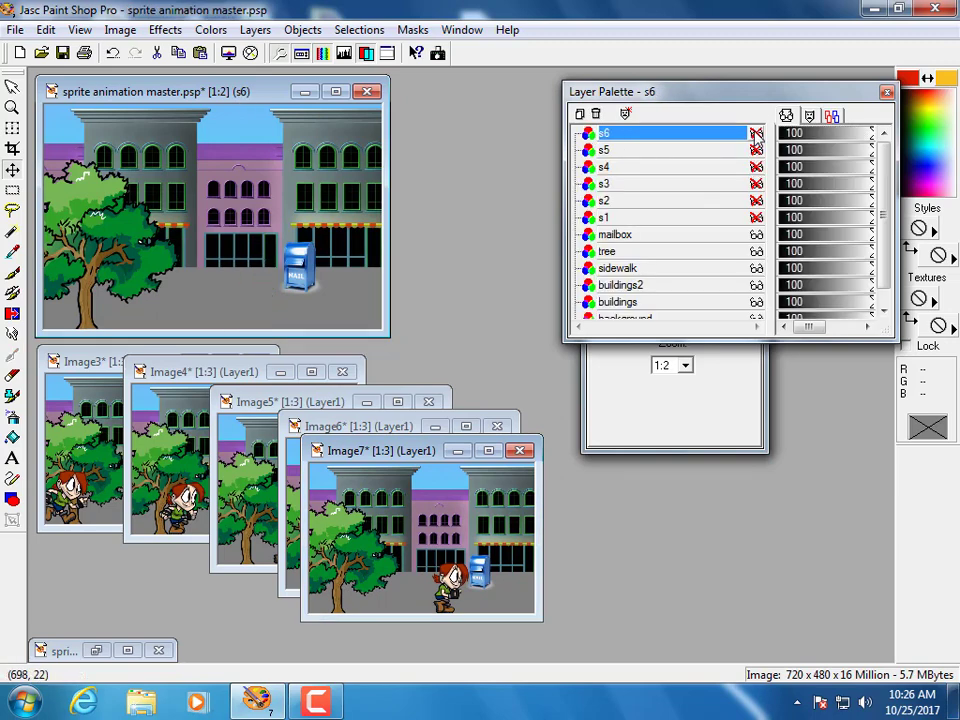
left_click(756, 133)
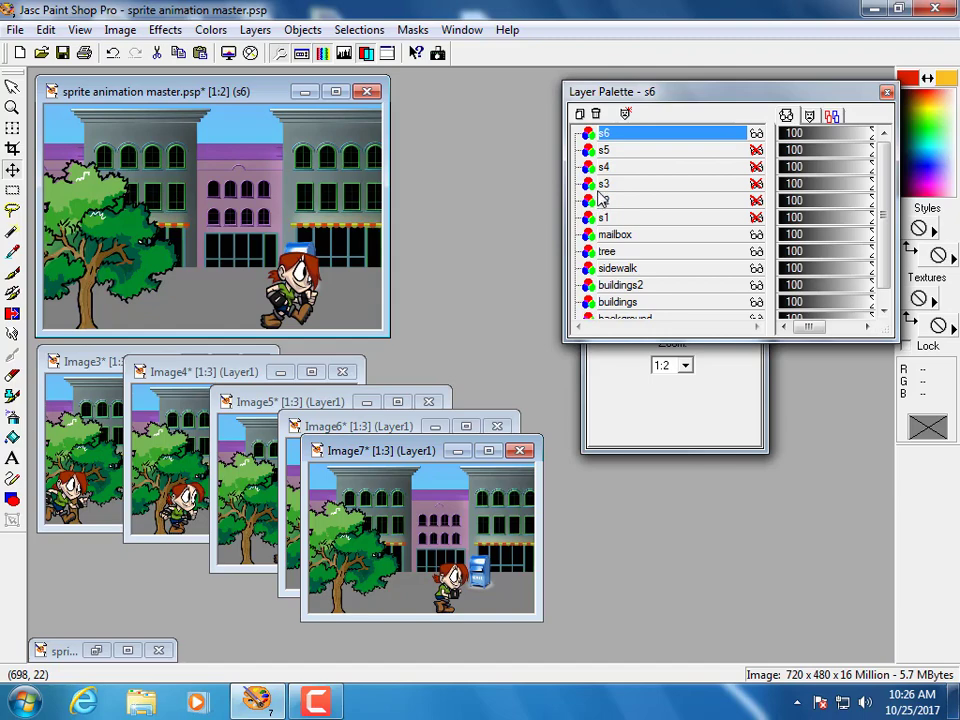
key("ctrl+v")
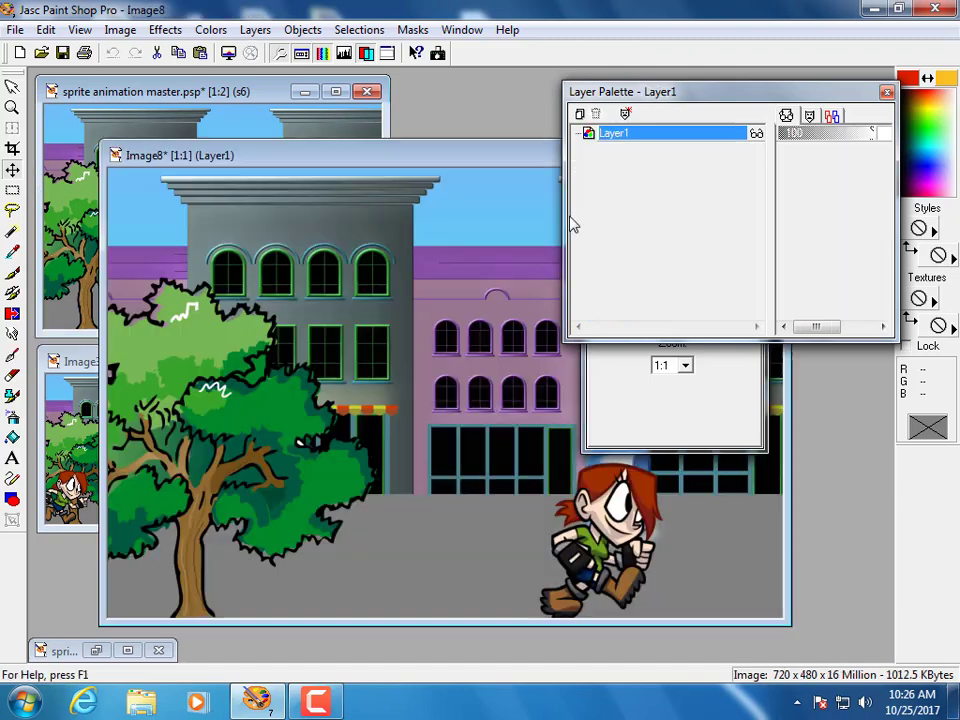
scroll(399, 320, "down", 2)
left_click_drag(212, 156, 330, 457)
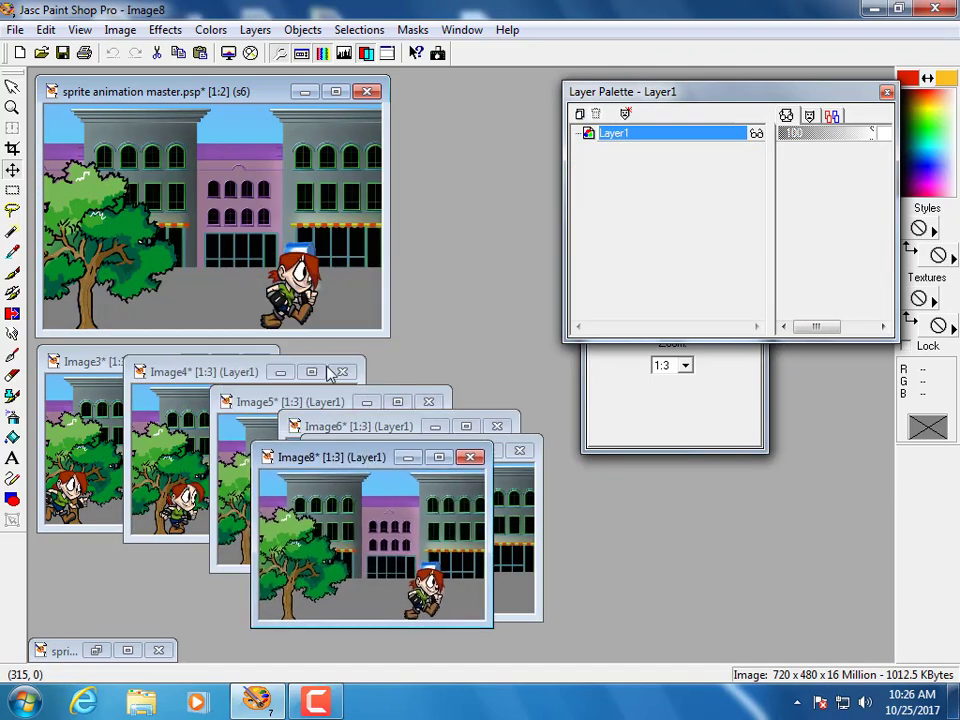
Step: Show s1 and s2 in the master image and move them past s6, with s1 beside the mailbox and s2 partly beyond the scene's right edge
left_click(232, 93)
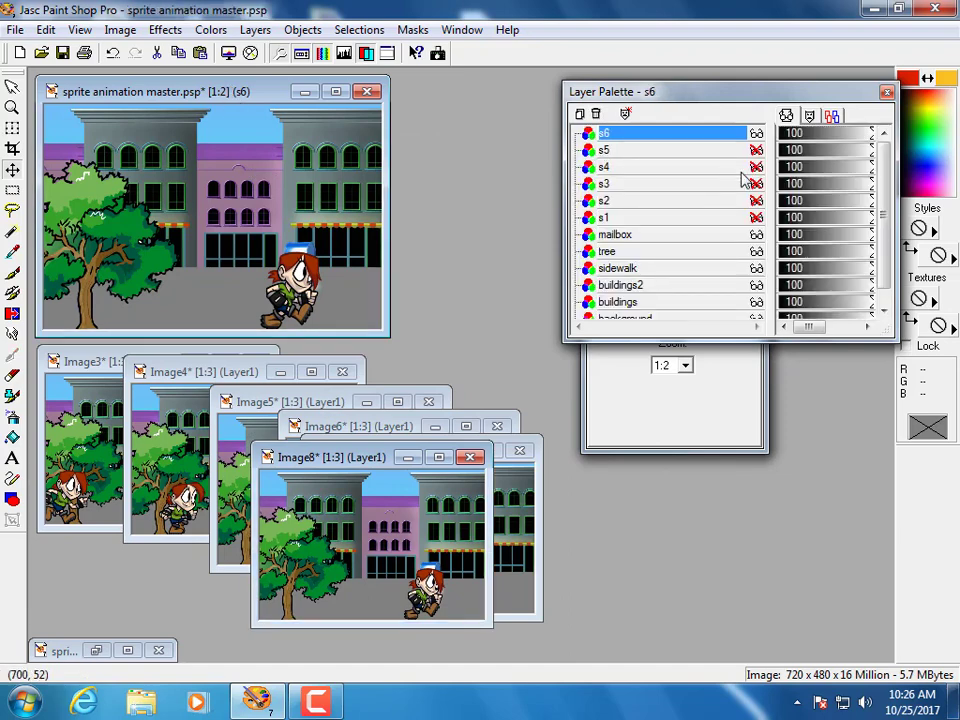
left_click(756, 219)
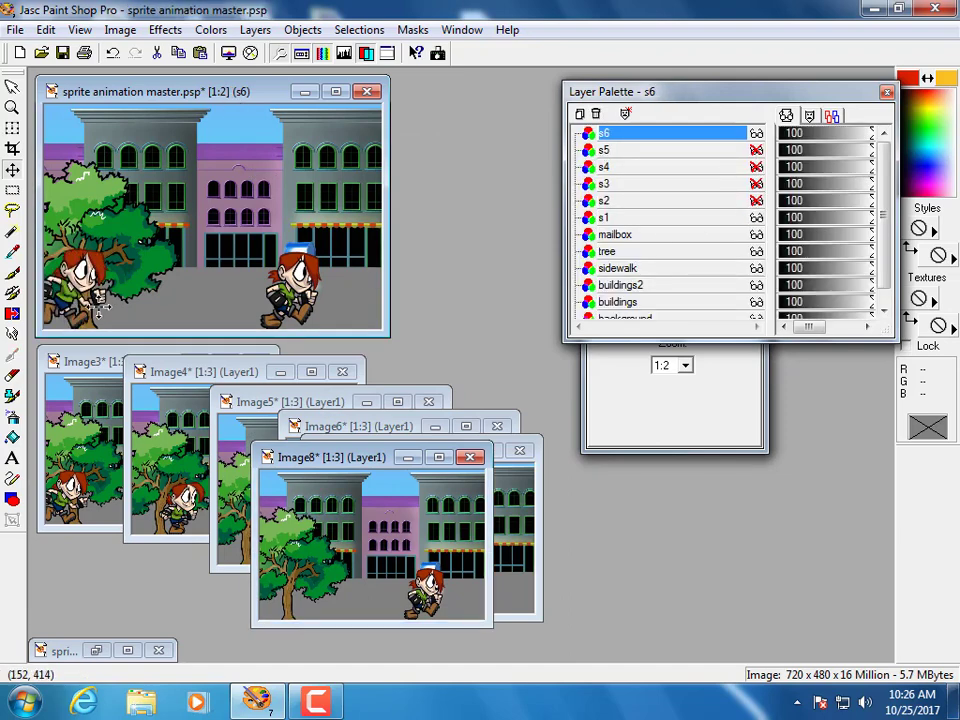
left_click_drag(79, 281, 345, 284)
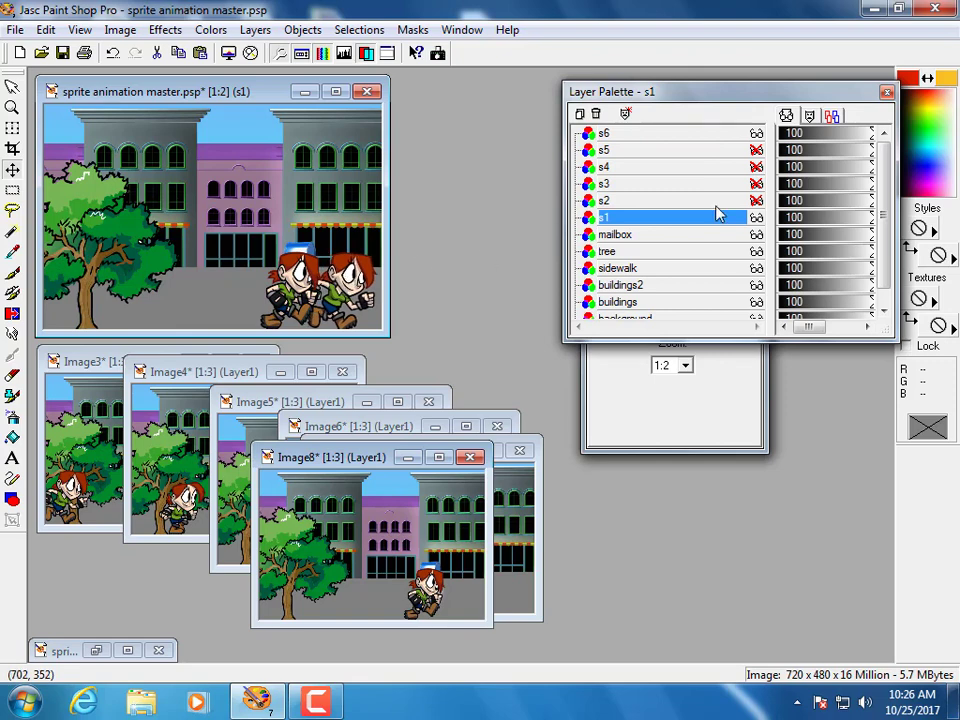
left_click(757, 205)
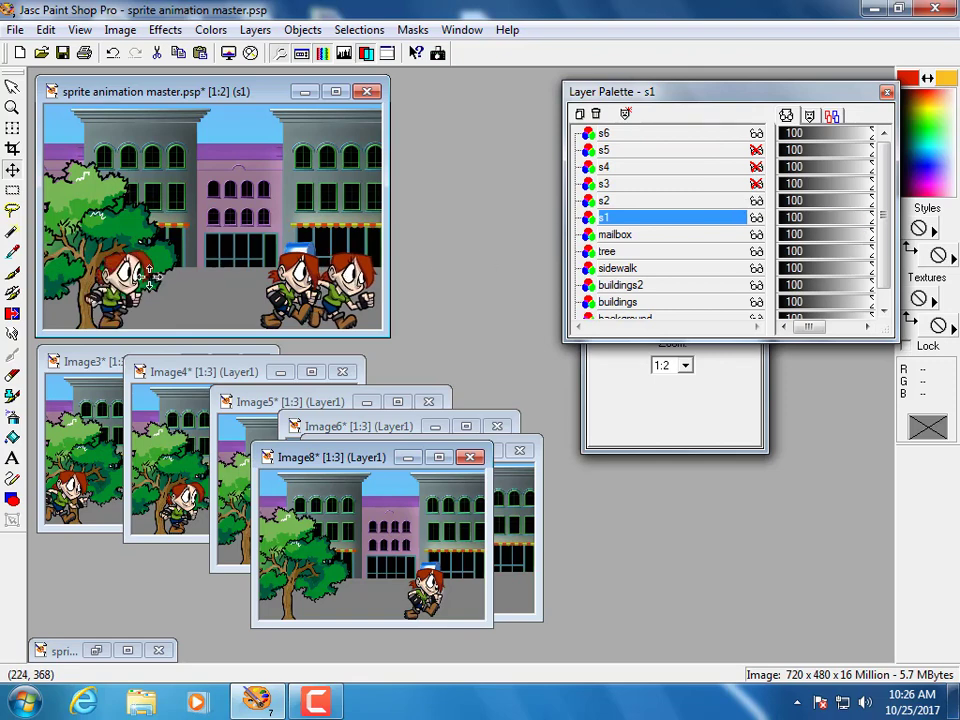
left_click_drag(131, 296, 387, 280)
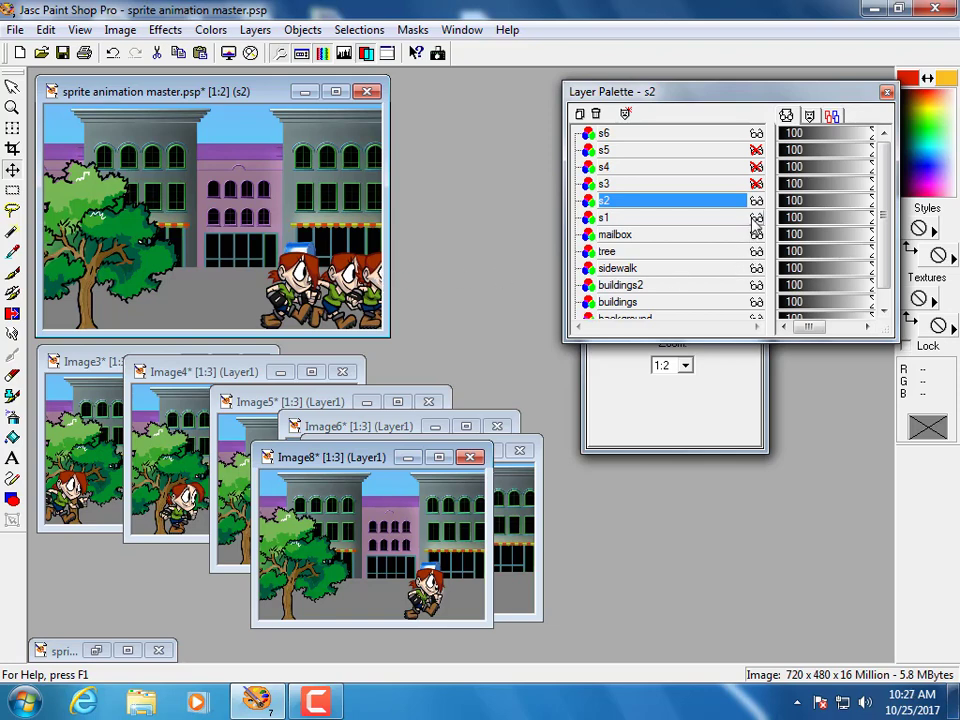
Step: Hide s6 and s2 in the master so only s1 shows, paste a merged copy as a new image, and place it among the frames
left_click(757, 133)
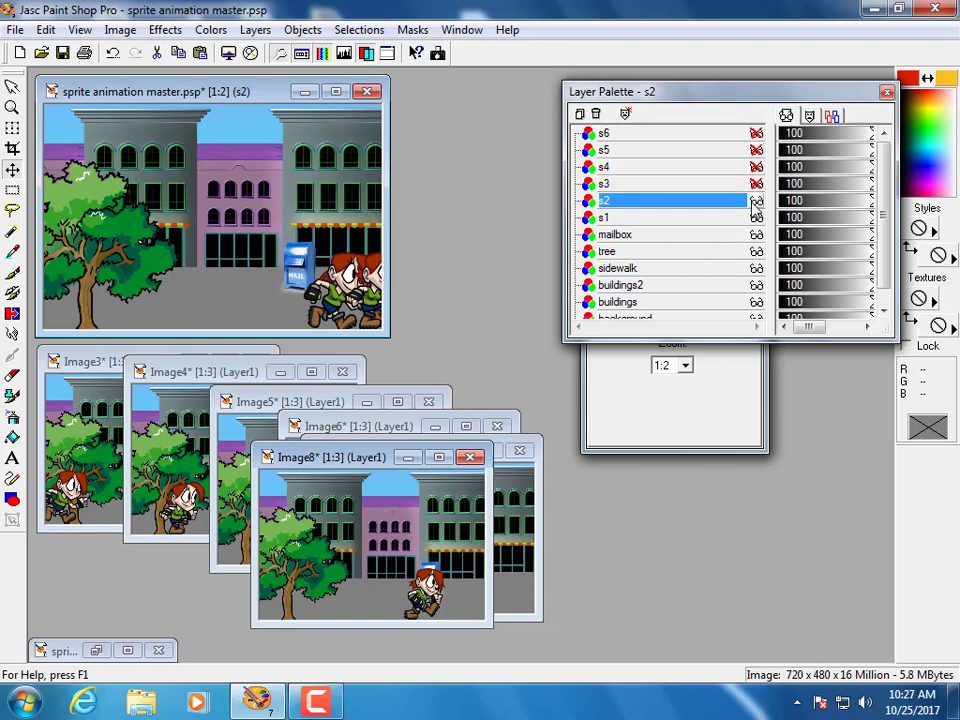
left_click(757, 200)
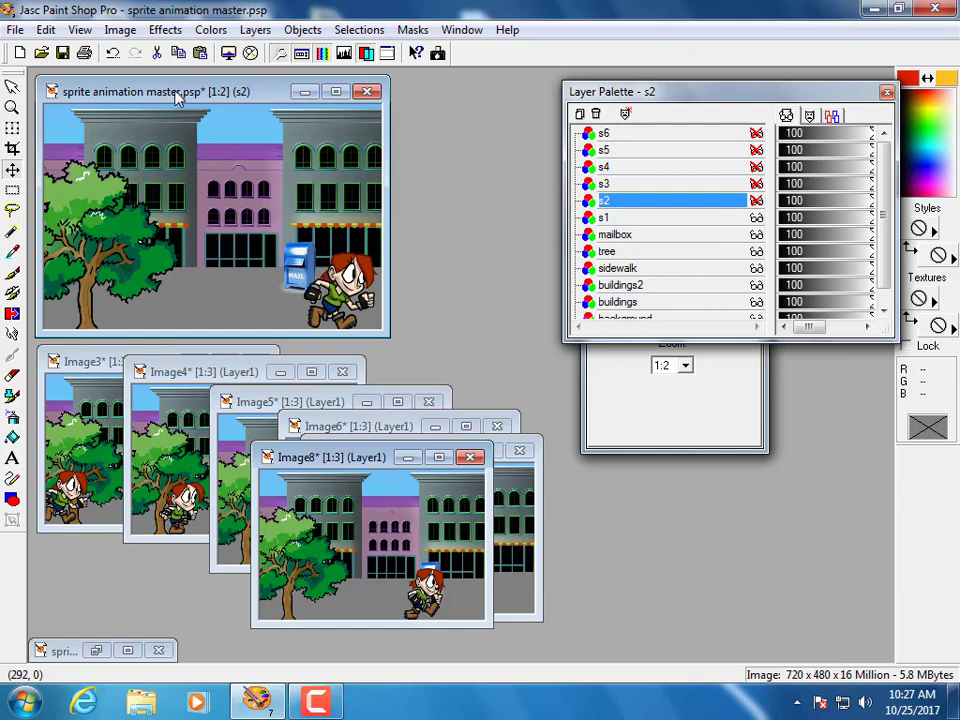
key("ctrl+v")
scroll(165, 225, "down", 3)
left_click_drag(161, 175, 182, 468)
left_click(211, 95)
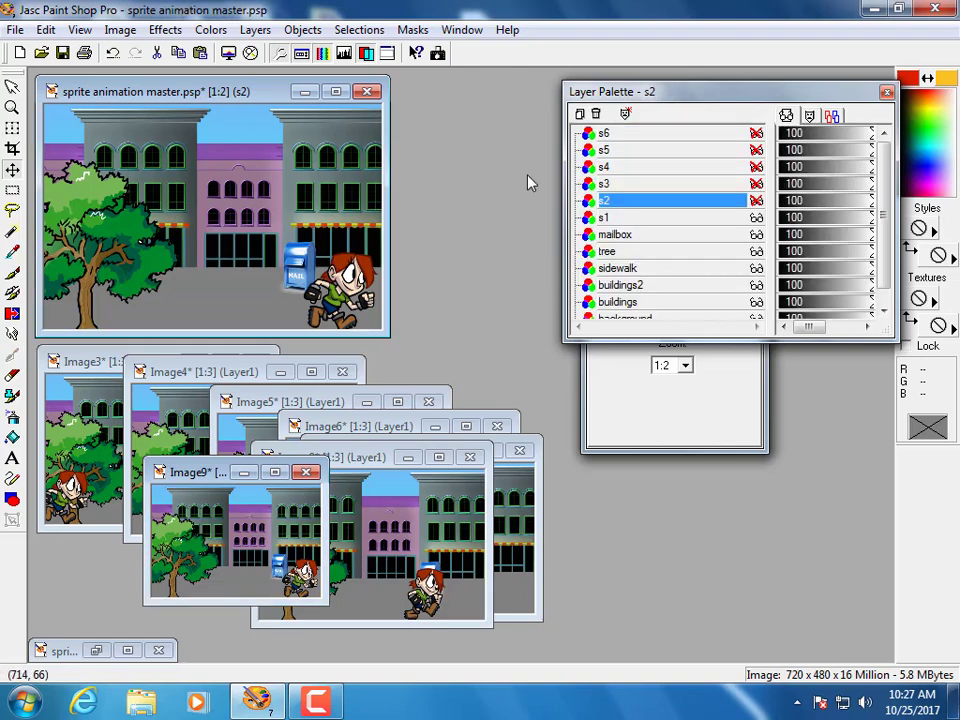
Step: Switch the master's visible pose from s1 to s2, paste a merged copy as a new frame beside the s1 frame, and hide s2
left_click(757, 217)
left_click(757, 201)
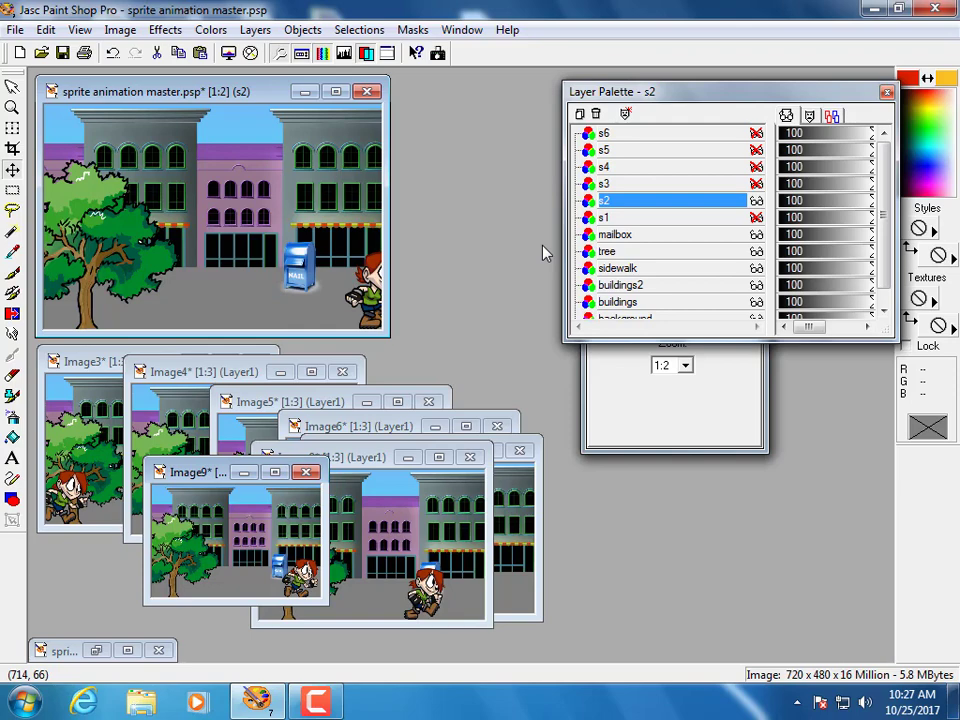
key("ctrl+v")
scroll(328, 242, "down", 3)
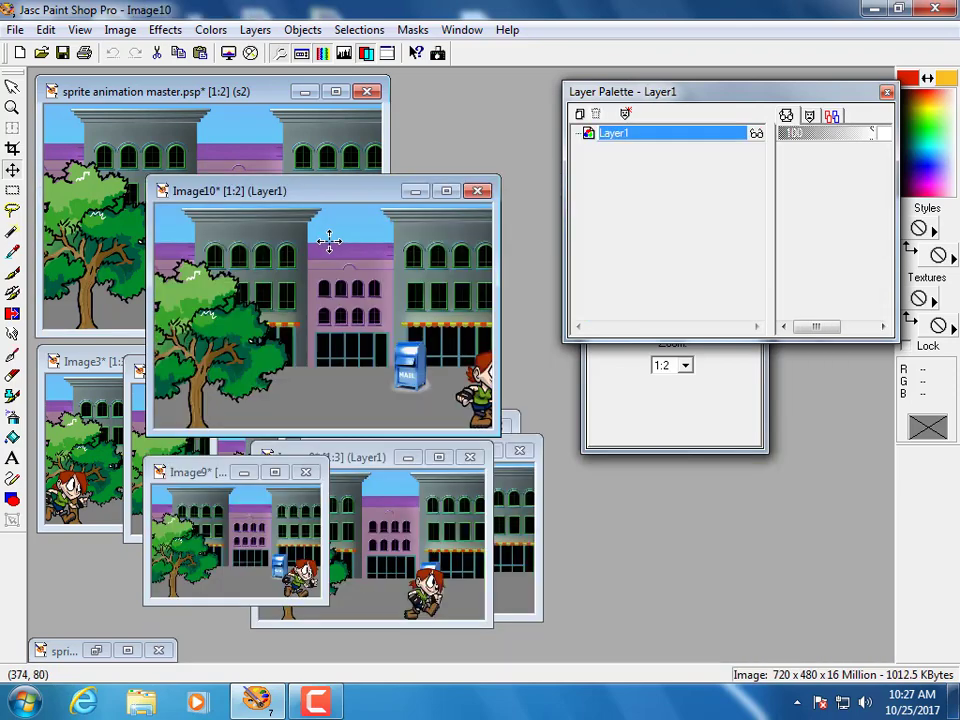
left_click_drag(280, 405, 284, 442)
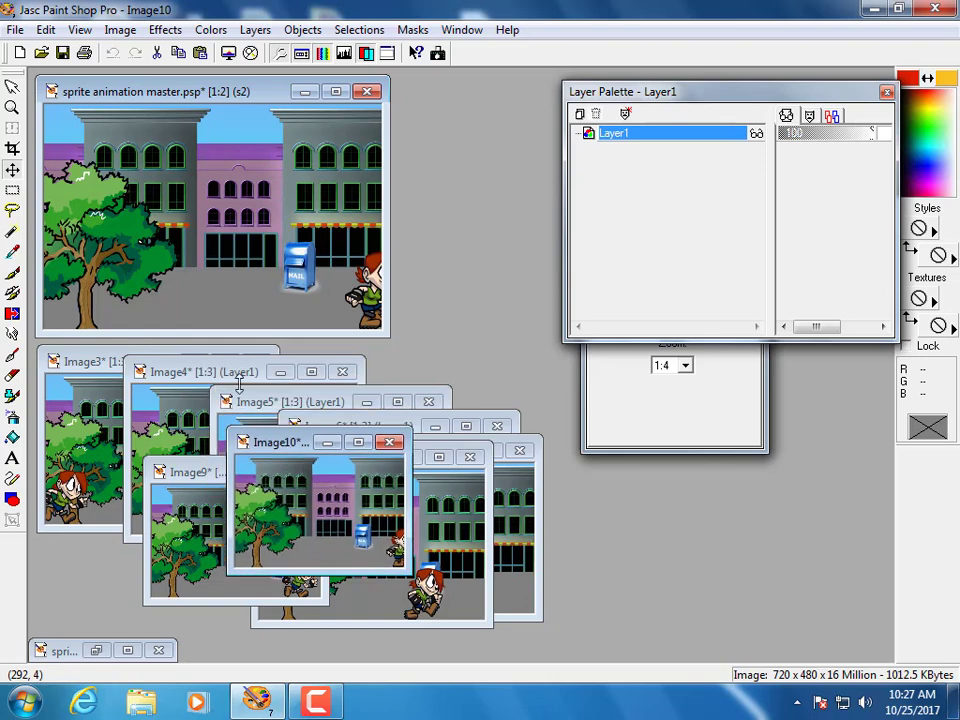
left_click(268, 93)
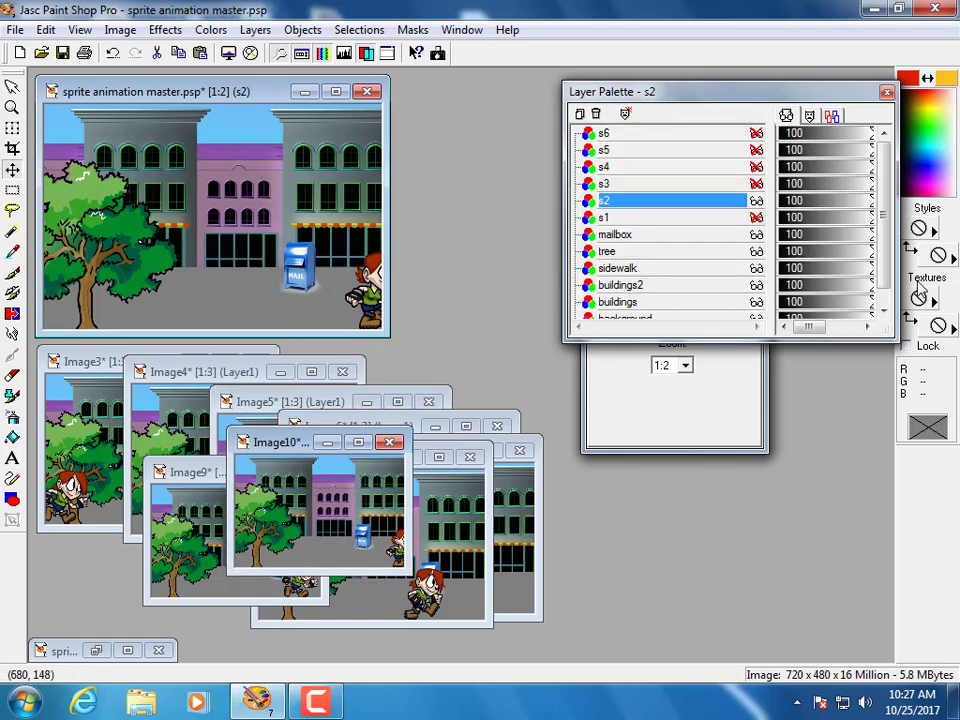
left_click(756, 203)
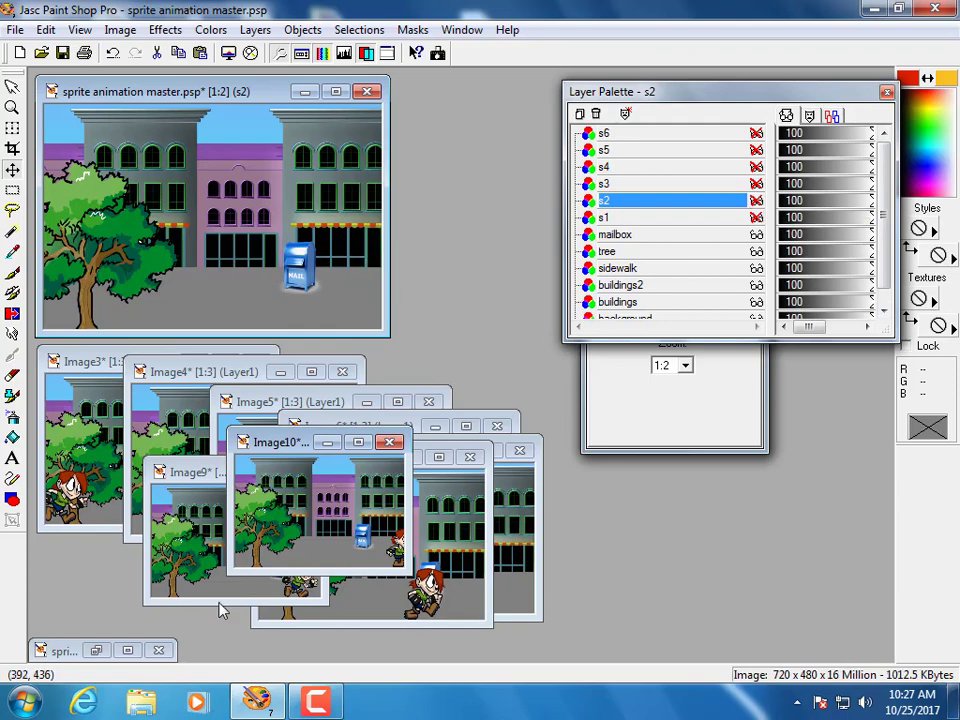
Step: Bring up spritestrip.png at 1:1 and mark a rectangle beside the mailbox in the master to gauge a smaller sprite size
left_click(97, 651)
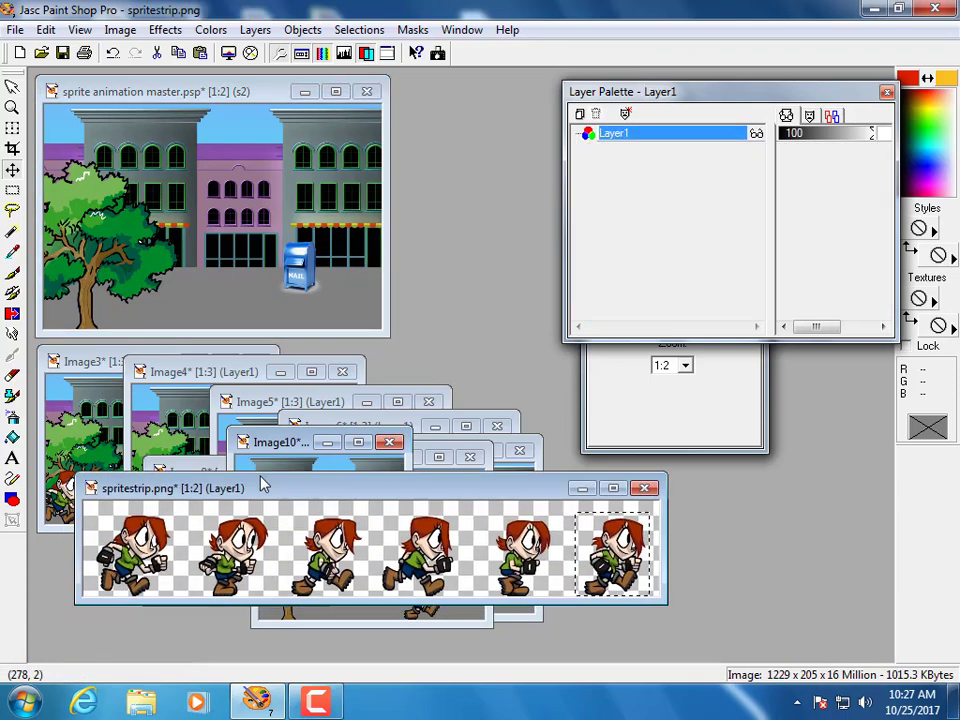
left_click_drag(259, 480, 365, 374)
scroll(335, 424, "up", 1)
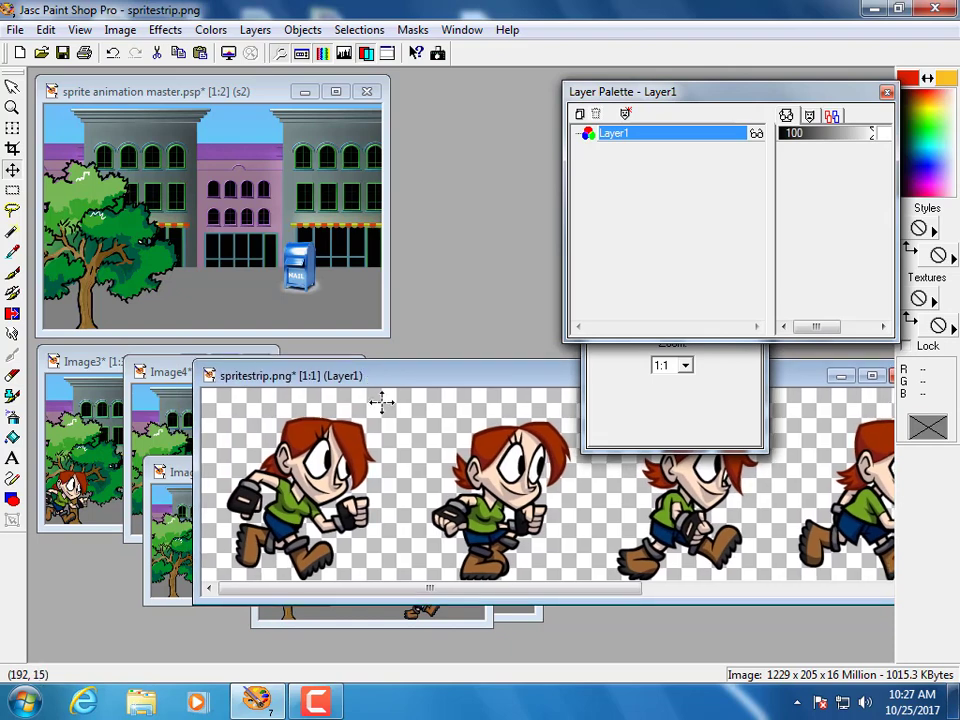
left_click(12, 190)
left_click_drag(346, 256, 352, 285)
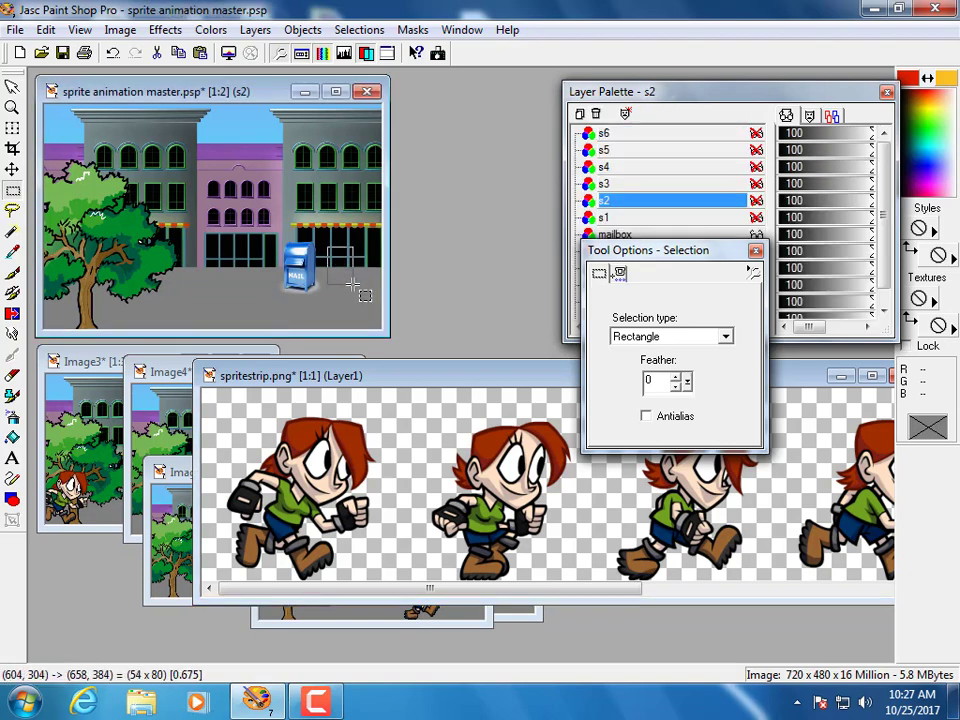
left_click_drag(352, 285, 355, 301)
left_click(296, 400)
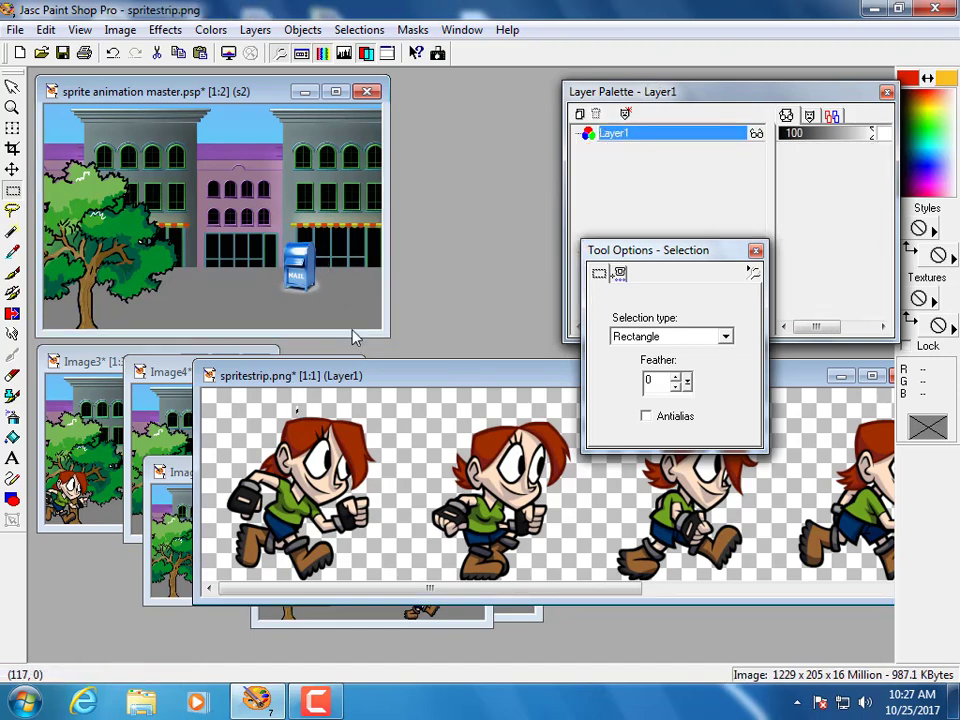
Step: Resize the spritestrip.png image to 719 x 120 pixels, keeping its aspect ratio
left_click_drag(339, 375, 229, 363)
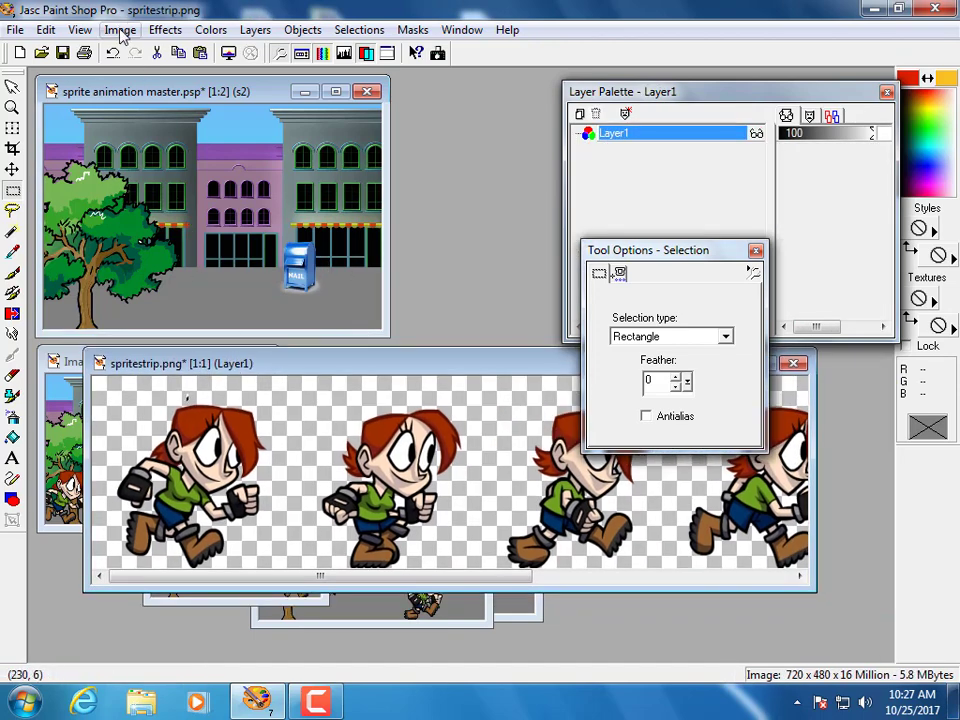
left_click(121, 32)
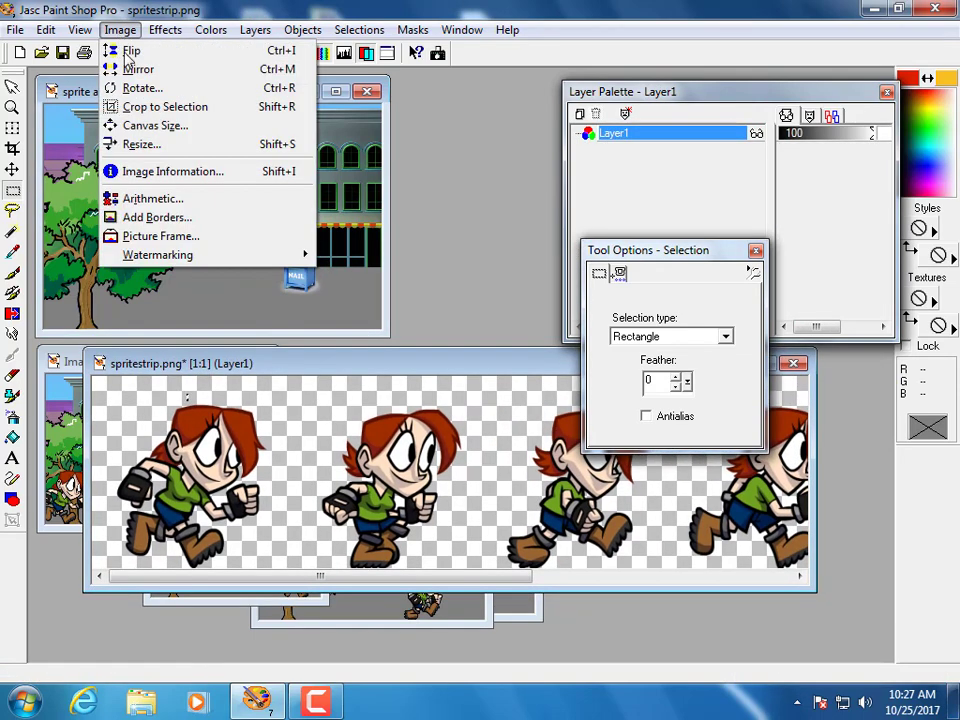
left_click(138, 145)
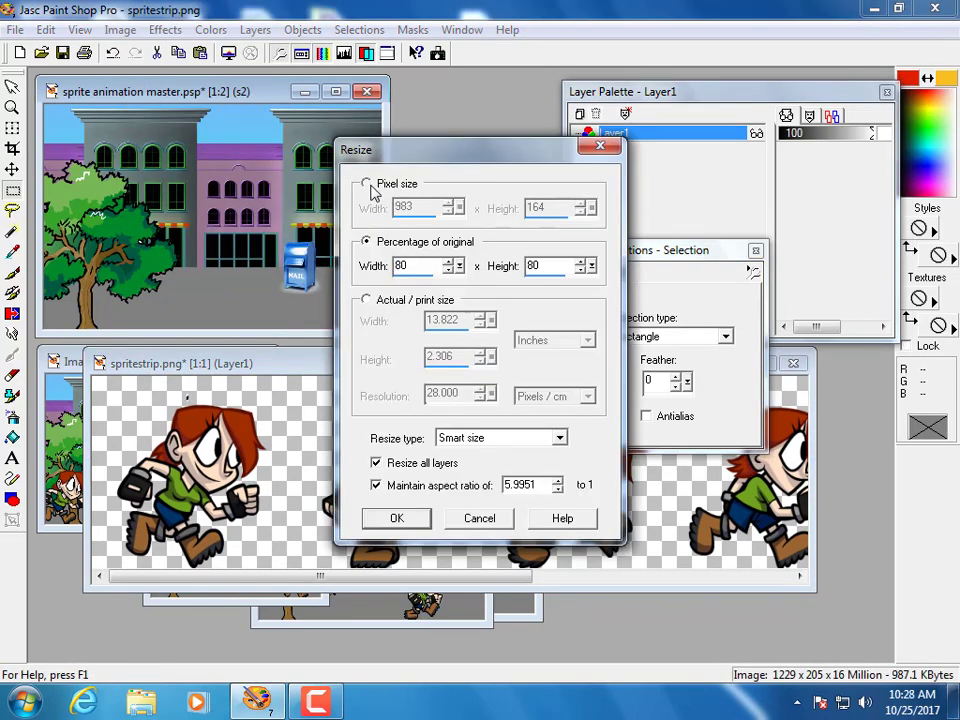
left_click(366, 184)
type("1")
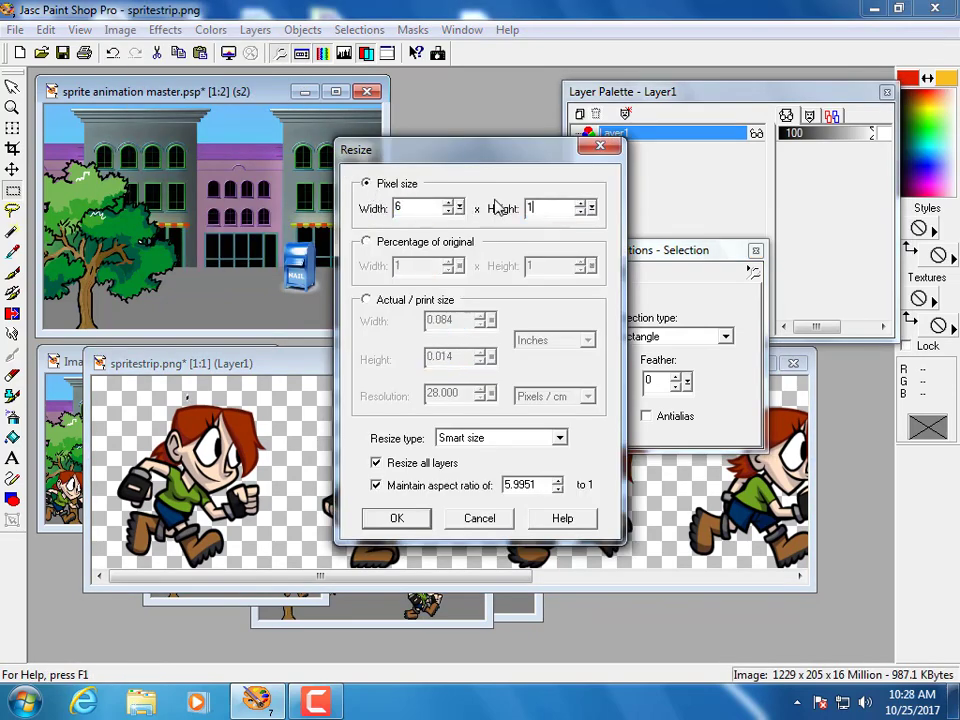
type("20")
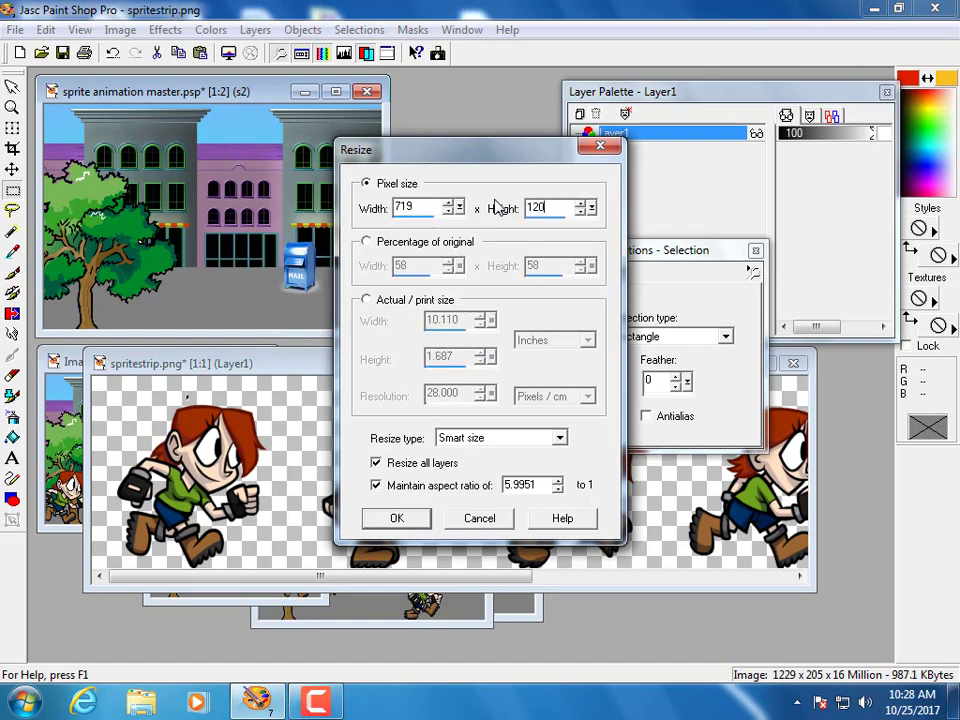
left_click(426, 520)
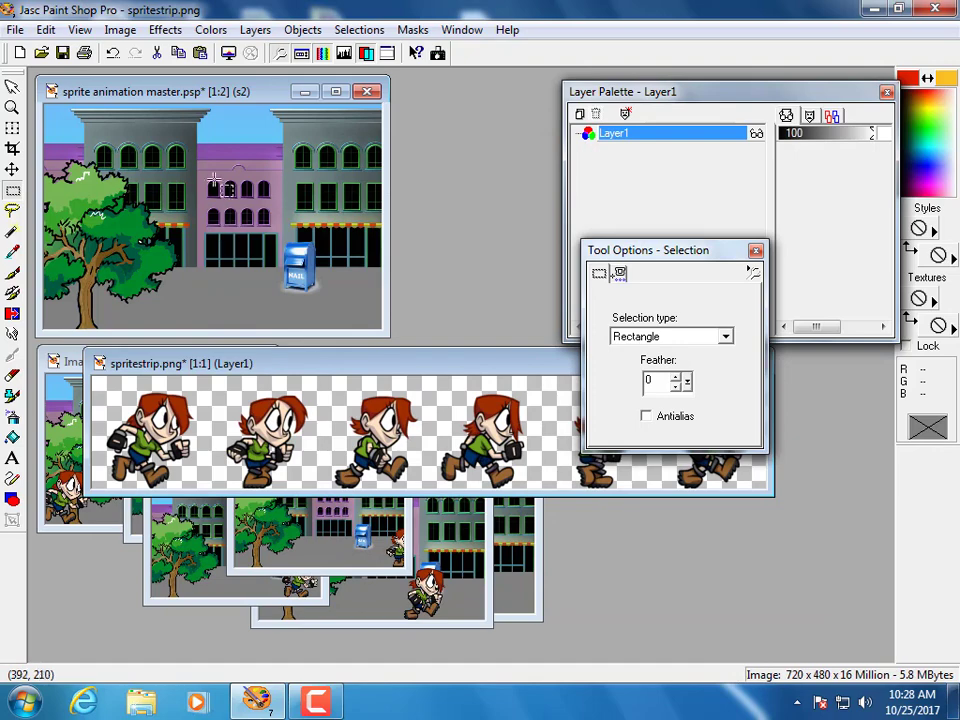
Step: Mirror the sprite strip so the poses face left, and select its leftmost pose with a rectangular selection
left_click(122, 32)
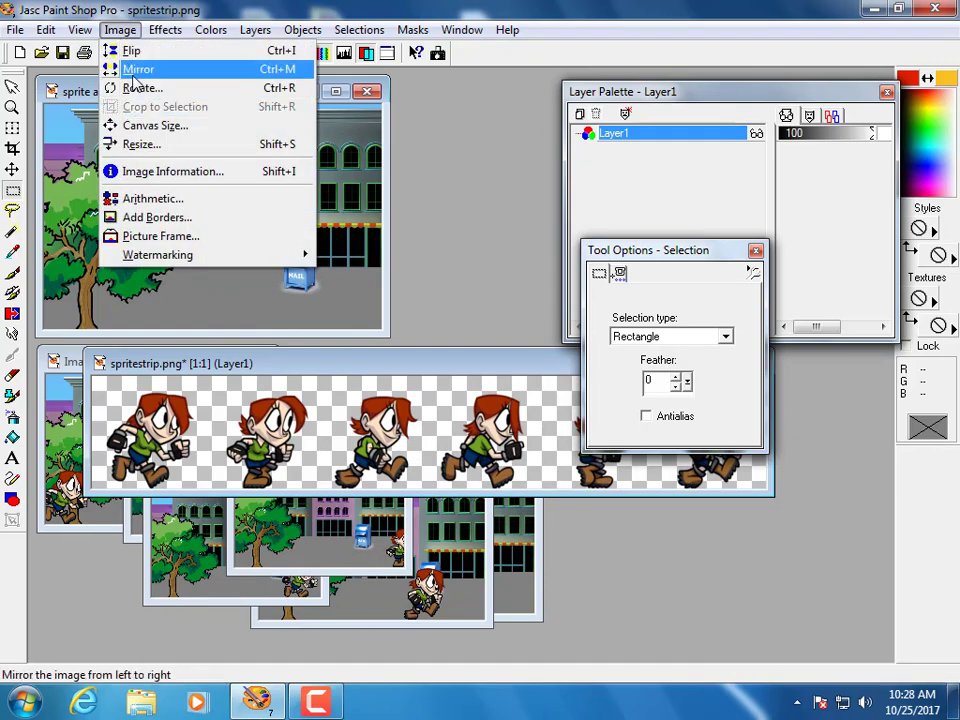
left_click(137, 69)
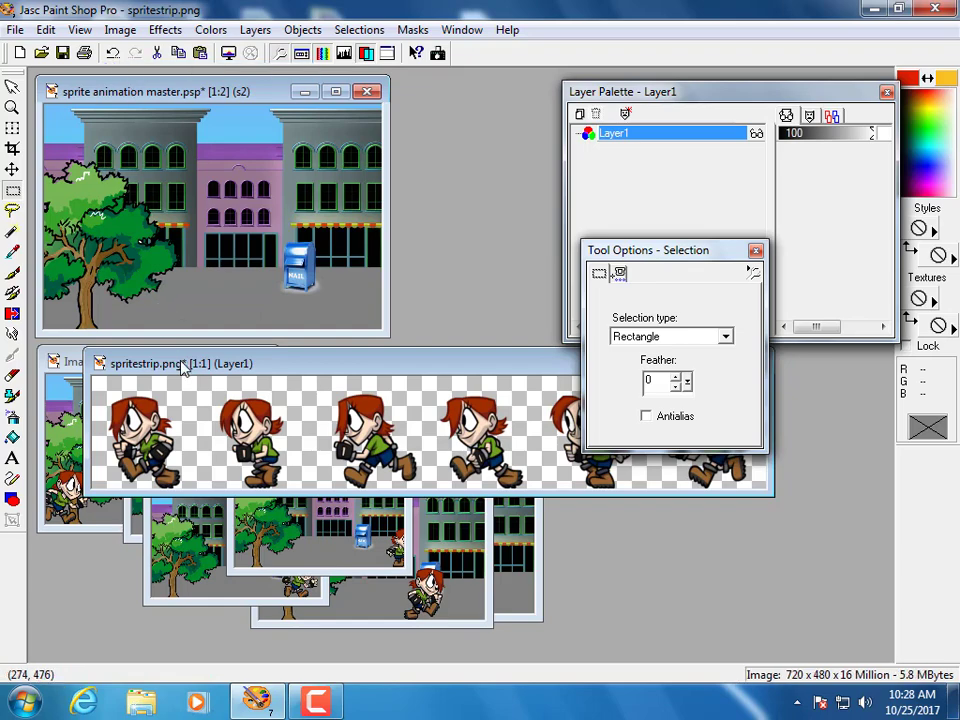
left_click_drag(183, 368, 235, 378)
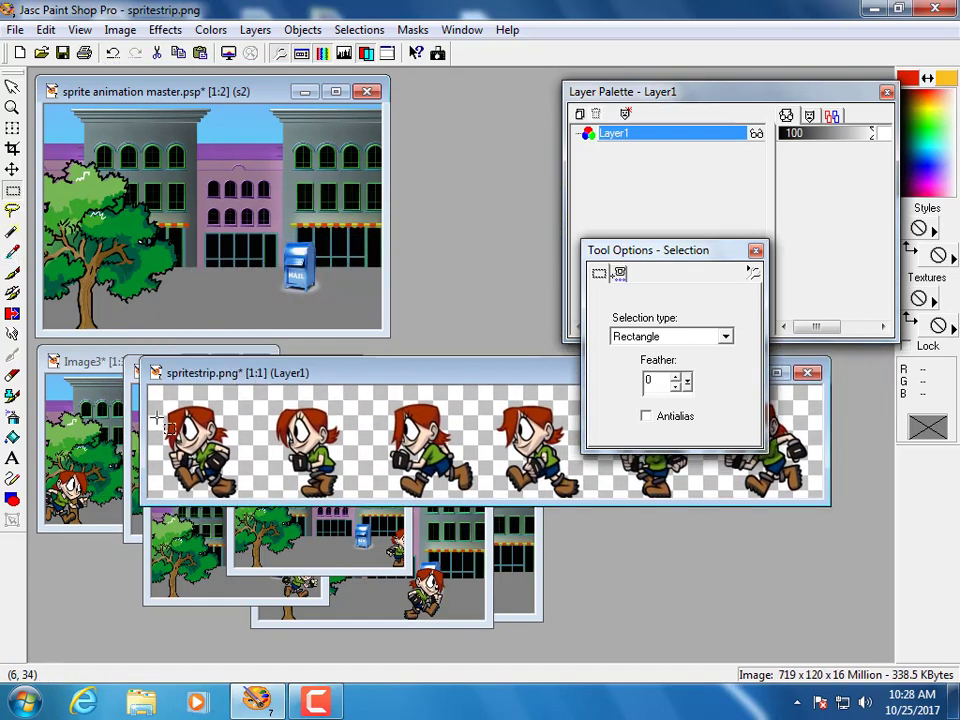
left_click_drag(158, 404, 253, 505)
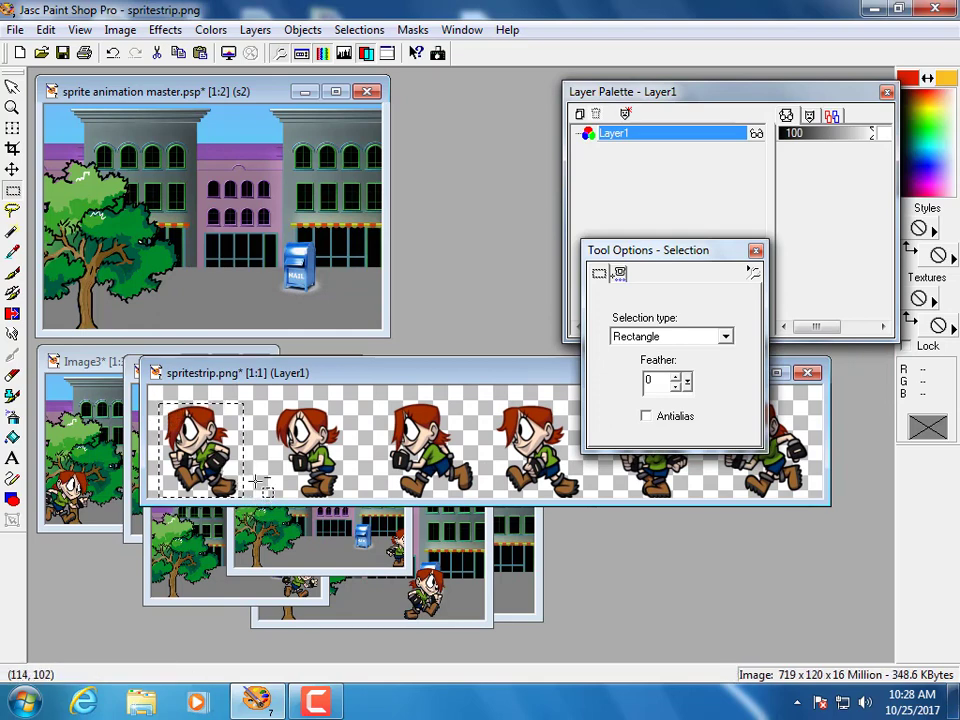
Step: Paste the mirrored pose into the master as a new layer, clear the selection, and move the pose behind the mailbox near the scene's right edge
left_click(261, 93)
left_click_drag(645, 264, 649, 458)
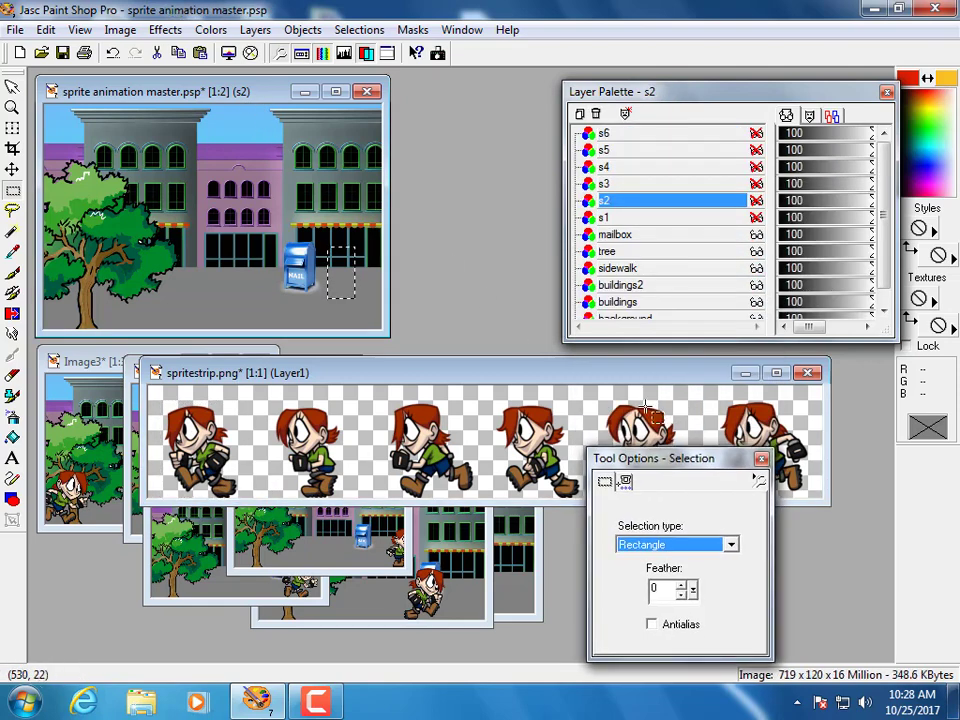
key("ctrl+l")
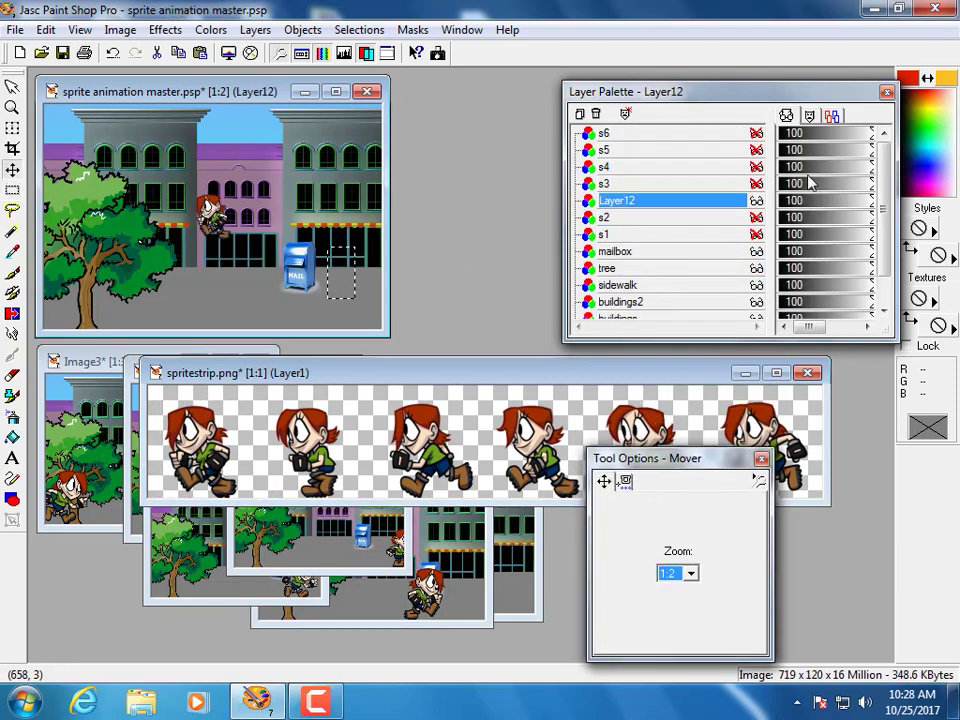
left_click(359, 29)
left_click(366, 72)
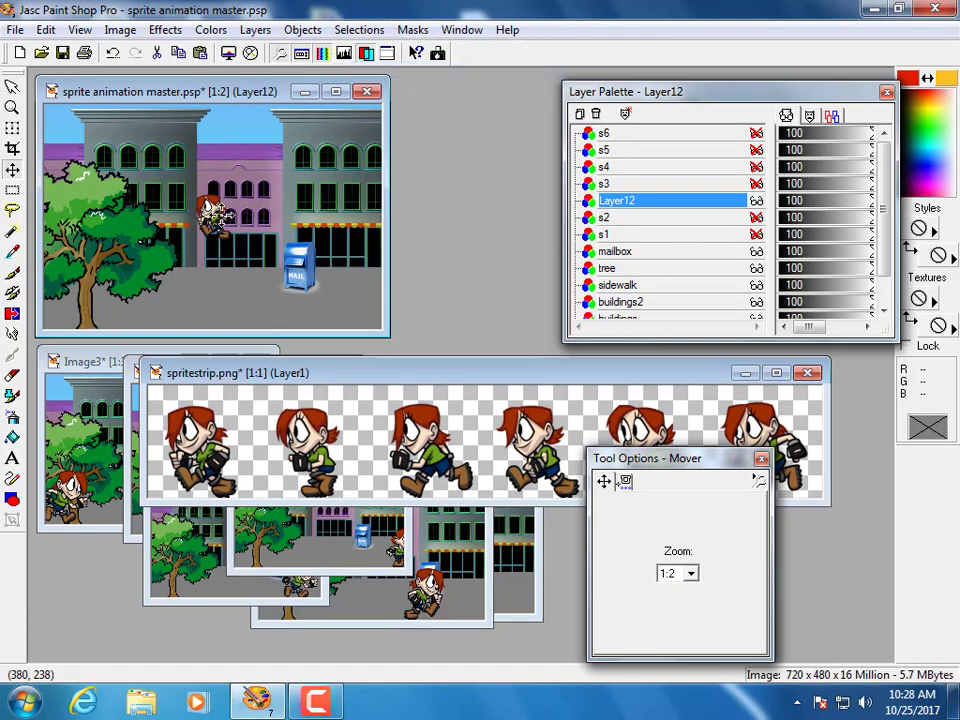
left_click_drag(215, 210, 373, 253)
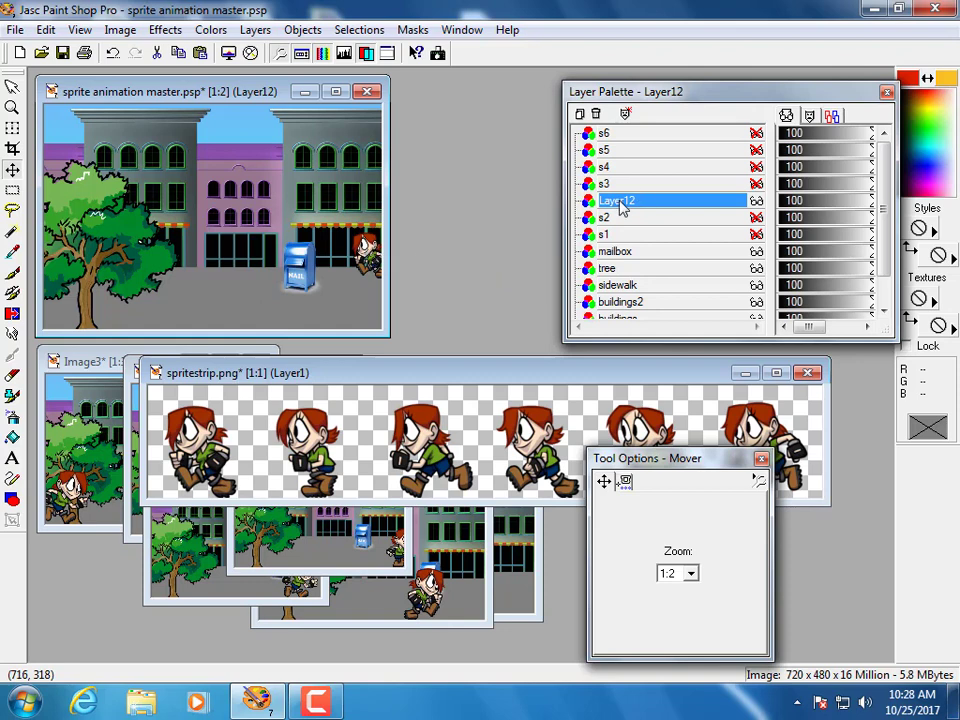
Step: Move the new sprite layer directly below the mailbox layer and rename it "copy S1"
left_click_drag(622, 205, 624, 256)
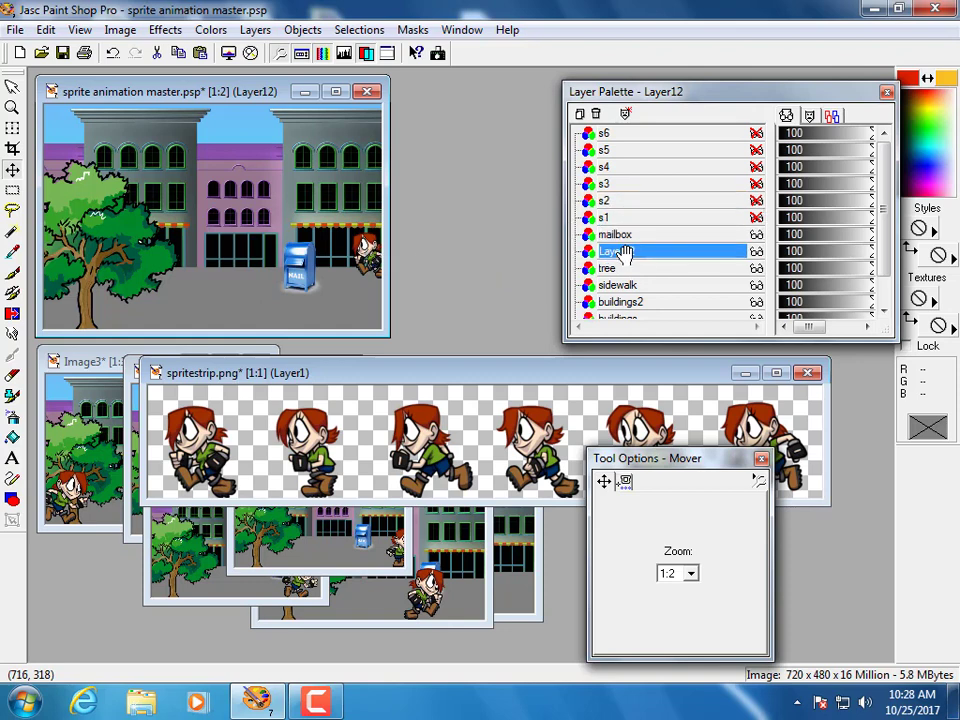
double_click(626, 253)
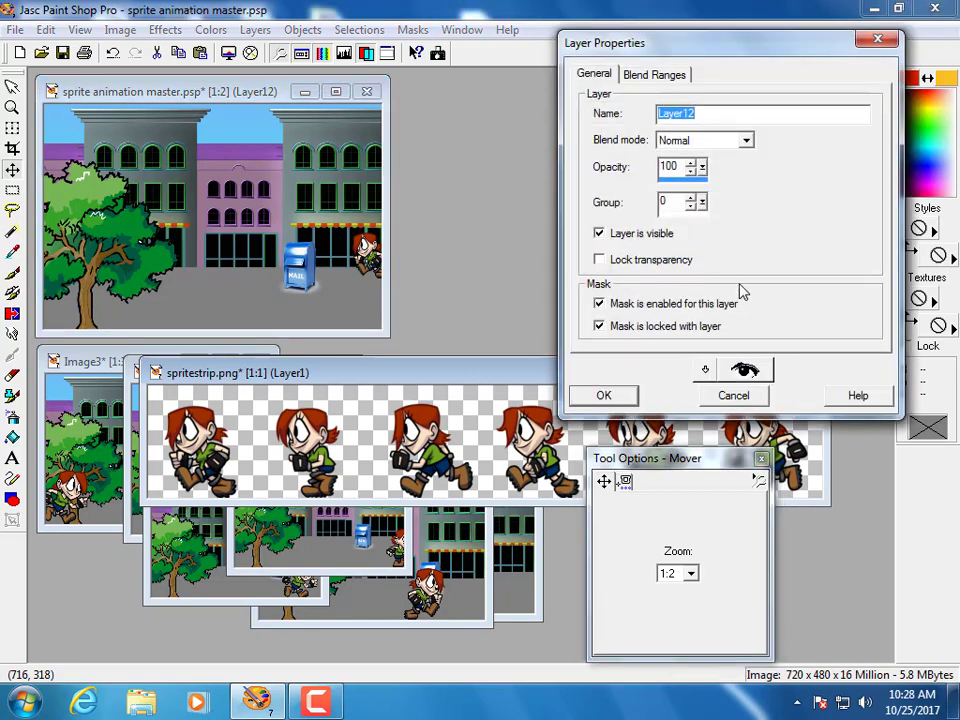
type("copy S1")
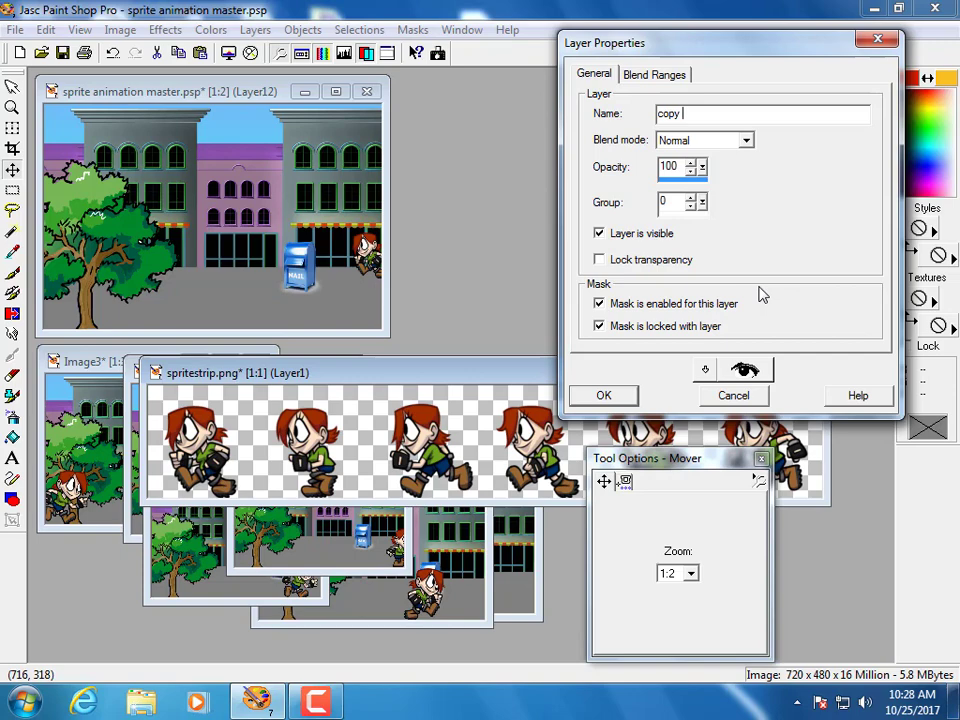
Step: Name the first copied runner's layer copy S1
left_click(604, 396)
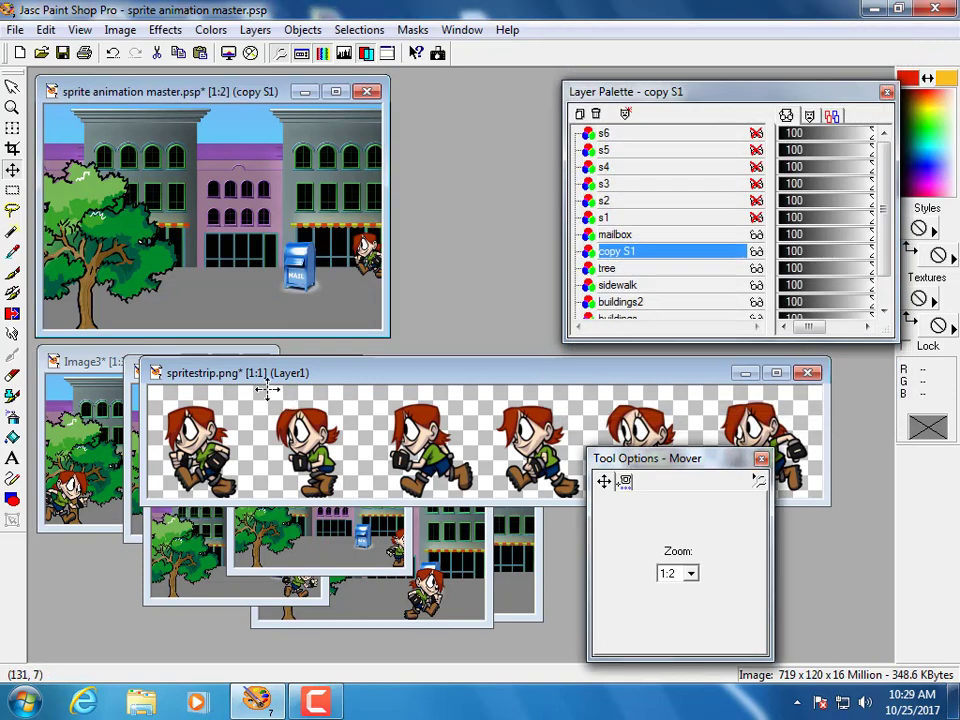
Step: Copy the second runner from spritestrip.png into sprite animation master.psp as a new layer, placed just left of the first runner
left_click(11, 192)
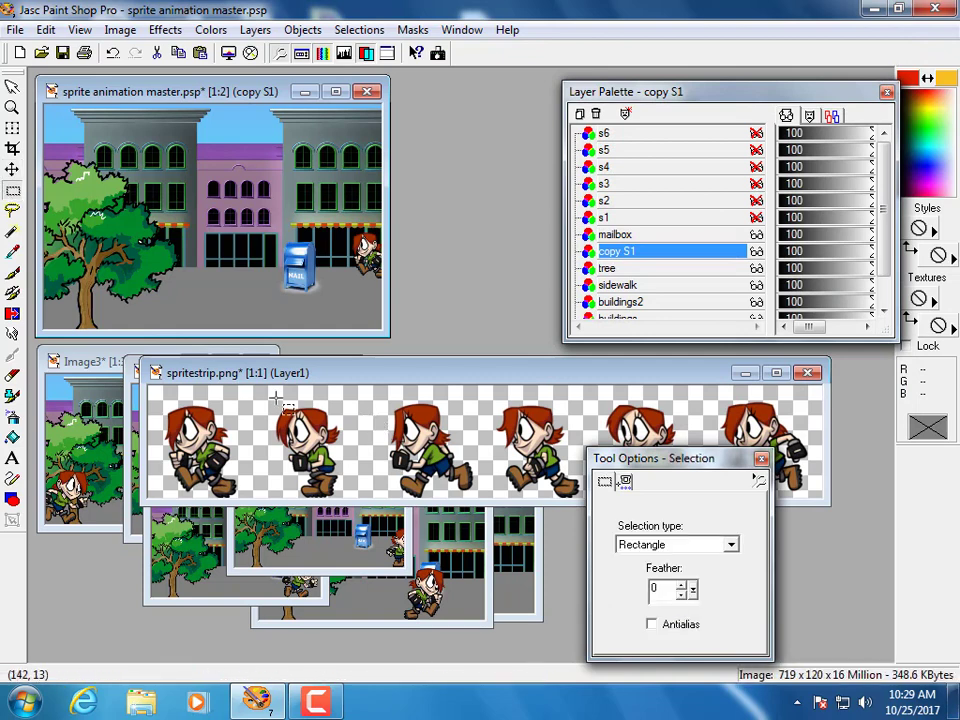
left_click_drag(268, 405, 352, 505)
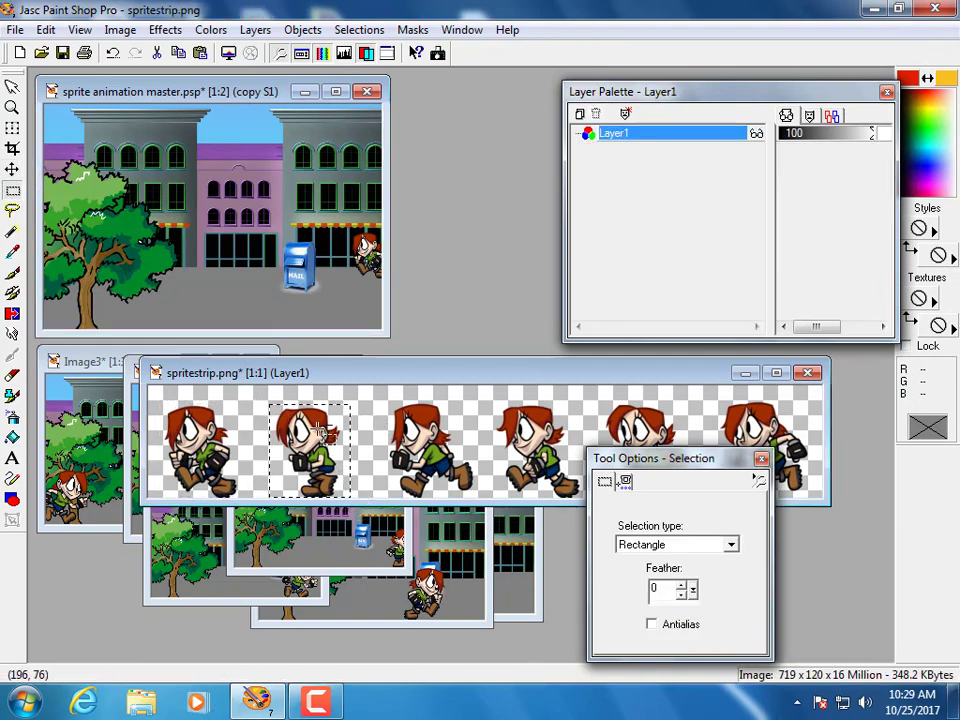
left_click(250, 92)
key("ctrl+l")
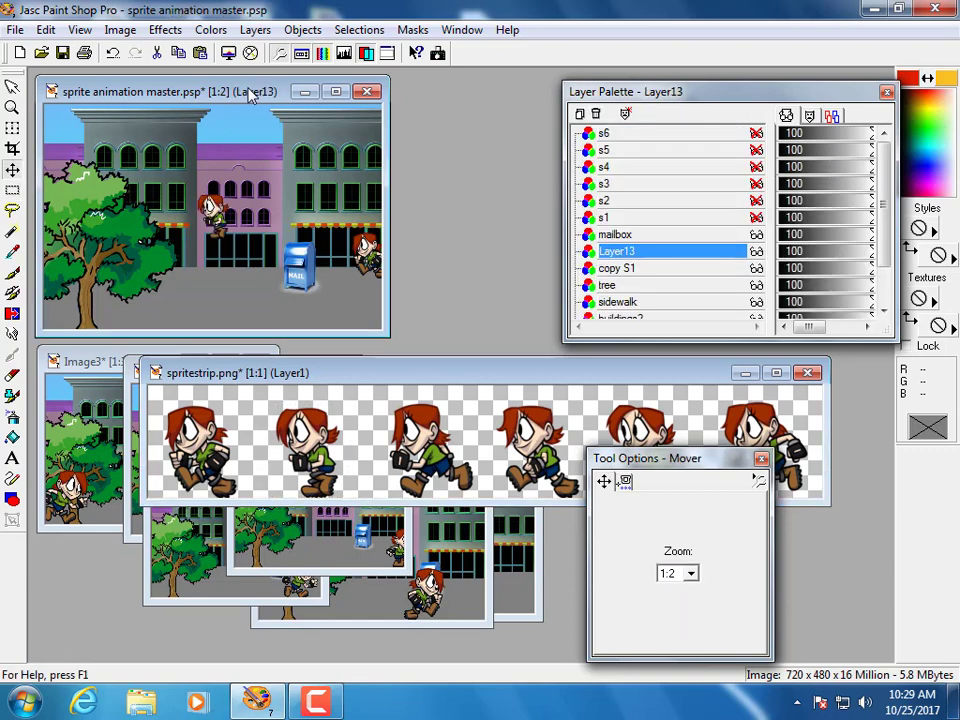
left_click_drag(222, 218, 339, 245)
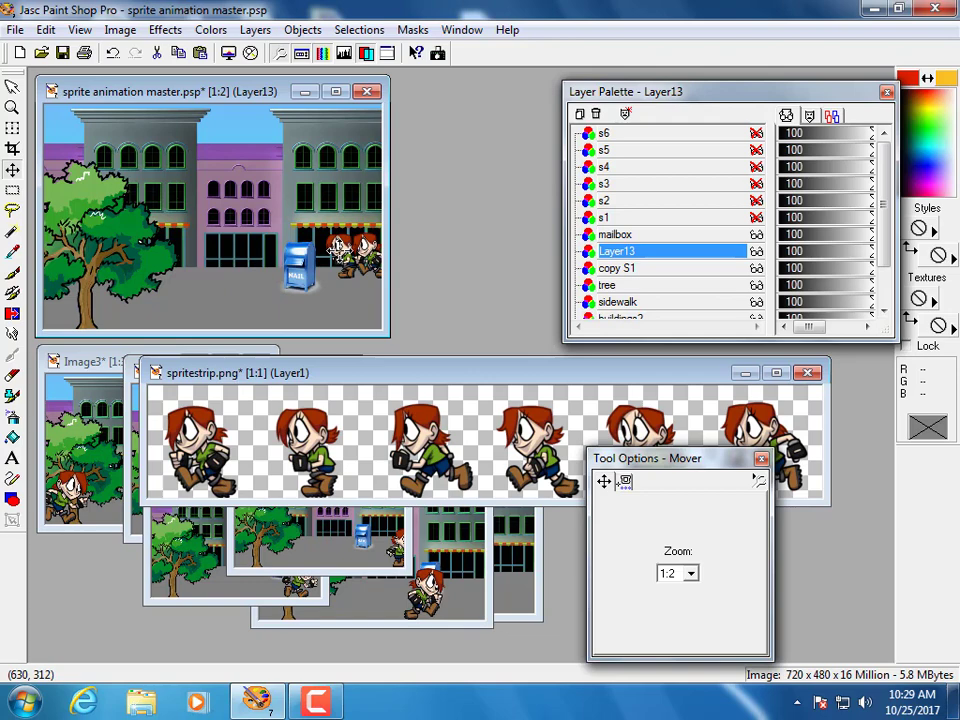
Step: Rename the second runner's new layer as copy S2
double_click(625, 253)
type("COPY S2")
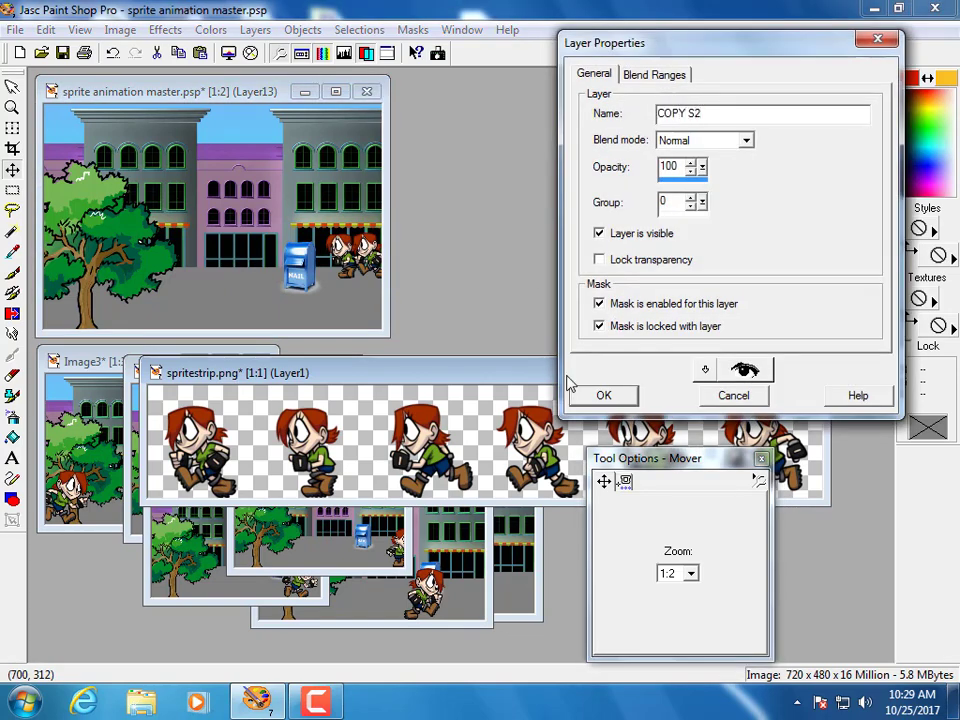
left_click_drag(684, 113, 657, 113)
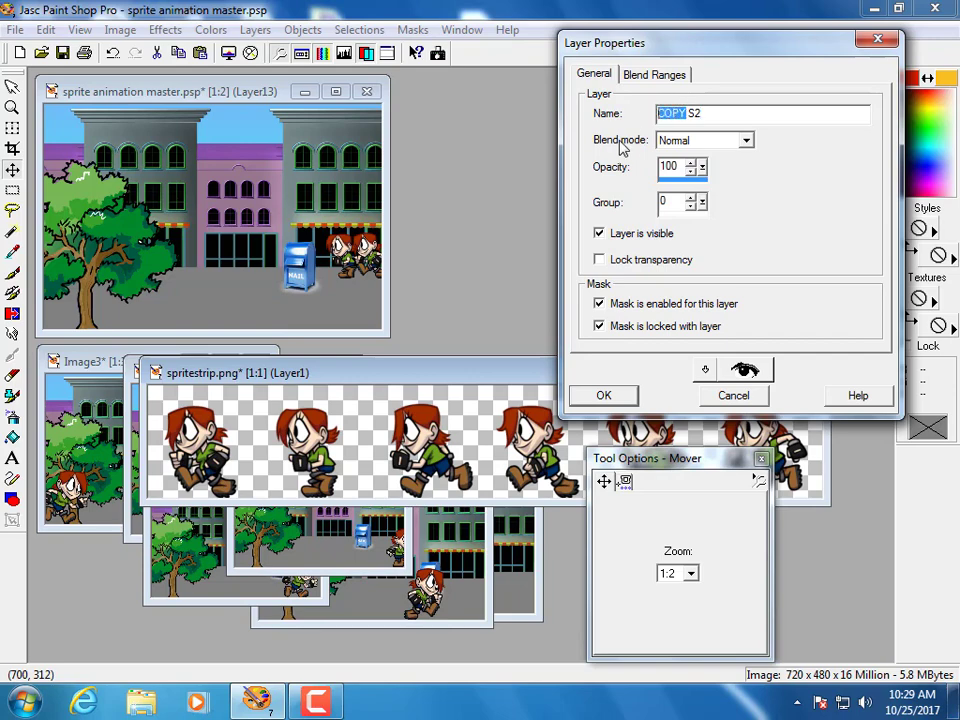
type("copy")
left_click(604, 393)
Step: Copy the third runner from spritestrip.png into the master image as a new layer, placed left of the second runner behind the mailbox
left_click_drag(456, 380, 440, 376)
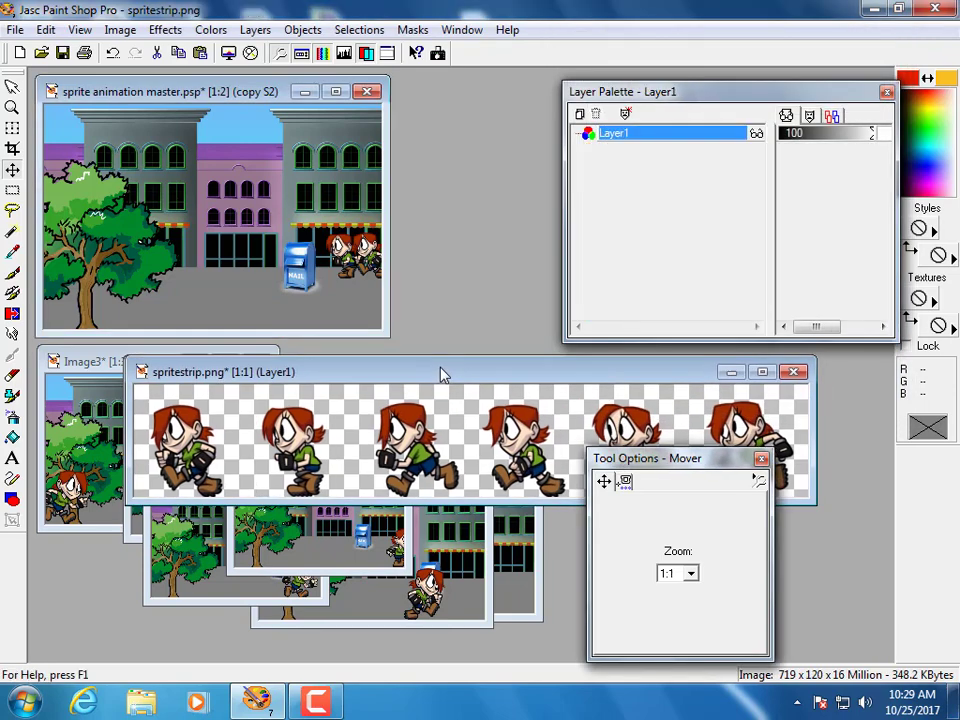
left_click(12, 190)
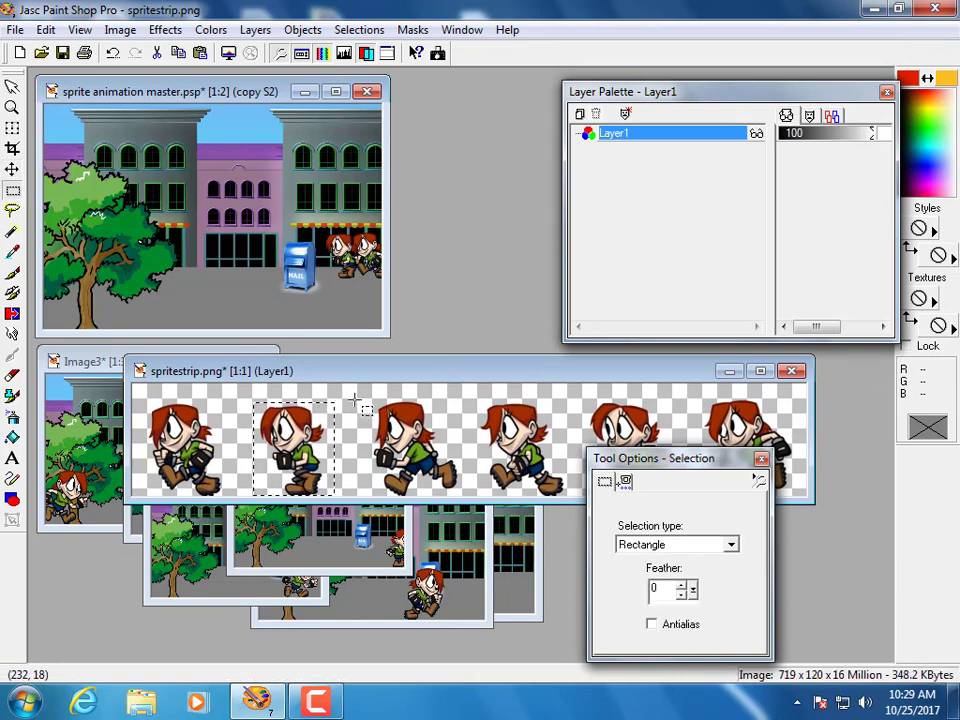
left_click_drag(362, 399, 462, 497)
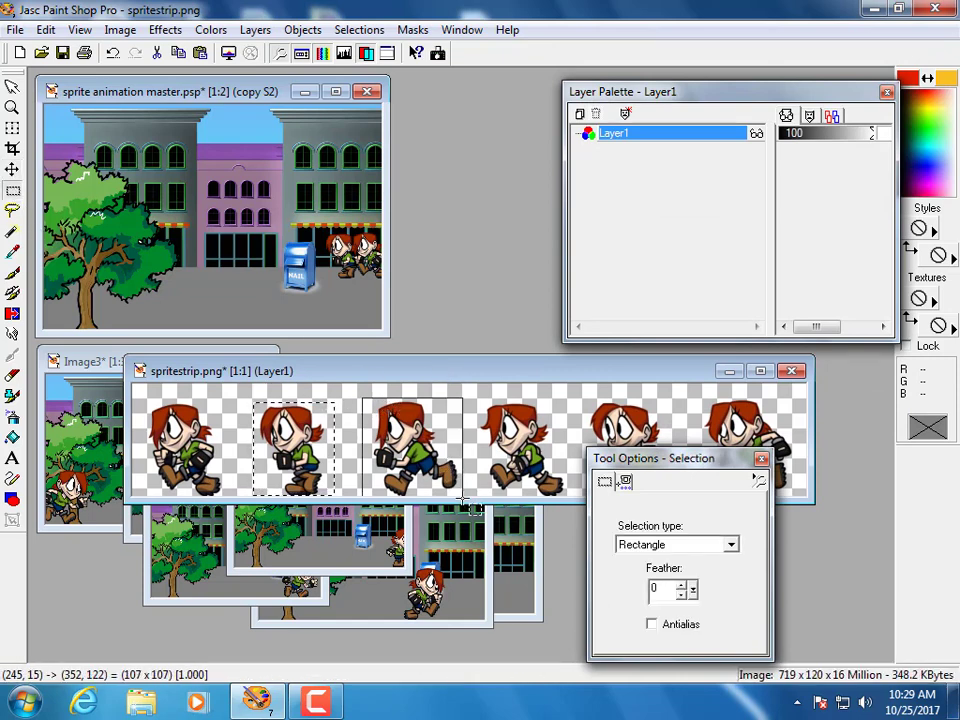
left_click(267, 90)
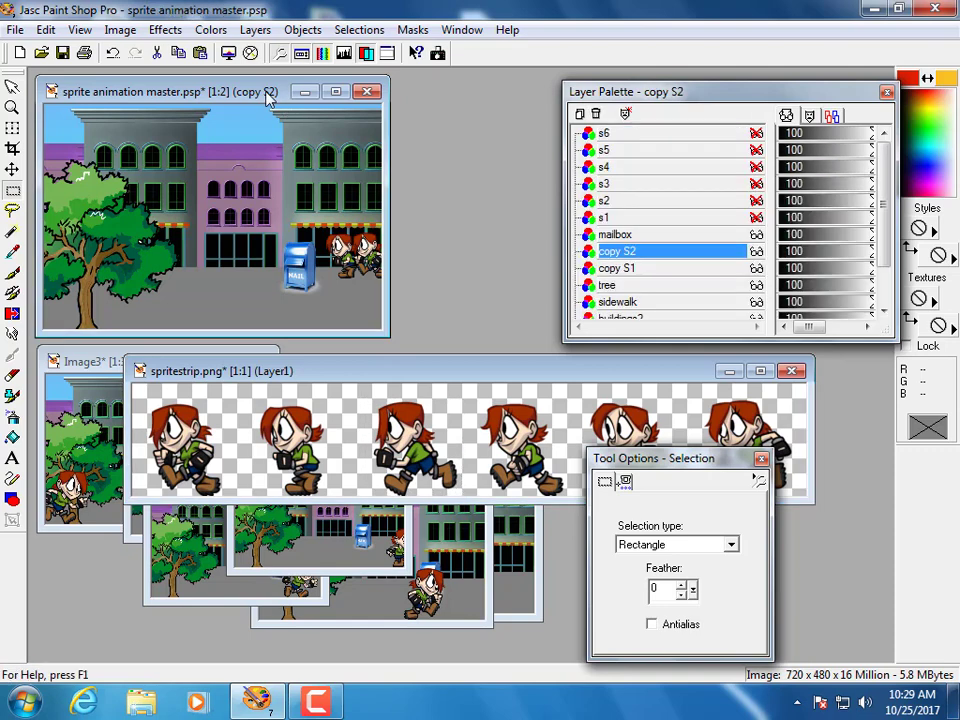
key("ctrl+l")
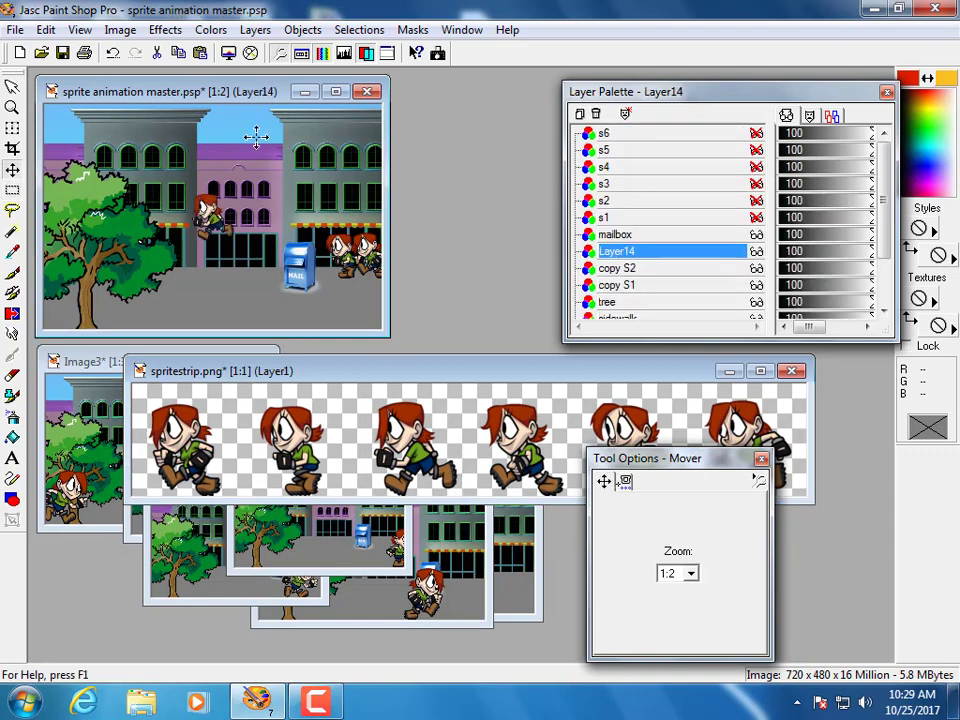
left_click_drag(199, 216, 314, 259)
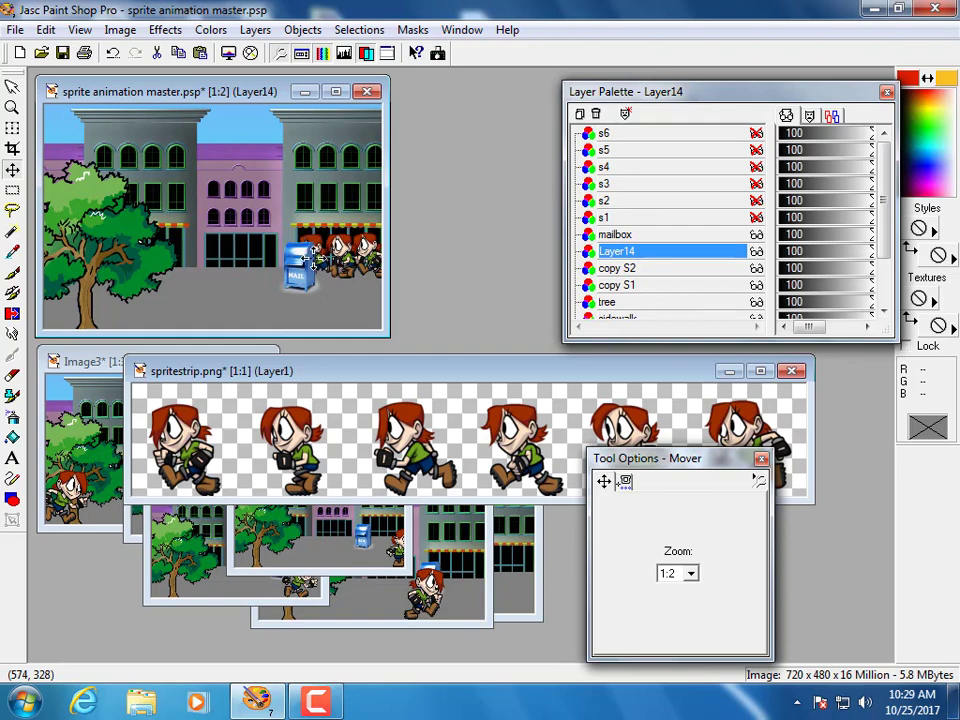
Step: Rename the third runner's new layer as copy S3 and hide the mailbox layer
double_click(638, 254)
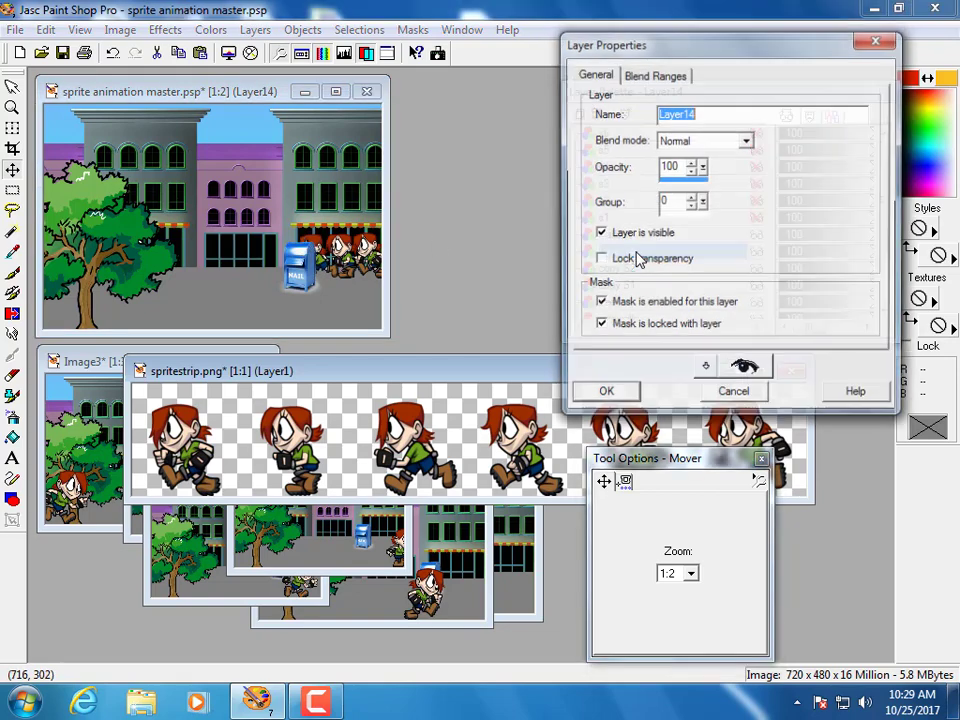
type("copy S3")
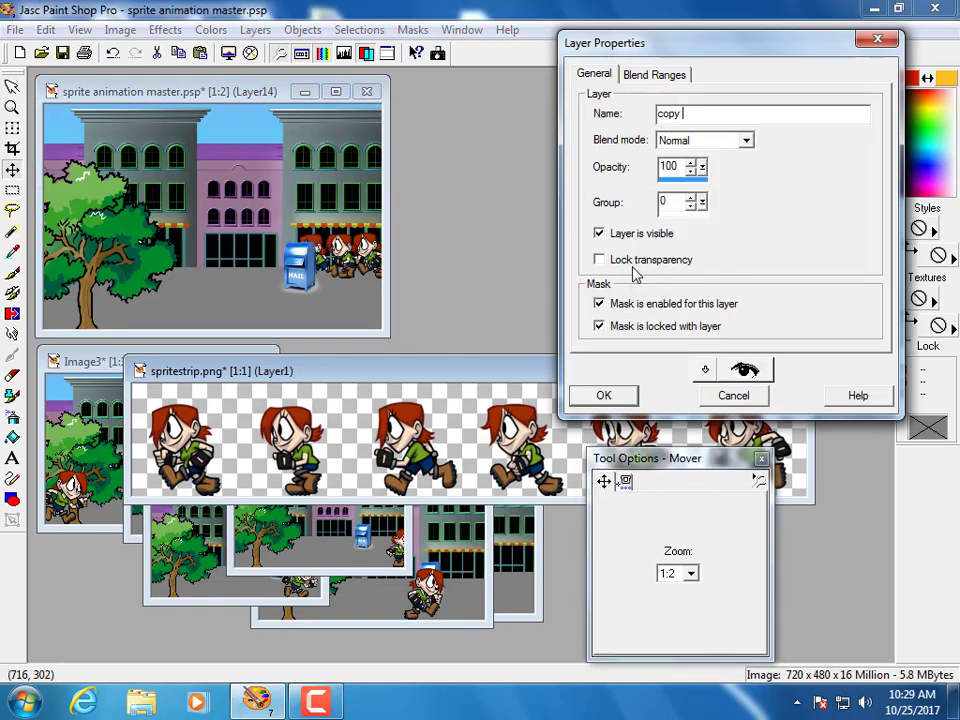
left_click(605, 396)
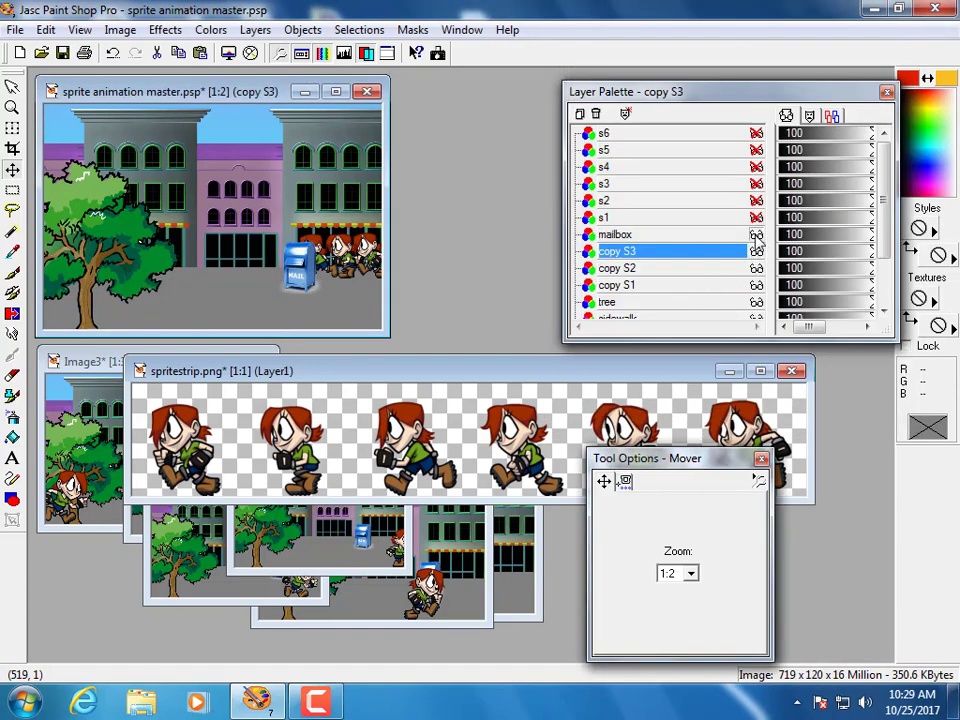
Step: Copy the fourth runner from spritestrip.png into the master image as a new layer, placed just left of the third runner
left_click(312, 372)
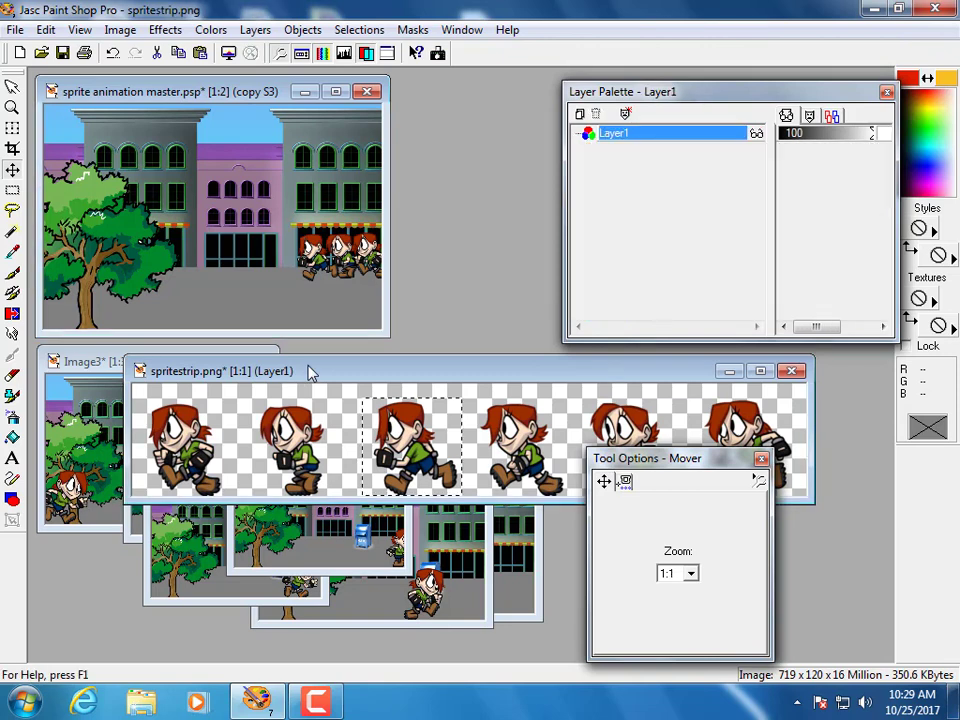
left_click_drag(614, 461, 692, 463)
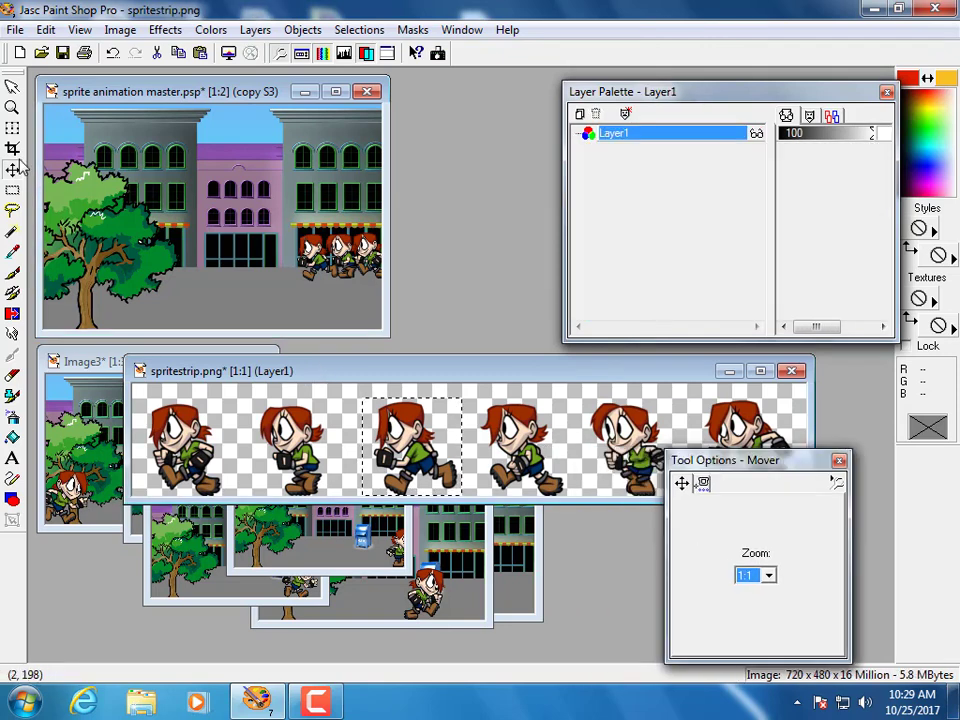
left_click(15, 189)
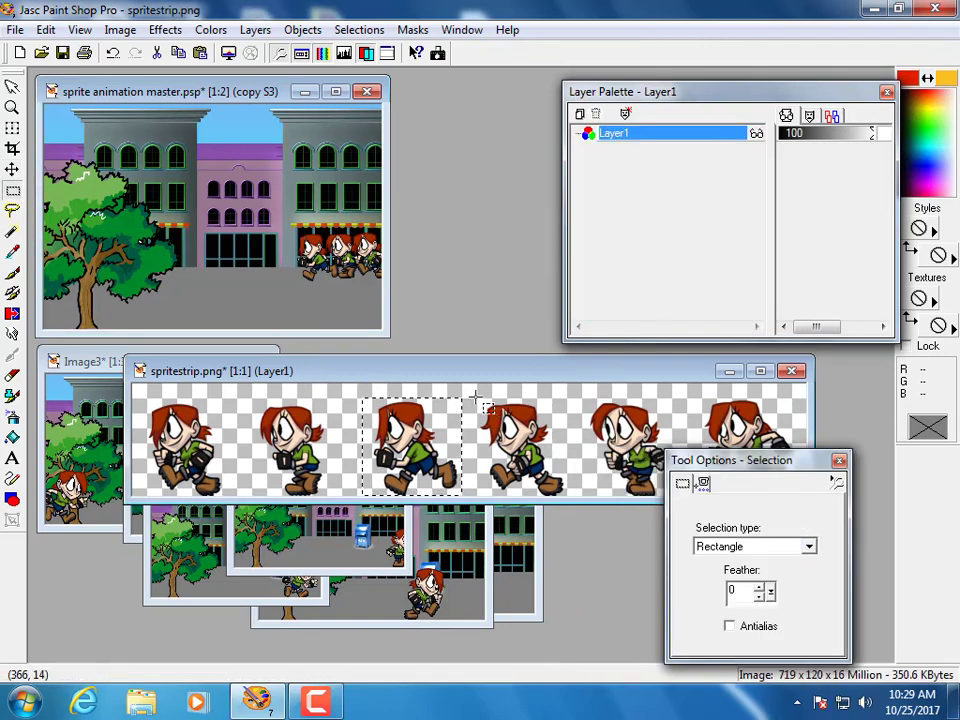
left_click_drag(476, 394, 577, 505)
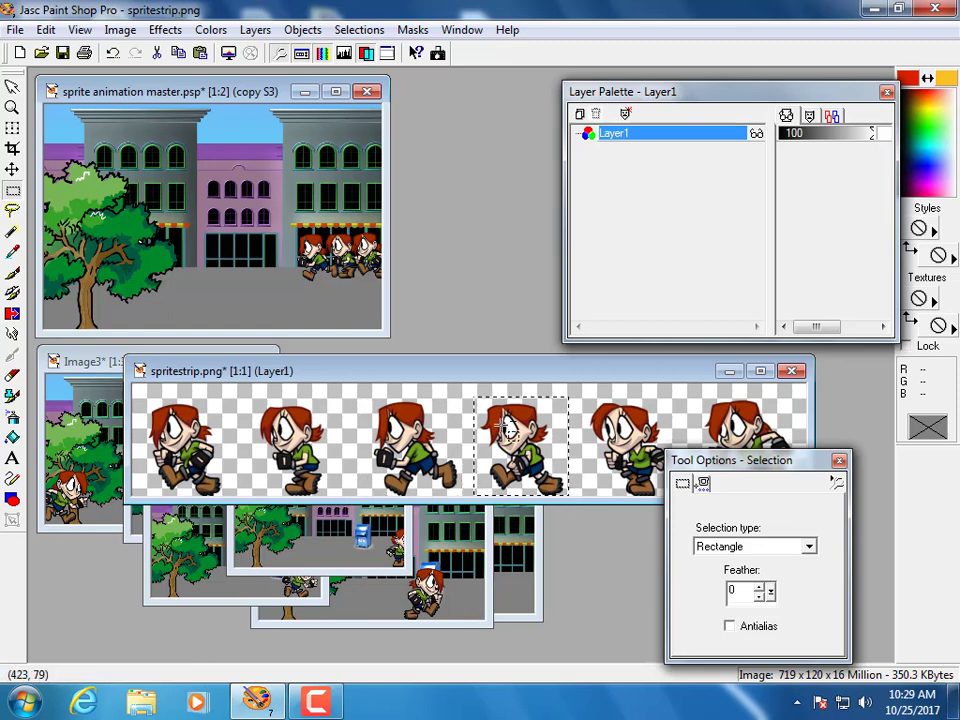
left_click(255, 93)
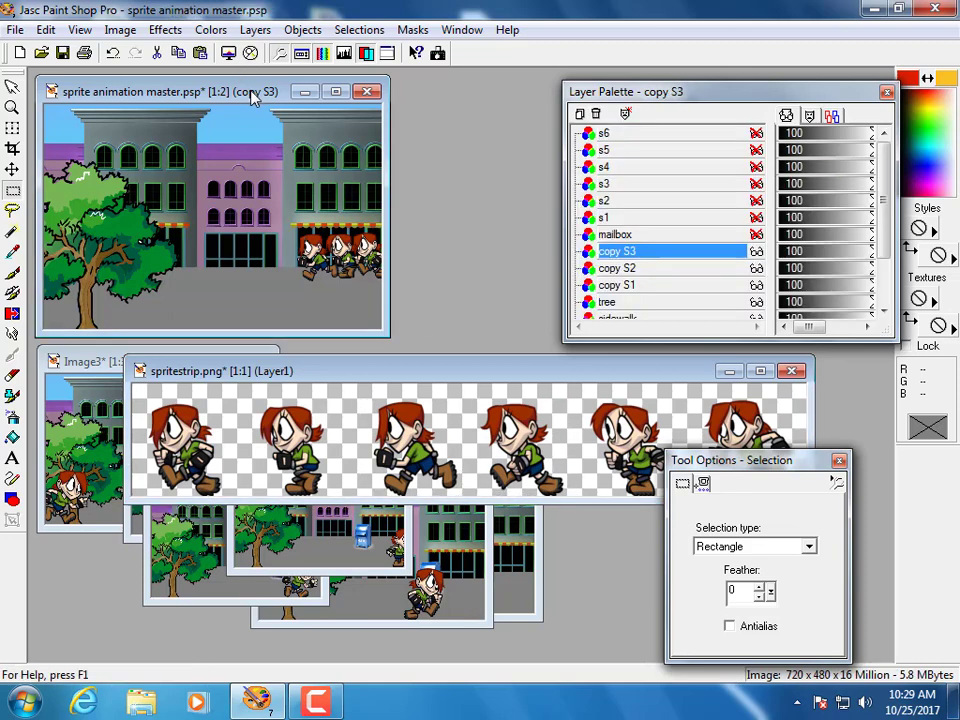
key("ctrl+l")
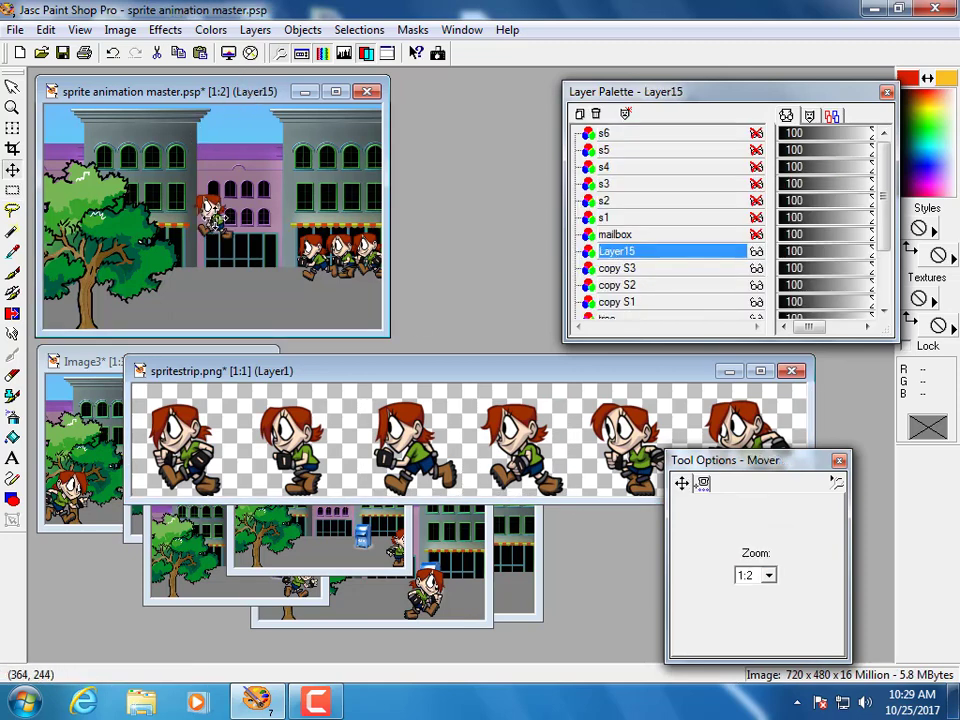
left_click_drag(236, 230, 295, 264)
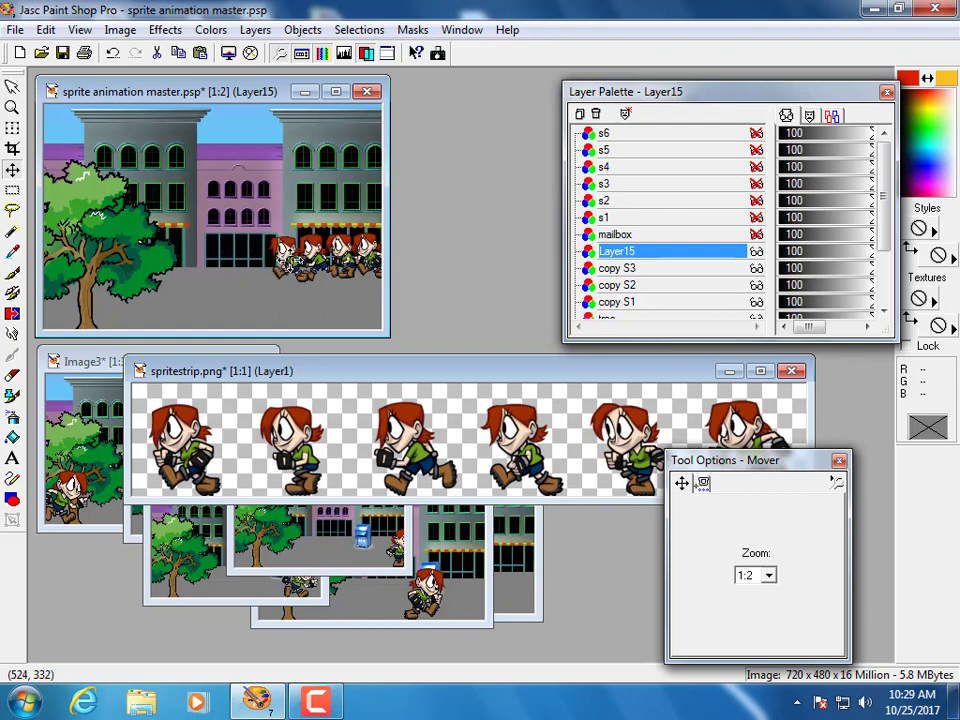
Step: Rename the fourth runner's new layer as copy S4
double_click(636, 255)
type("copy S4")
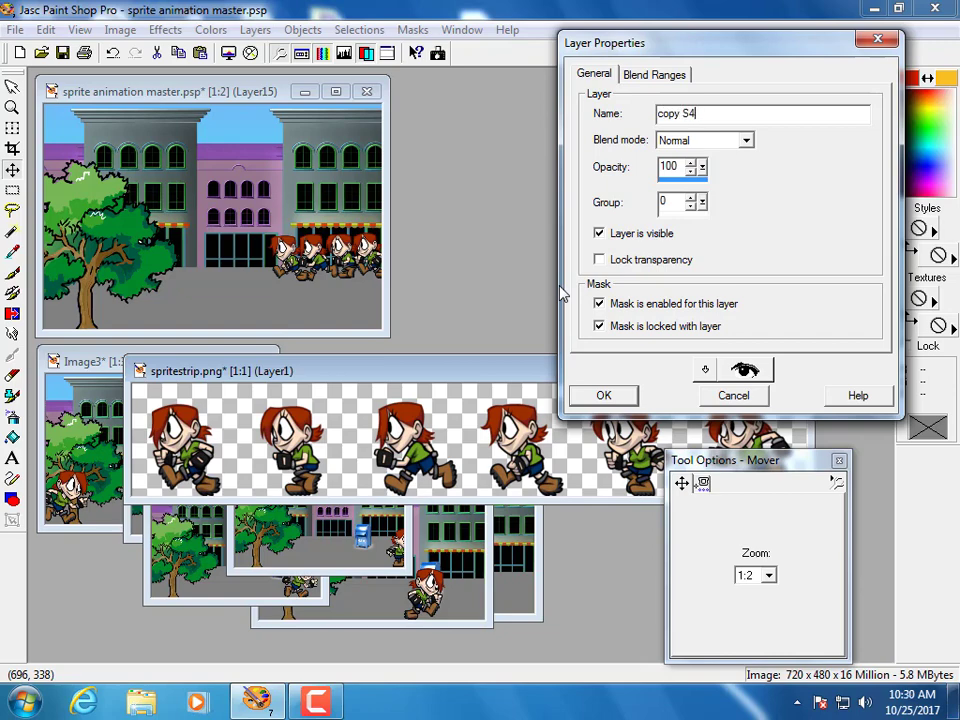
left_click(604, 395)
Step: Copy the fifth runner from spritestrip.png into the master image as a new layer, placed just left of the fourth runner
left_click(493, 372)
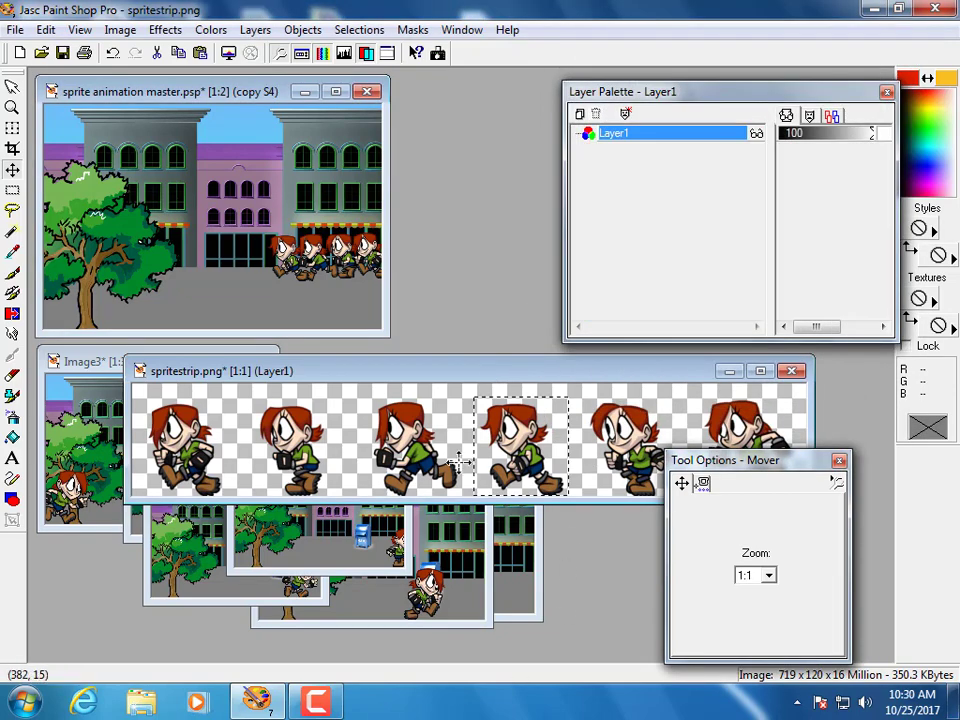
left_click(12, 190)
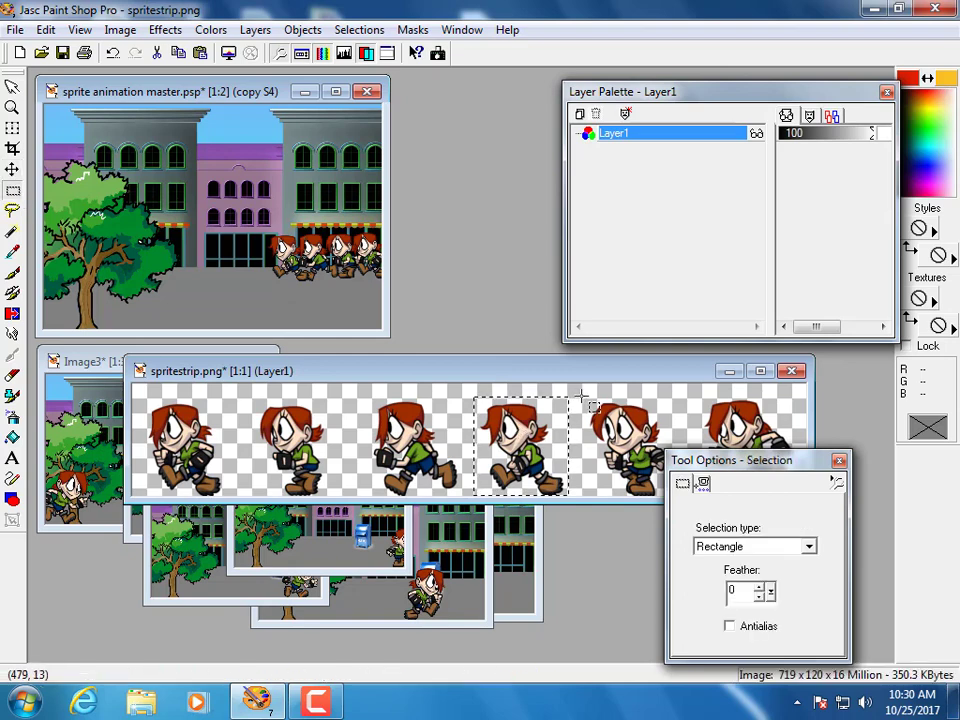
left_click_drag(576, 389, 681, 525)
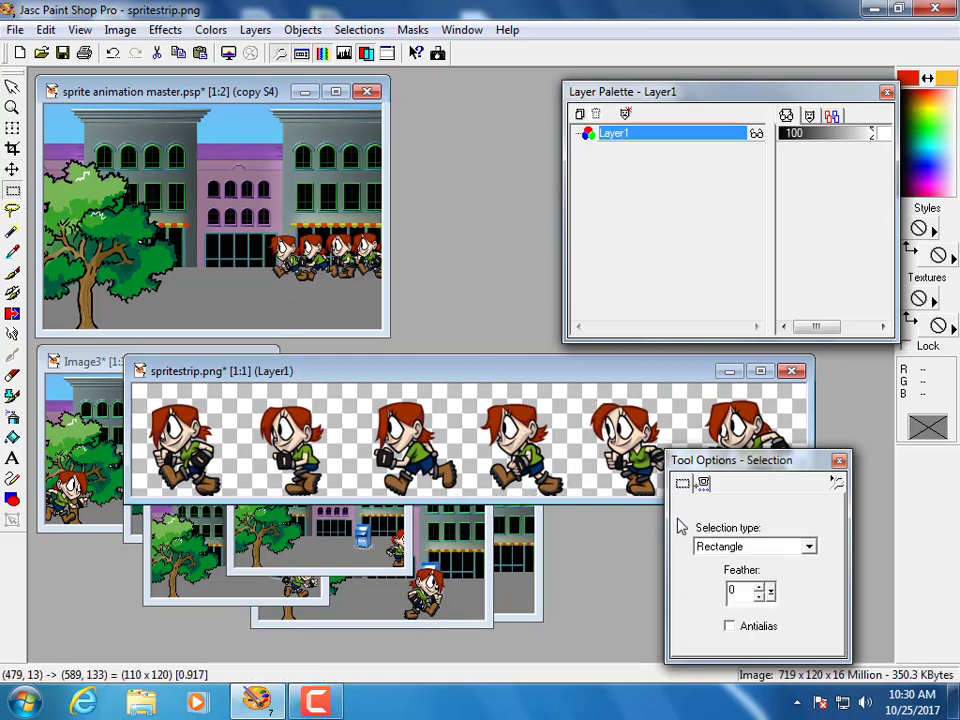
left_click(244, 91)
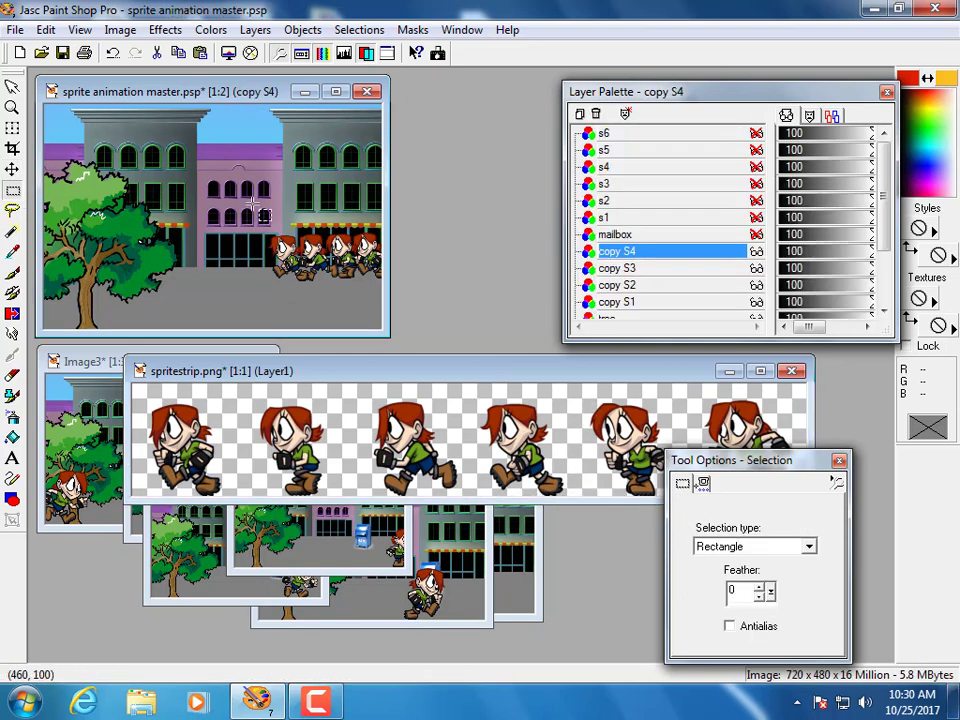
key("ctrl+l")
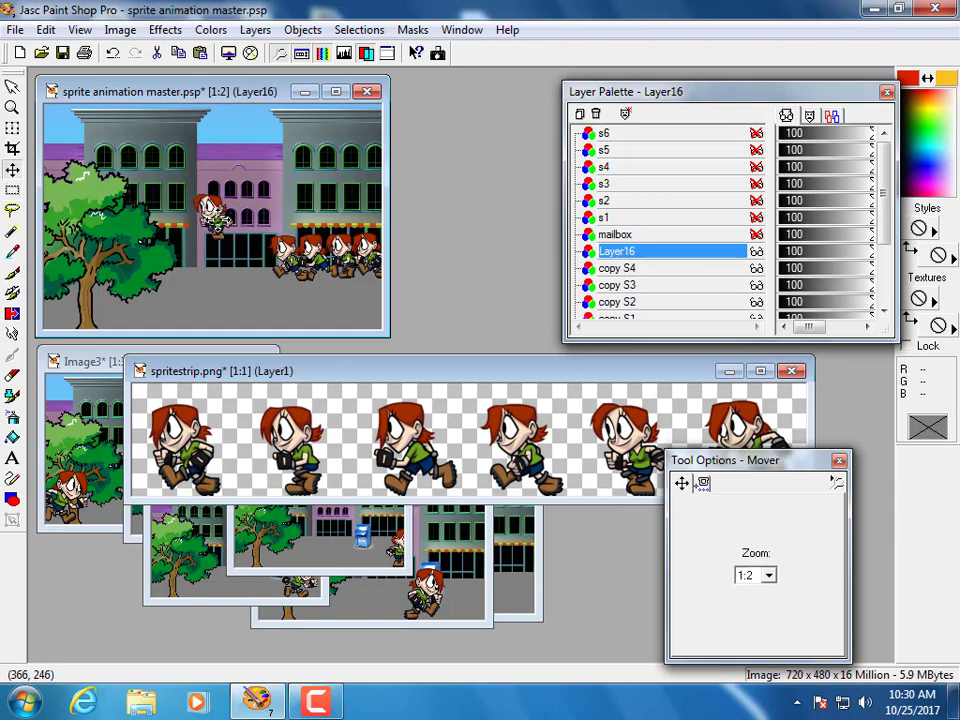
left_click_drag(220, 226, 270, 267)
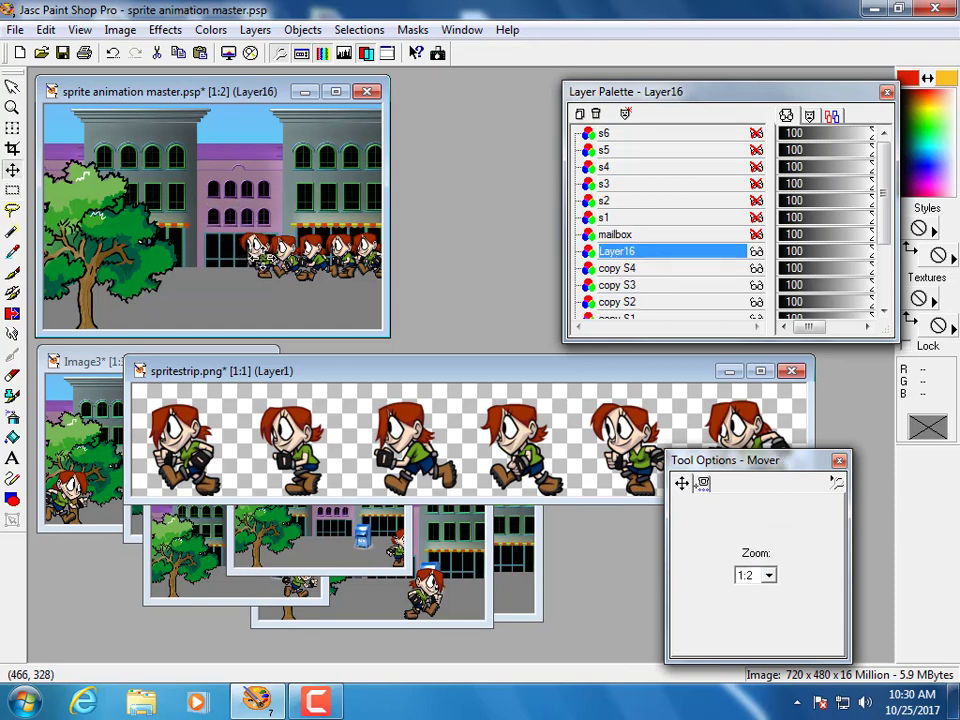
Step: Rename the fifth runner's new layer as copy S5
double_click(629, 253)
type("copy S5")
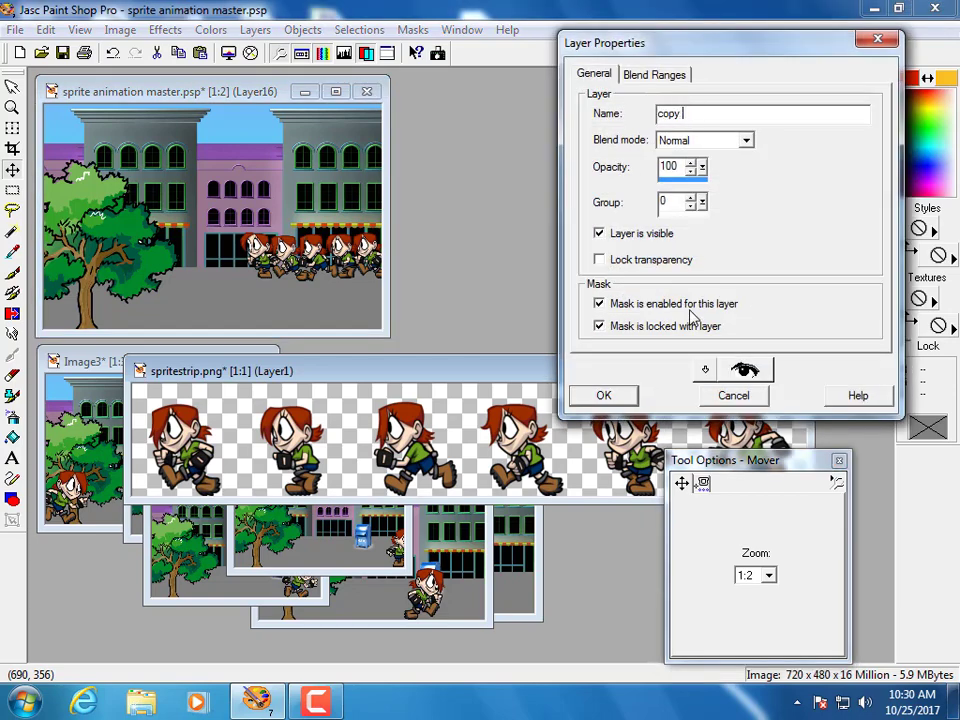
left_click(604, 396)
Step: Copy the sixth runner from spritestrip.png into the master image as a new layer, placed just left of the fifth runner
left_click_drag(579, 373, 466, 373)
left_click(12, 190)
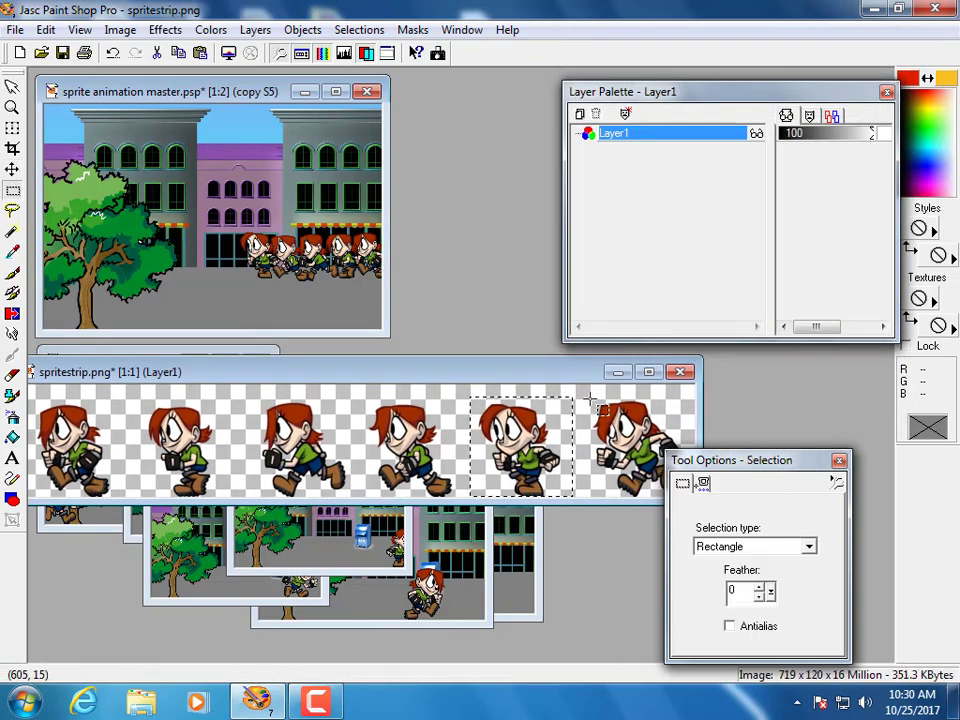
left_click_drag(682, 462, 692, 525)
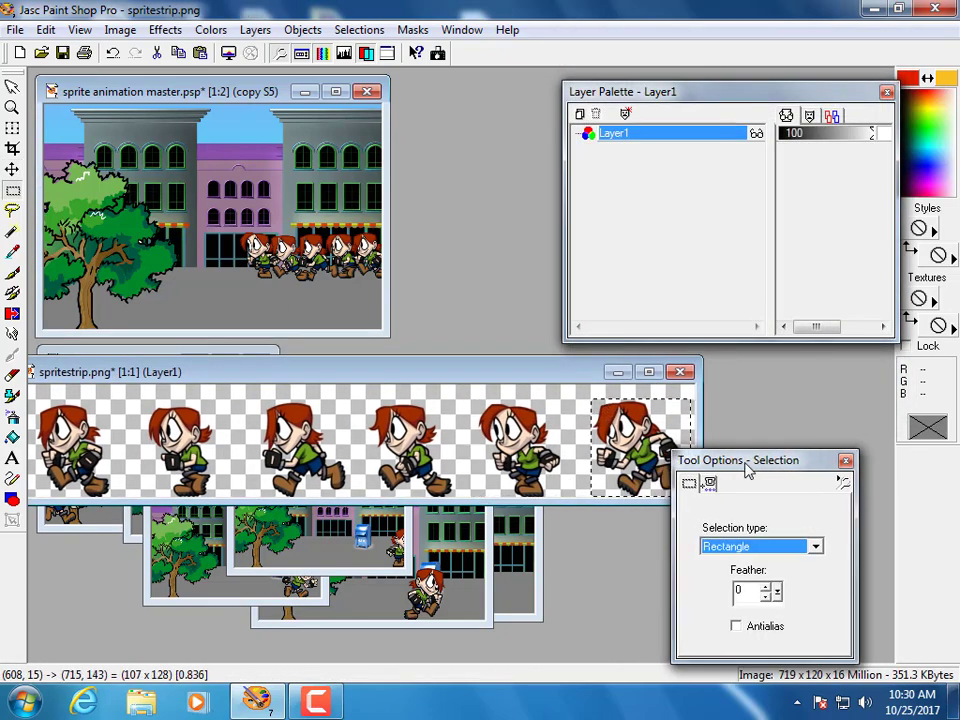
left_click_drag(746, 469, 805, 486)
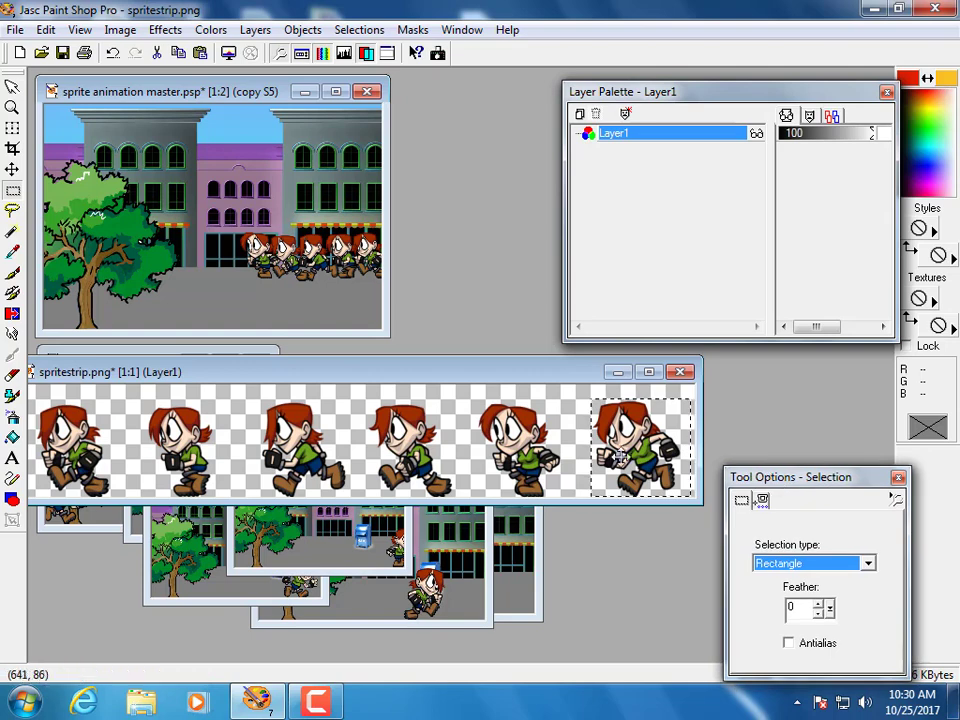
left_click(270, 92)
key("ctrl+l")
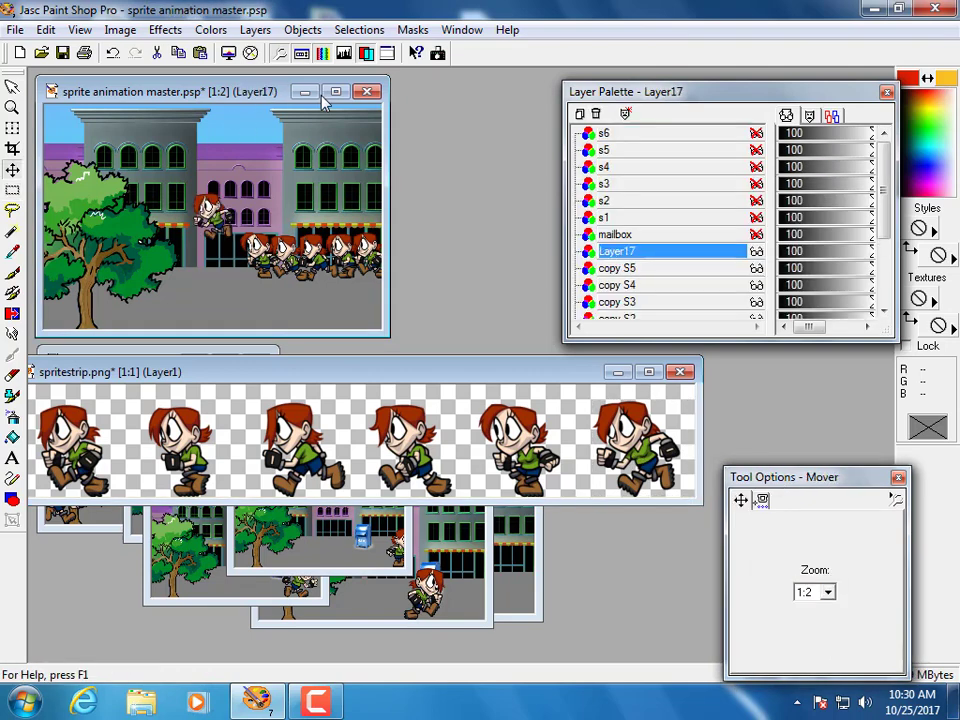
left_click_drag(222, 220, 248, 262)
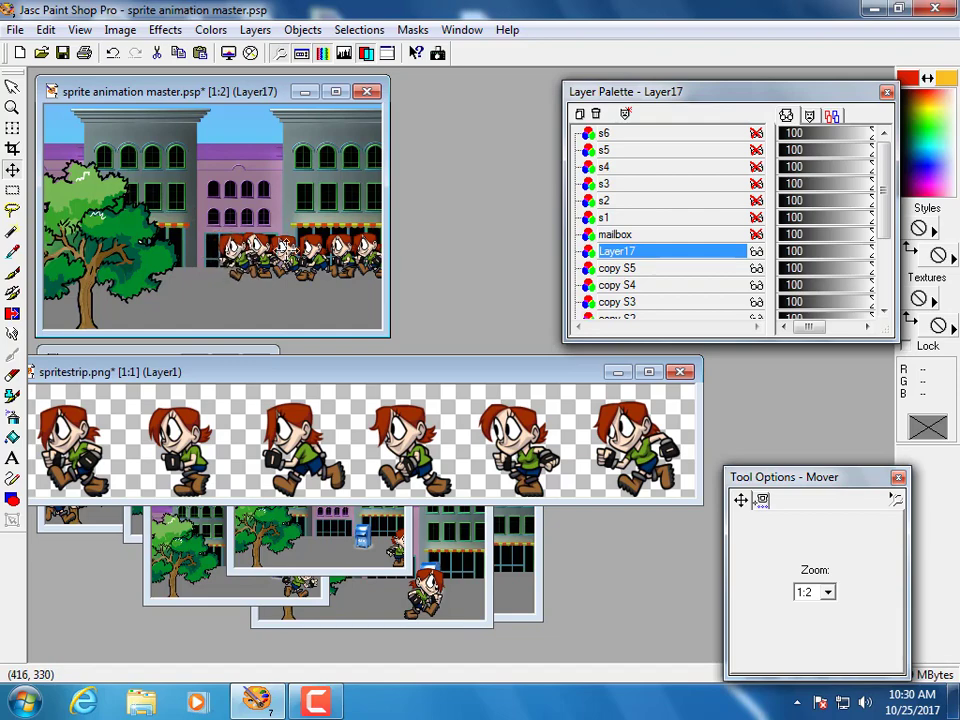
Step: Rename the sixth runner's new layer as copy S6
double_click(617, 251)
type("copy S")
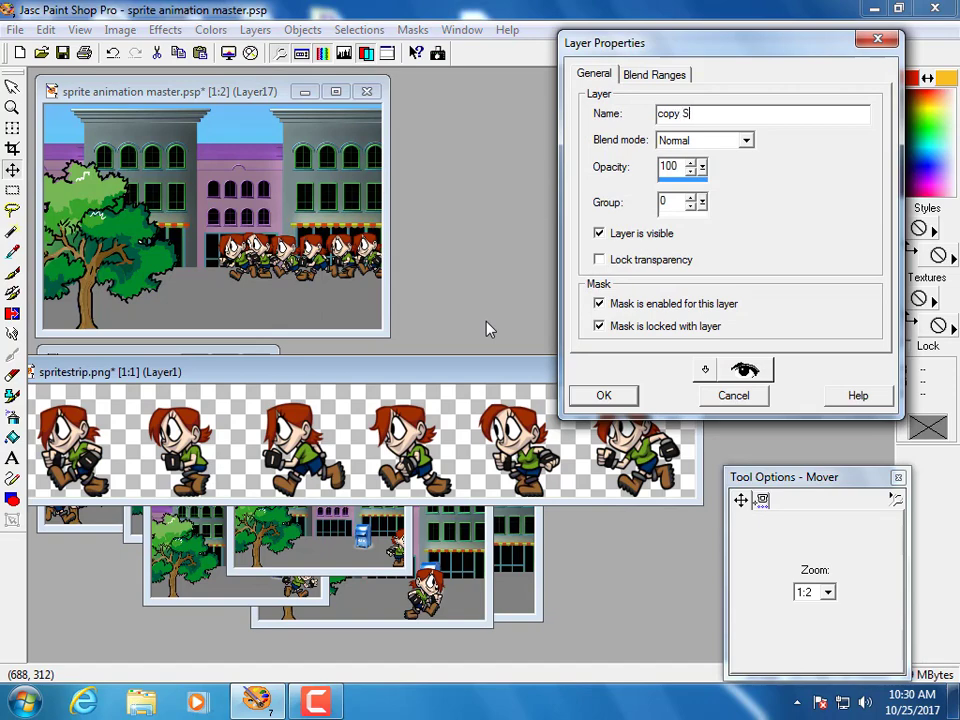
type("6")
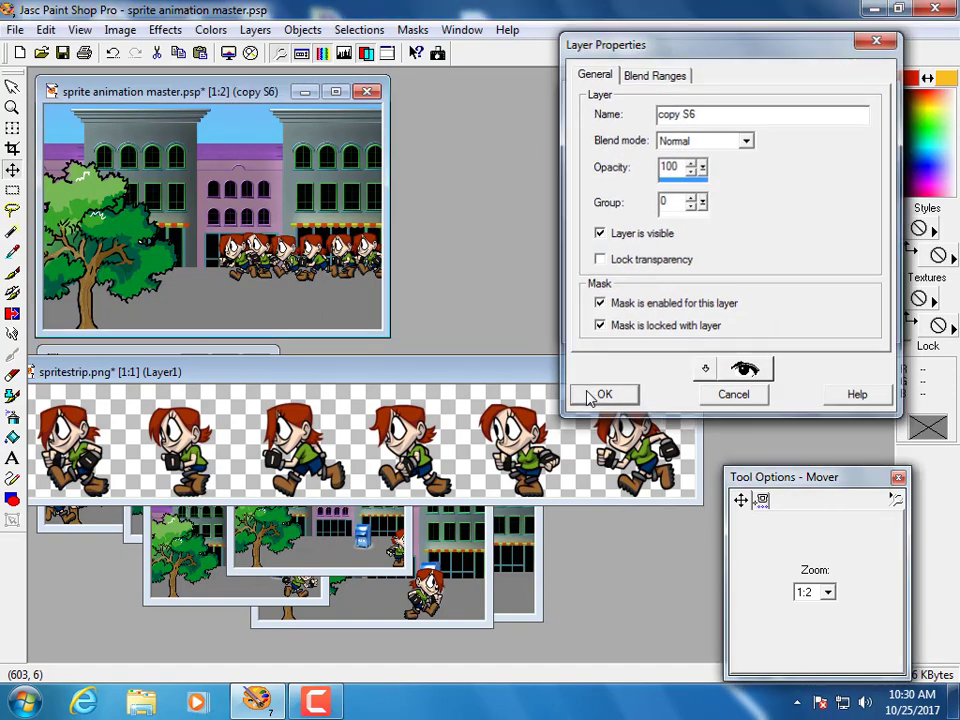
left_click(592, 395)
Step: Show the mailbox layer in the master image and minimize the spritestrip.png image
left_click(756, 234)
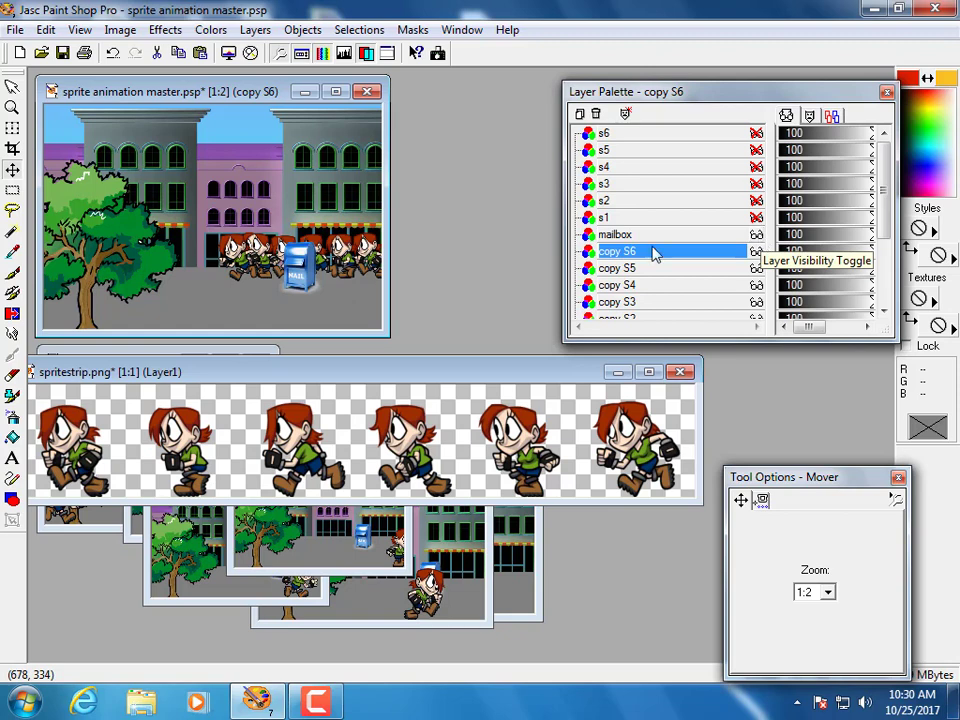
mouse_move(247, 267)
left_mouse_down()
mouse_move(221, 265)
mouse_move(245, 267)
mouse_move(234, 256)
left_mouse_up()
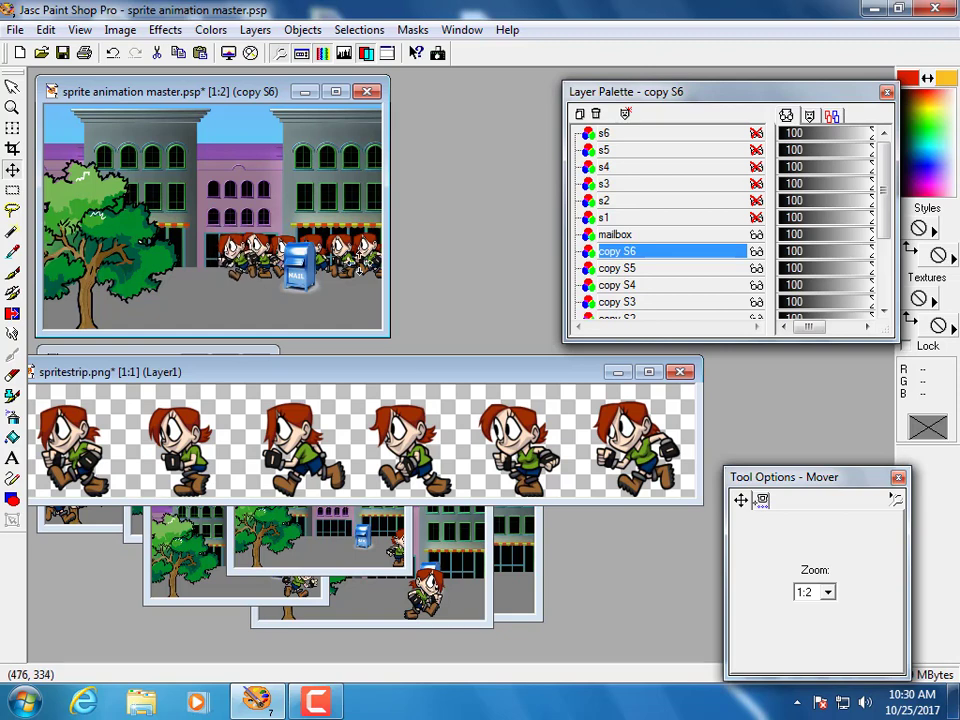
left_click(618, 376)
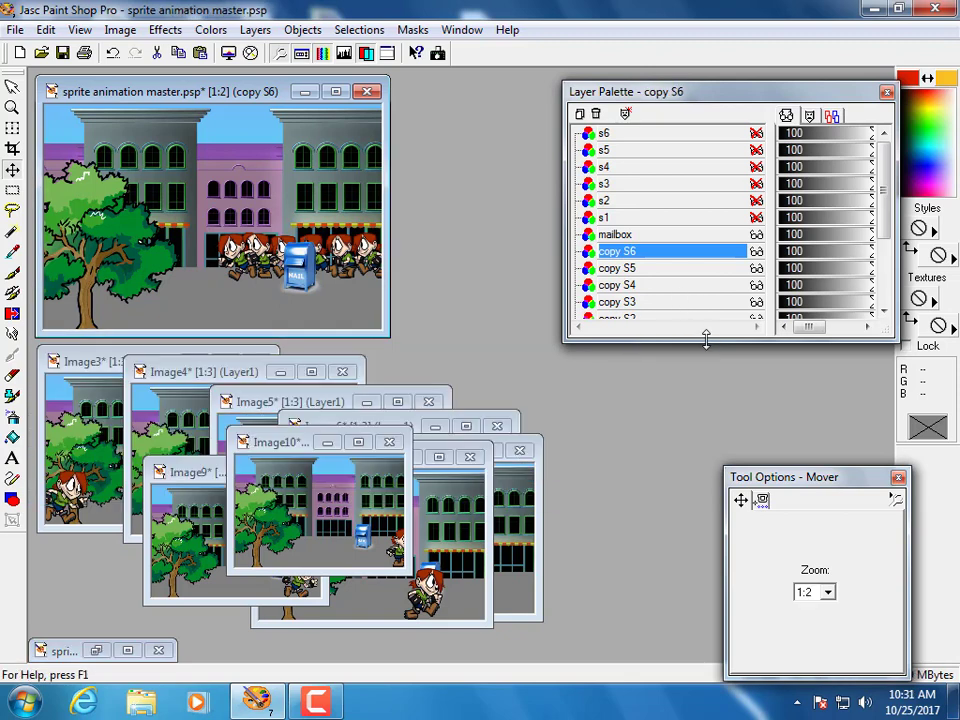
Step: Hide layers copy S6, copy S5, copy S4, copy S3 and copy S2, leaving copy S1 as the only runner shown
left_click_drag(706, 340, 706, 421)
left_click(756, 251)
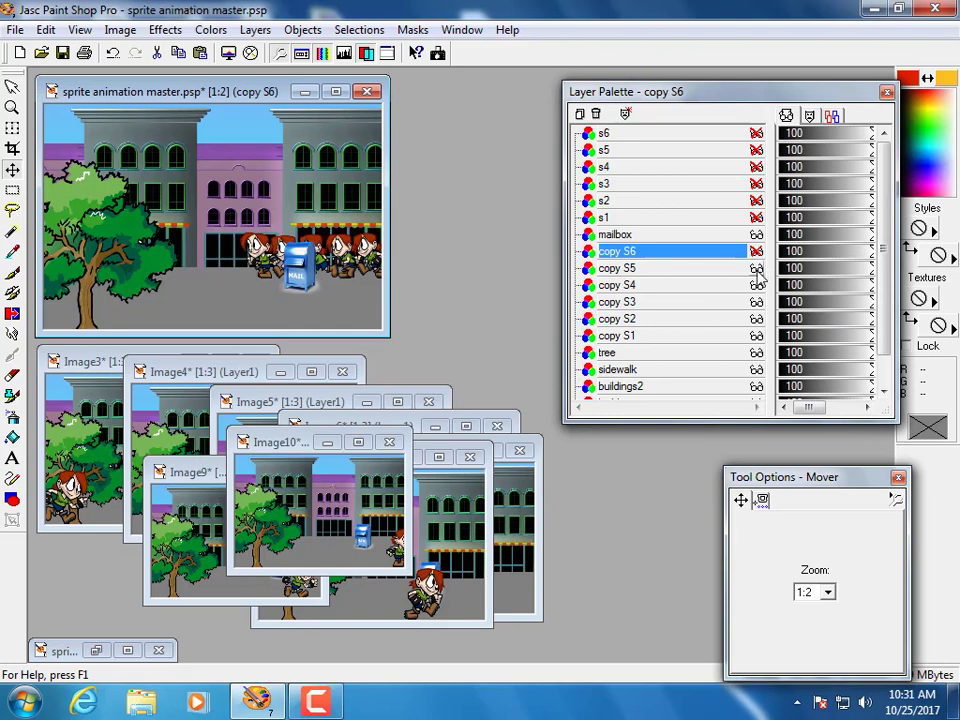
left_click(757, 268)
left_click(757, 285)
left_click(757, 302)
left_click(757, 318)
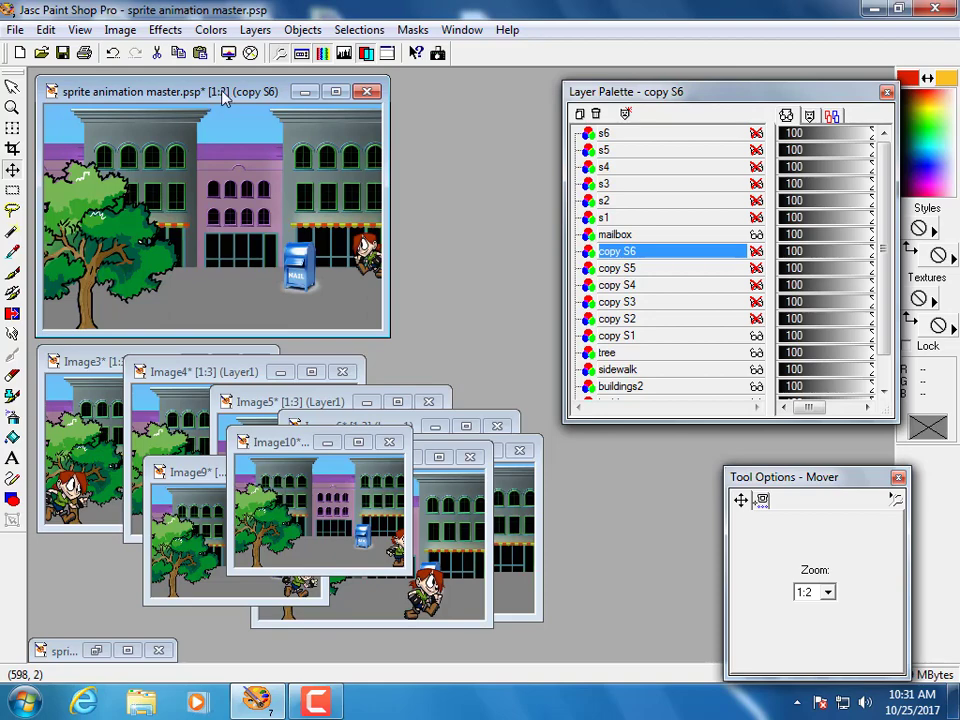
Step: Paste a merged copy of the copy S1 scene as a new image and place it among the other frame images
key("ctrl+v")
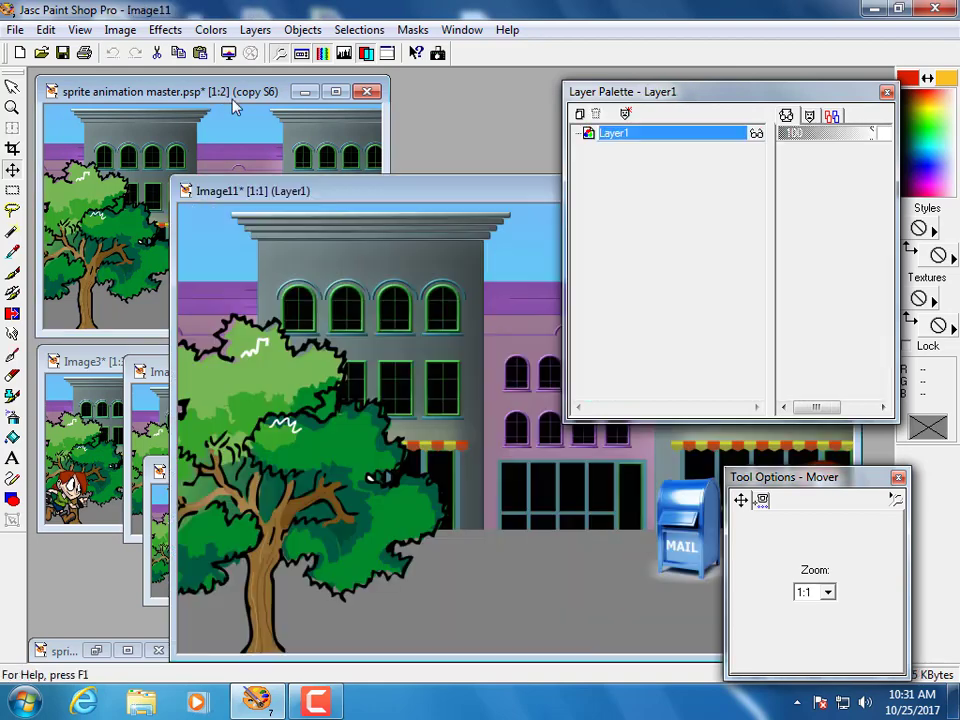
scroll(232, 288, "down", 2)
left_click_drag(237, 206, 247, 428)
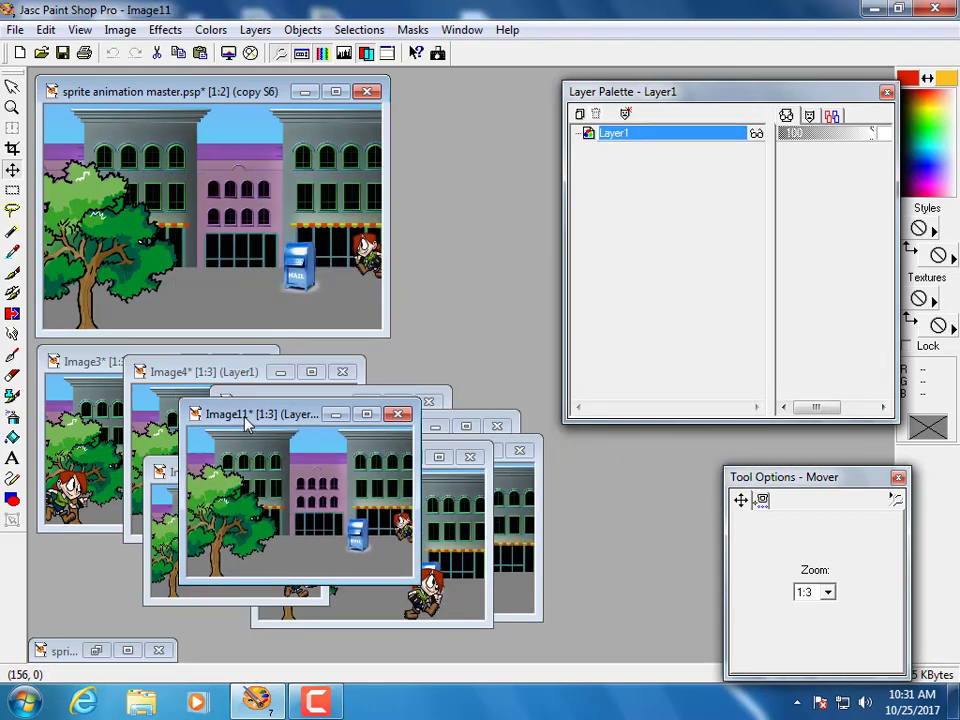
left_click(214, 107)
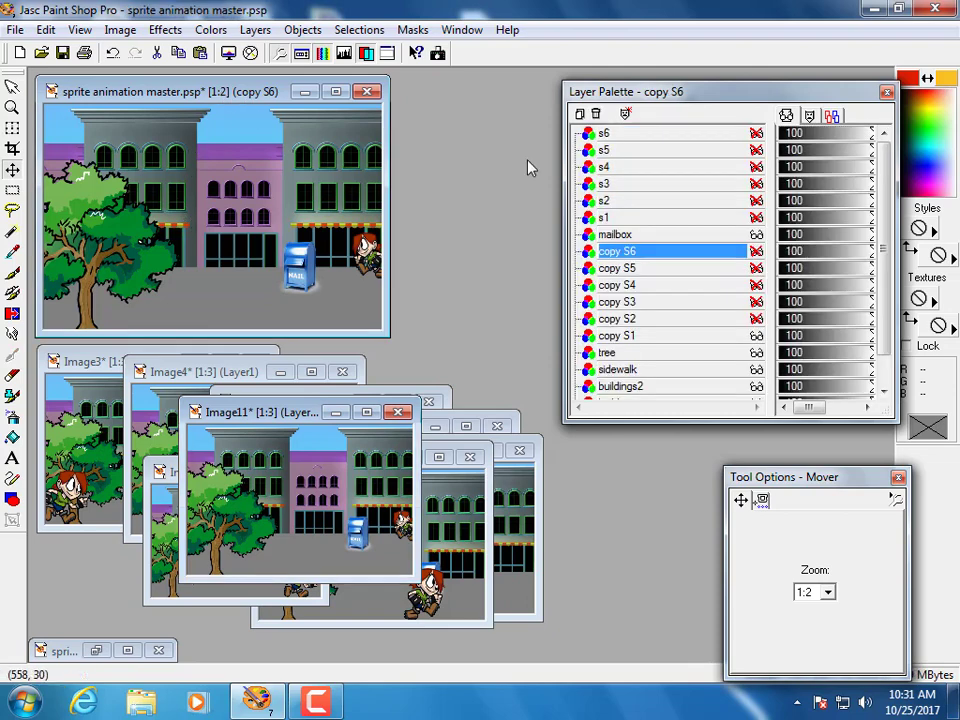
Step: Switch the visible runner to copy S2 and paste the merged scene as a new frame image among the others
left_click(757, 335)
left_click(757, 318)
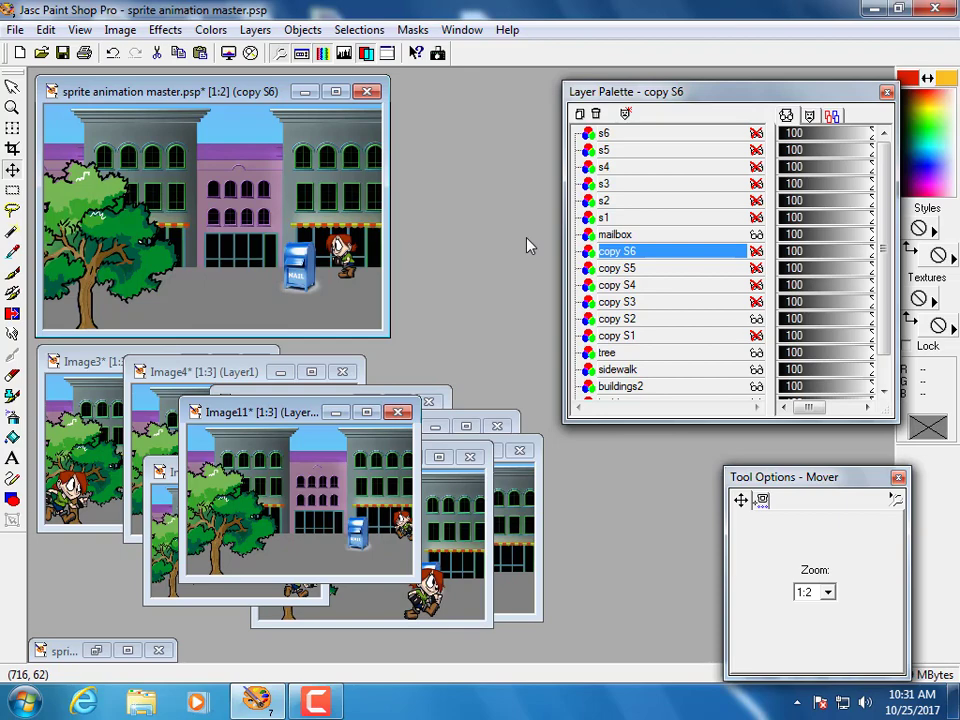
key("ctrl+v")
key("minus")
key("minus")
key("minus")
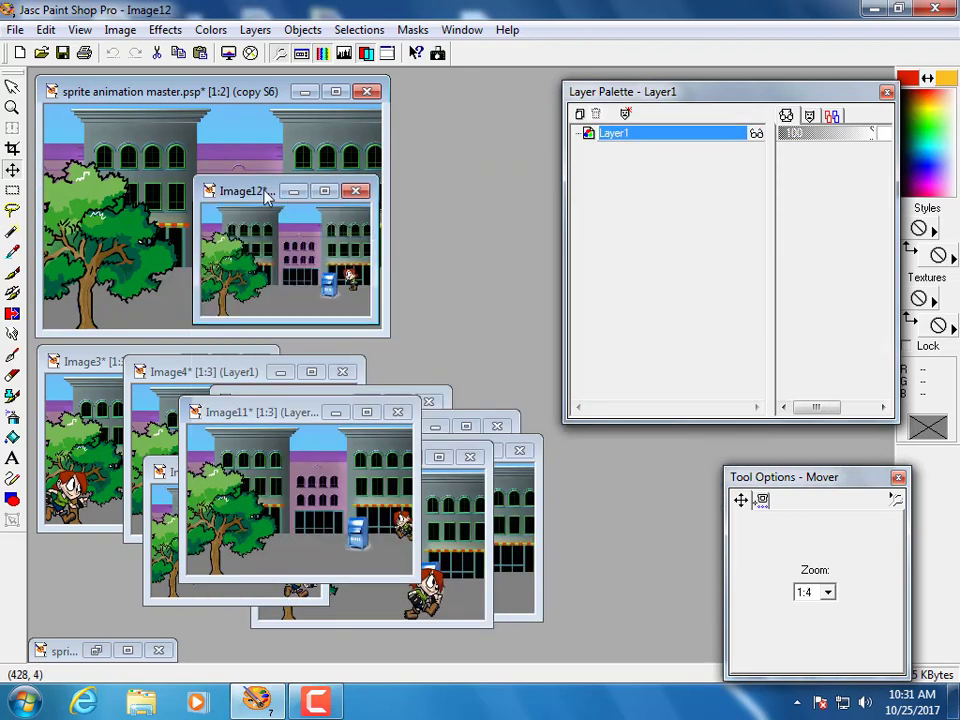
left_click_drag(268, 195, 298, 418)
left_click(235, 106)
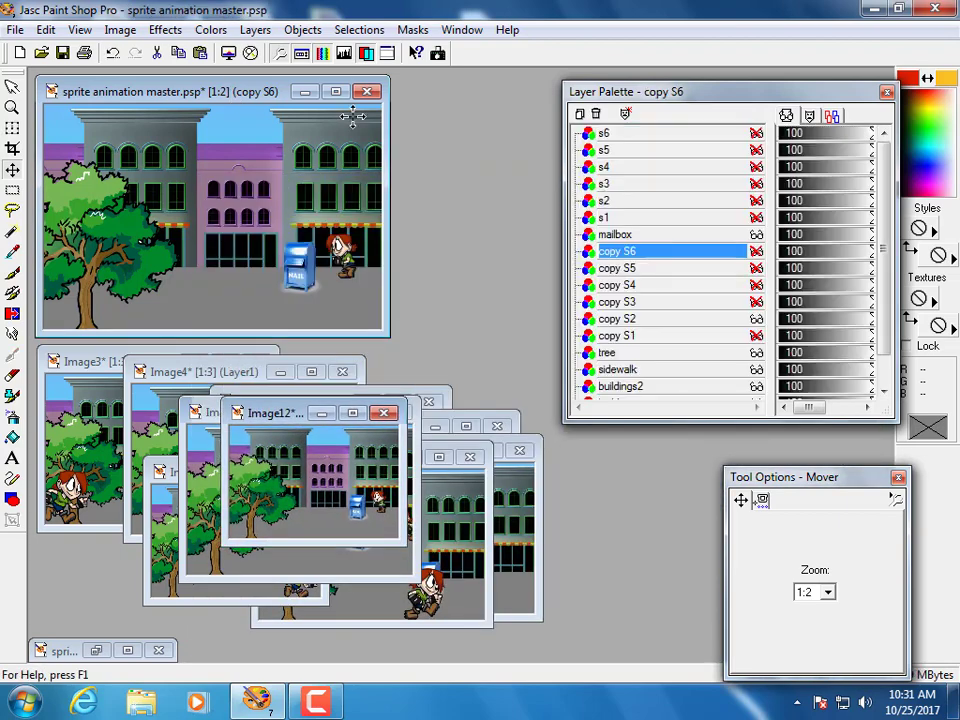
Step: Switch the visible runner to copy S3 and paste the merged scene as a new frame image among the others
left_click(756, 319)
left_click(757, 302)
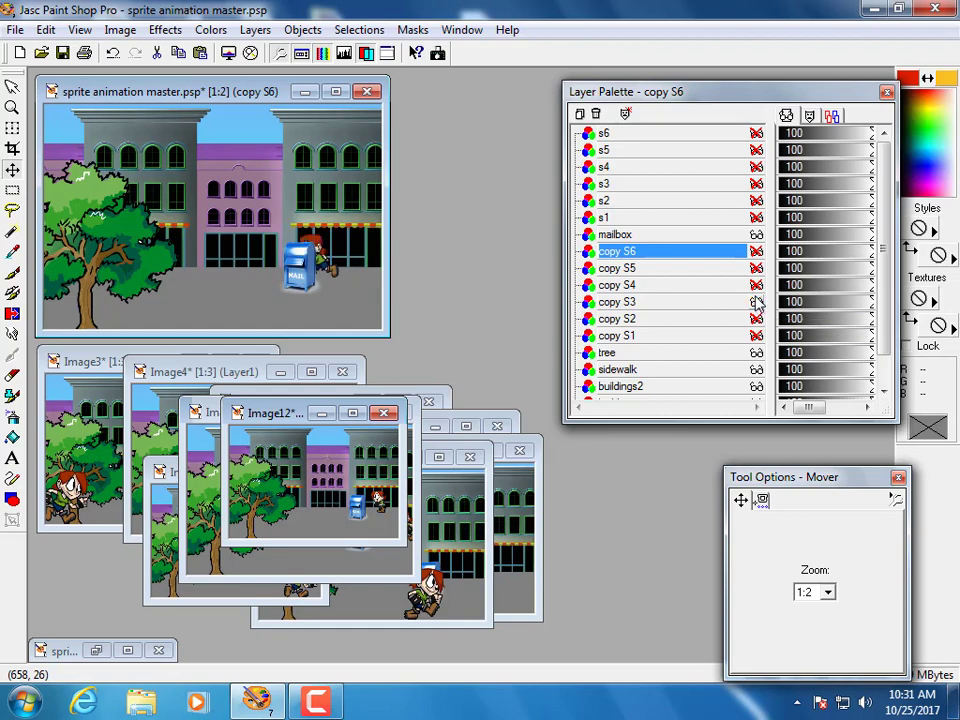
key("ctrl+shift+c")
key("ctrl+v")
key("minus")
key("minus")
left_click_drag(284, 195, 288, 408)
left_click(251, 92)
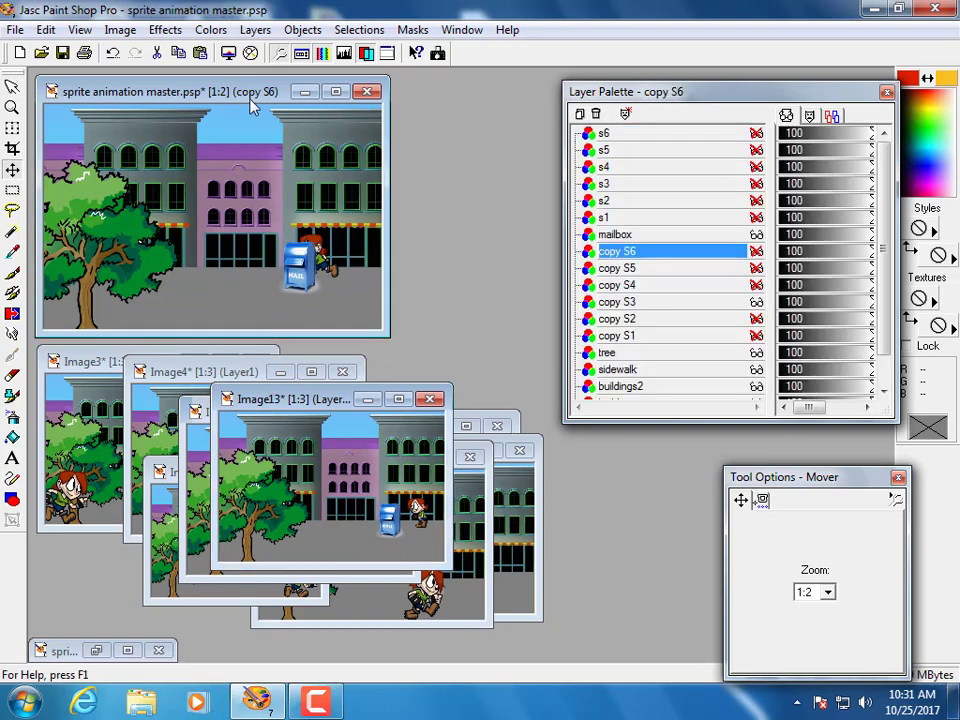
Step: Switch the visible runner to copy S4 and paste the merged scene as a new frame image among the others
left_click(757, 302)
left_click(757, 285)
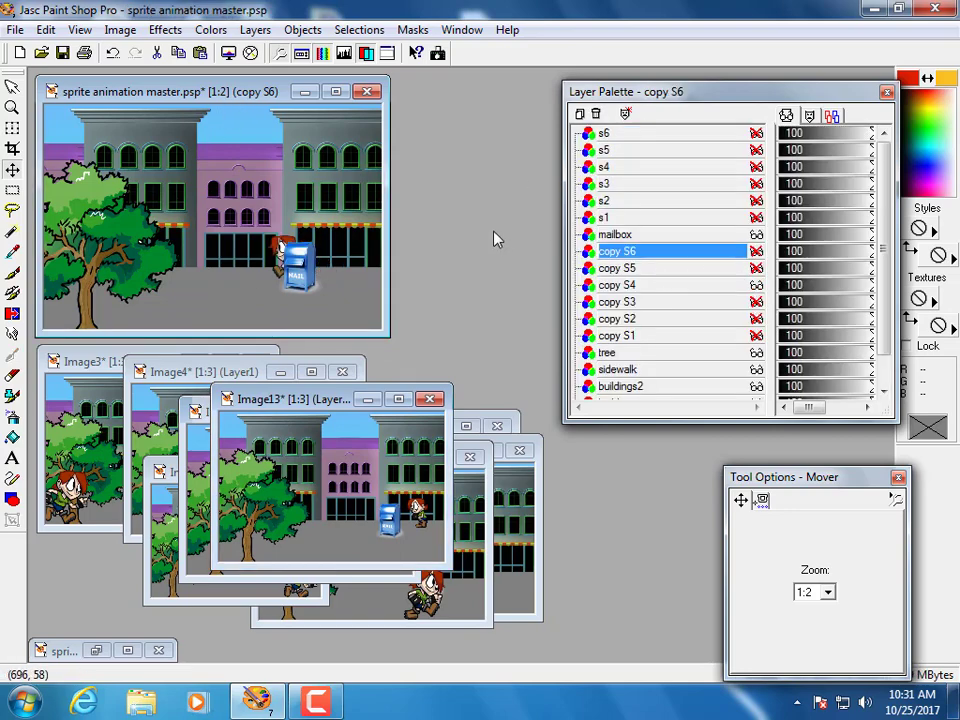
key("ctrl+shift+c")
key("ctrl+v")
key("minus")
key("minus")
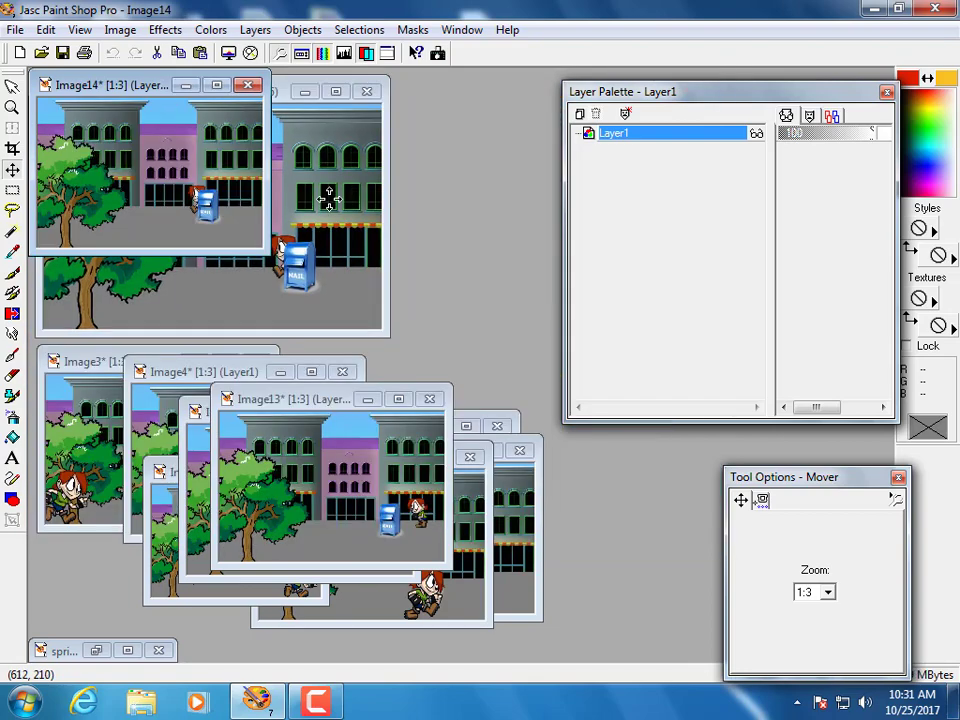
left_click_drag(170, 81, 273, 368)
left_click(190, 88)
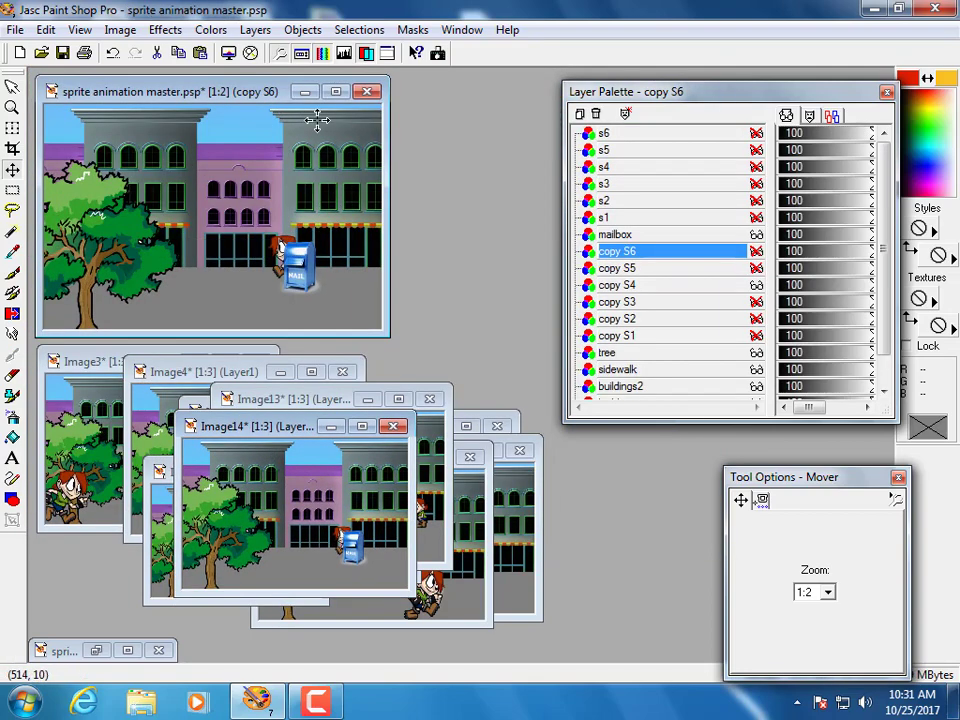
Step: Switch the visible runner to copy S5 and paste the merged scene as a new frame image among the others
left_click(757, 285)
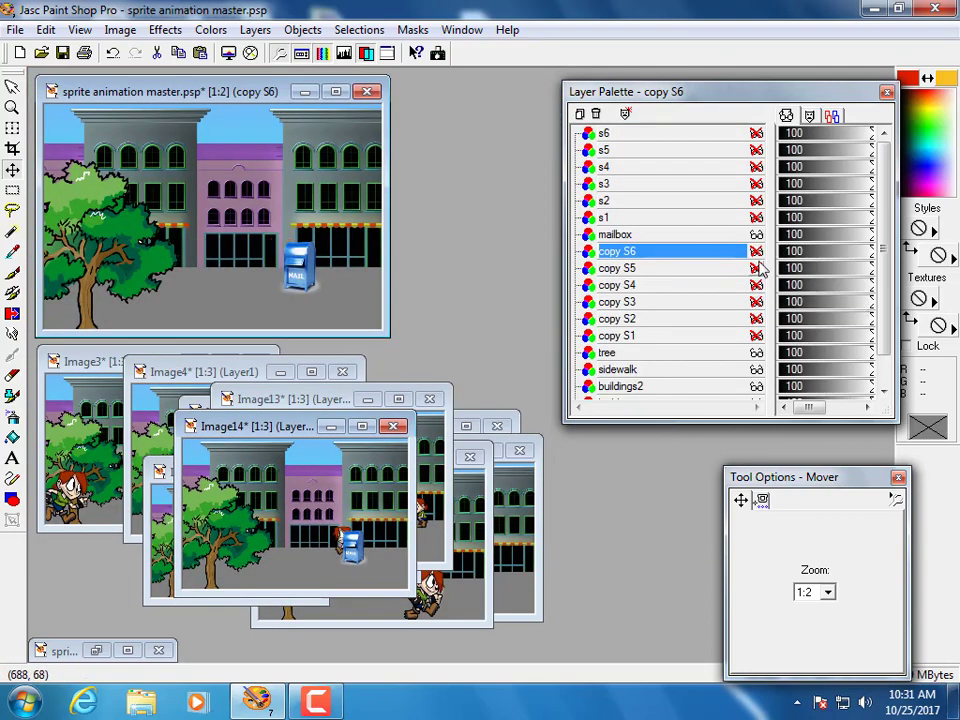
left_click(757, 268)
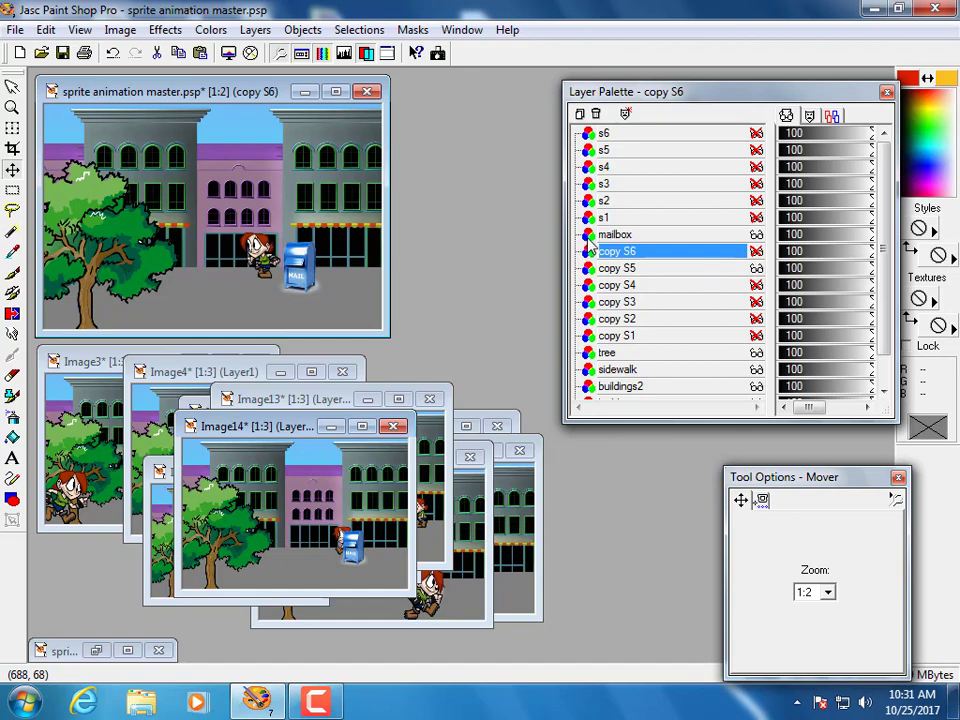
key("ctrl+v")
scroll(566, 242, "down", 2)
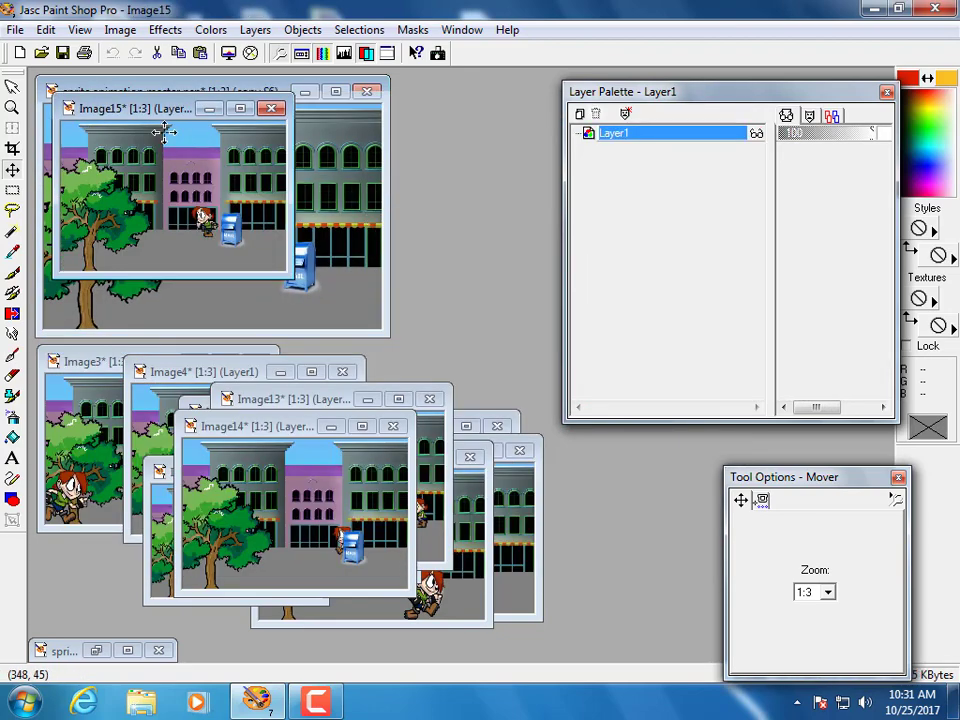
left_click_drag(154, 108, 284, 460)
left_click(248, 94)
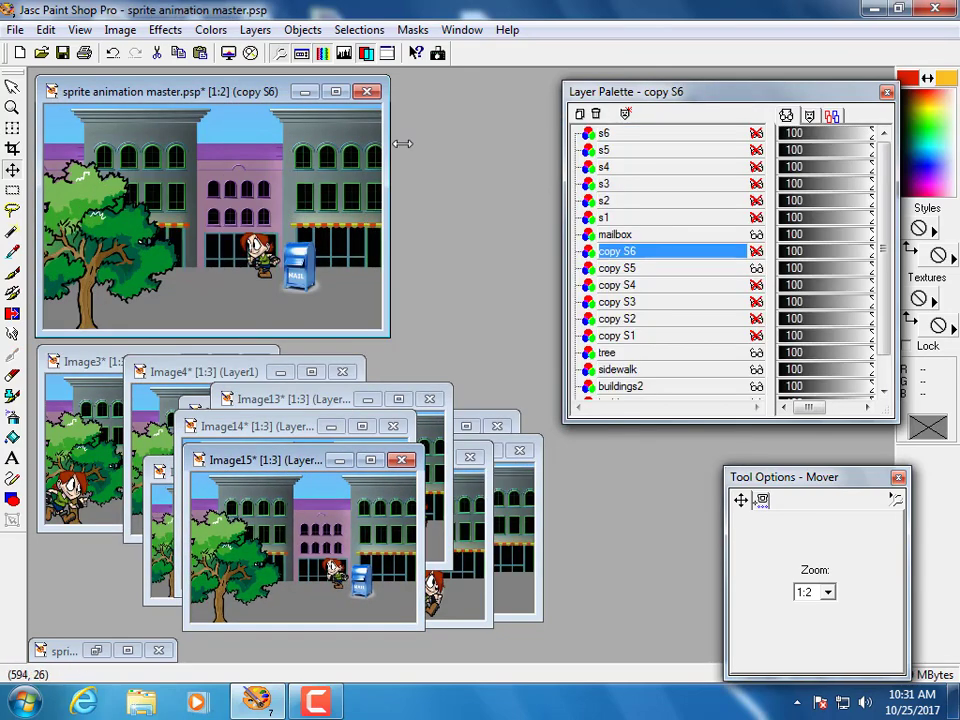
Step: Switch the visible runner to copy S6 and paste the merged scene as a new frame image among the others
left_click(757, 251)
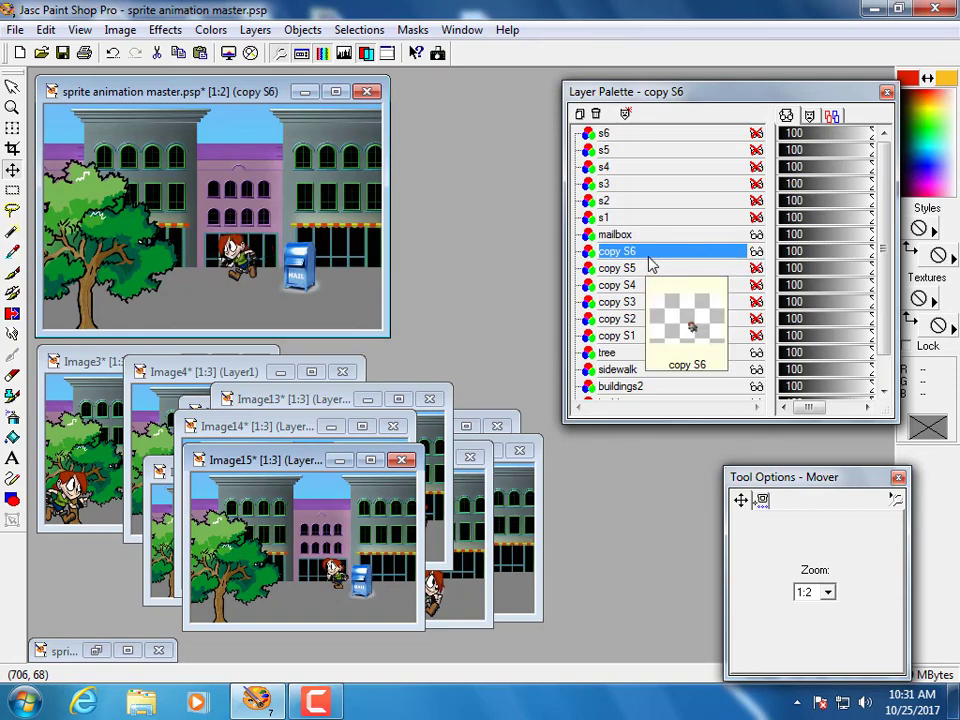
key("ctrl+v")
scroll(364, 236, "down", 2)
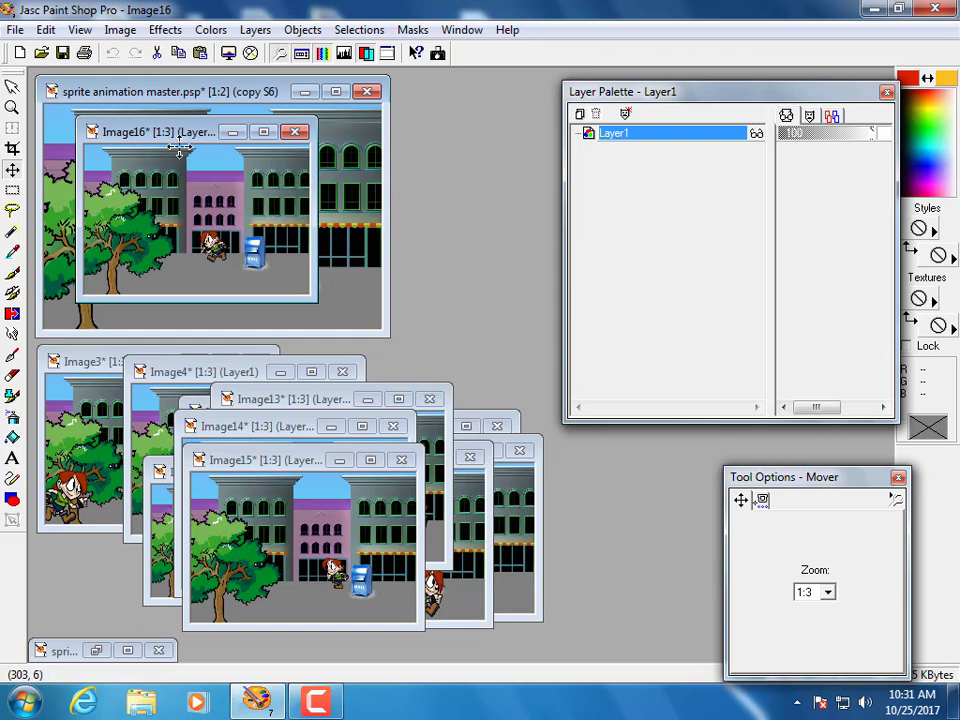
scroll(180, 149, "down", 1)
left_click_drag(145, 138, 354, 438)
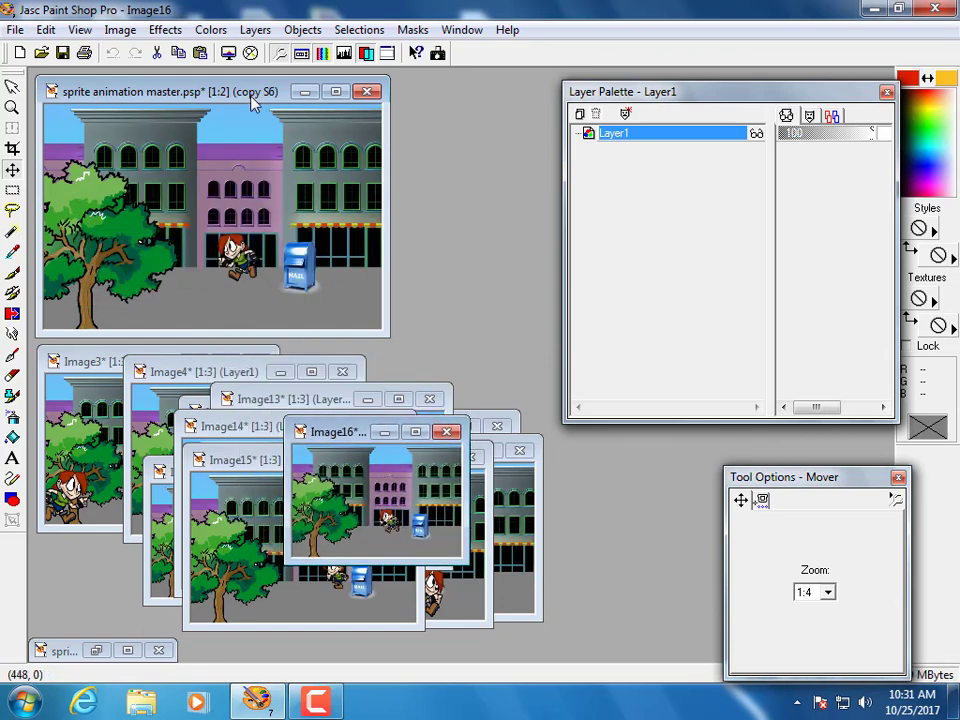
left_click(265, 93)
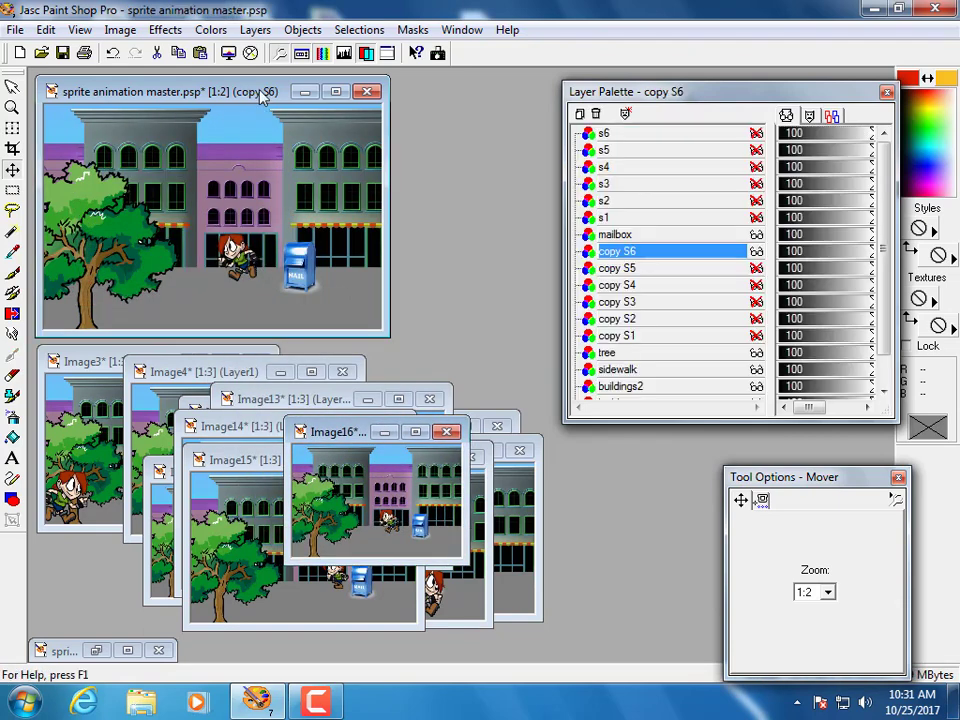
Step: Show layers copy S1 and copy S2 and move their runners in sequence just left of the copy S6 runner
left_click(757, 338)
left_click_drag(380, 268, 196, 260)
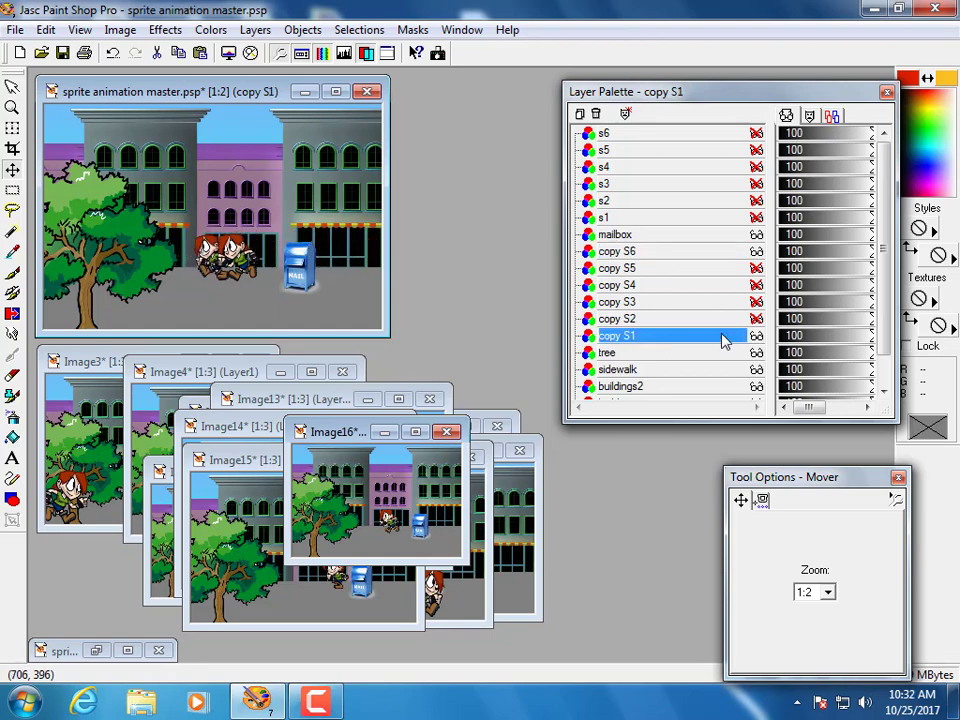
left_click(757, 318)
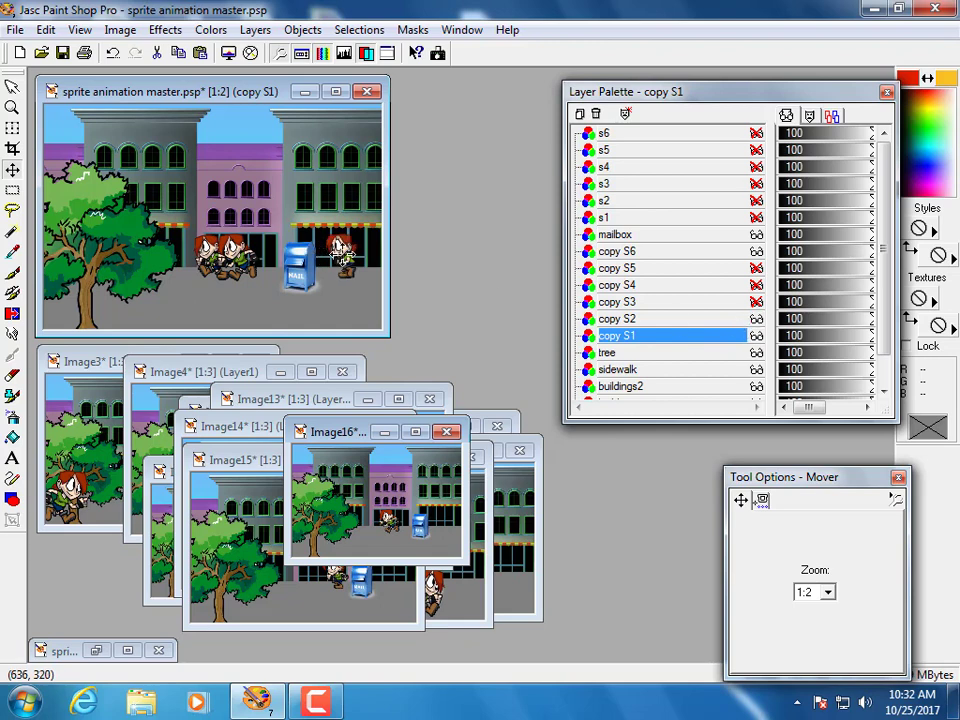
left_click(617, 318)
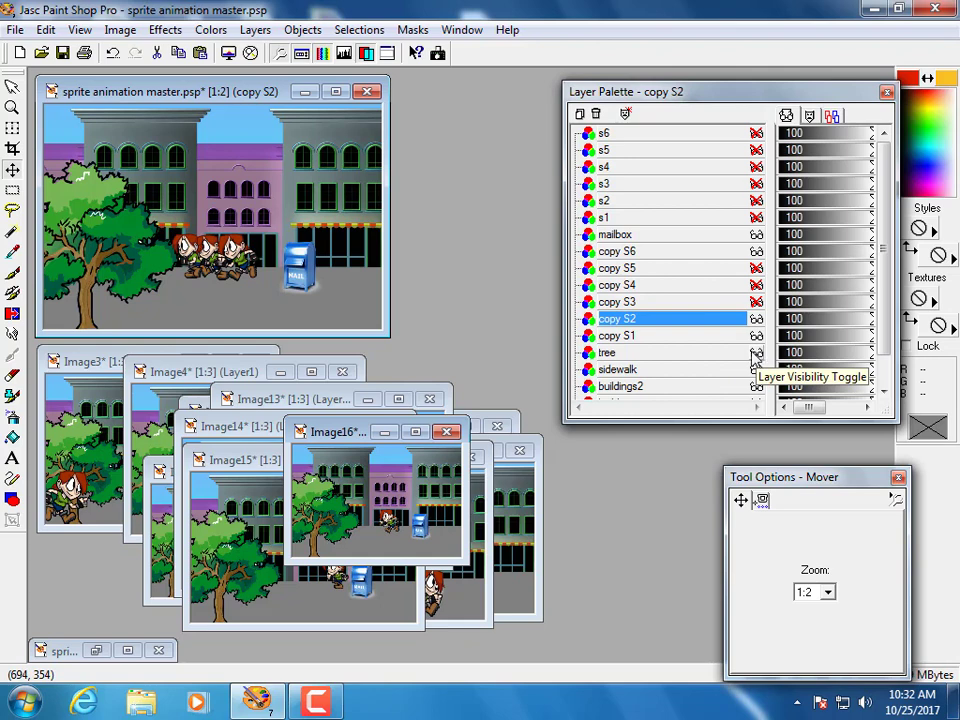
Step: Move the tree layer above the mailbox layer in the stacking order and hide it
left_click(663, 358)
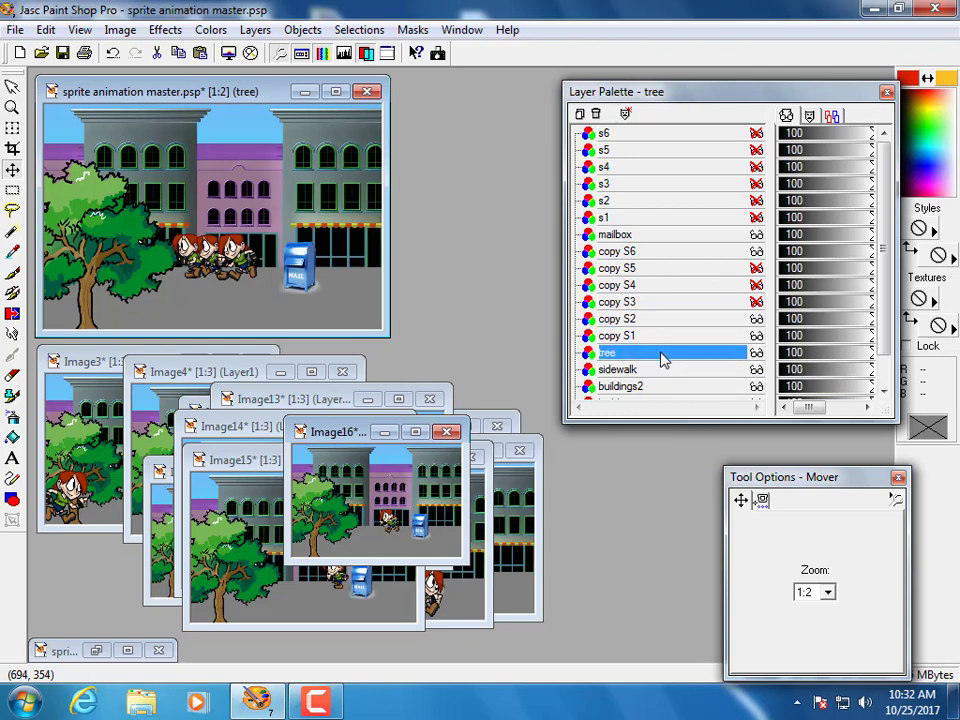
left_click_drag(663, 354, 665, 230)
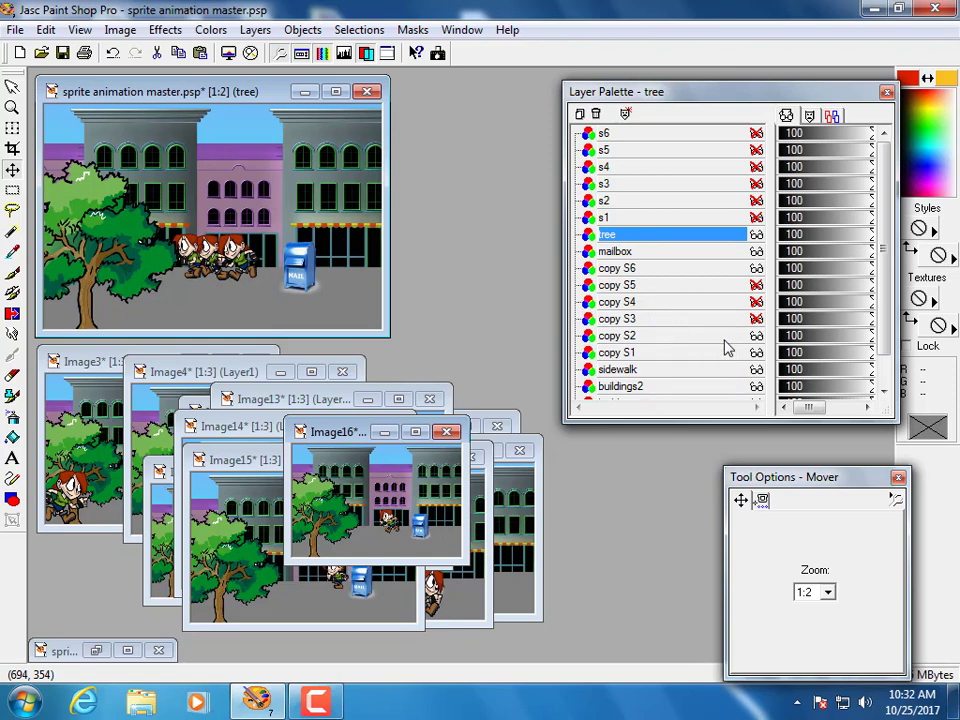
left_click(757, 320)
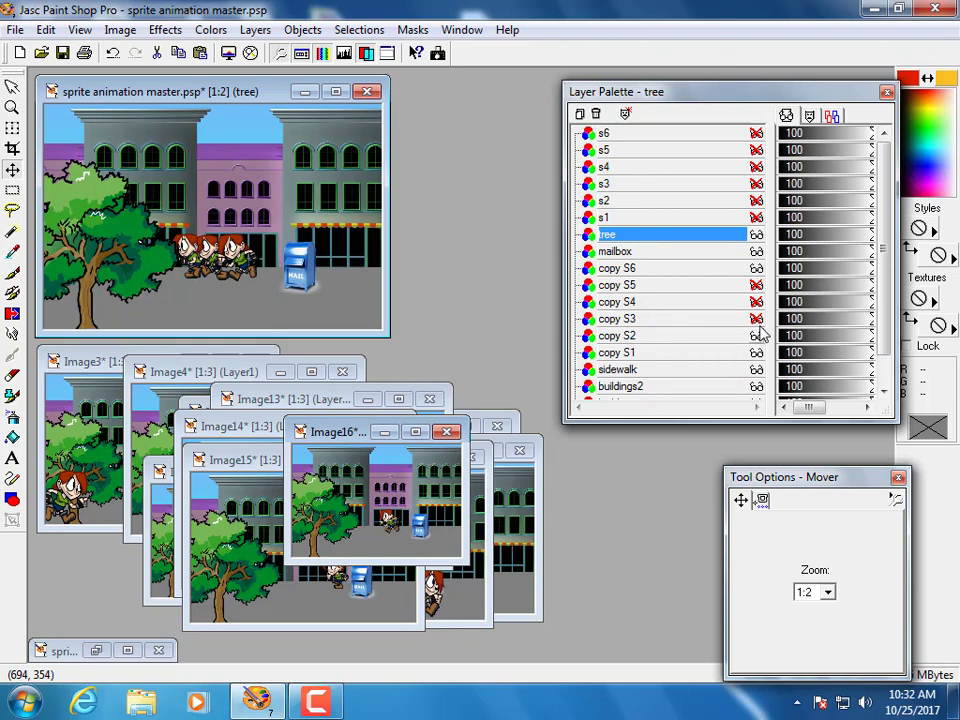
left_click(757, 236)
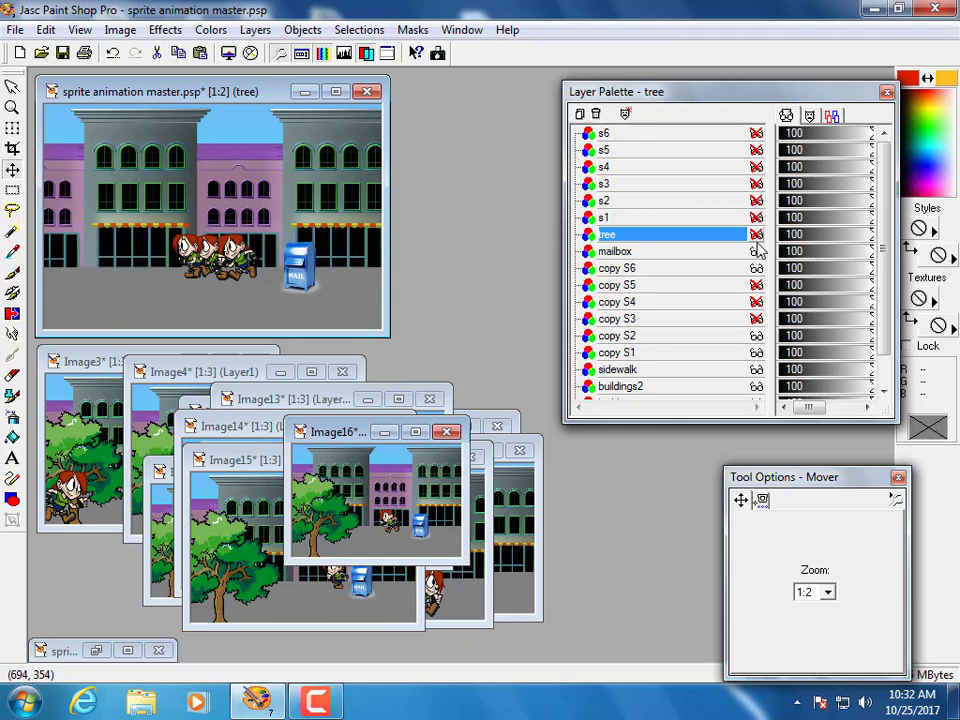
Step: Show layers copy S3 and copy S4 and move their runners in sequence just left of the copy S2 runner
left_click(757, 320)
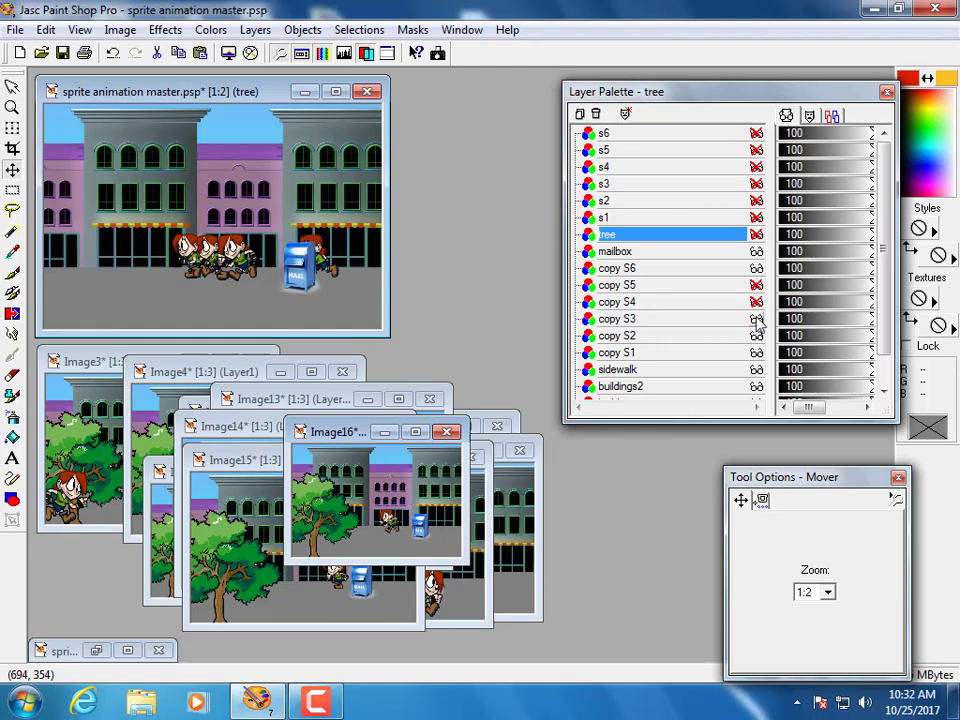
left_click(334, 264)
left_click_drag(334, 264, 177, 266)
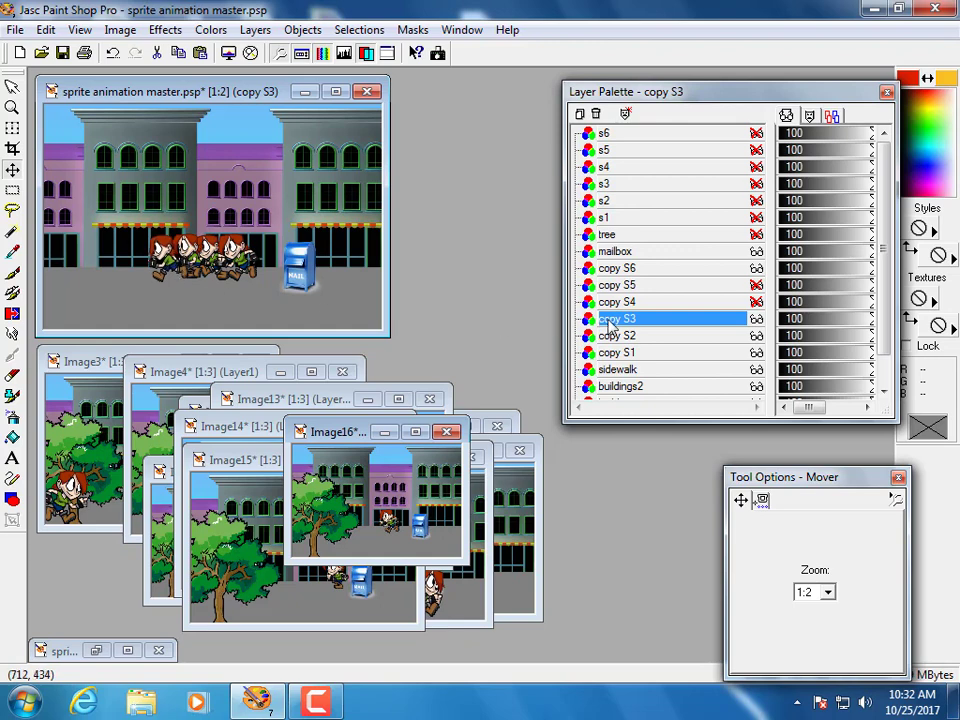
left_click(757, 302)
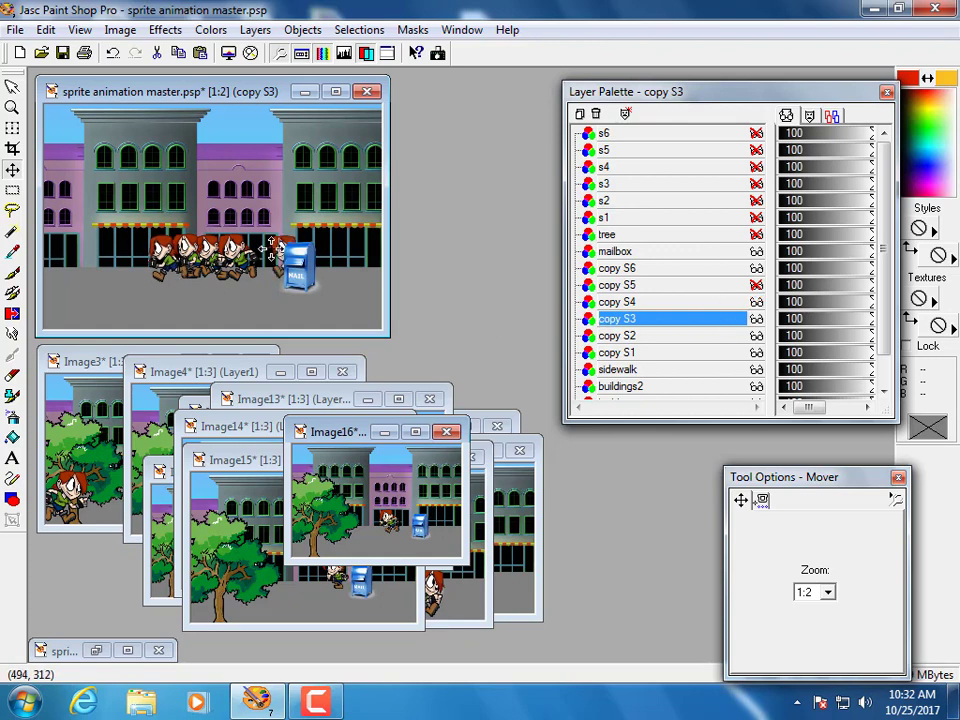
left_click_drag(277, 251, 128, 245)
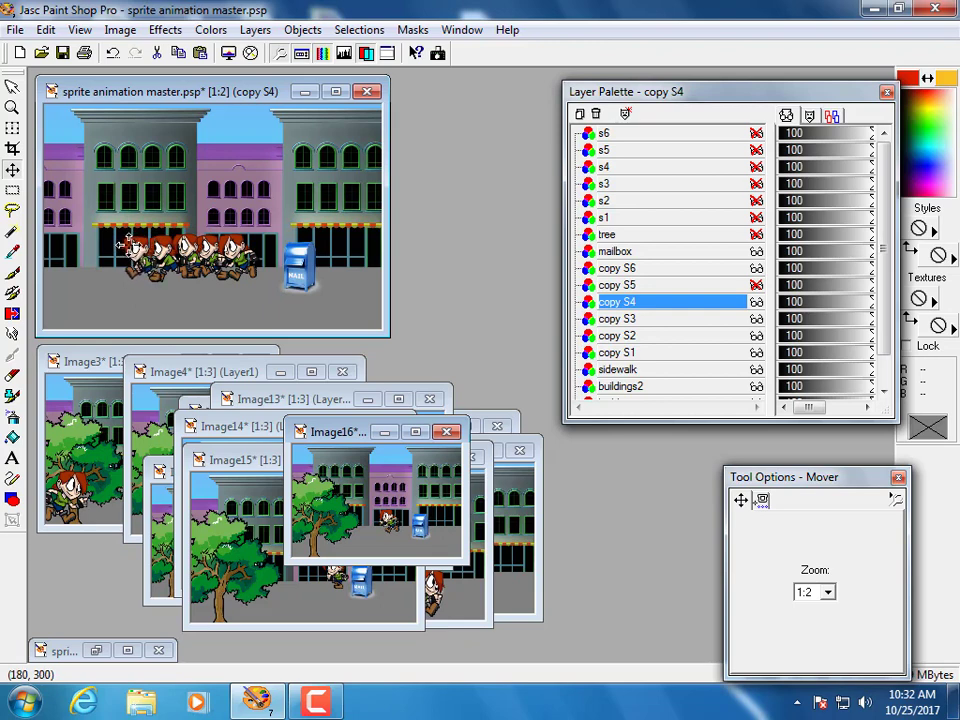
Step: Show the tree briefly to check how it covers the row of runners, and hide it again
left_click(756, 251)
left_click(756, 251)
left_click(756, 234)
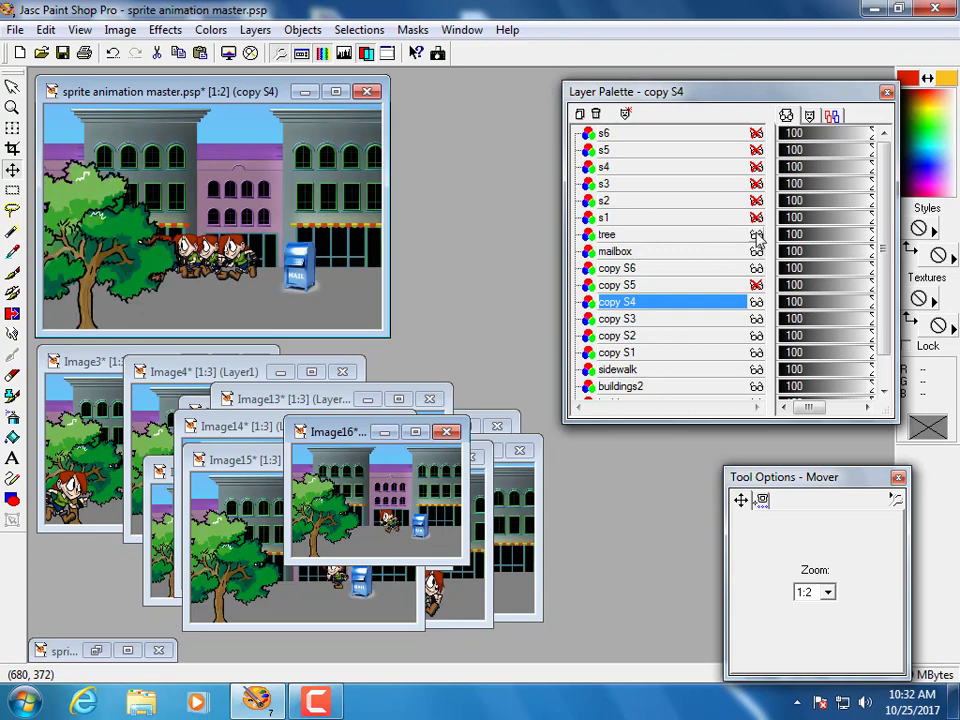
left_click(756, 234)
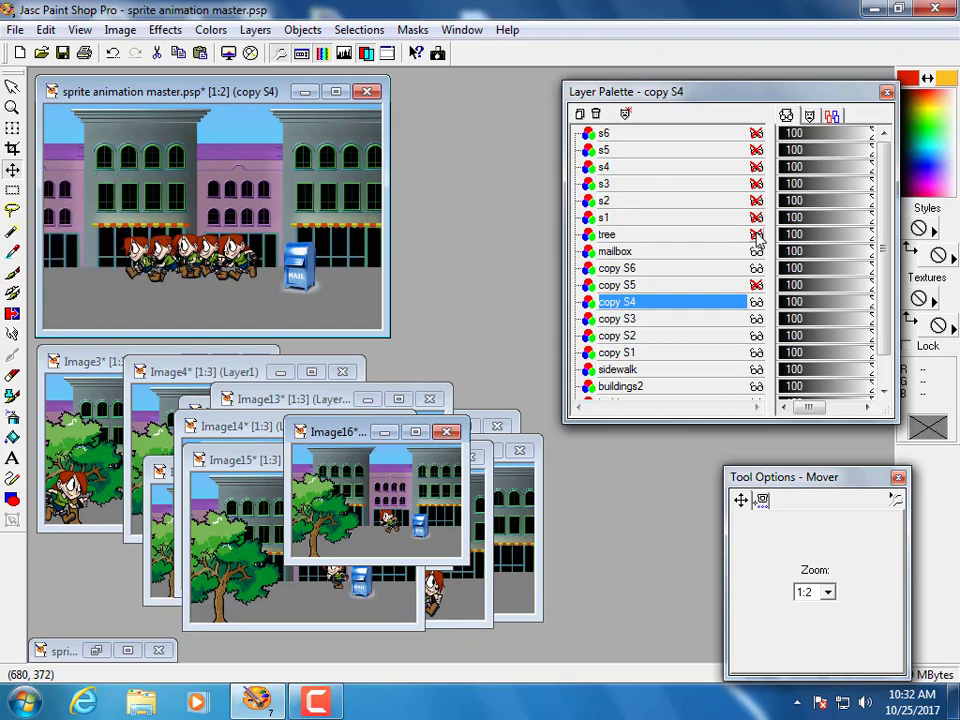
Step: Hide layers copy S4, copy S3, copy S2 and copy S1 in the master scene
left_click(755, 303)
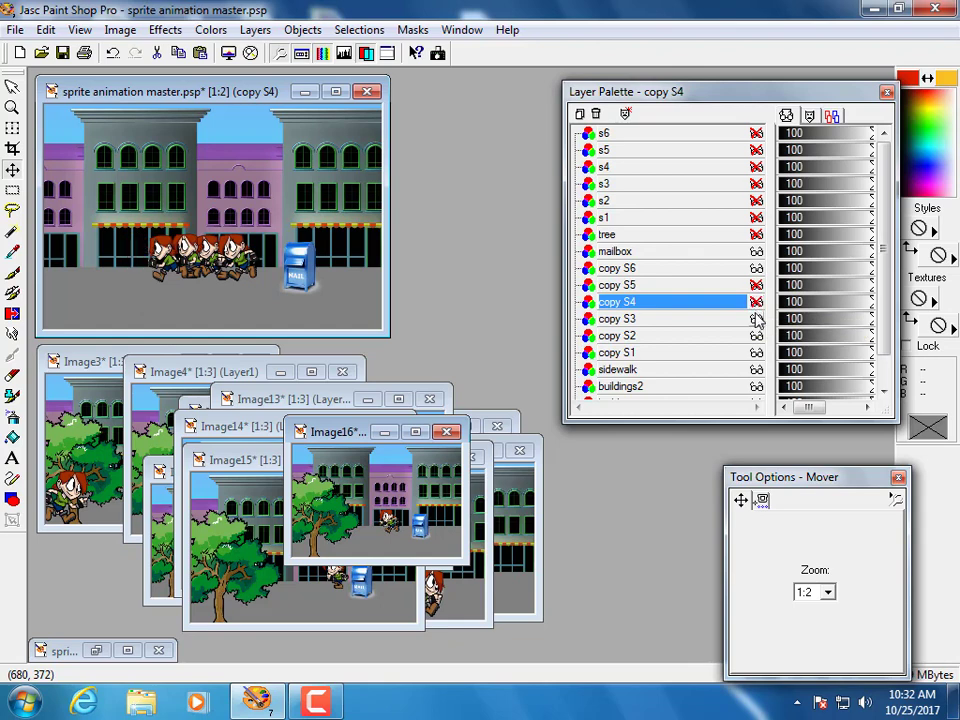
left_click(756, 320)
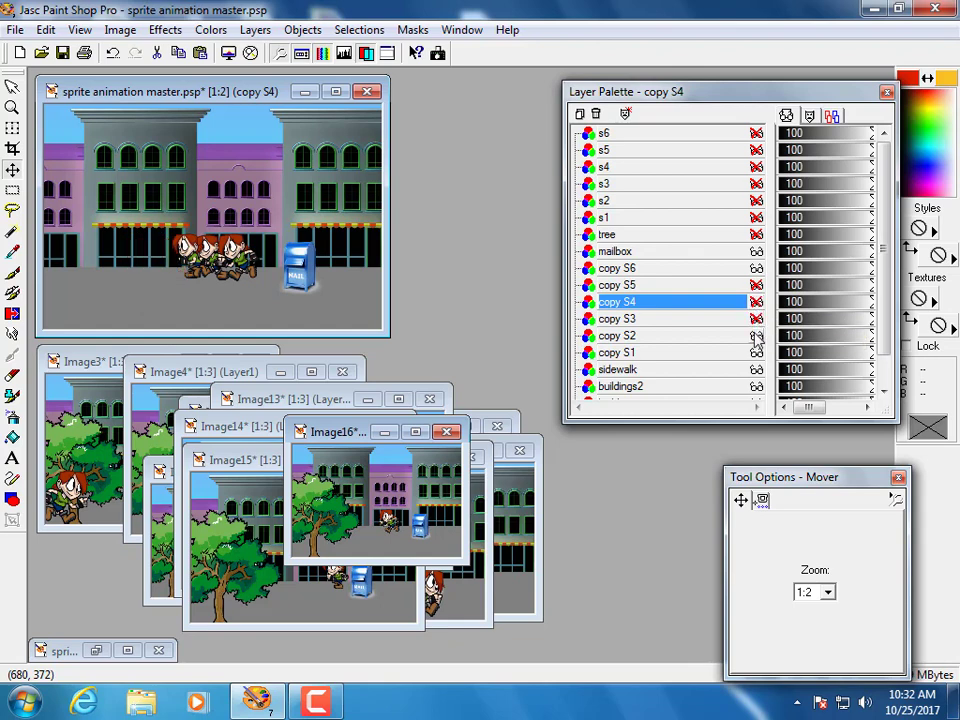
left_click(756, 337)
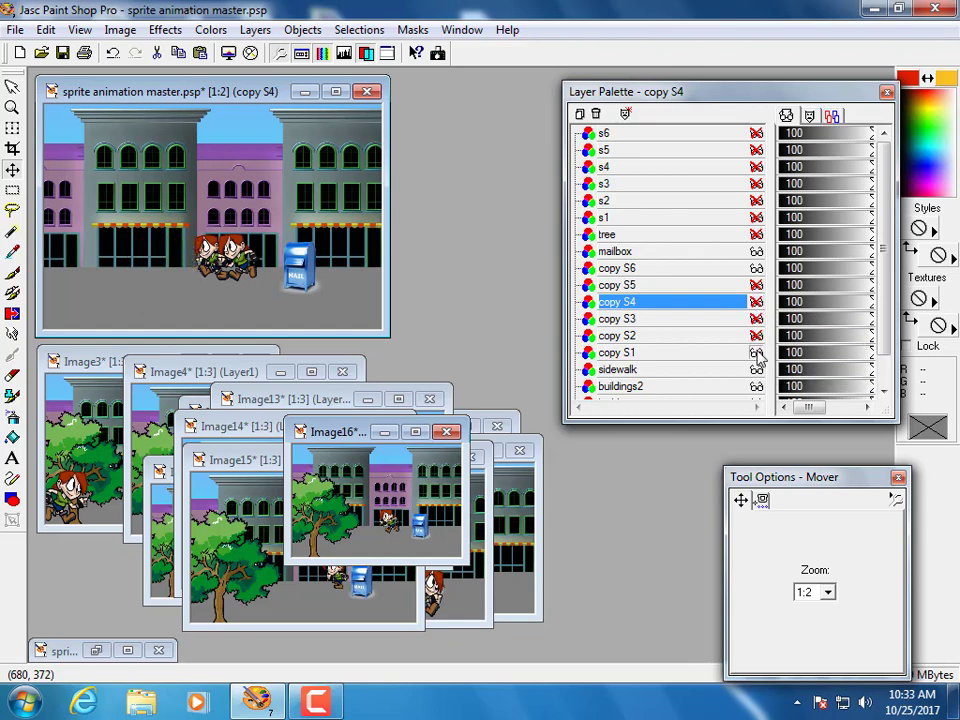
left_click(757, 353)
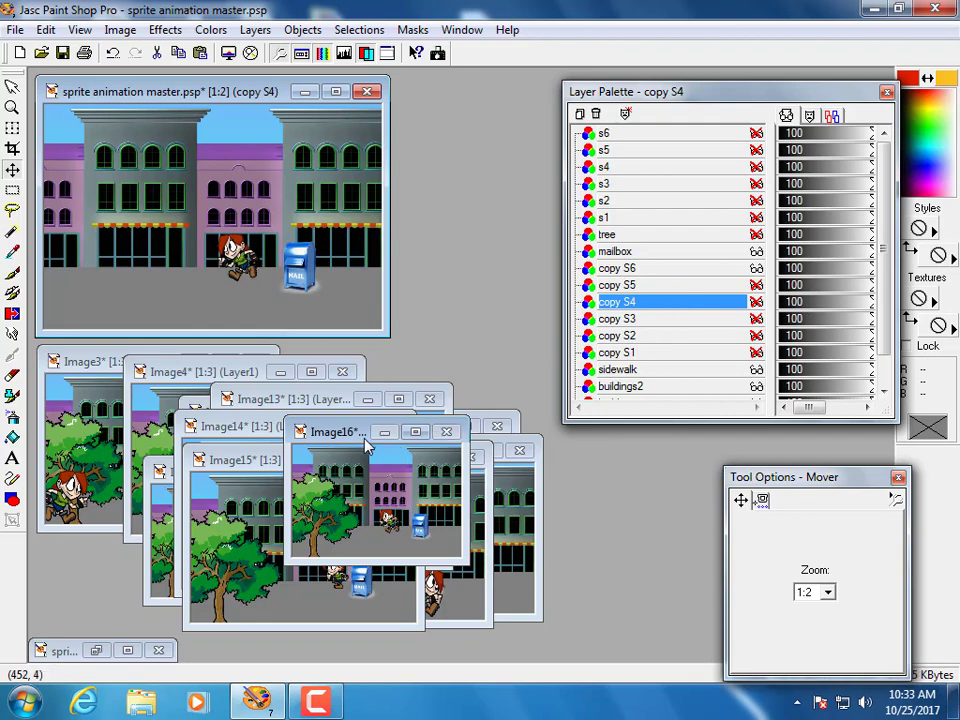
Step: Open Lightning-Download-PNG.png and arrange the windows so the master scene and the lightning image are both accessible
left_click_drag(348, 437, 305, 471)
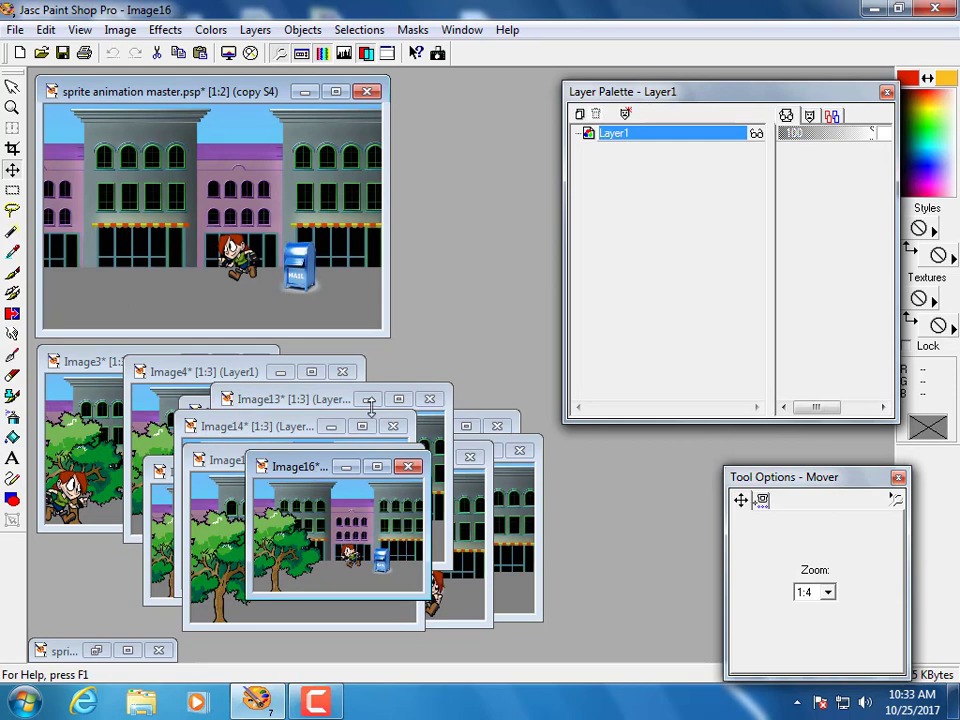
left_click(223, 91)
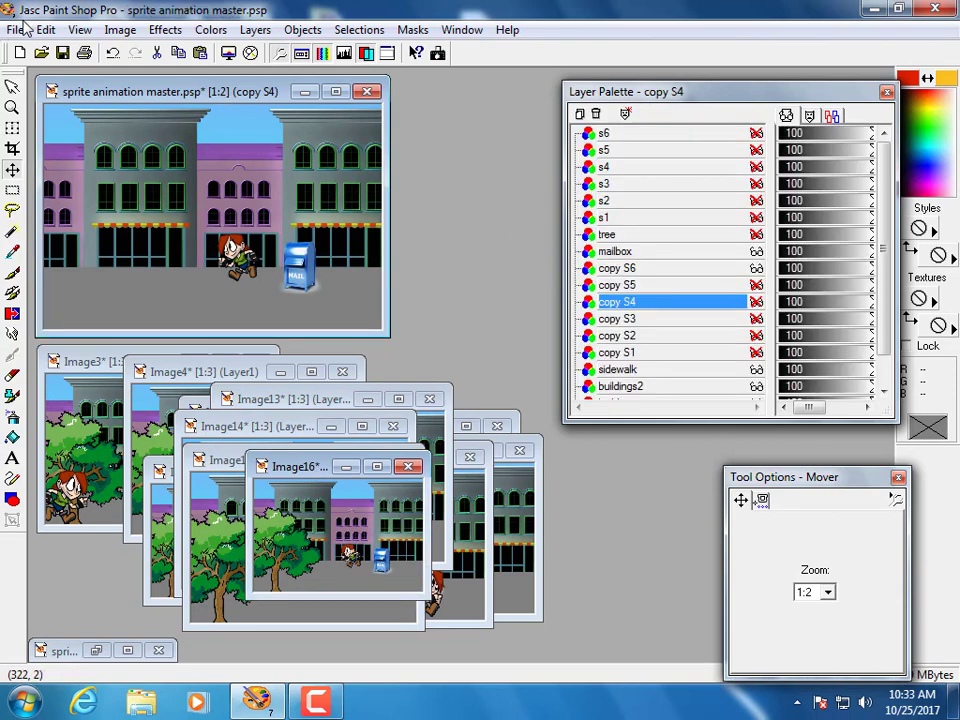
left_click(41, 53)
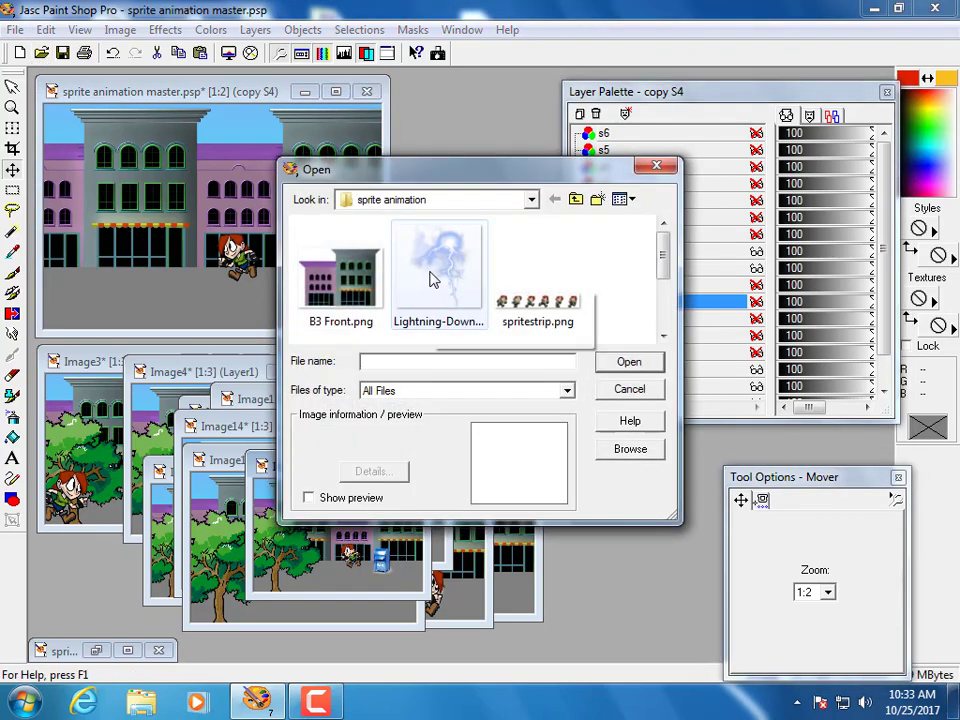
double_click(436, 276)
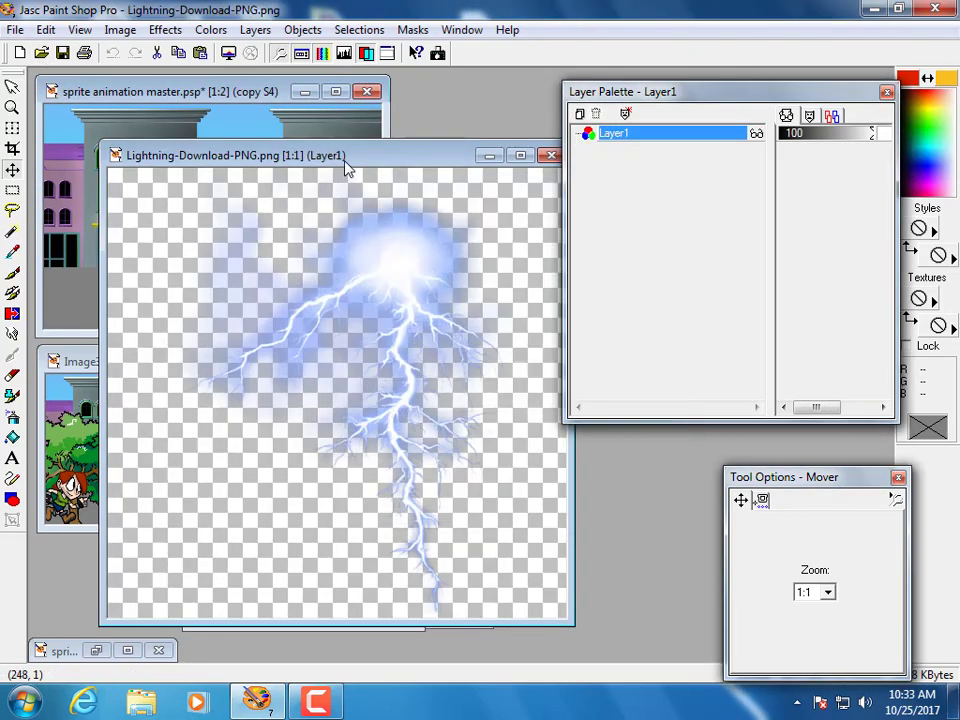
mouse_move(345, 168)
left_mouse_down()
mouse_move(343, 182)
mouse_move(330, 172)
left_mouse_up()
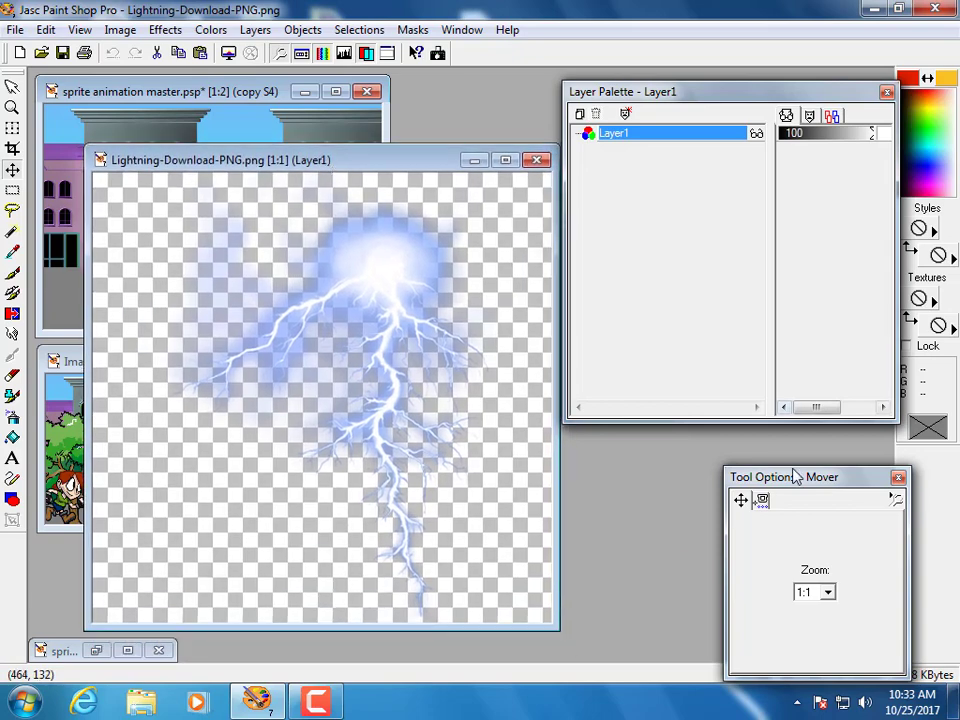
left_click_drag(797, 477, 780, 370)
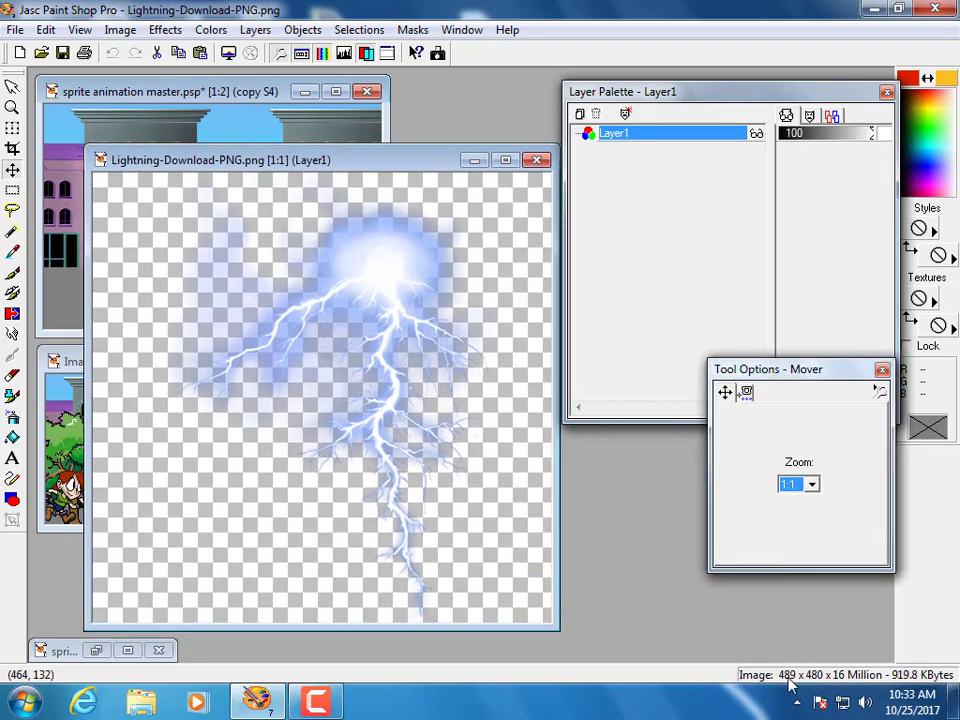
left_click_drag(407, 163, 649, 200)
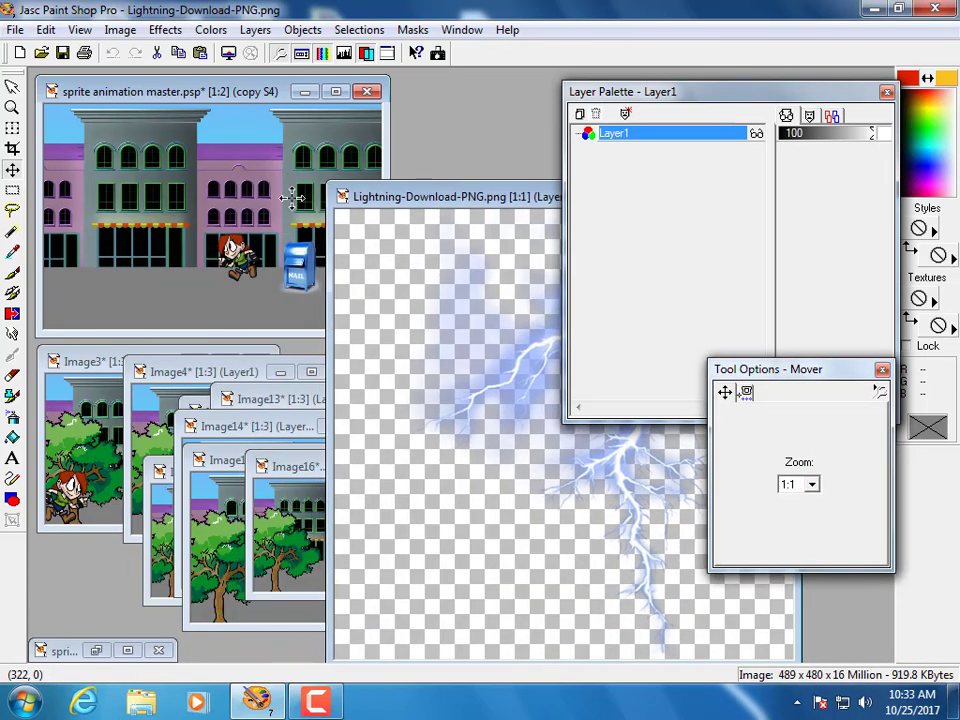
Step: Measure the height from the scene's top edge to the runner's head with a rectangular selection, and clear the selection
left_click(12, 190)
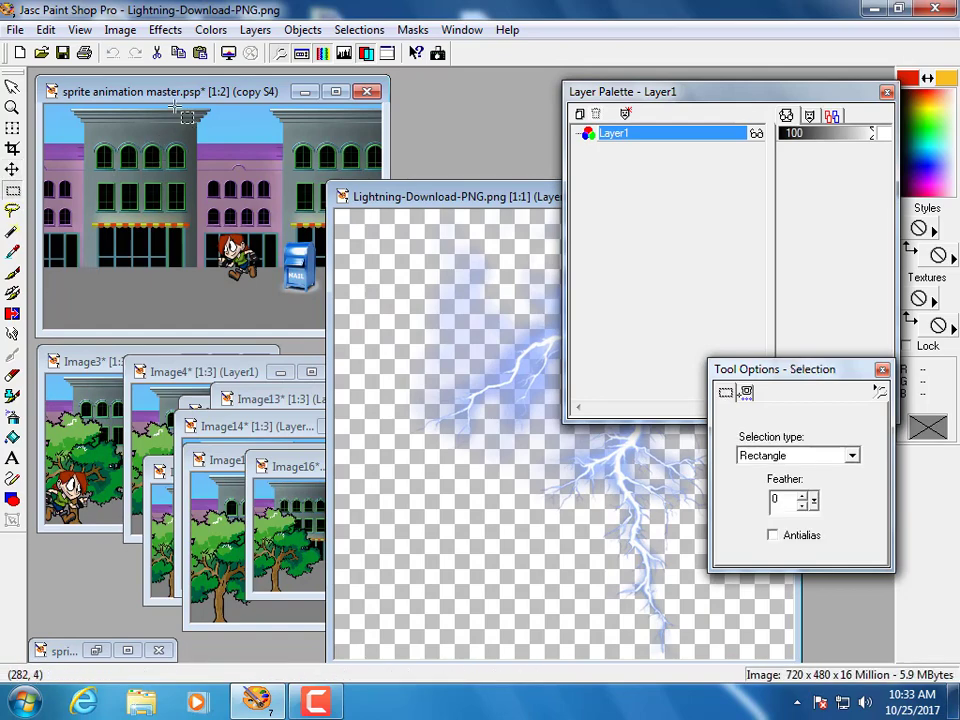
left_click_drag(182, 106, 249, 258)
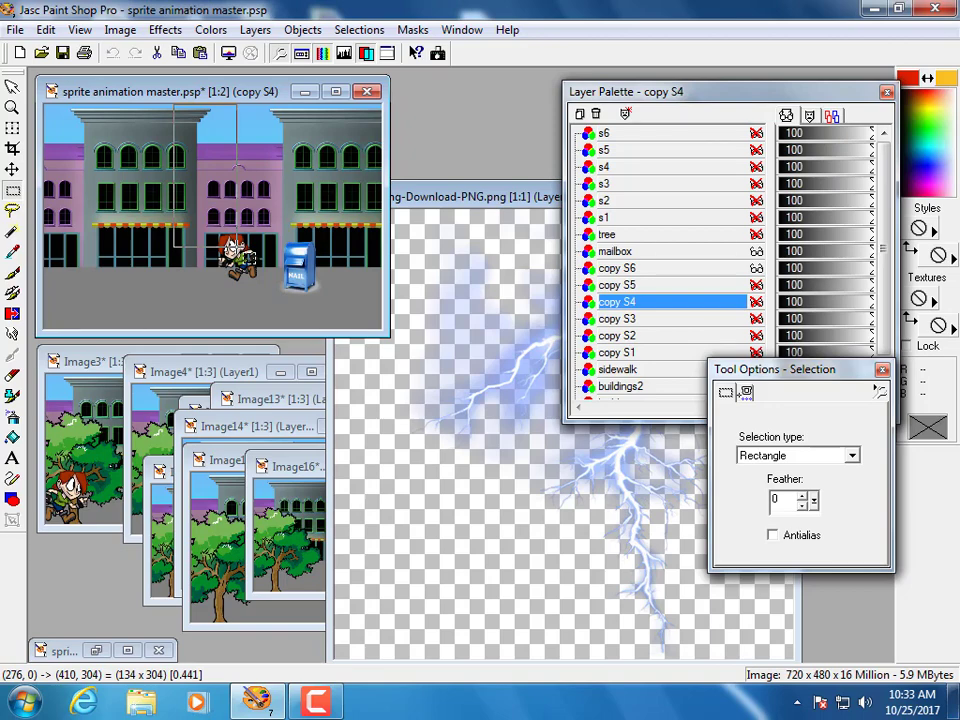
left_click_drag(249, 258, 249, 258)
left_click(359, 29)
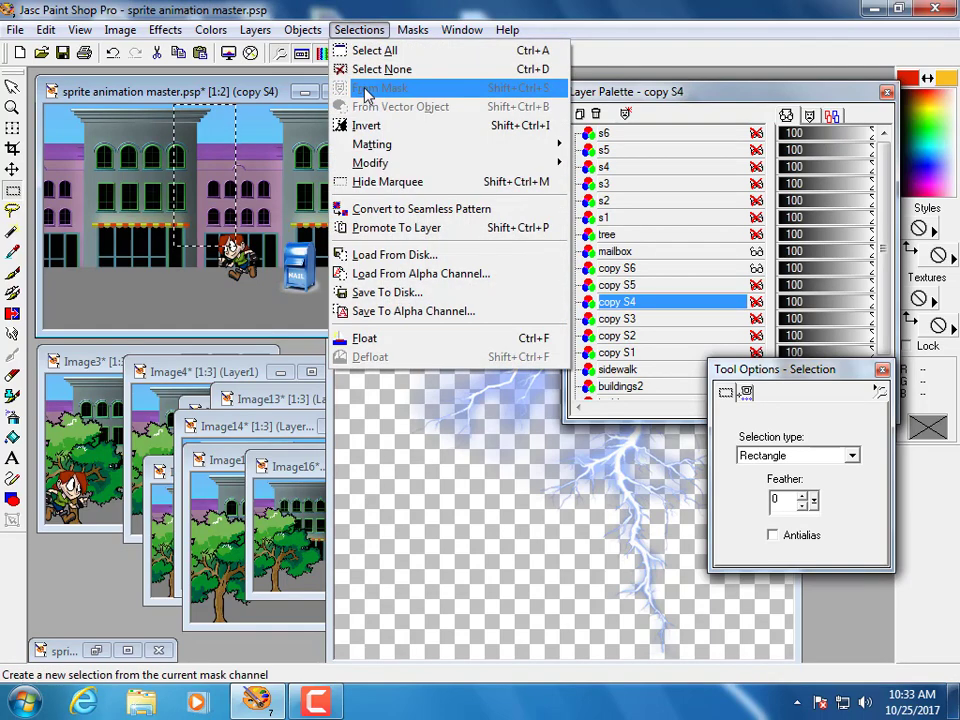
left_click(363, 74)
Step: Resize the lightning image to a height of 304 pixels, keeping the aspect ratio
left_click_drag(453, 197, 324, 155)
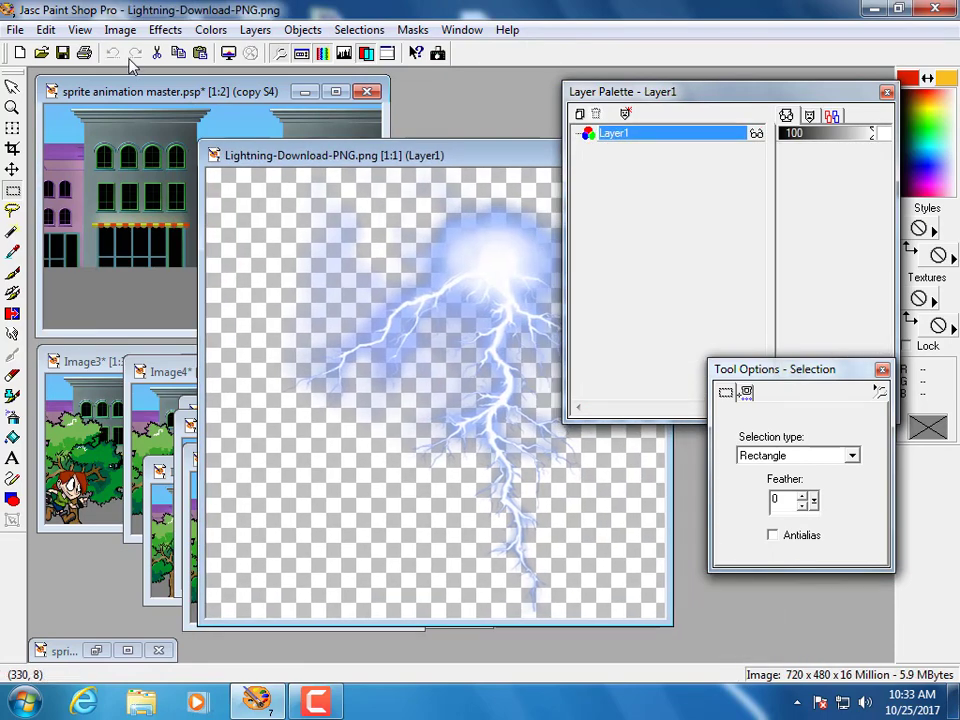
left_click(120, 29)
left_click(115, 143)
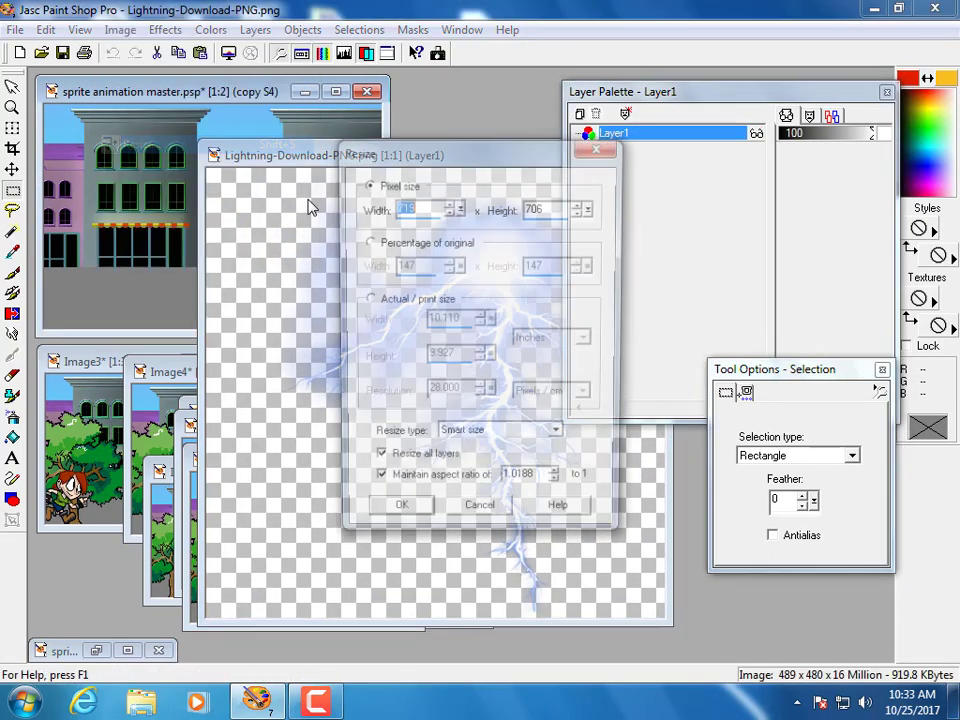
left_click_drag(550, 208, 457, 214)
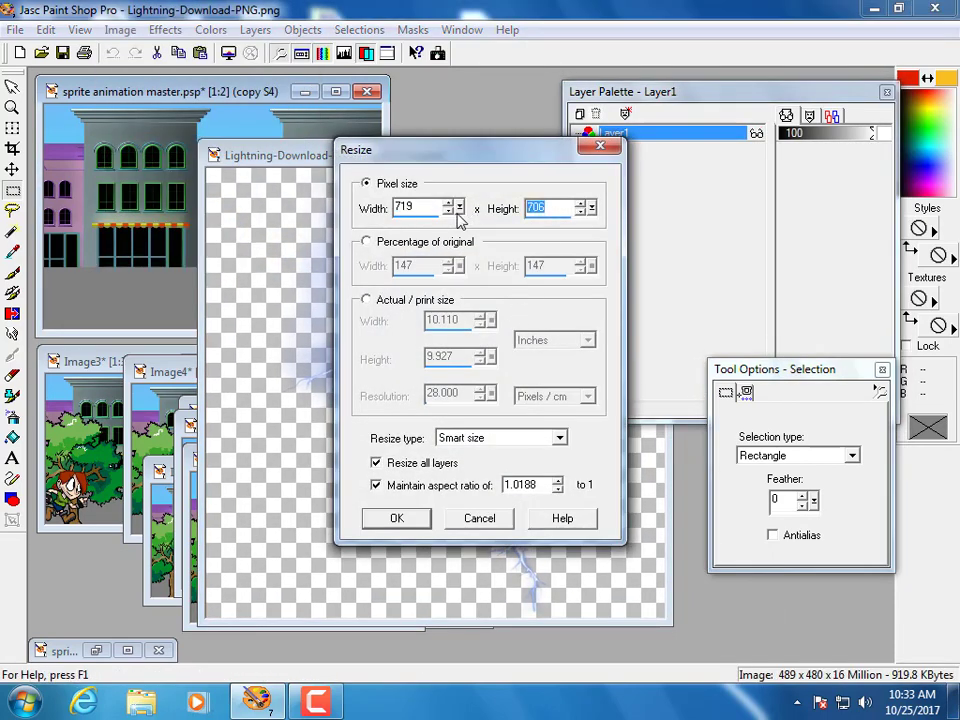
type("304")
left_click(390, 516)
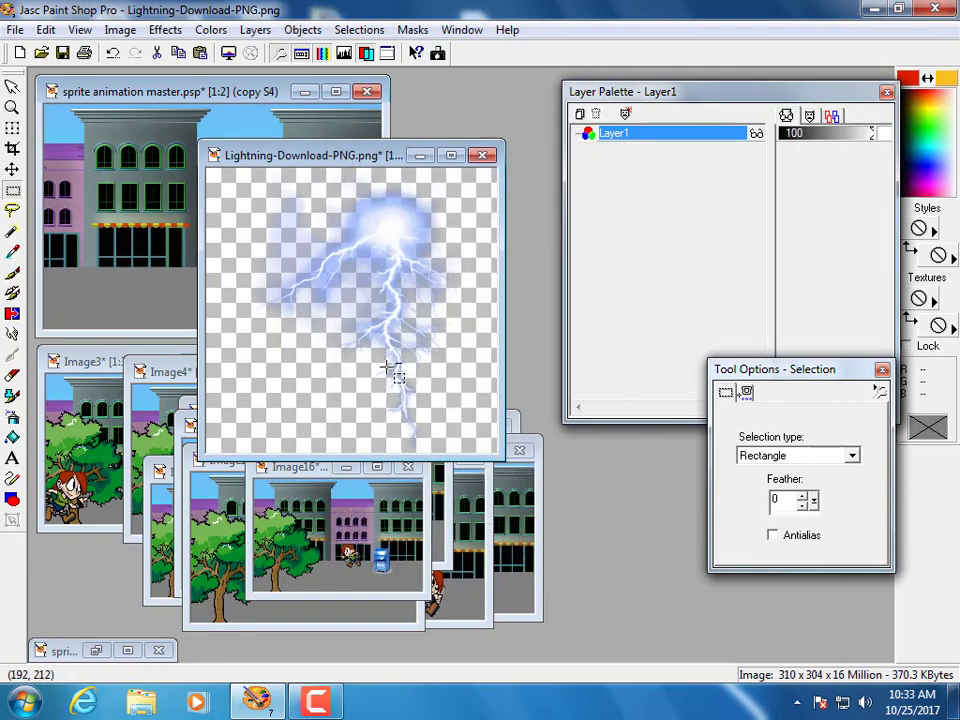
Step: Paste the lightning as a new layer in the master scene and move it up so the bolt ends above the runner
left_click(238, 93)
key("ctrl+l")
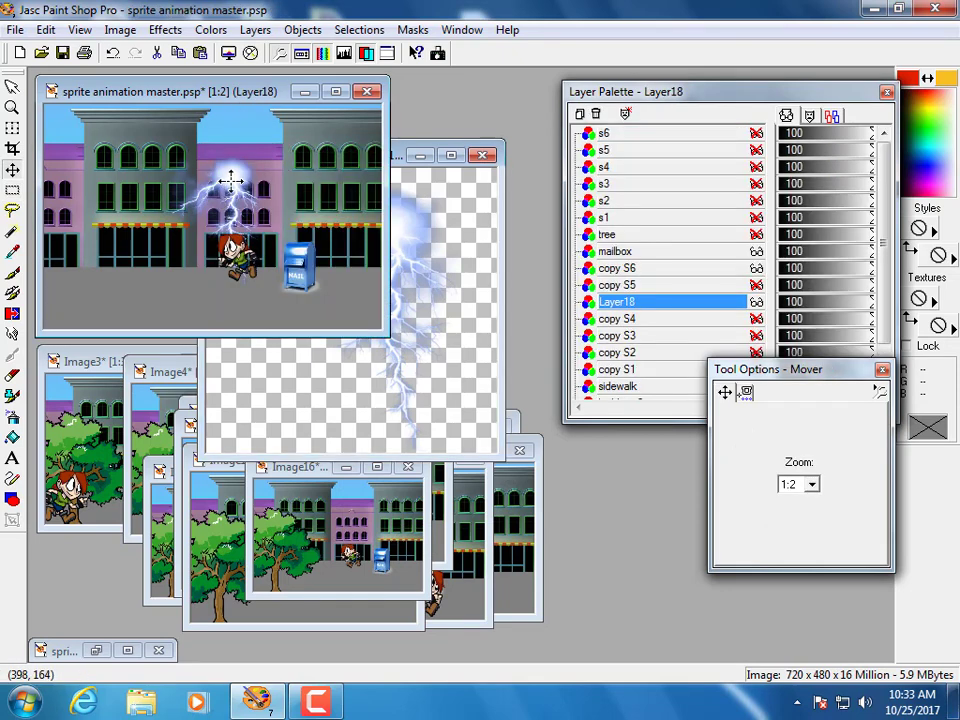
left_click_drag(227, 191, 216, 132)
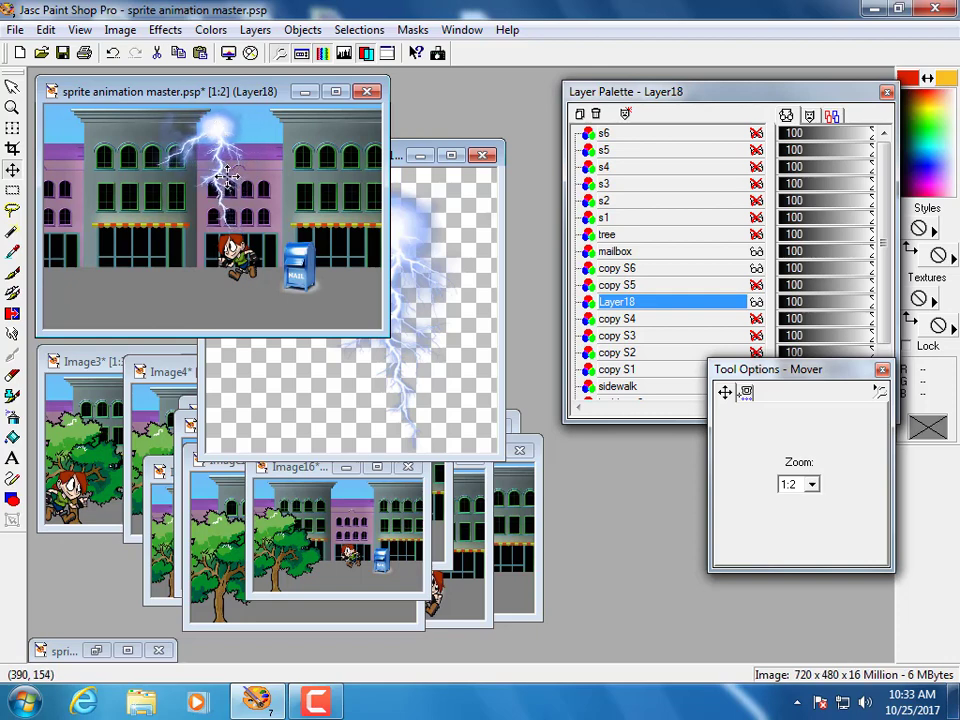
Step: Stretch the lightning bolt downward with the Deformation tool, apply it, and shift the bolt right over the runner's head
left_click(13, 128)
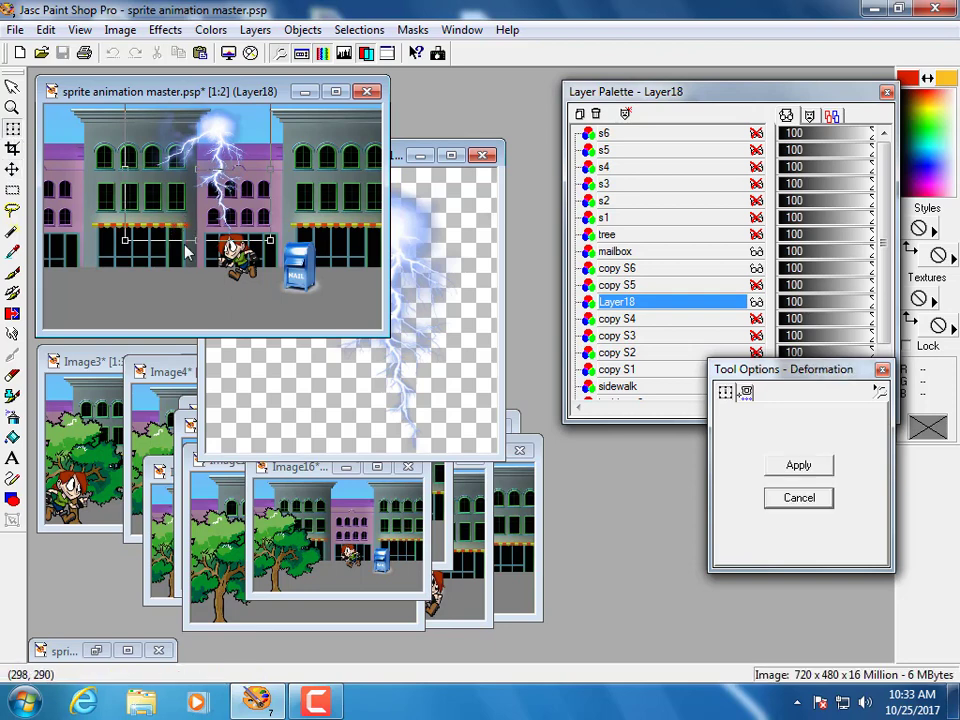
left_click_drag(197, 252, 197, 265)
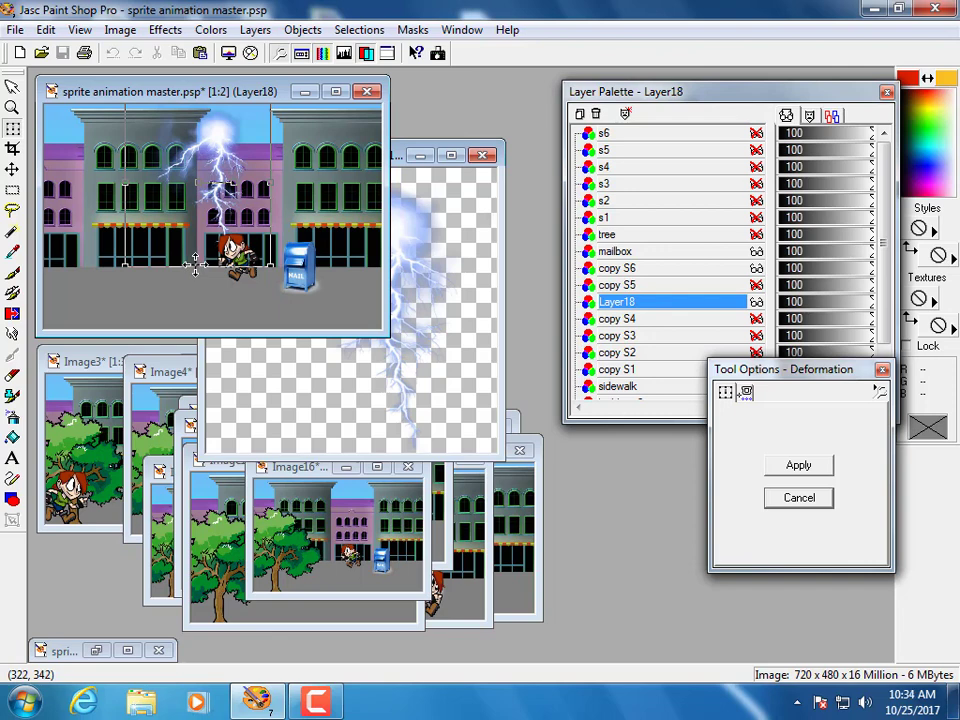
left_click_drag(195, 264, 197, 283)
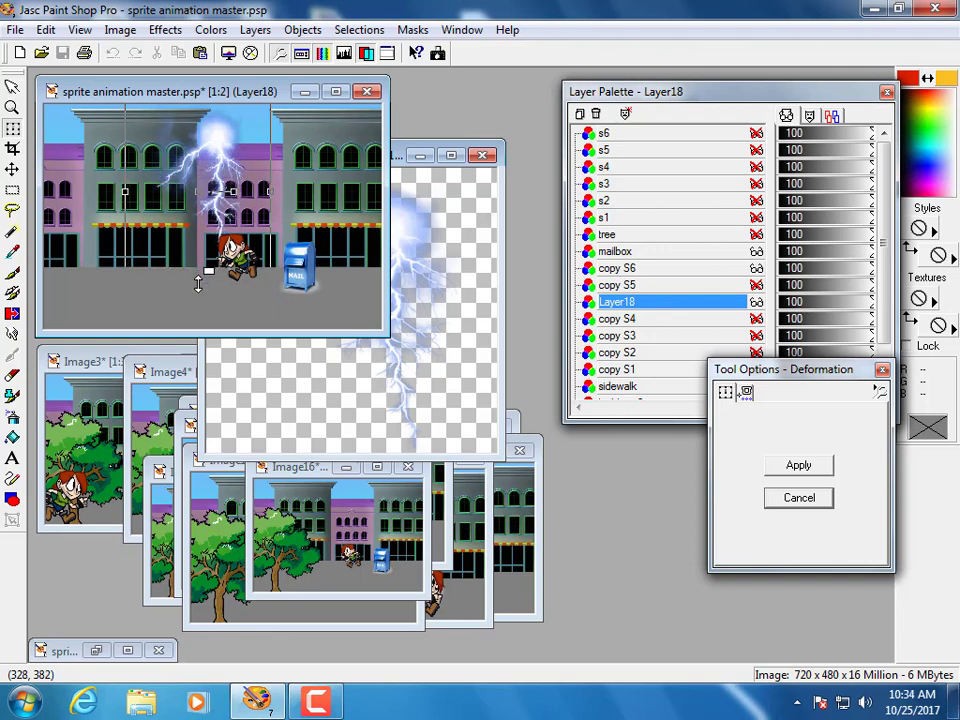
left_click(799, 466)
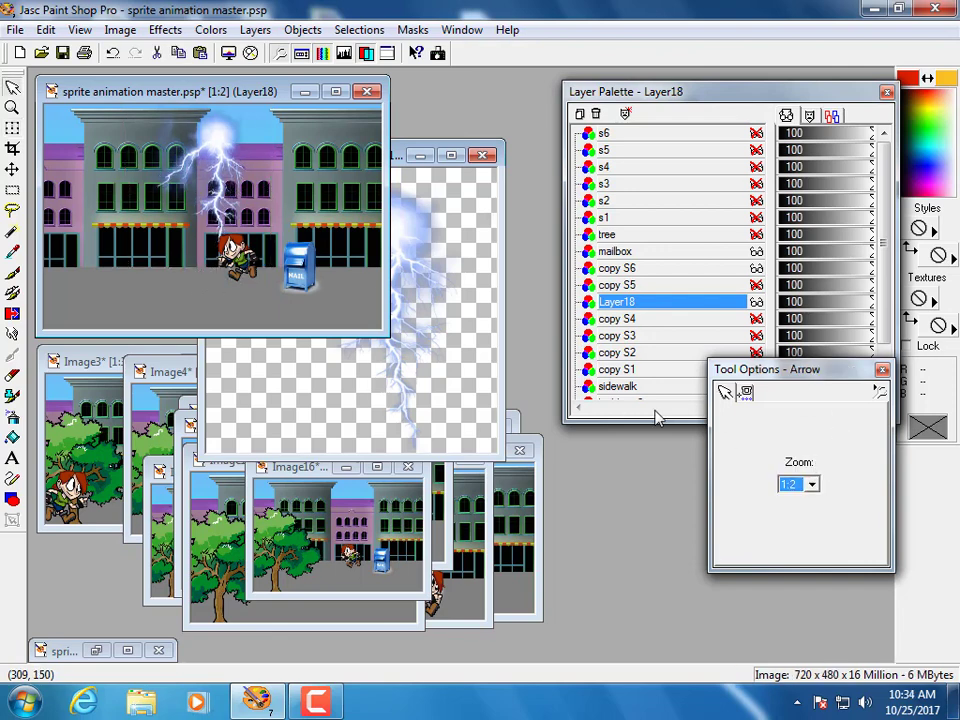
left_click(12, 170)
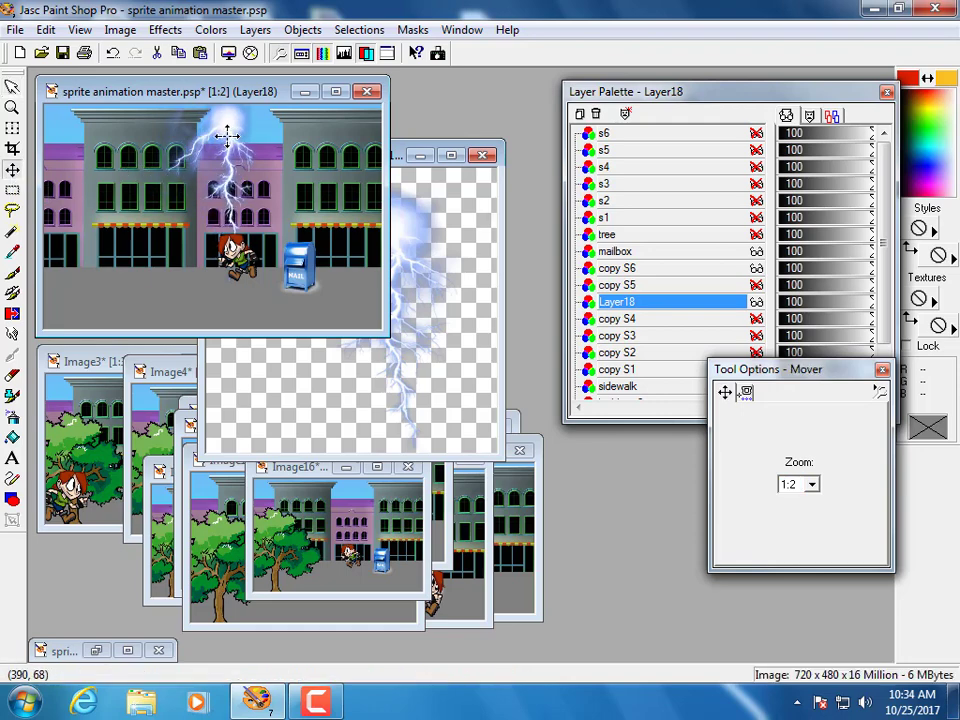
Step: Shift the lightning bolt slightly left over the runner and rename its layer to lightning
mouse_move(228, 135)
left_mouse_down()
mouse_move(226, 149)
mouse_move(226, 127)
mouse_move(222, 135)
left_mouse_up()
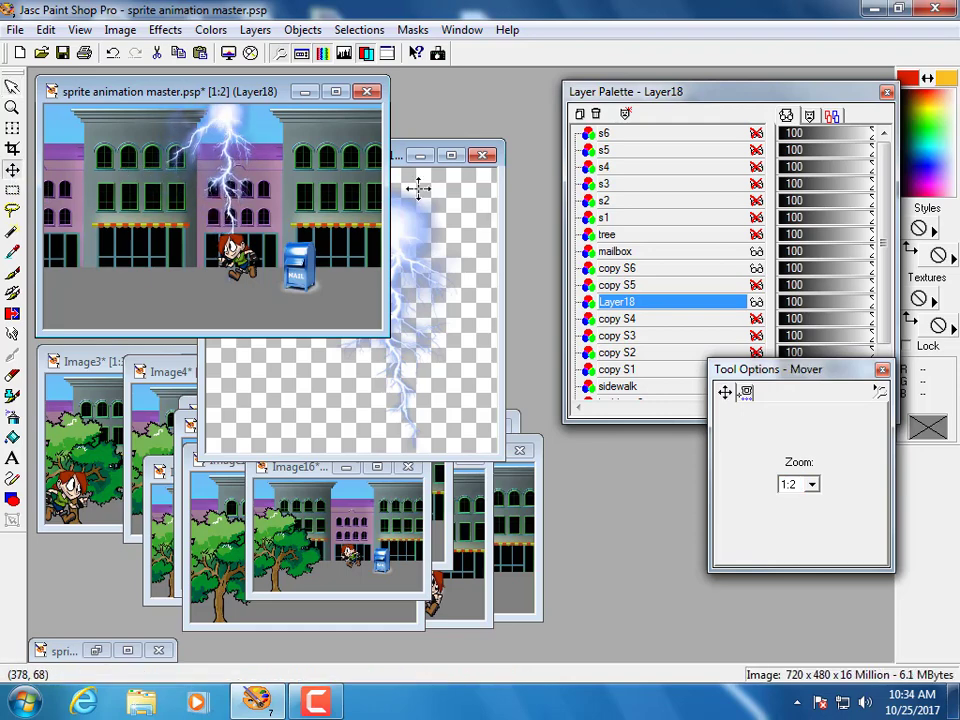
double_click(629, 304)
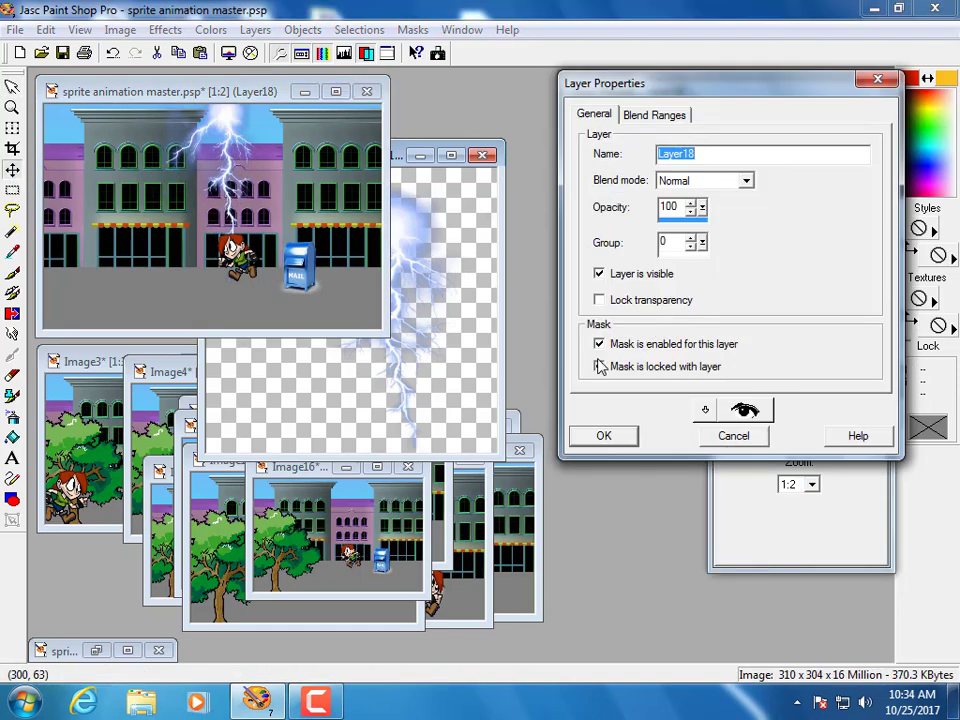
type("lightning")
left_click(609, 441)
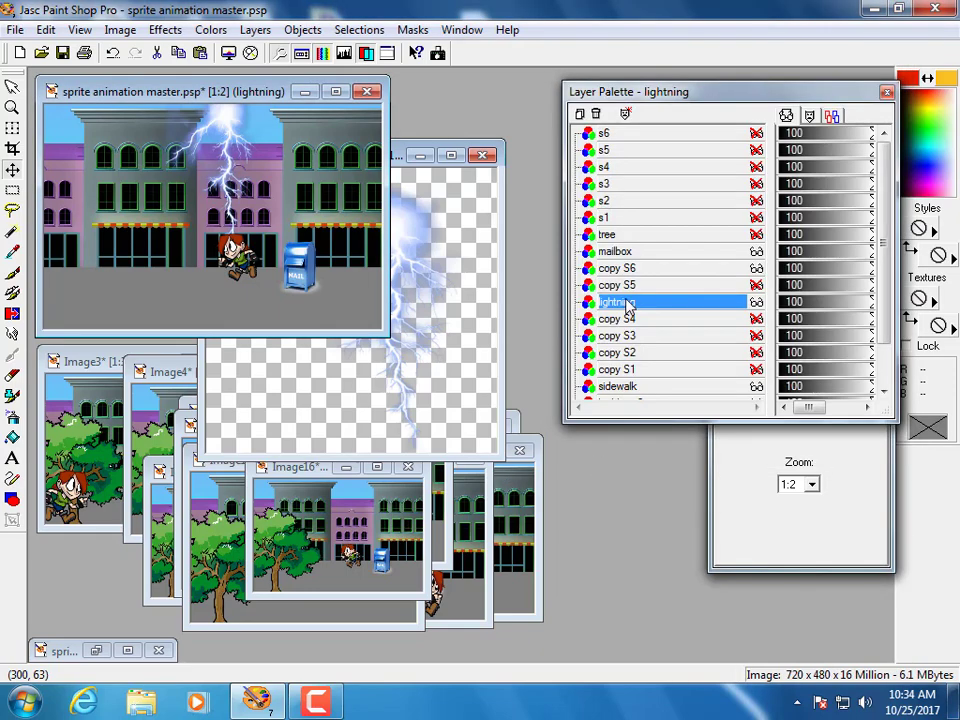
Step: Move the lightning layer above the now-shown tree layer and paste the merged scene as a new frame image placed below the master
left_click_drag(621, 301, 630, 226)
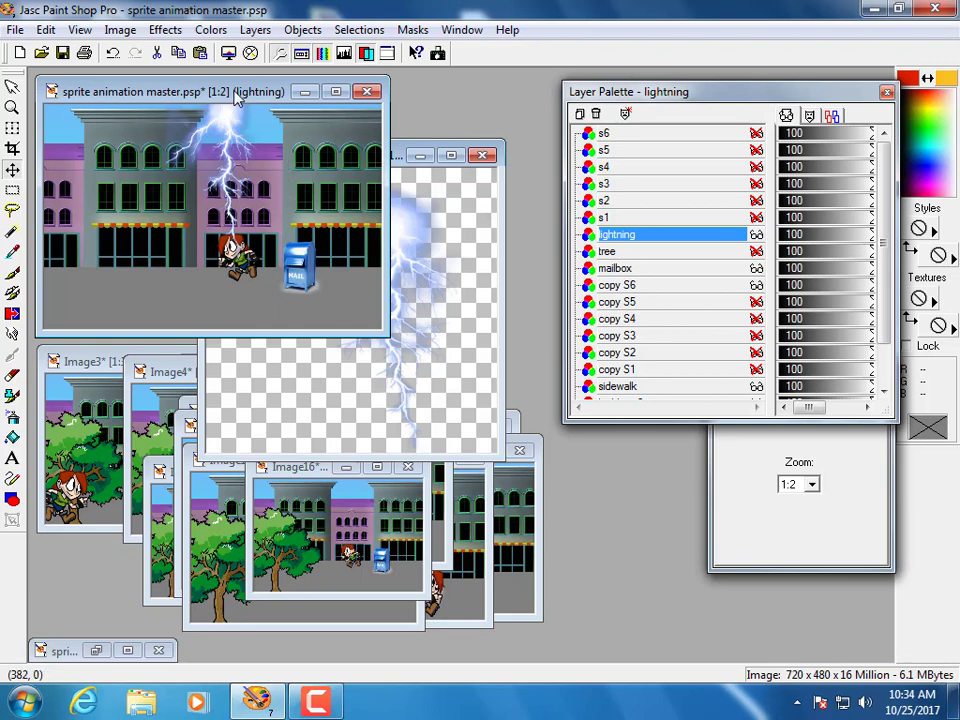
left_click(756, 251)
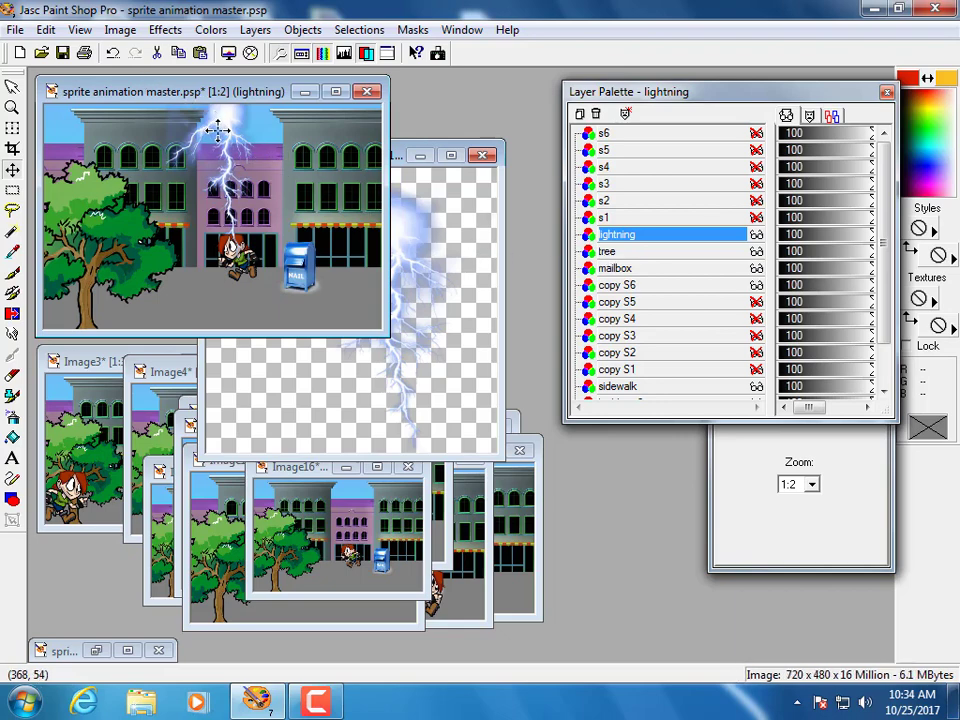
key("ctrl+v")
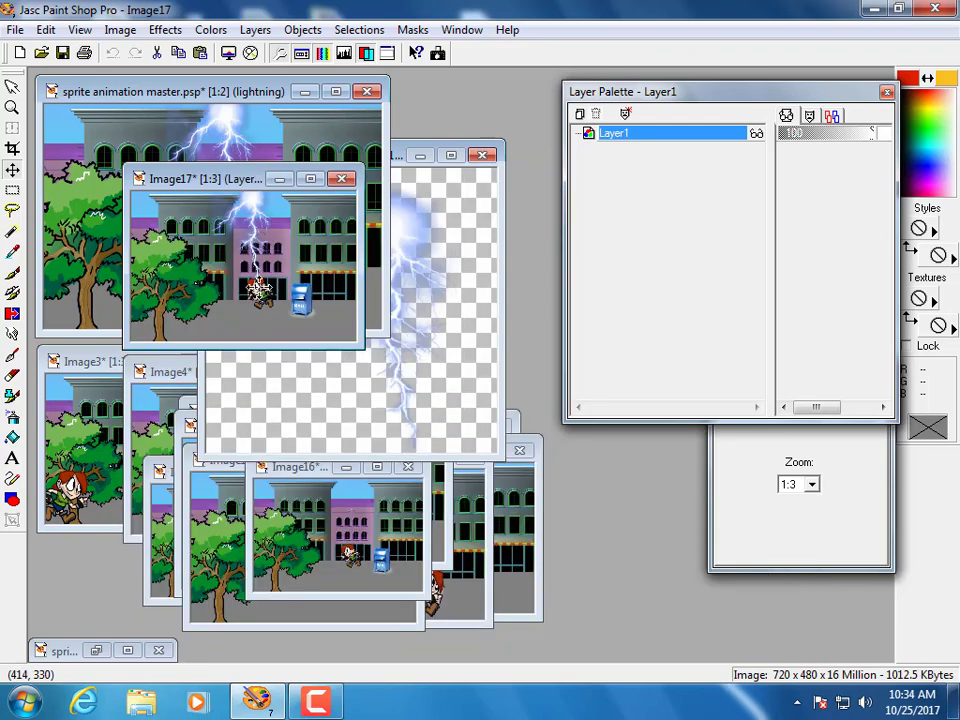
left_click_drag(170, 326, 154, 447)
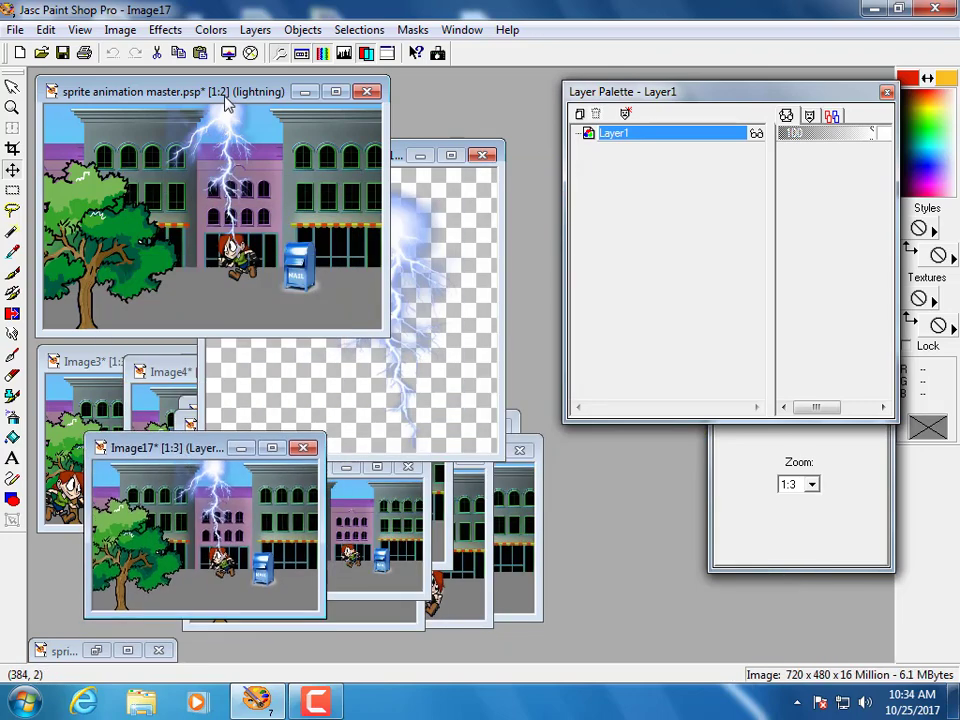
Step: Invert the colors of the runner on the master's copy S6 layer with Negative Image
left_click(170, 91)
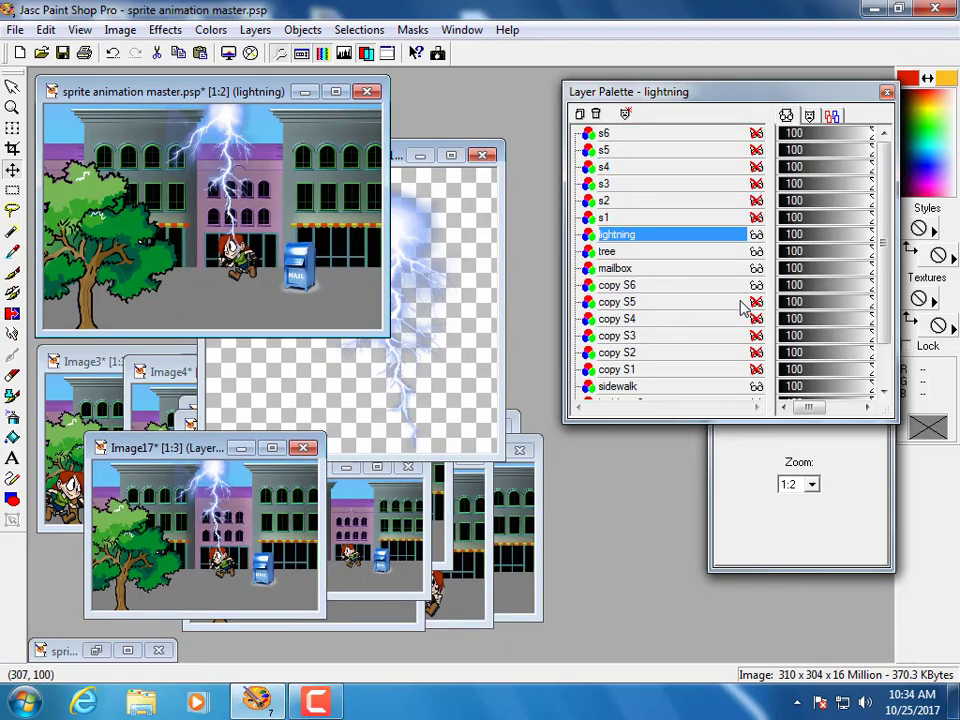
left_click(667, 289)
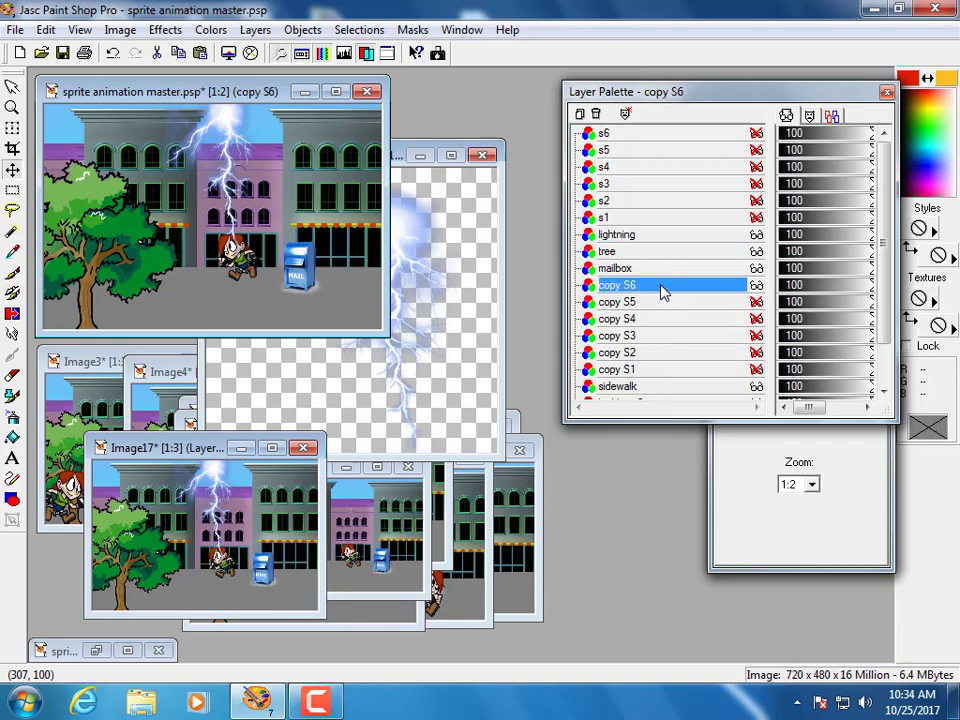
left_click(122, 30)
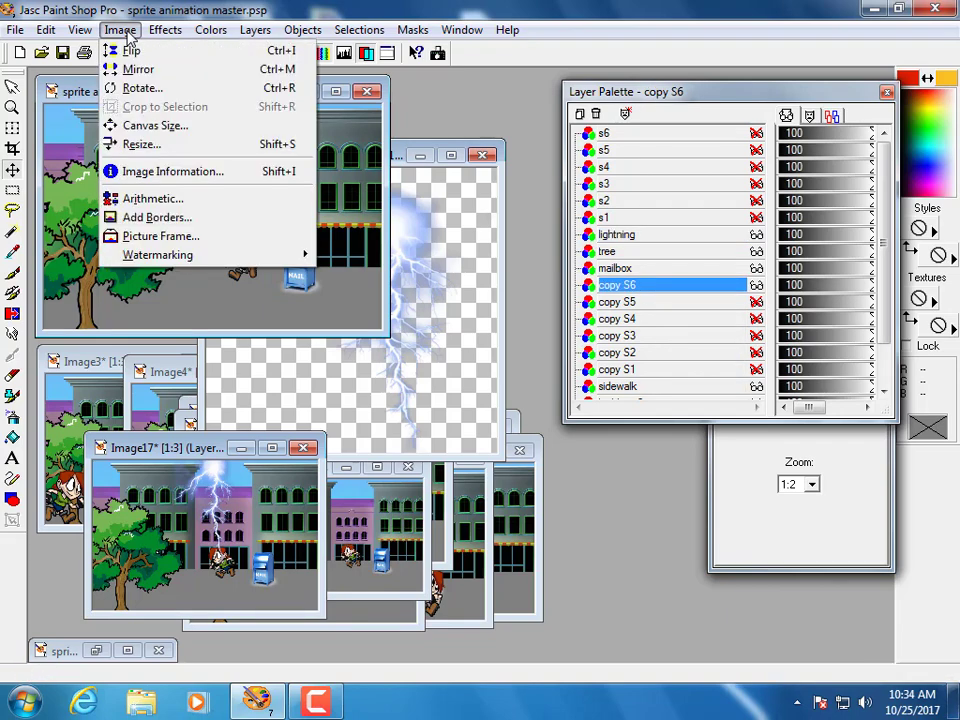
mouse_move(160, 30)
mouse_move(205, 30)
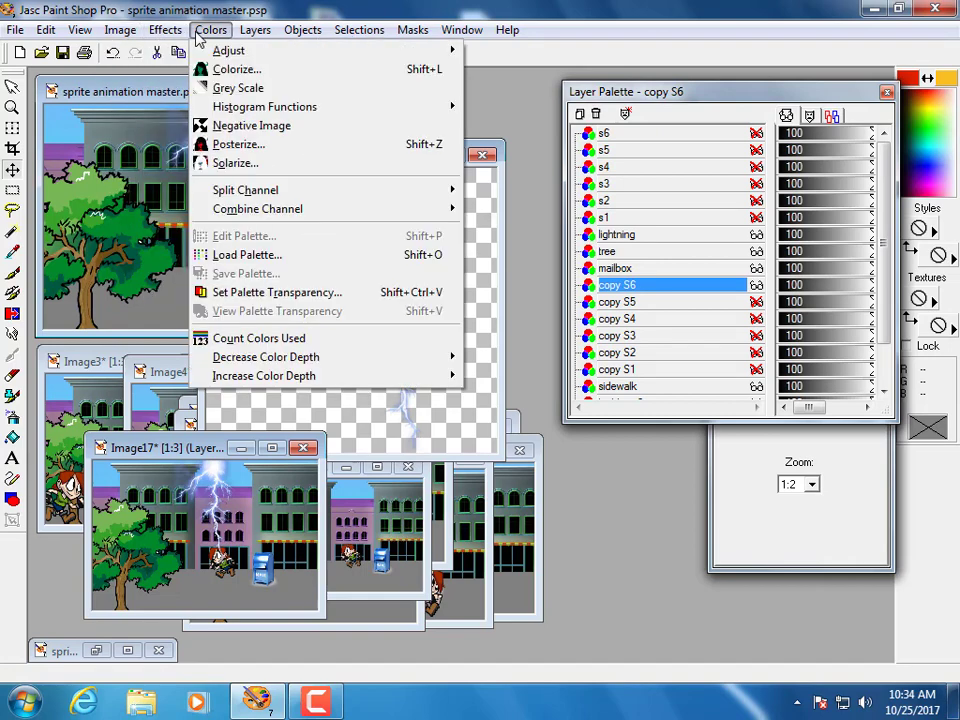
left_click(232, 126)
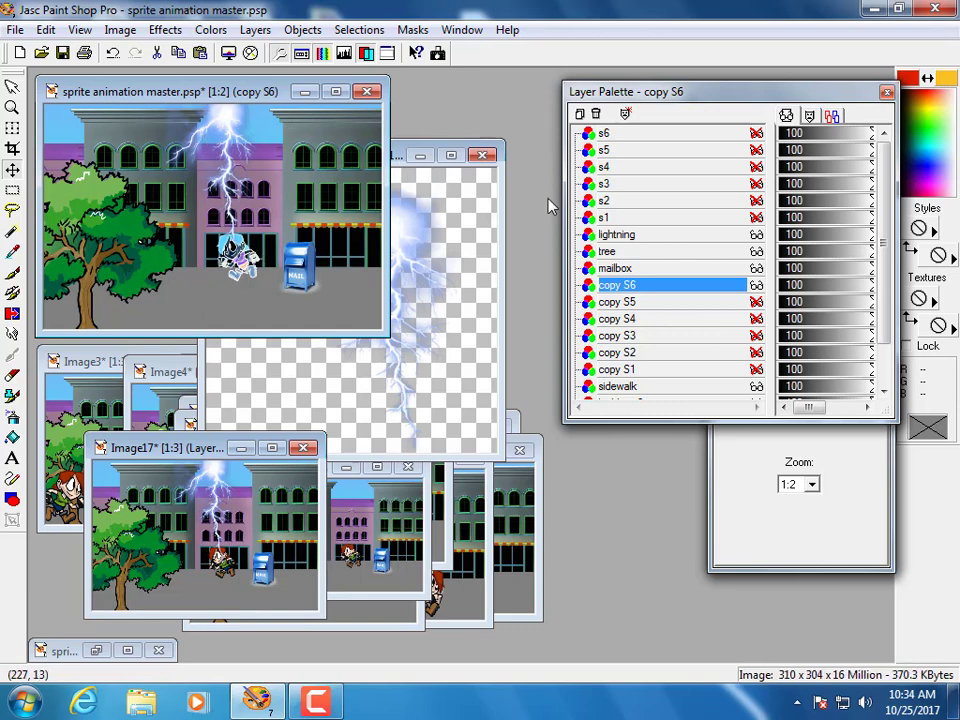
Step: Mirror the lightning layer and shift the bolt right so its tip meets the runner's head
left_click(630, 236)
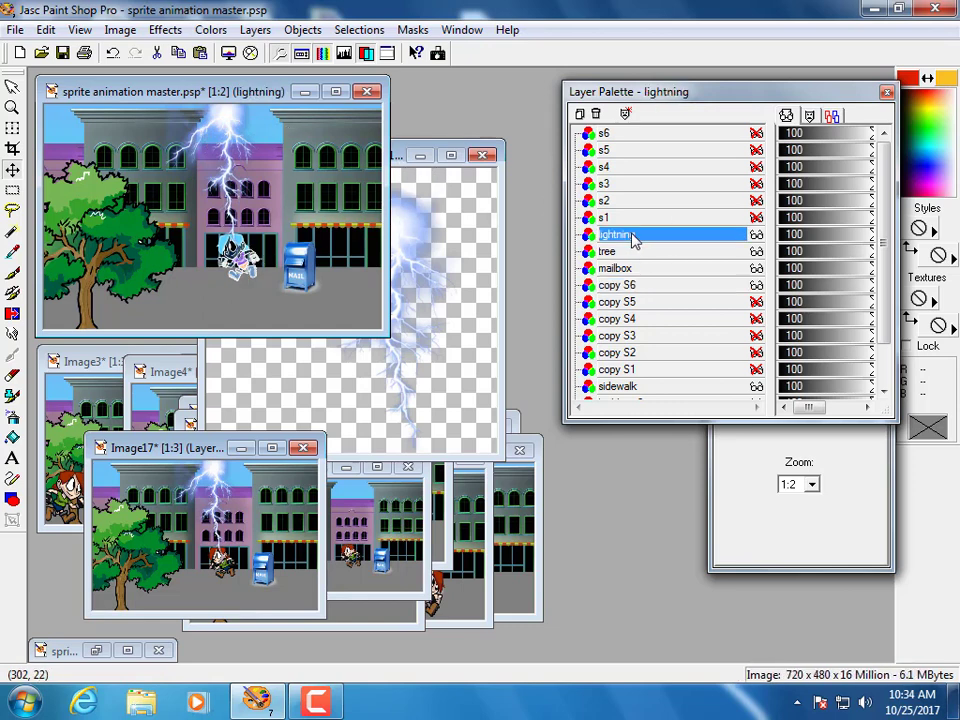
left_click(120, 30)
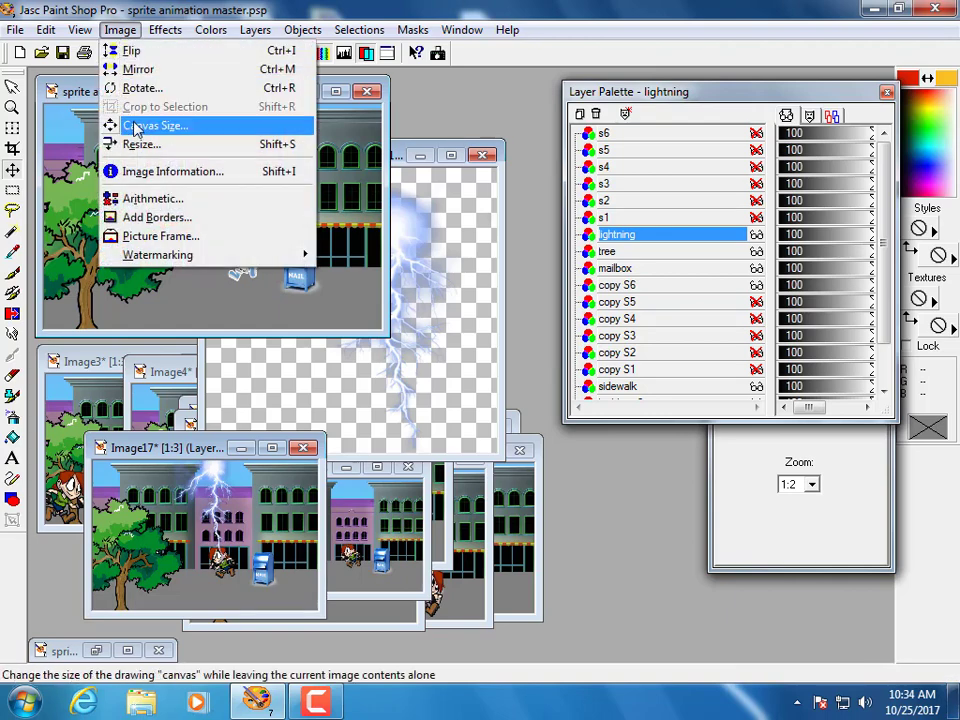
left_click(145, 72)
left_click_drag(202, 122, 247, 119)
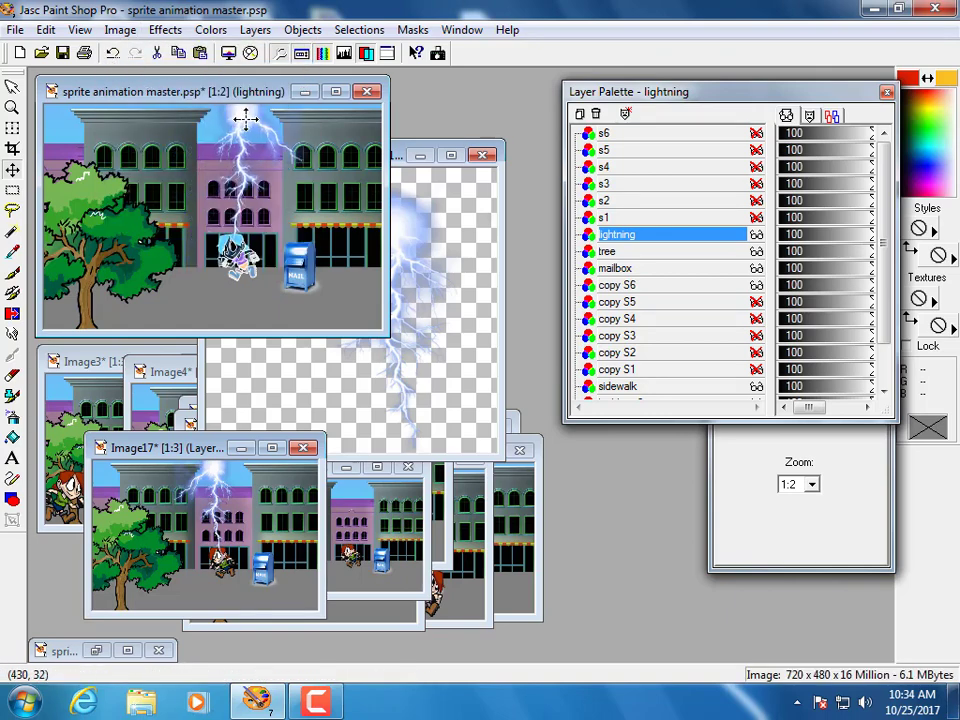
Step: Colorize the lightning layer with a hue of 61 and a low saturation for a pale yellow tint
left_click(211, 30)
left_click(229, 68)
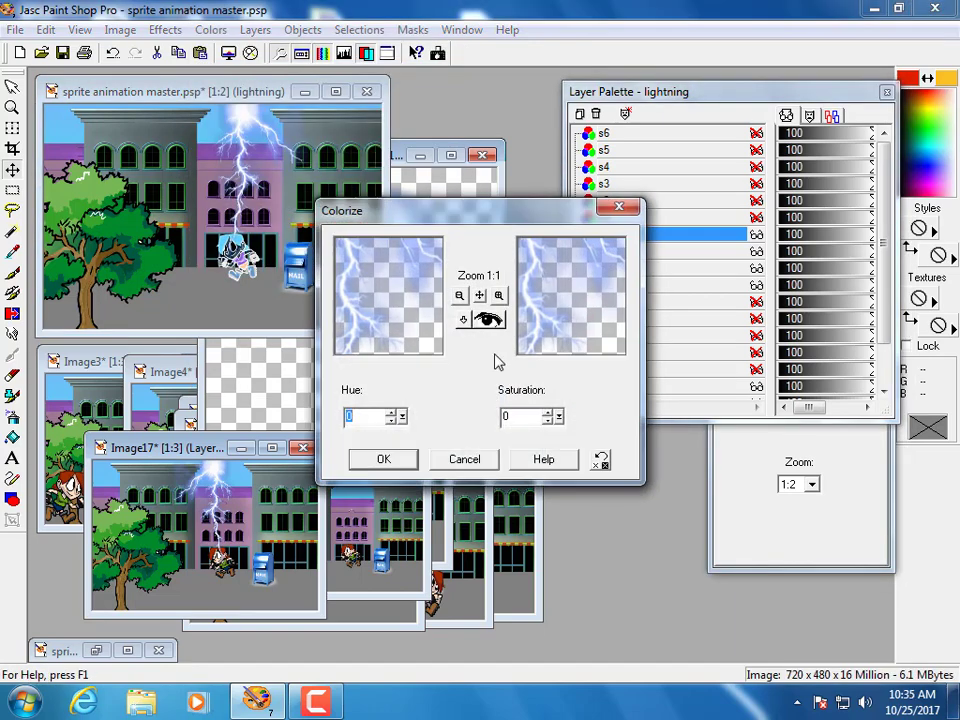
left_click_drag(401, 417, 426, 428)
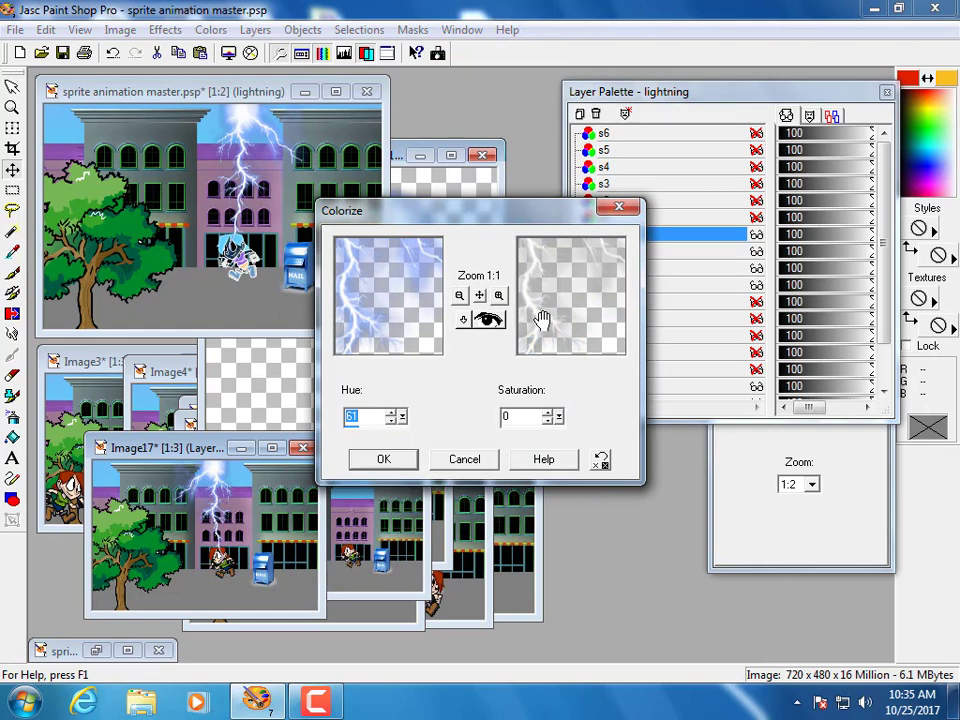
left_click_drag(558, 424, 587, 432)
left_click(399, 464)
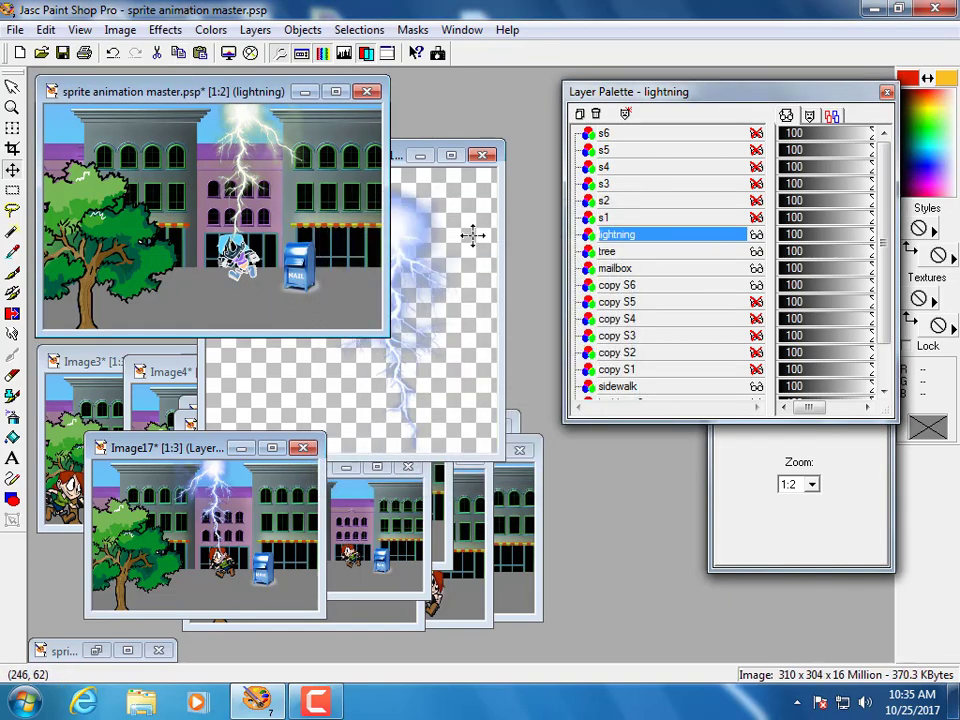
Step: Mirror the copy S6 runner and move it right, back under the lightning bolt
left_click(631, 288)
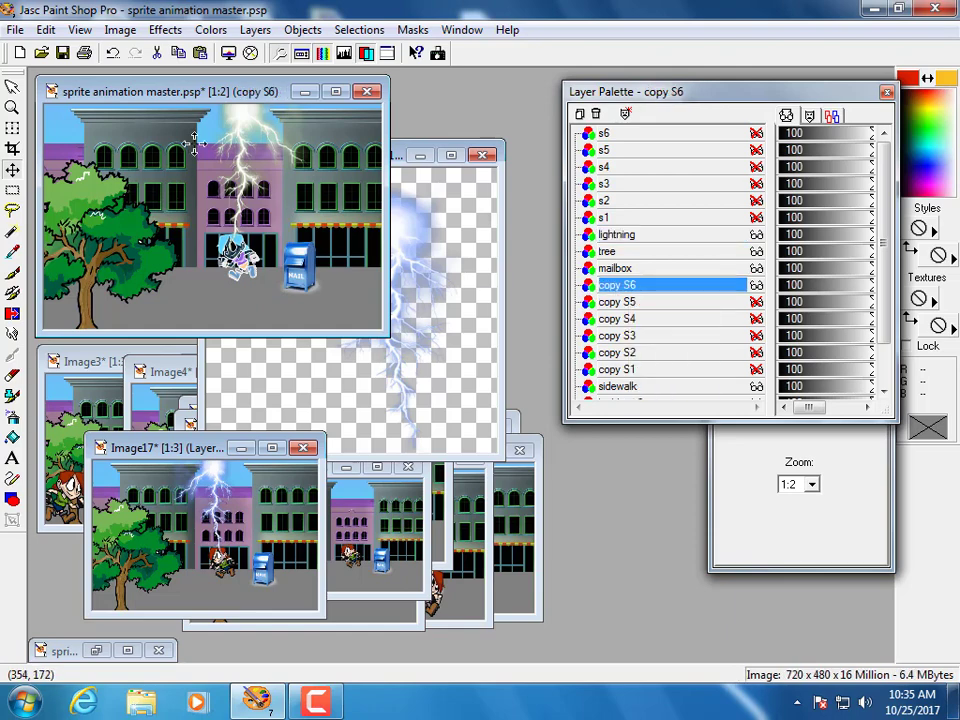
left_click(127, 33)
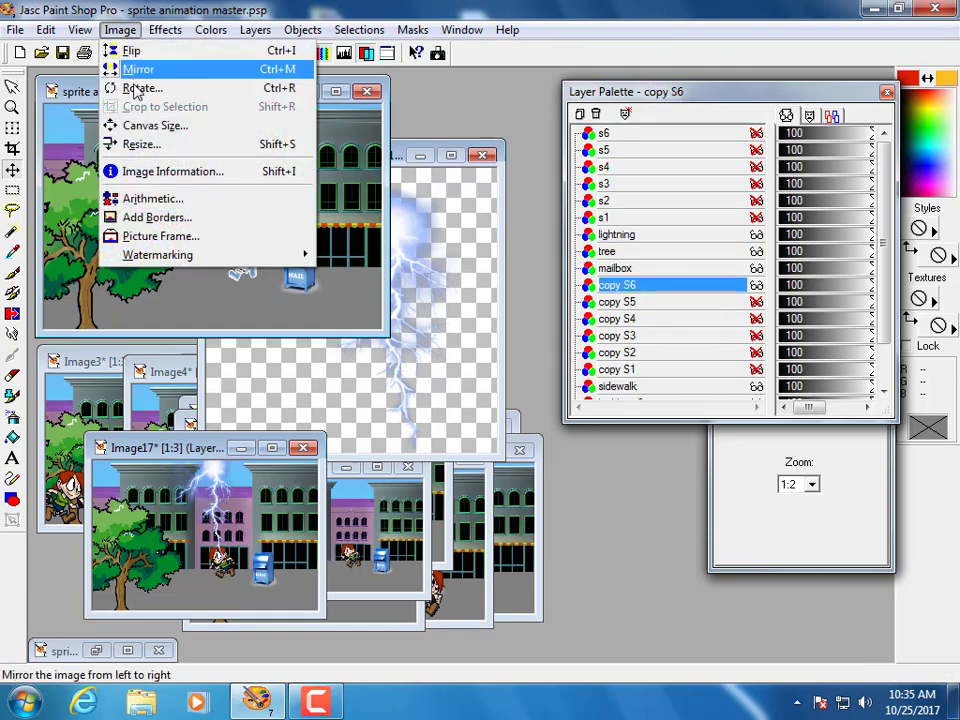
left_click(135, 66)
left_click_drag(215, 268, 251, 265)
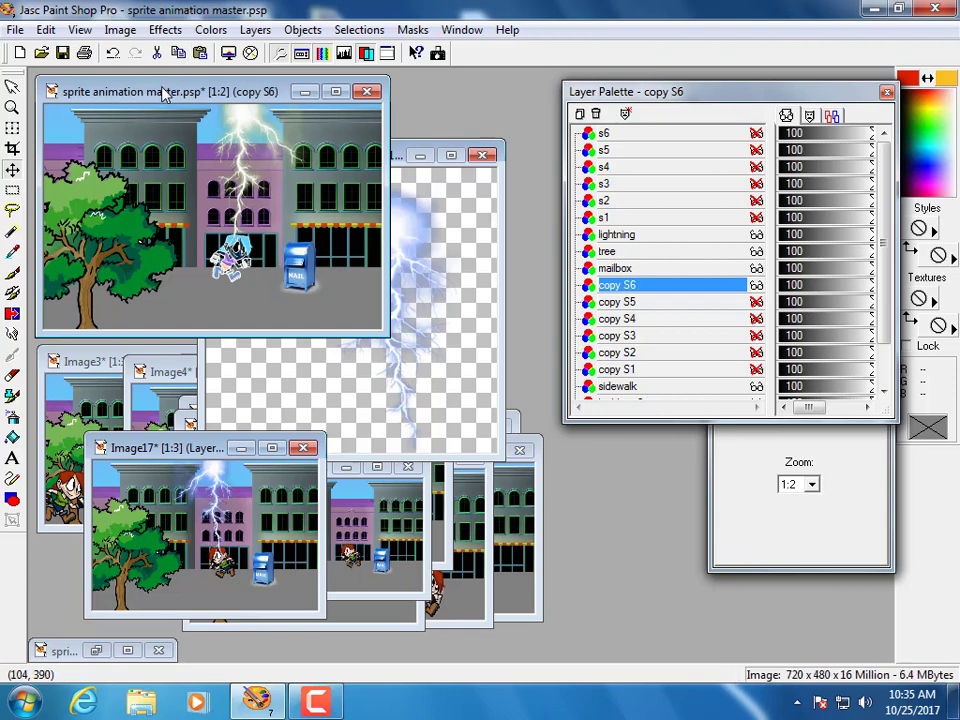
Step: Paste the merged scene with the inverted runner as a new frame image and place it beside the previous frame
key("ctrl+v")
scroll(198, 312, "down", 2)
left_click_drag(216, 198, 274, 486)
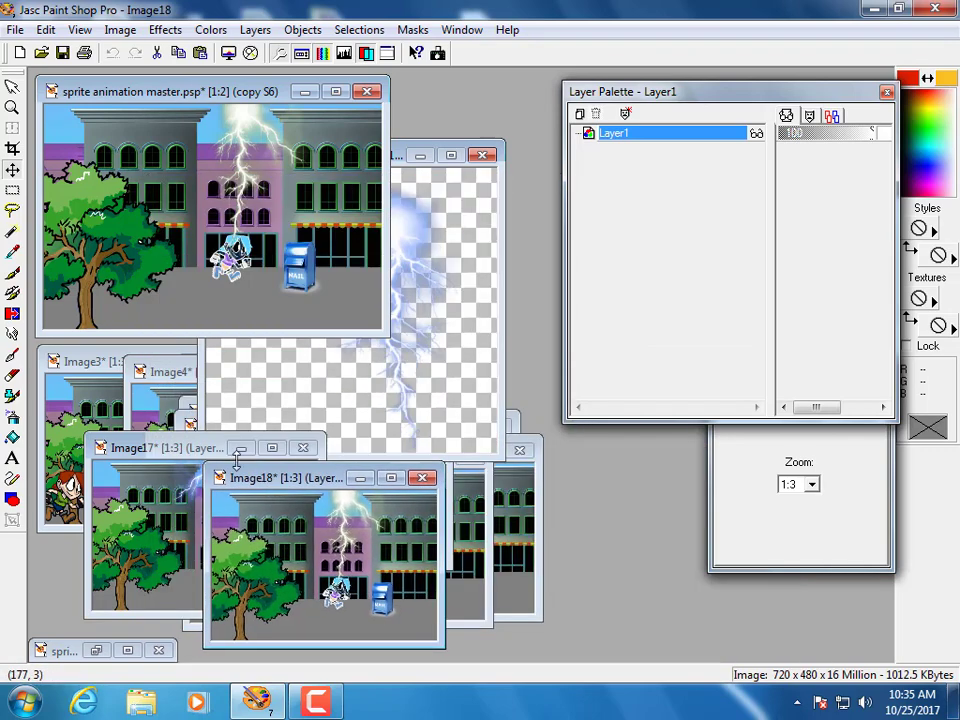
Step: Apply Negative Image again to the master's copy S6 layer to bring back the runner's normal colors
left_click(155, 100)
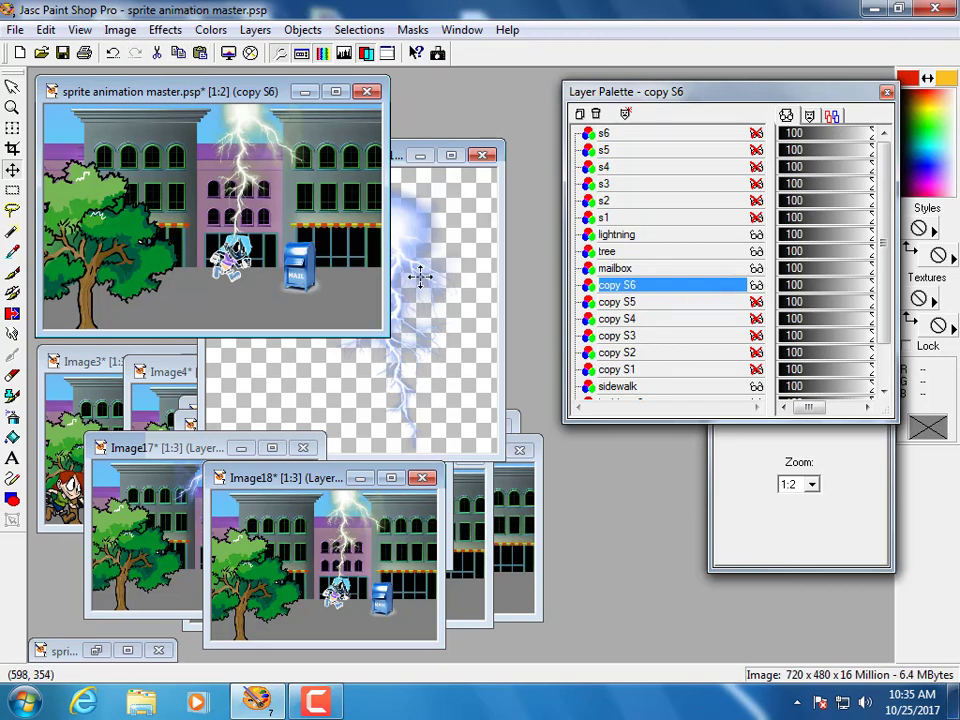
left_click(155, 31)
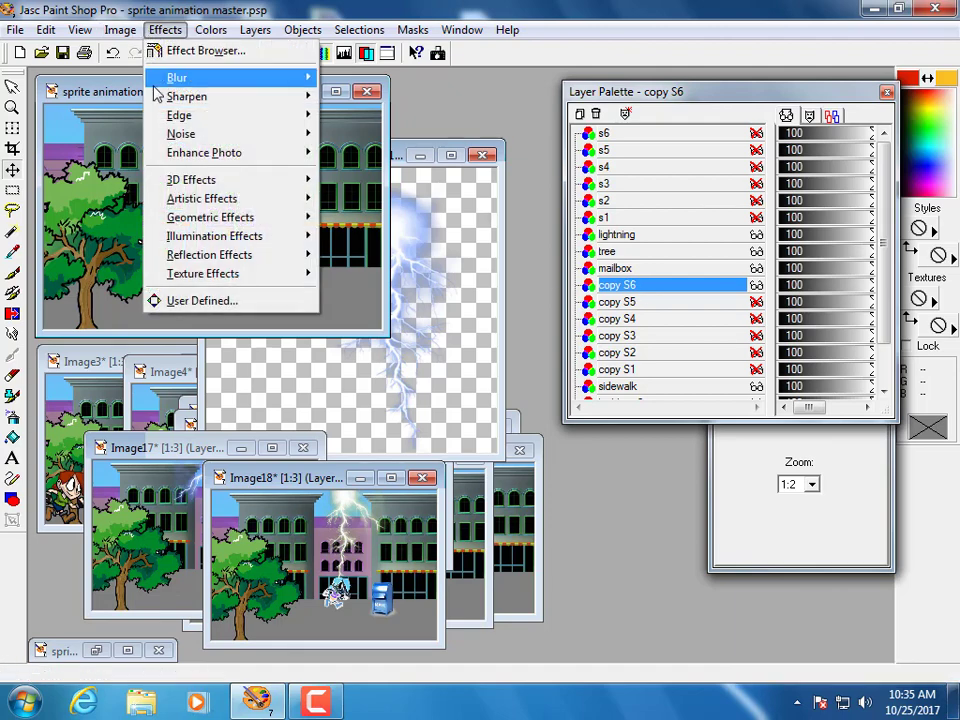
mouse_move(210, 30)
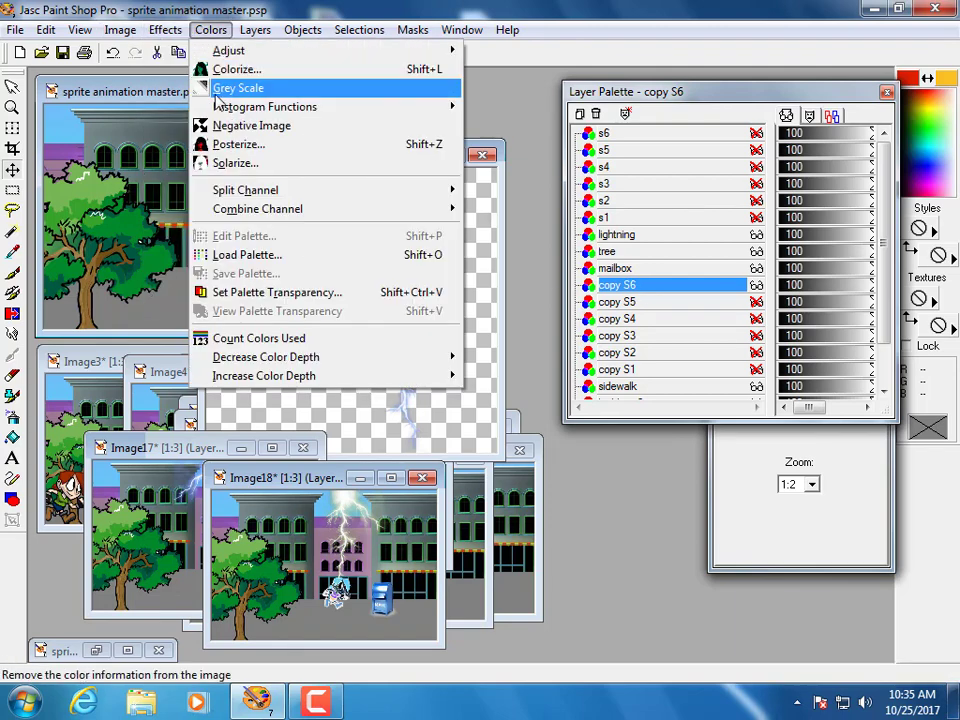
left_click(224, 130)
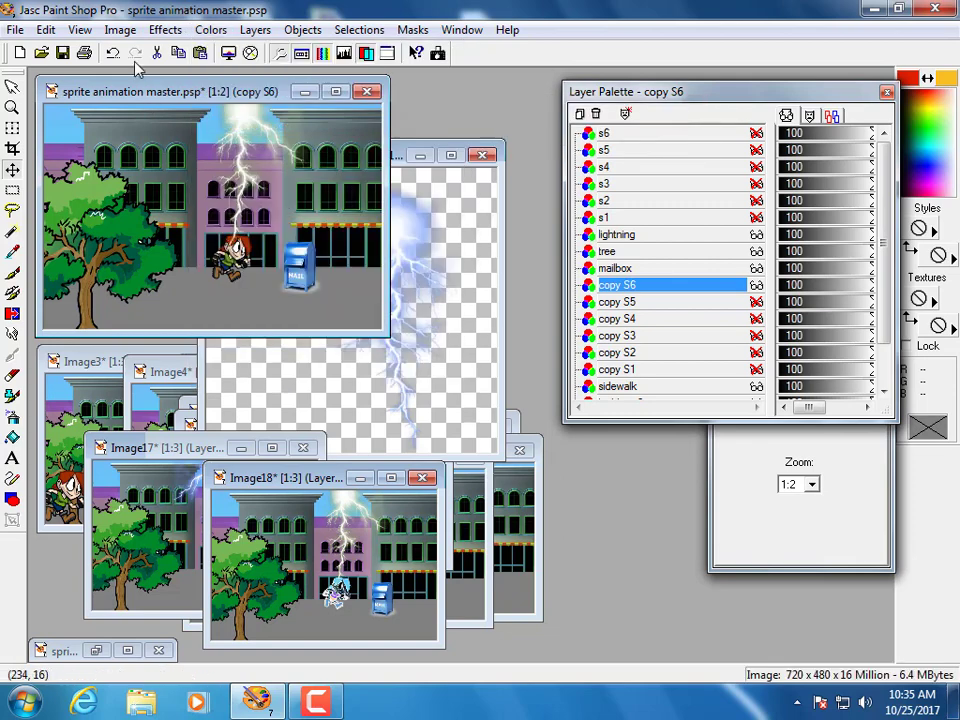
Step: Apply the Glowing Edges effect to the copy S6 runner with intensity 3 and sharpness 20
left_click(160, 29)
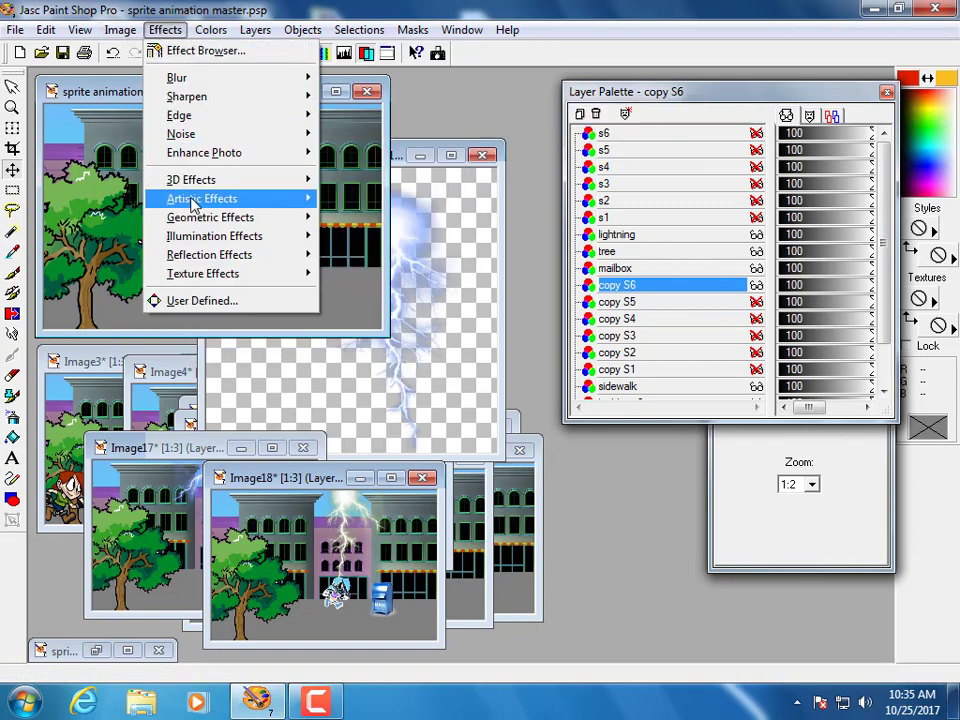
mouse_move(190, 199)
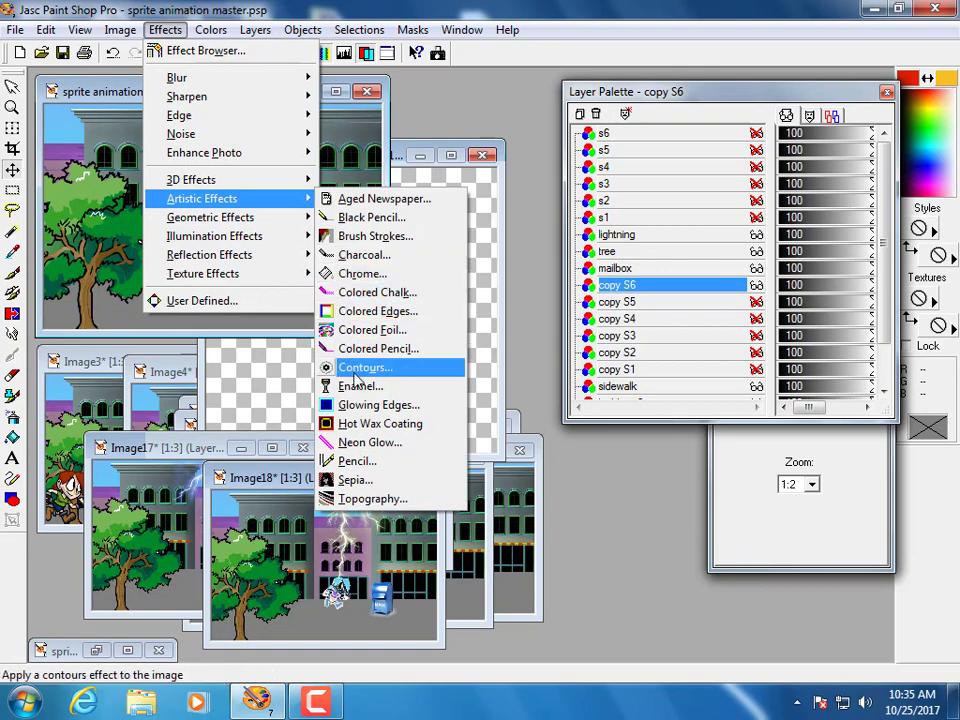
left_click(370, 405)
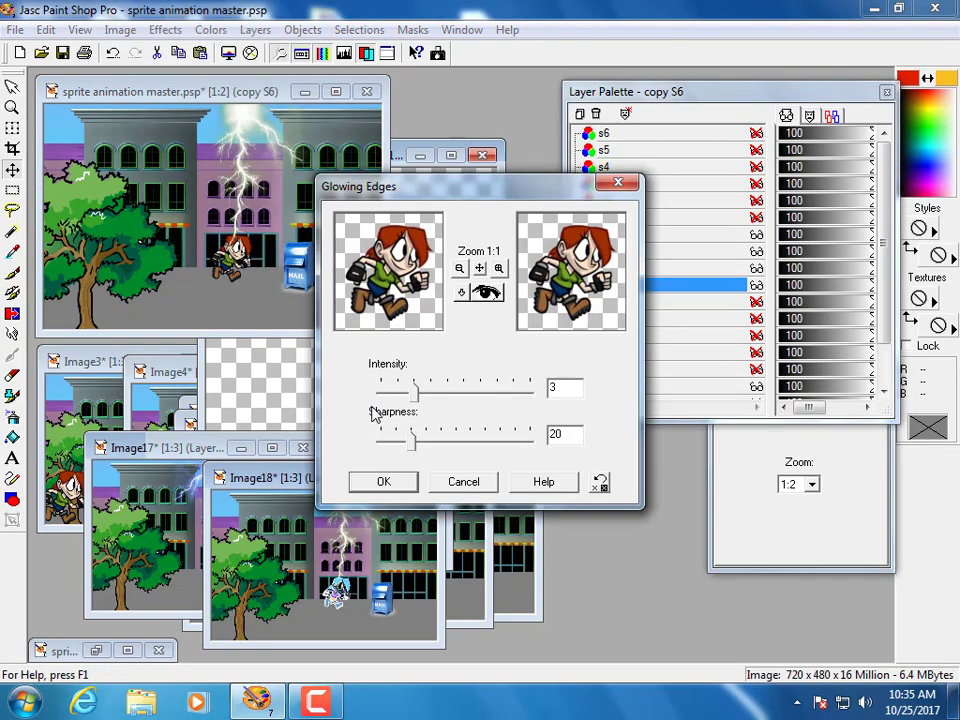
left_click(384, 482)
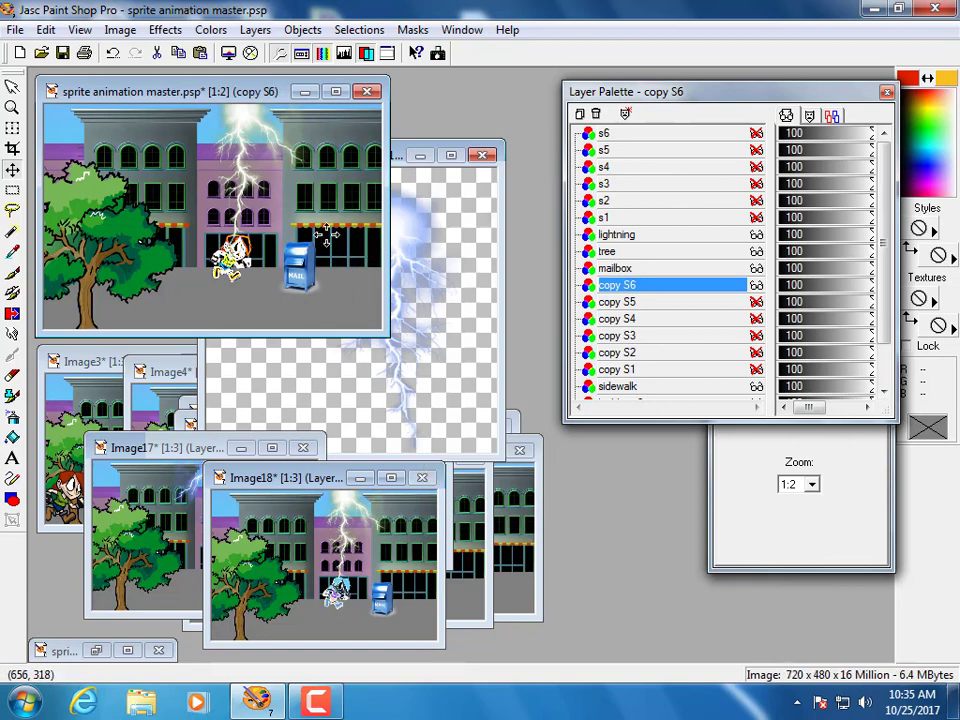
Step: Apply the Colored Edges effect to the lightning layer with luminance 31, blur 7, intensity 13 and black as the color
left_click(617, 235)
left_click(165, 30)
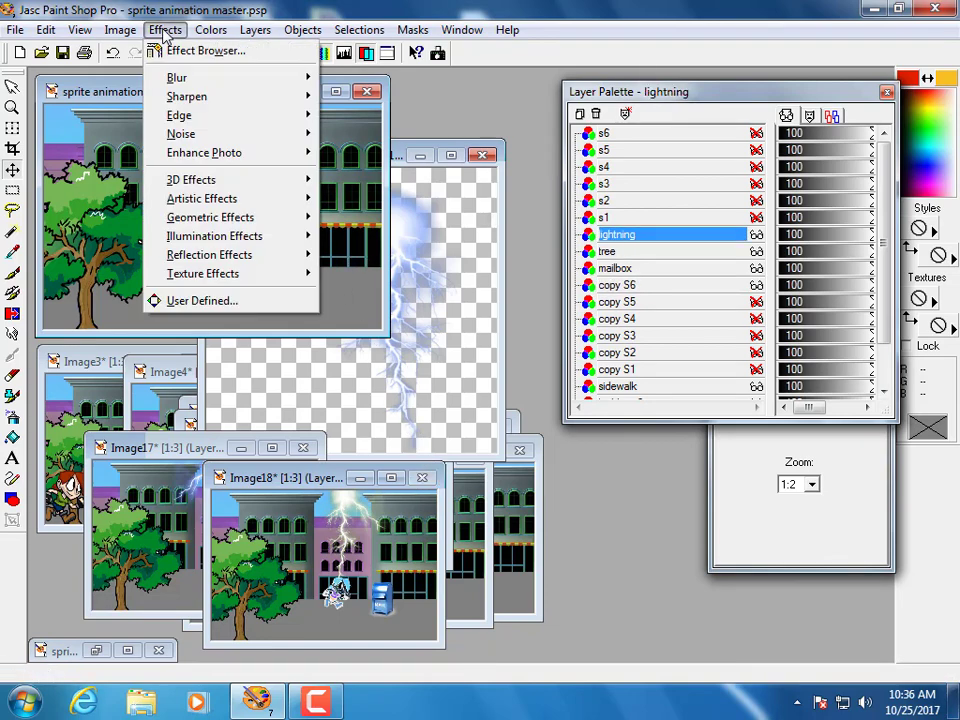
mouse_move(201, 205)
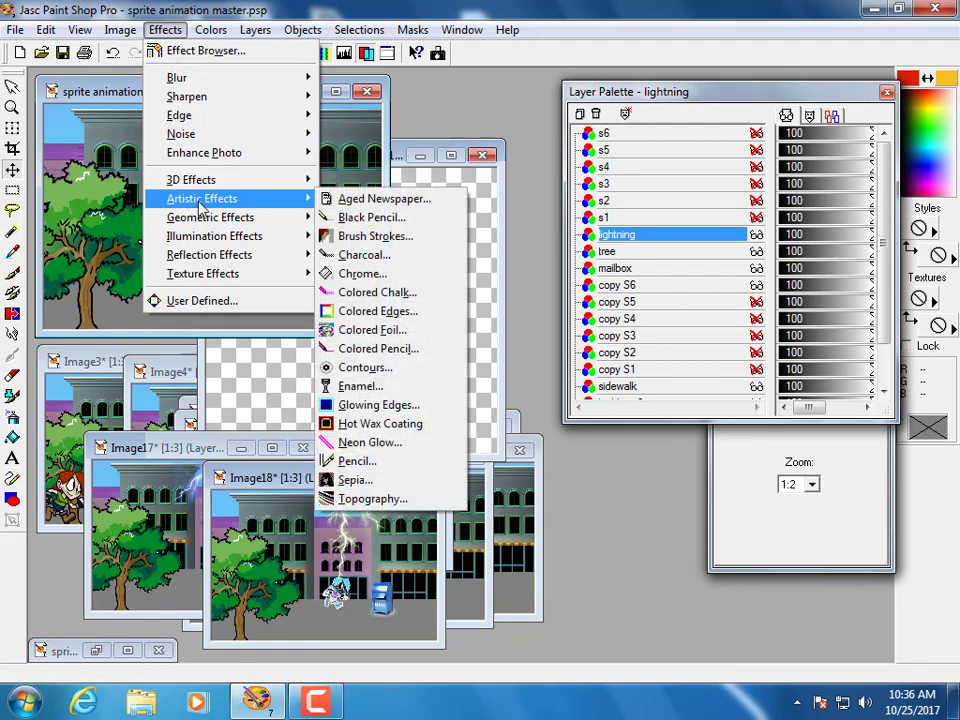
left_click(378, 311)
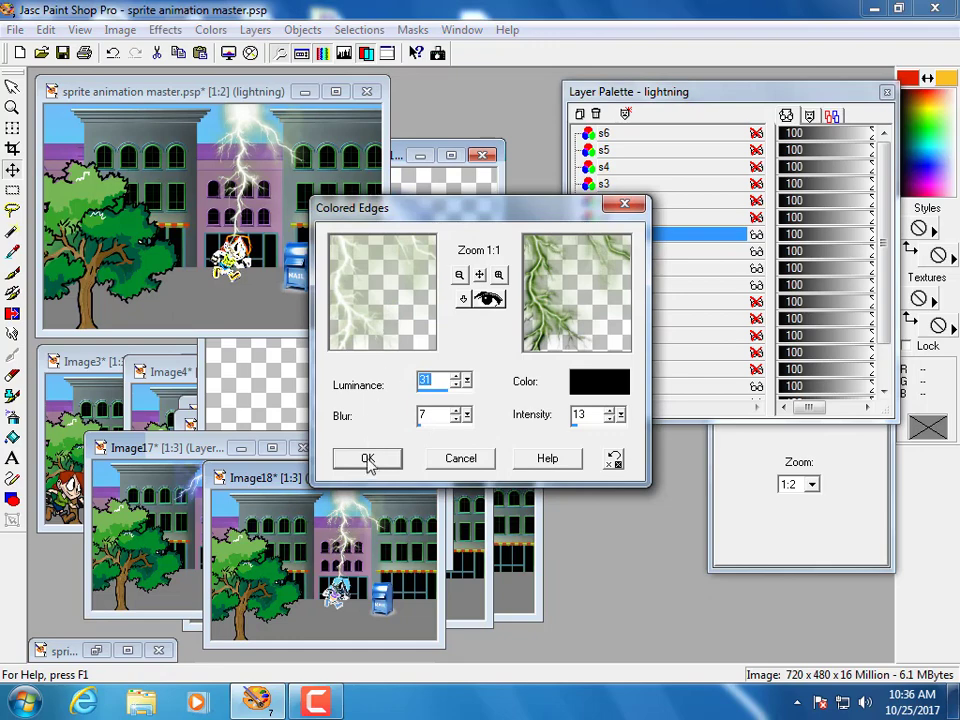
left_click(367, 459)
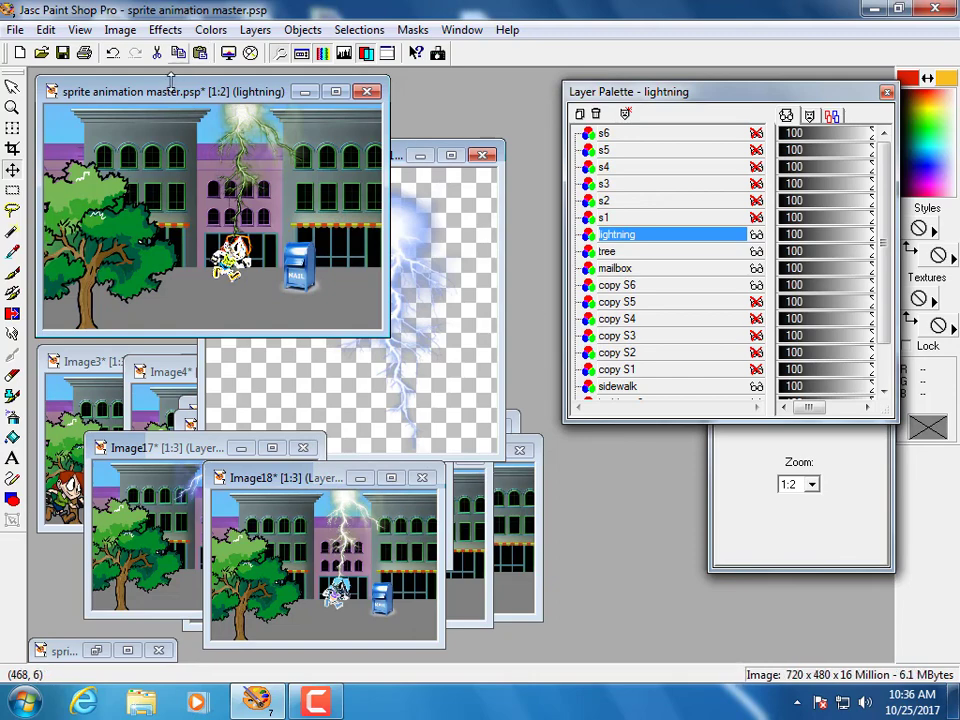
Step: Mirror the copy S6 runner layer and move the runner back beneath the lightning bolt
left_click(628, 286)
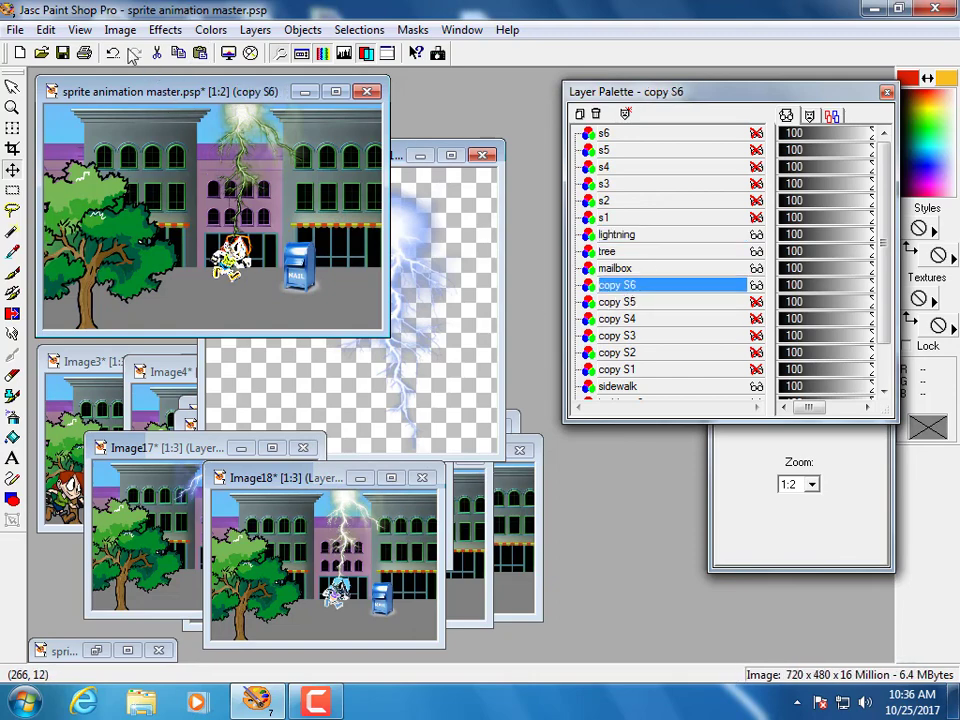
left_click(120, 29)
left_click(141, 71)
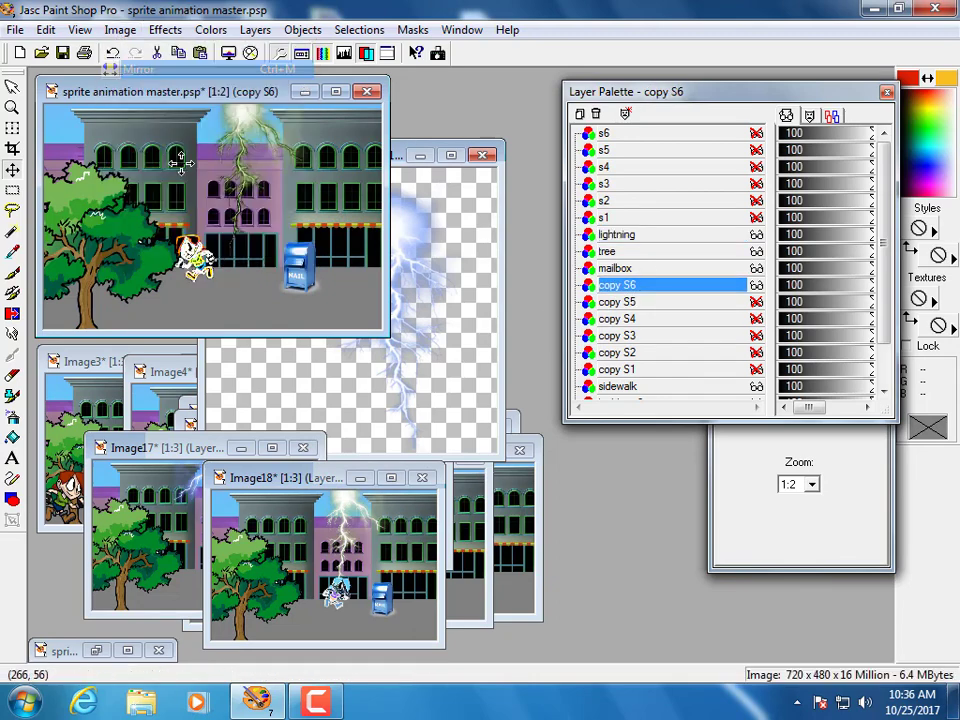
left_click_drag(205, 262, 256, 269)
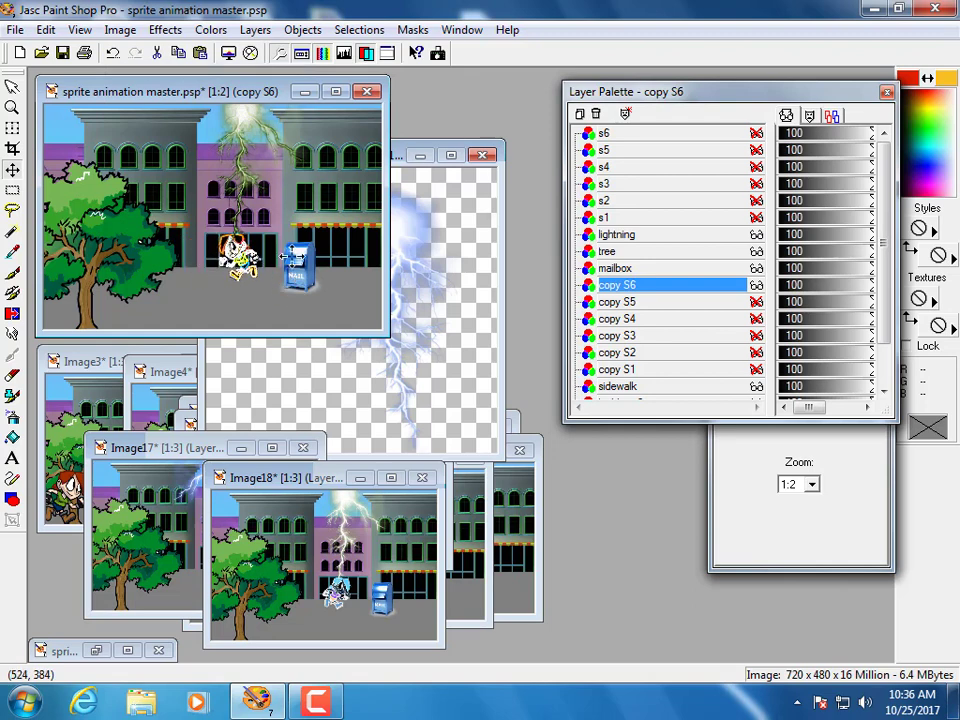
Step: Copy the merged scene with the mirrored runner, paste it as a new image and place it beside the previous frames
left_click(45, 29)
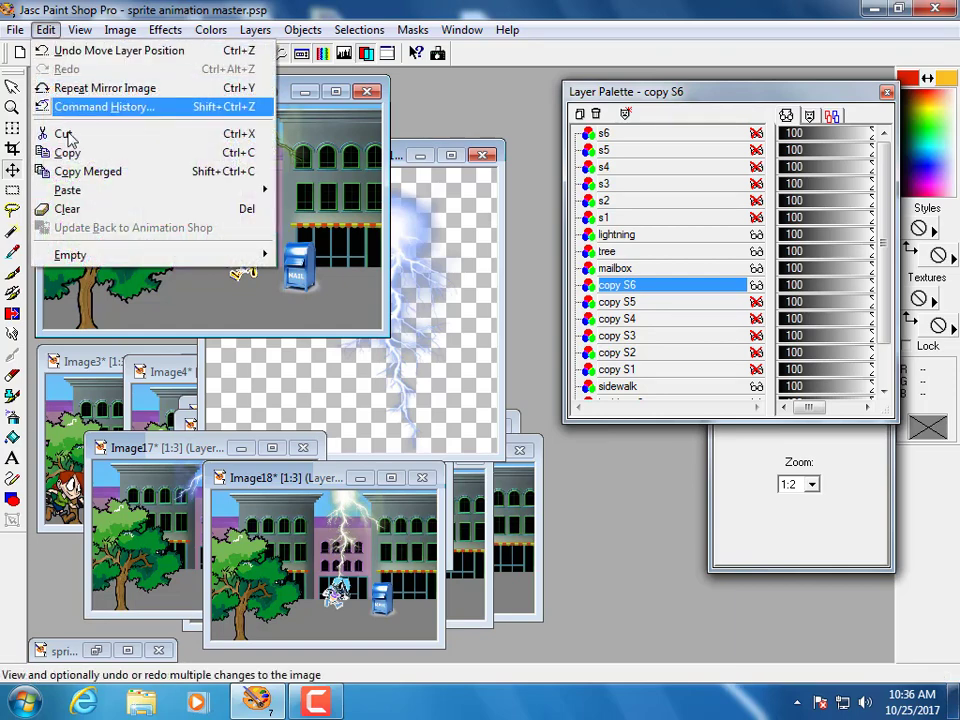
left_click(77, 174)
left_click(45, 29)
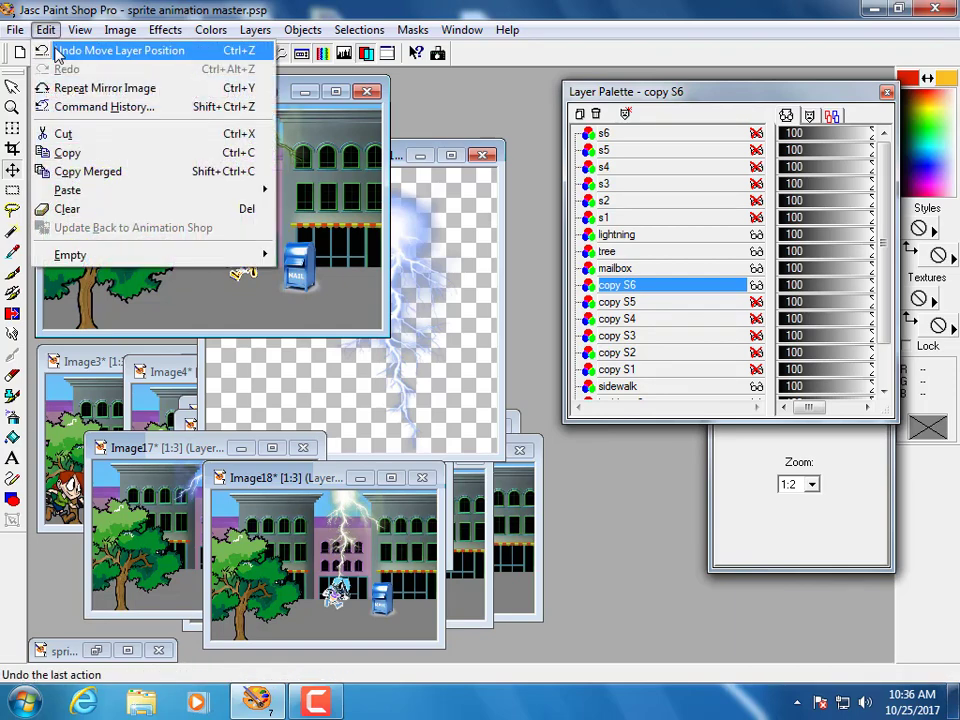
mouse_move(105, 196)
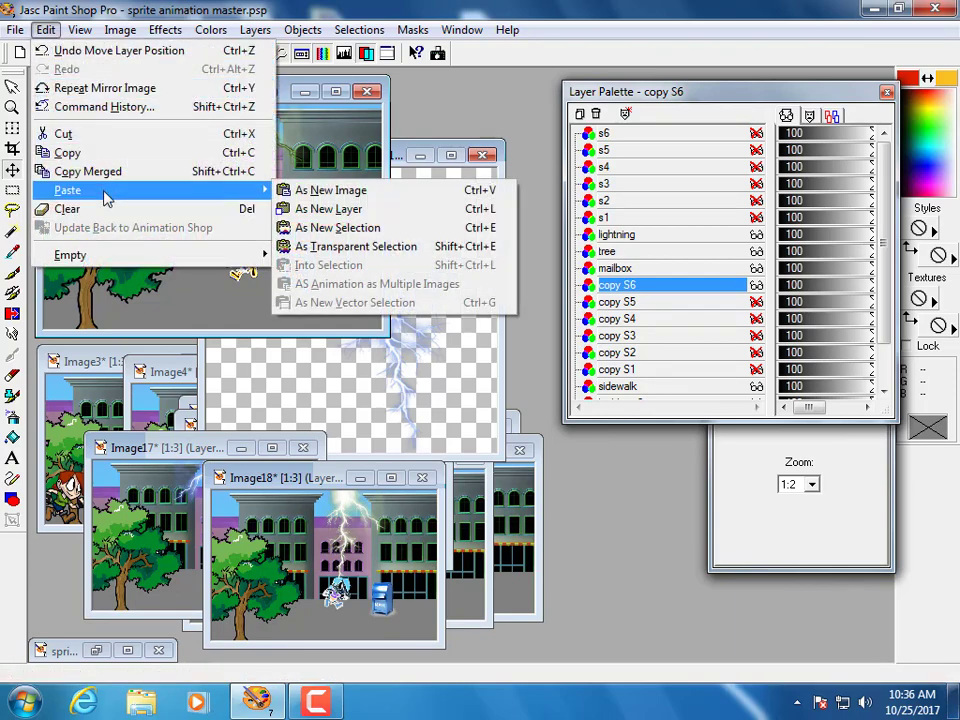
left_click(366, 196)
scroll(285, 391, "down", 2)
left_click_drag(243, 198, 338, 472)
left_click(205, 91)
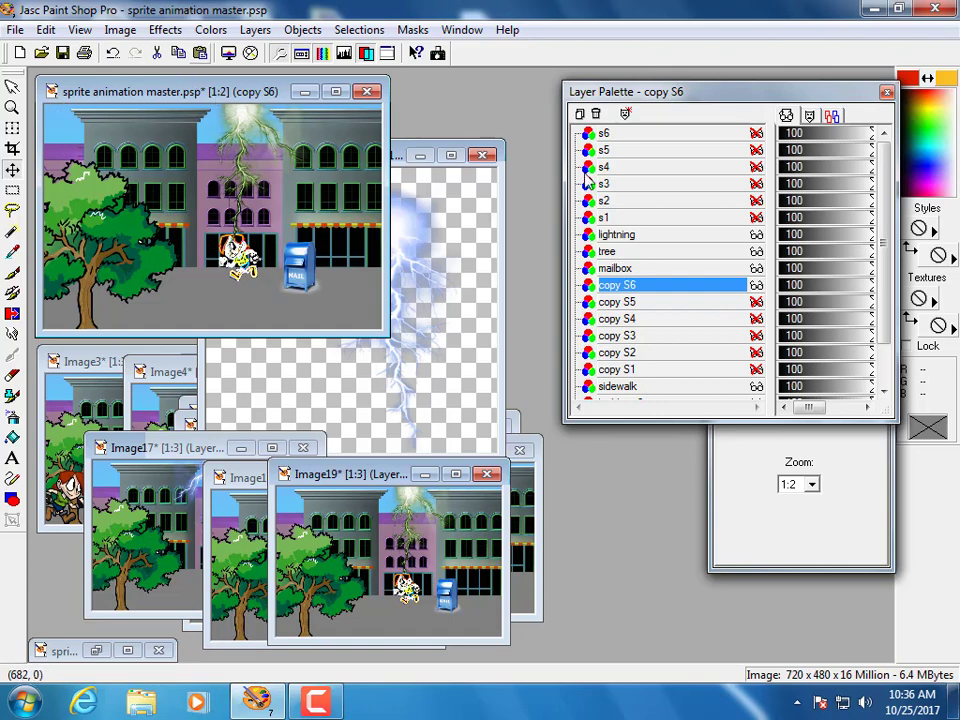
Step: Mirror the lightning layer and move the bolt back so that it strikes the runner
left_click(618, 235)
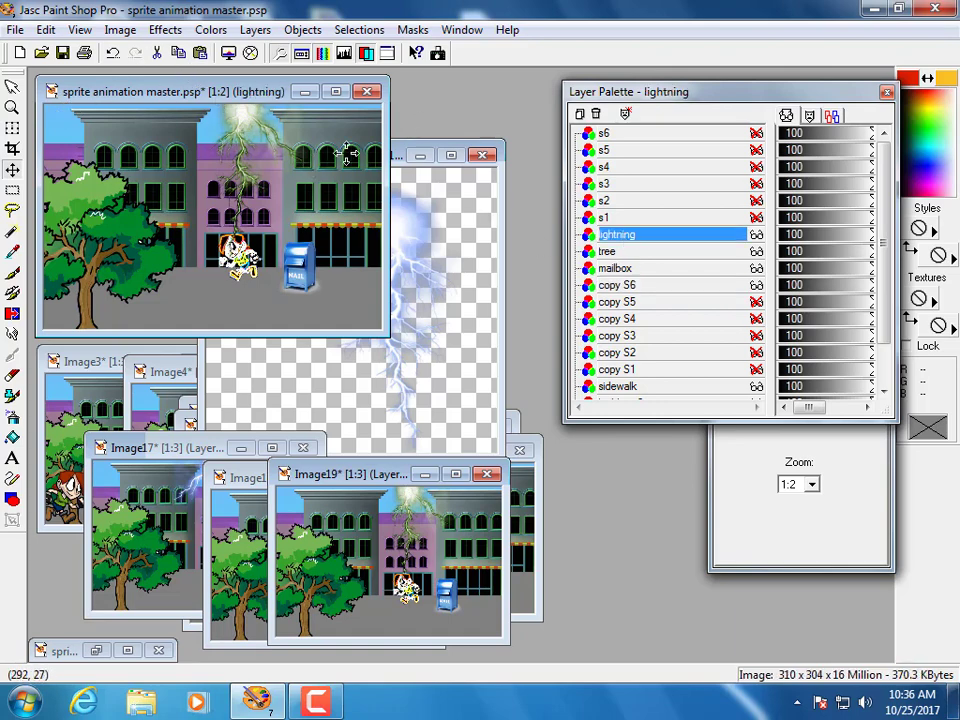
left_click(115, 30)
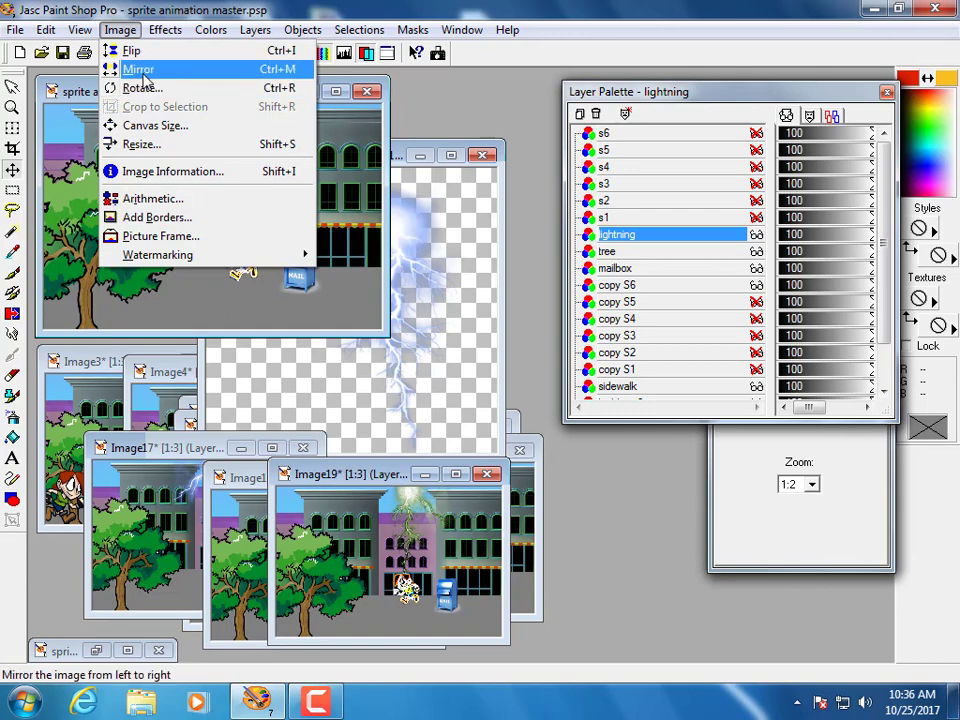
left_click(138, 69)
left_click_drag(176, 135, 229, 138)
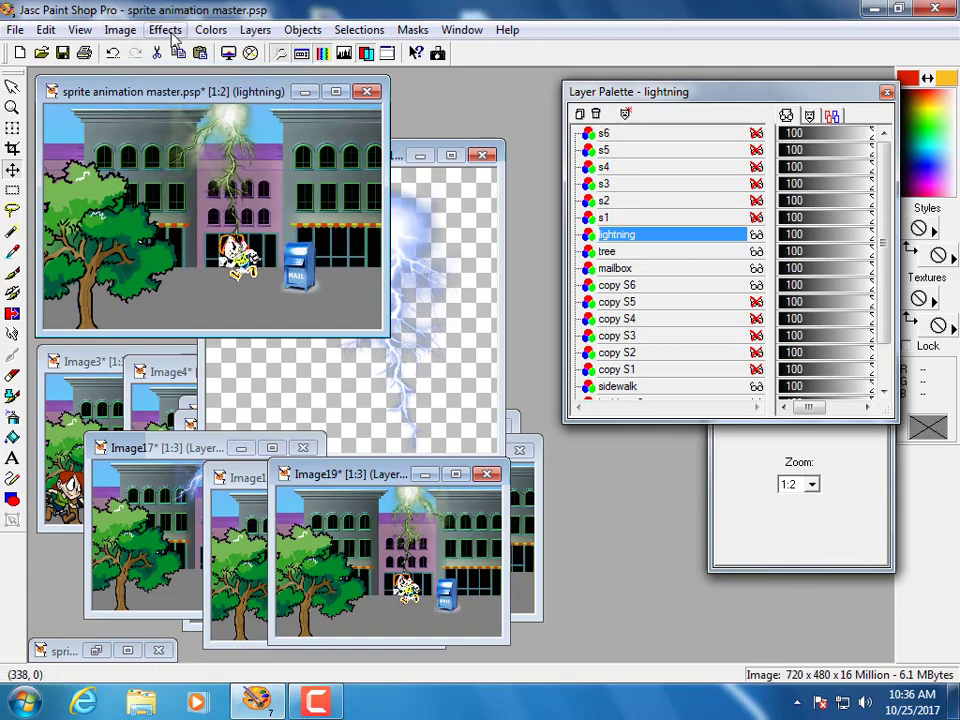
Step: Apply Negative Image to both the lightning layer and the copy S6 runner layer
left_click(165, 30)
left_click(249, 125)
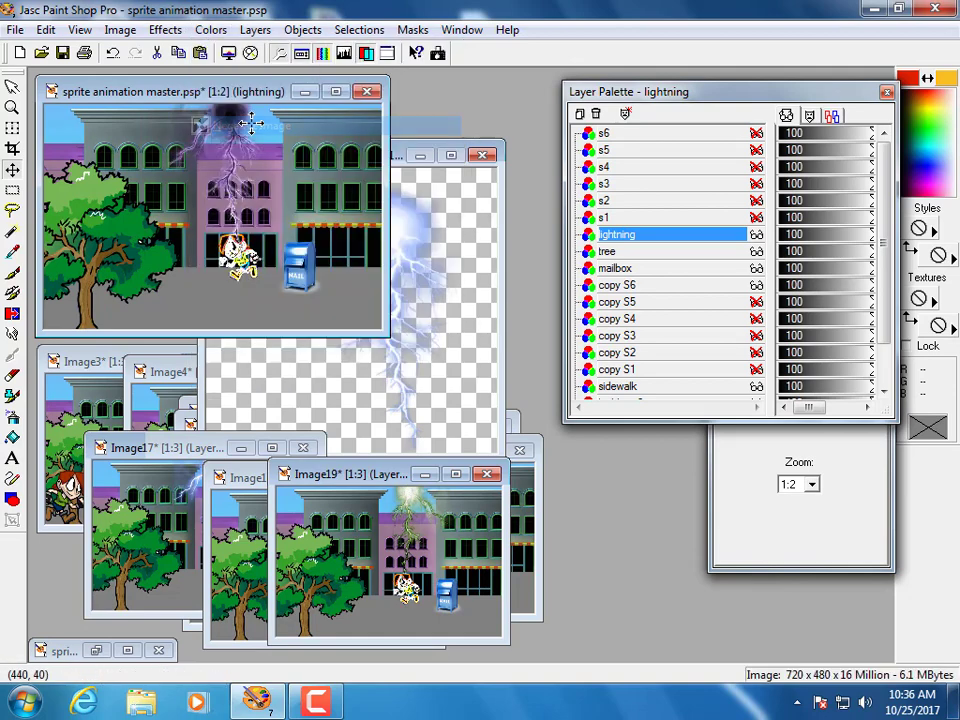
left_click(234, 257)
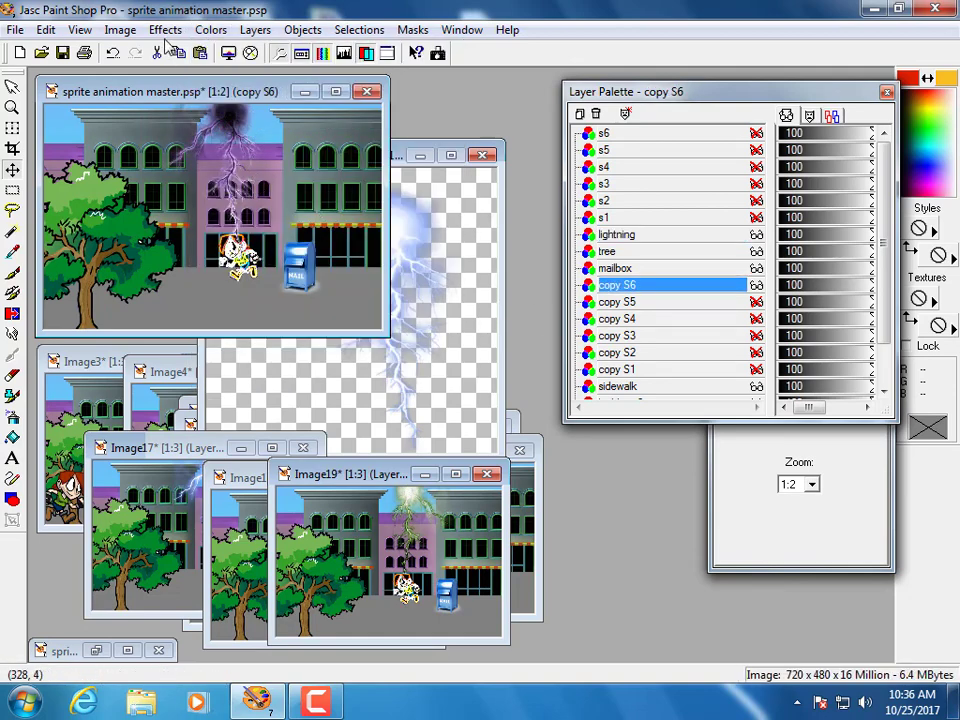
left_click(120, 30)
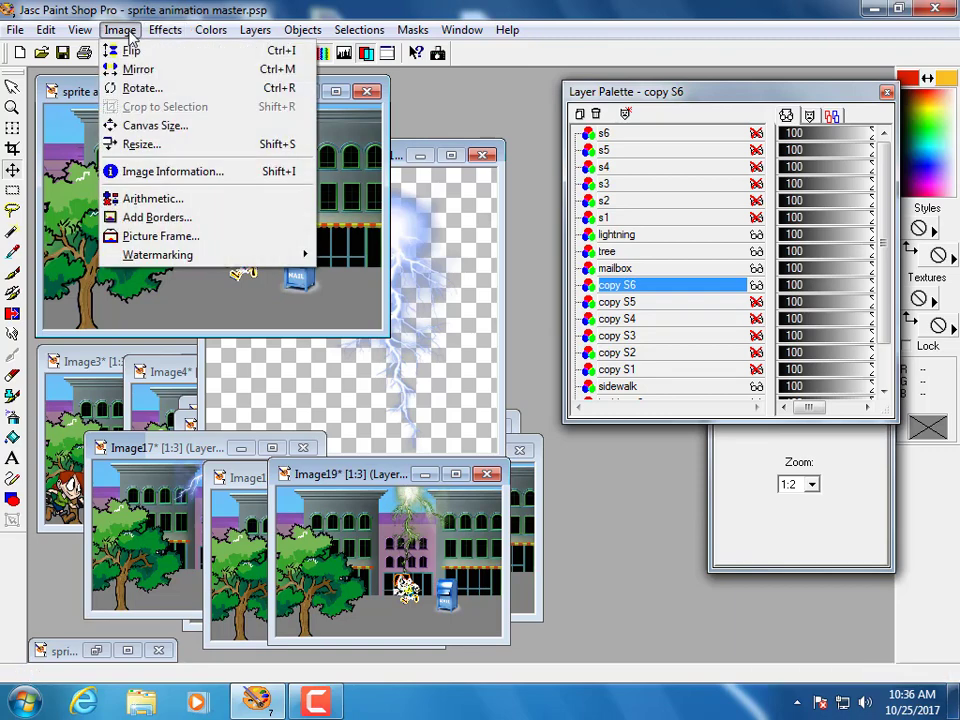
mouse_move(165, 35)
mouse_move(210, 30)
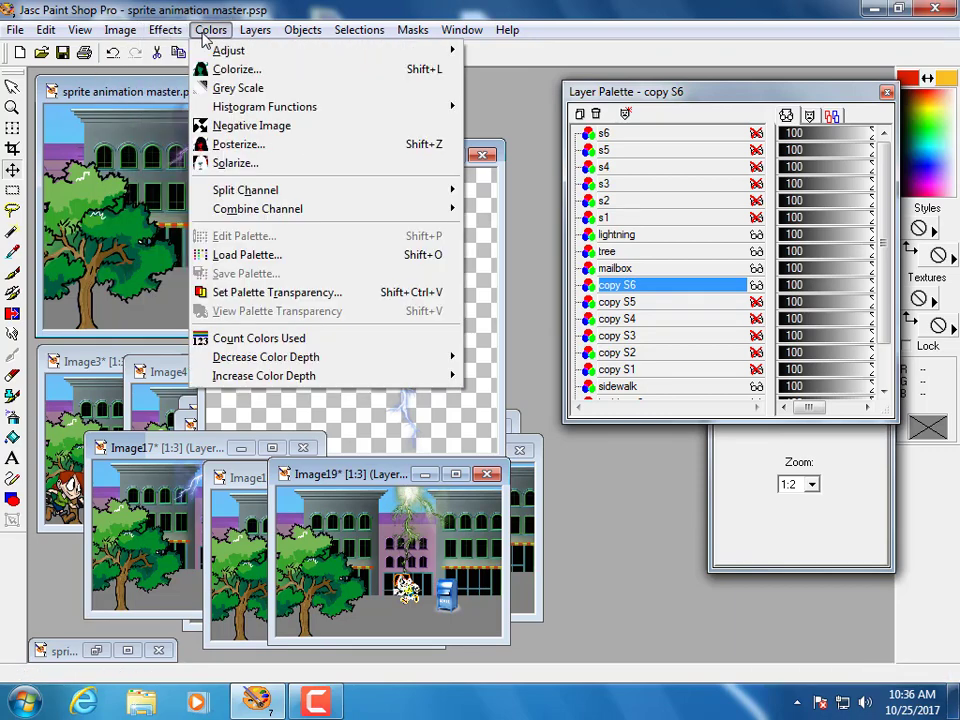
left_click(236, 124)
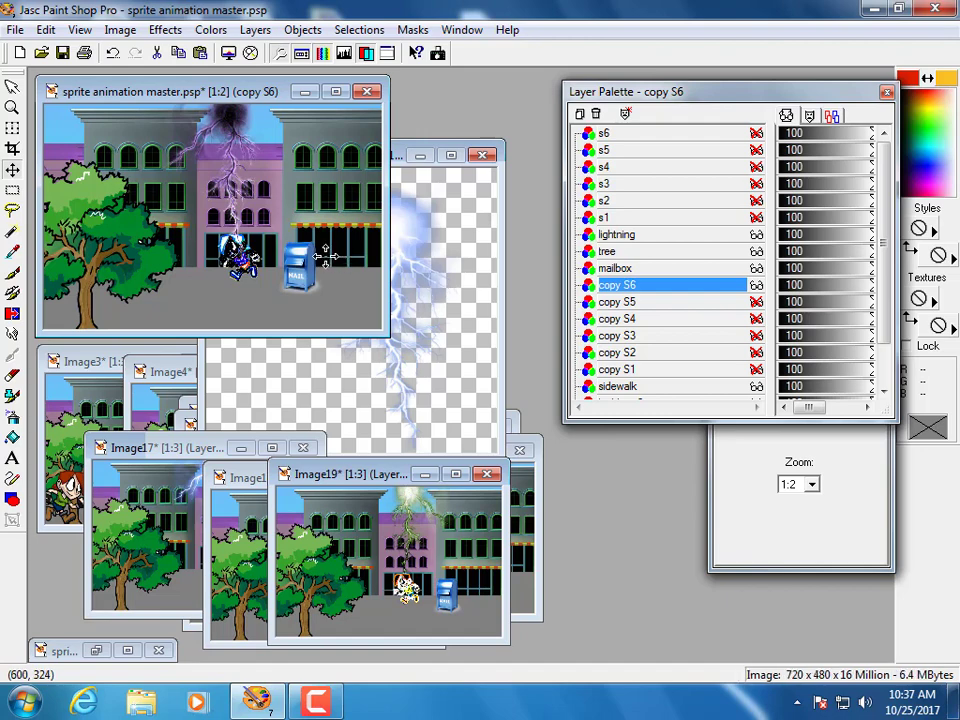
Step: Paste the merged scene with the inverted bolt and runner as a new image and place it with the other frames
key("ctrl+v")
scroll(272, 313, "down", 1)
left_click_drag(250, 203, 235, 446)
left_click(205, 92)
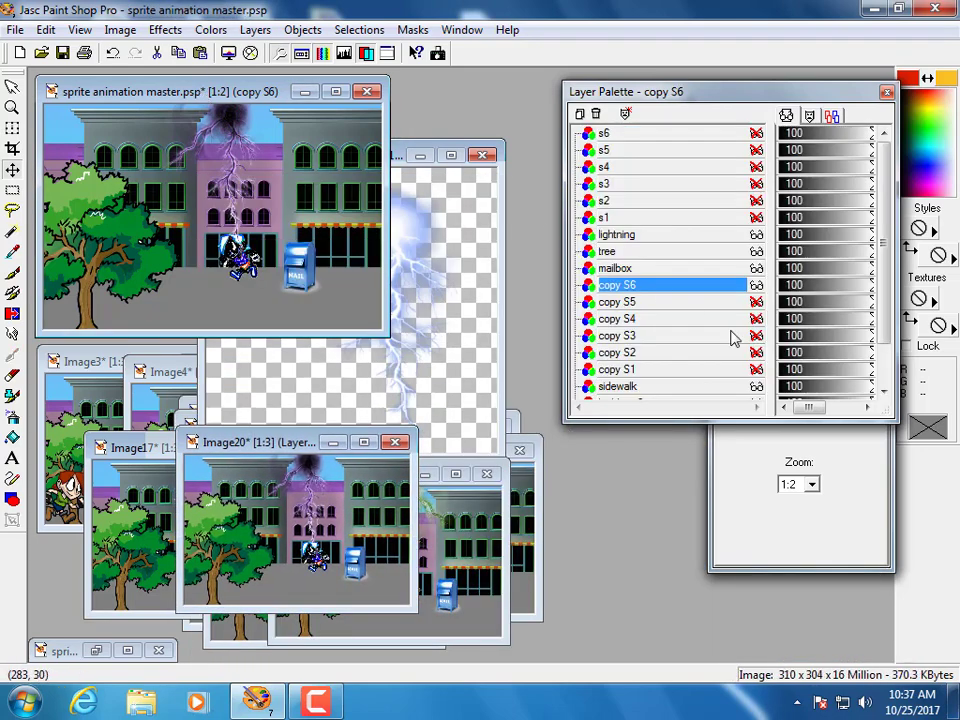
Step: Hide the lightning and copy S6 layers, show copy S1, and paste the merged scene as a new frame image
left_click(756, 236)
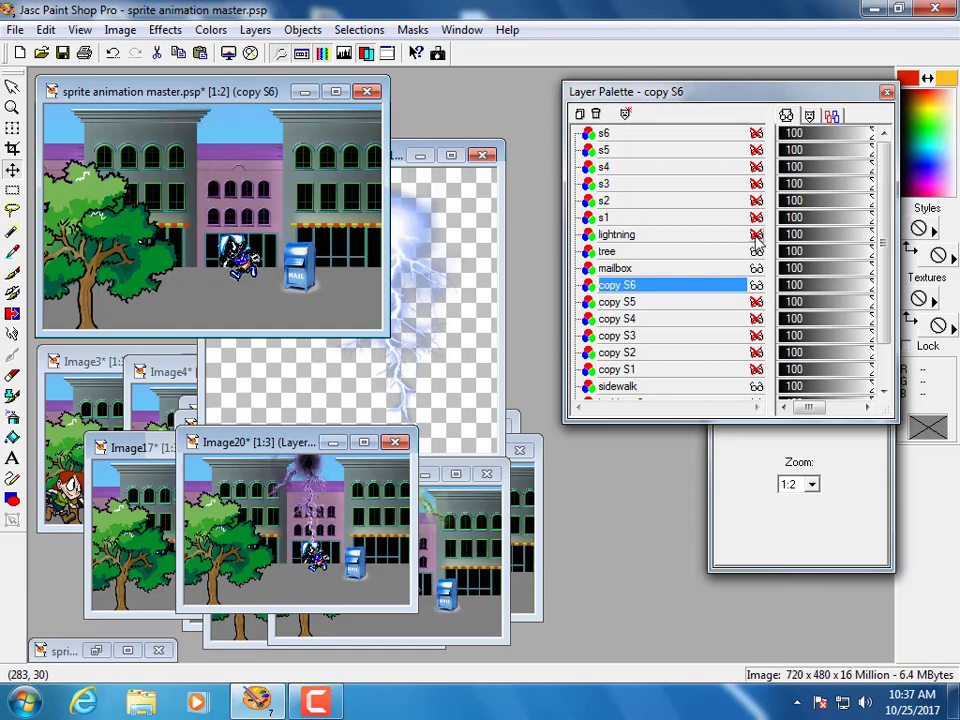
left_click(756, 371)
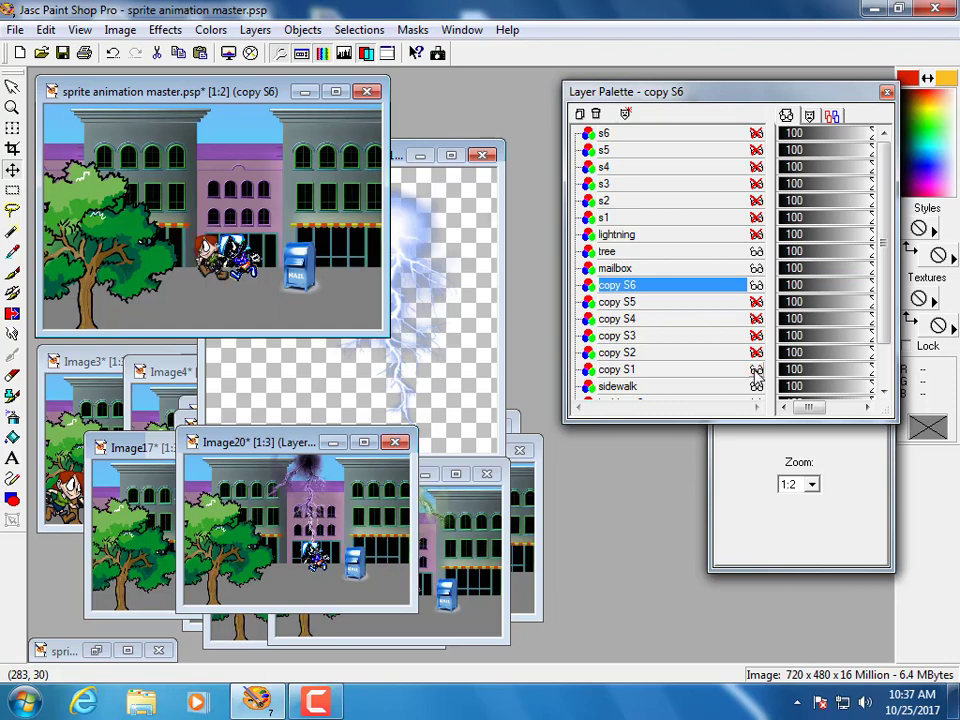
left_click(756, 286)
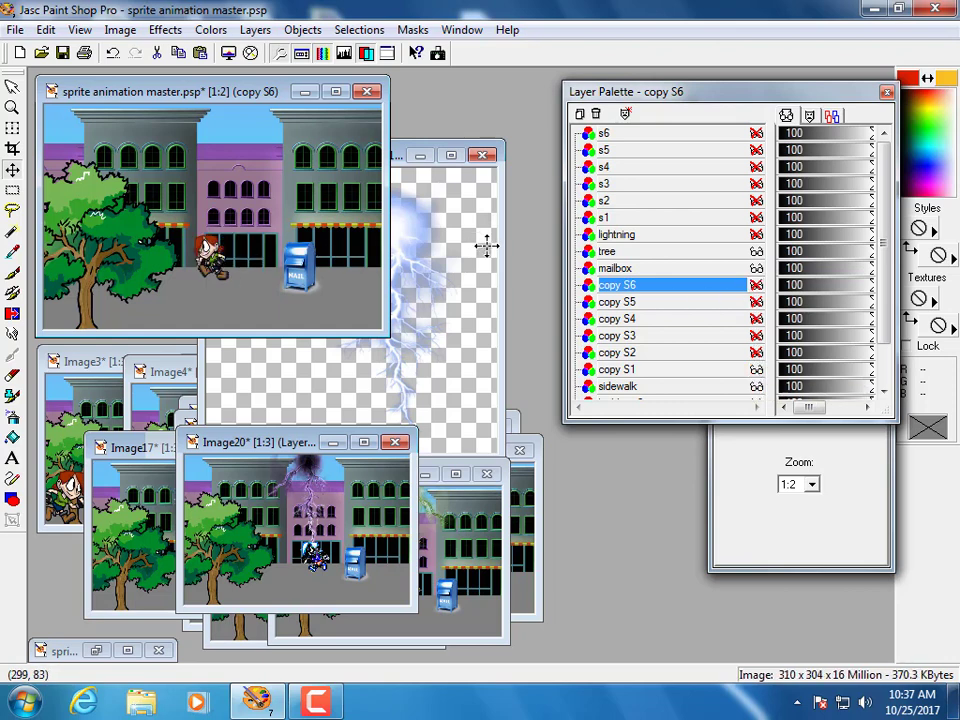
key("ctrl+v")
scroll(312, 308, "down", 2)
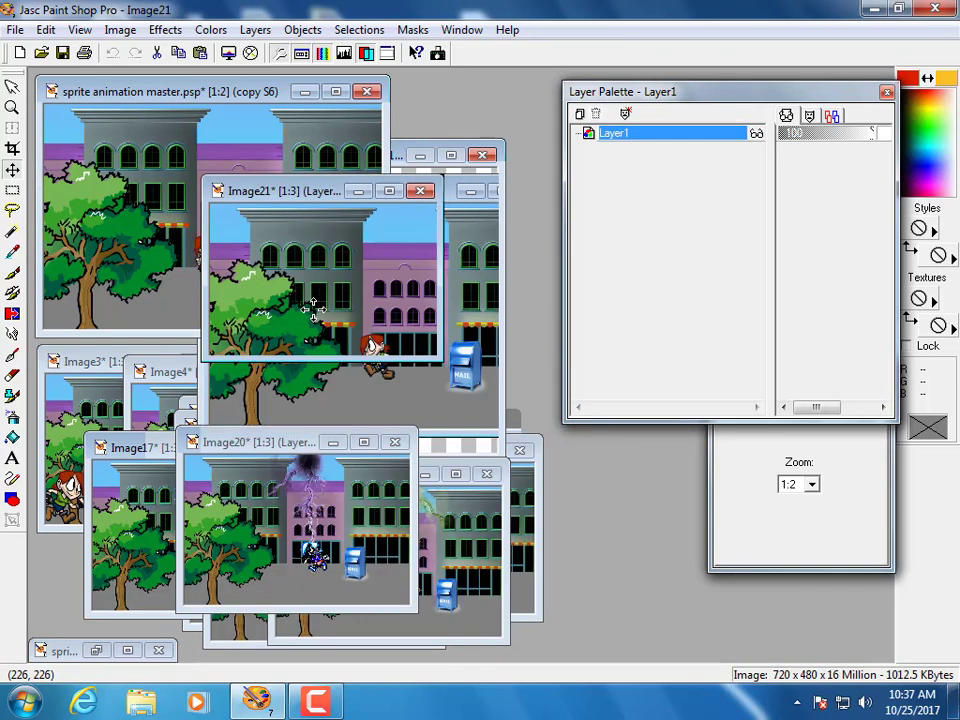
left_click_drag(248, 190, 235, 331)
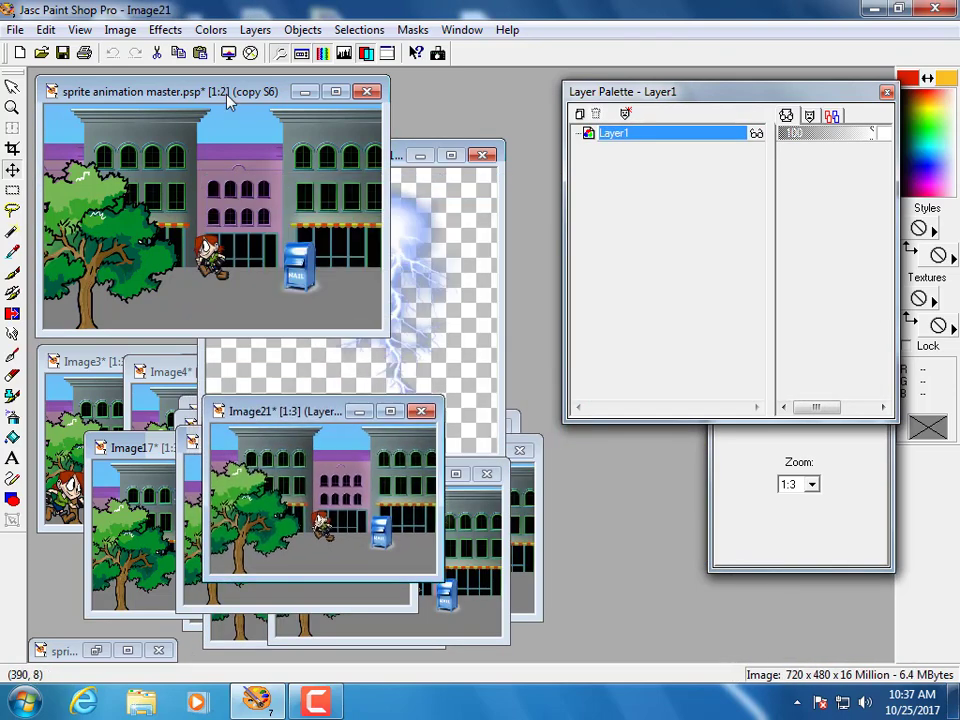
left_click(231, 106)
Step: Swap the visible runner from copy S1 to copy S2 and paste the merged scene as another frame image
left_click(757, 369)
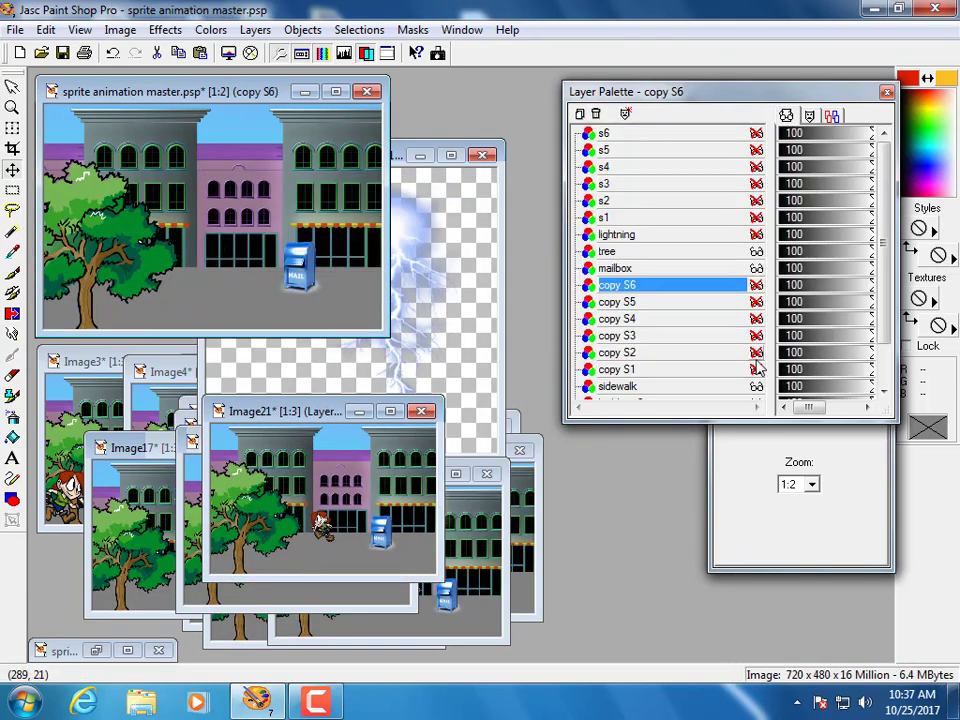
left_click(757, 353)
mouse_move(676, 345)
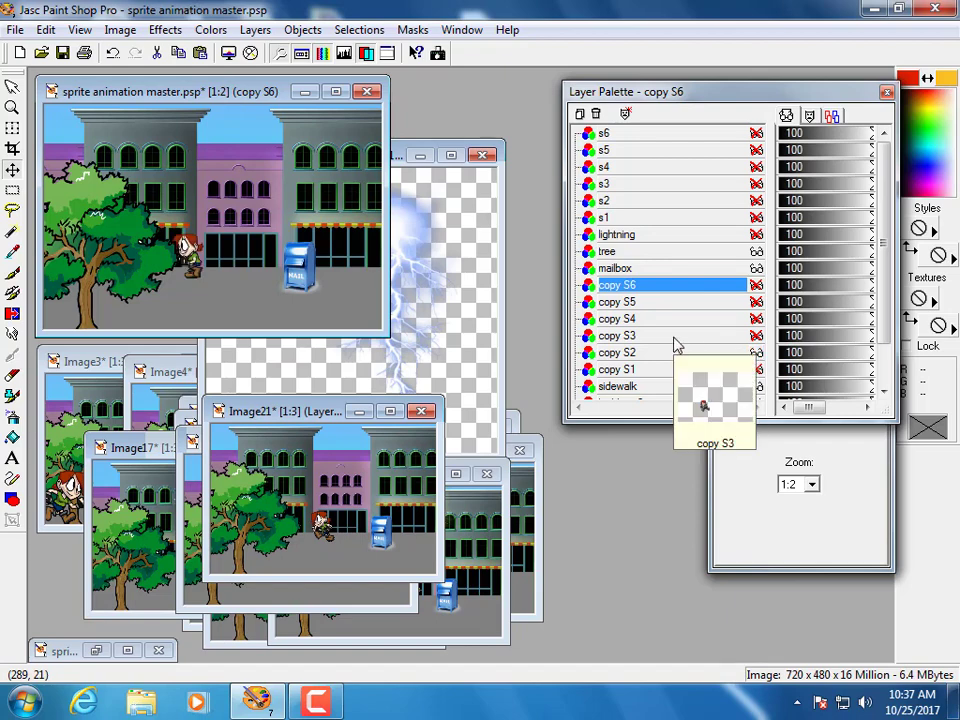
key("ctrl+v")
scroll(286, 383, "down", 3)
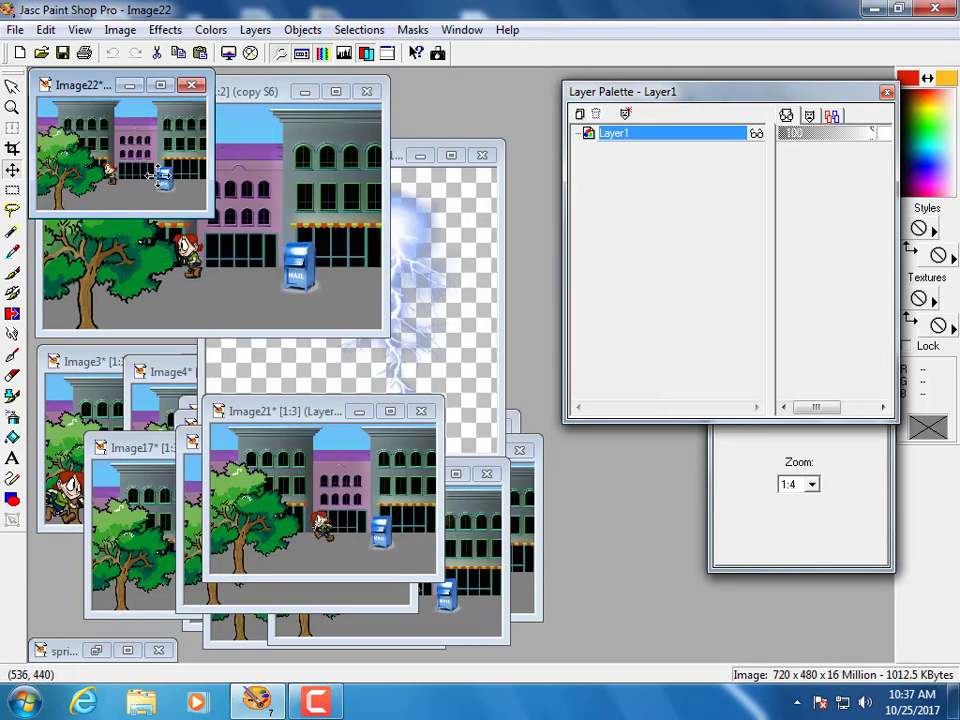
left_click_drag(93, 85, 341, 496)
left_click(229, 91)
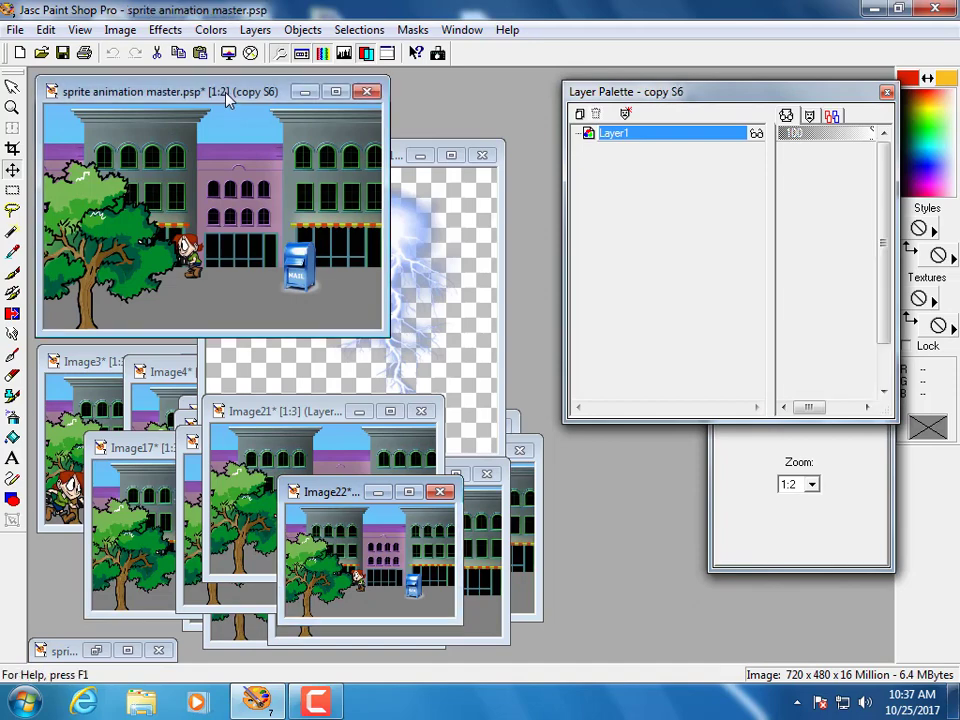
Step: Show copy S3 instead of copy S2, copy the merged scene and paste it as a new image among the frames
left_click(757, 352)
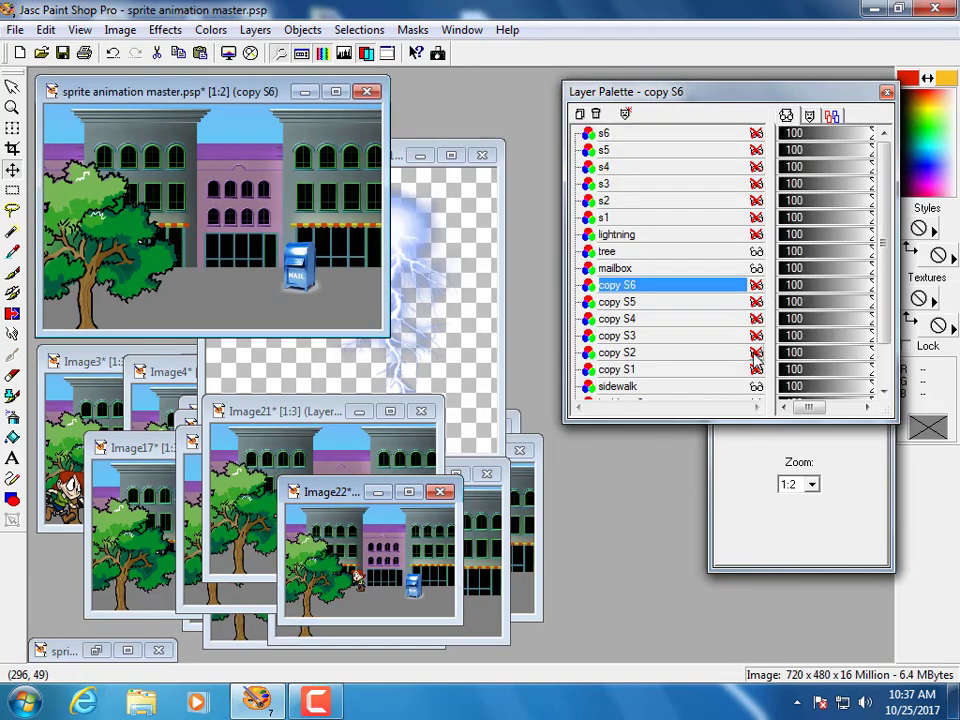
left_click(757, 337)
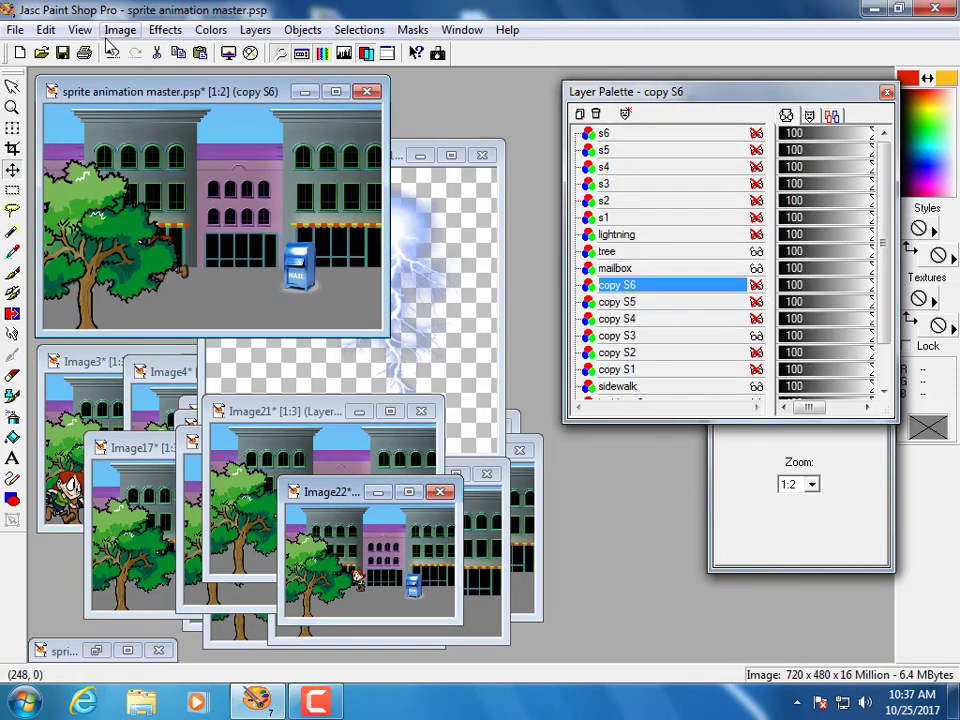
left_click(46, 30)
left_click(88, 171)
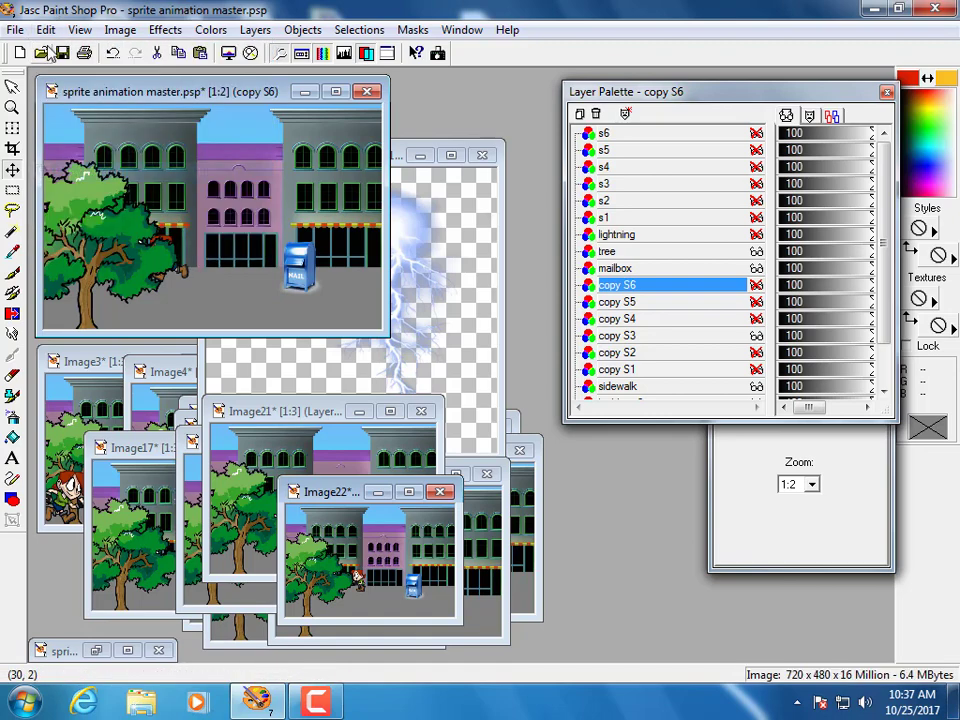
left_click(46, 30)
mouse_move(120, 190)
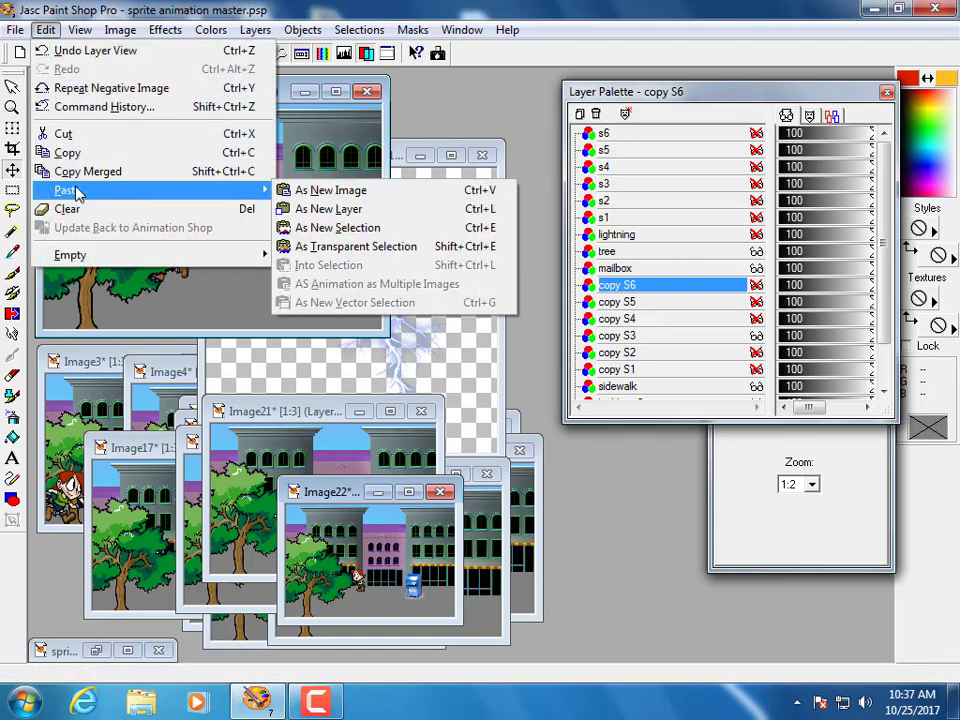
left_click(360, 198)
scroll(381, 251, "down", 2)
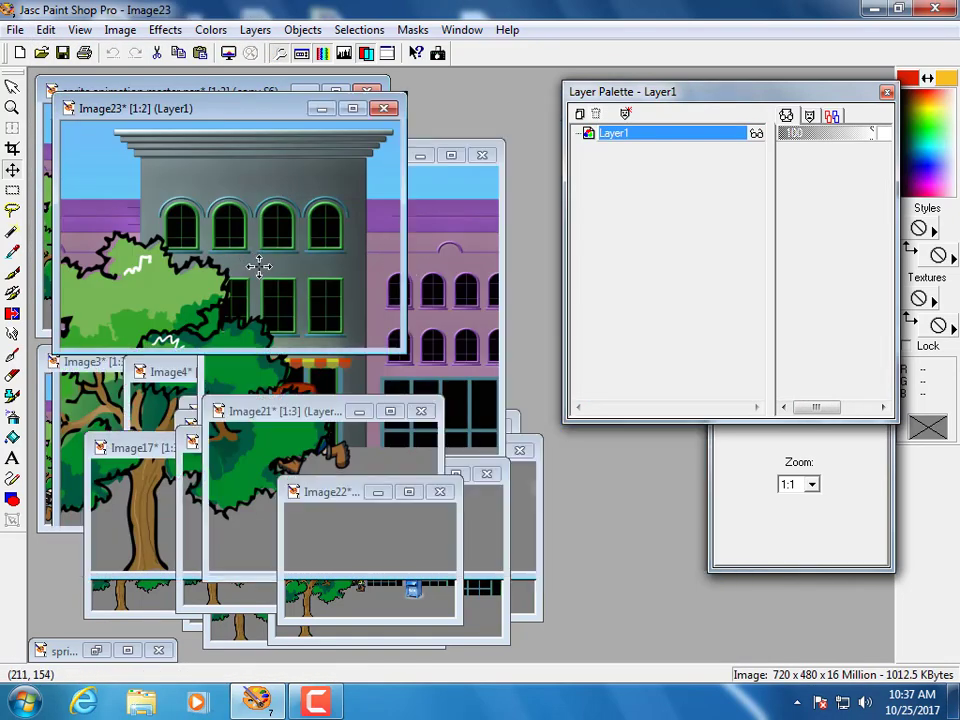
left_click_drag(150, 108, 308, 398)
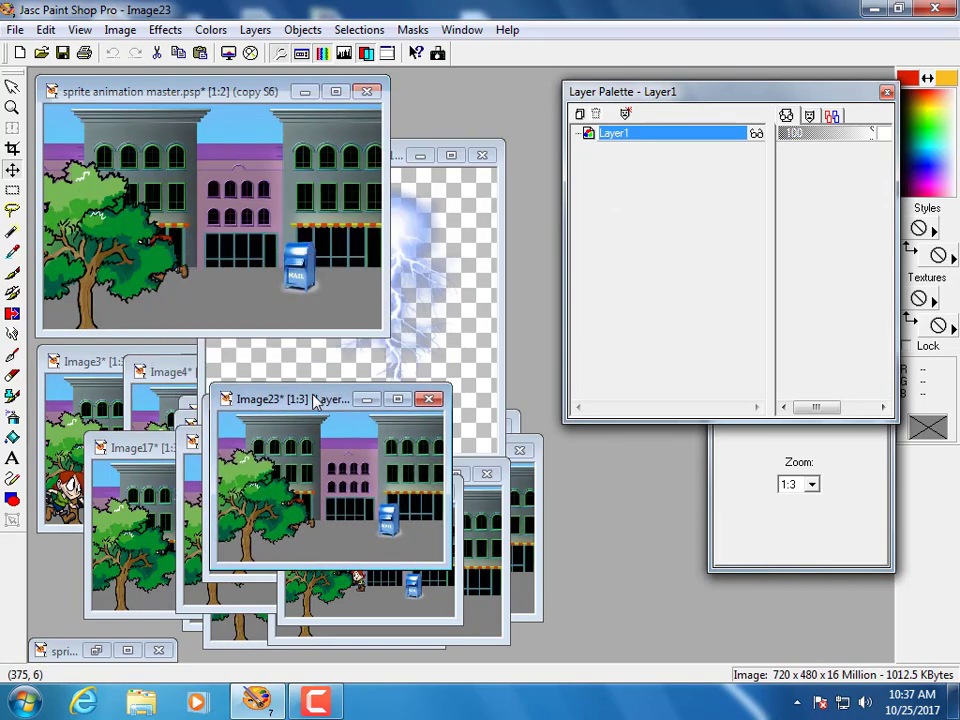
left_click(250, 100)
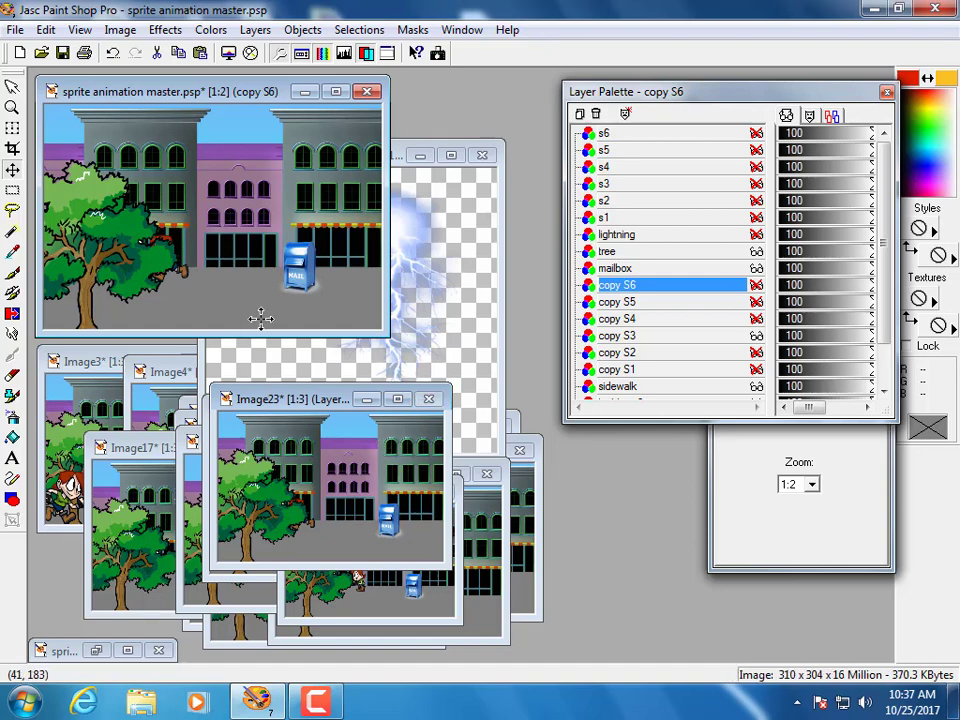
Step: Close the Lightning-Download-PNG.png image and save sprite animation master.psp
left_click(481, 158)
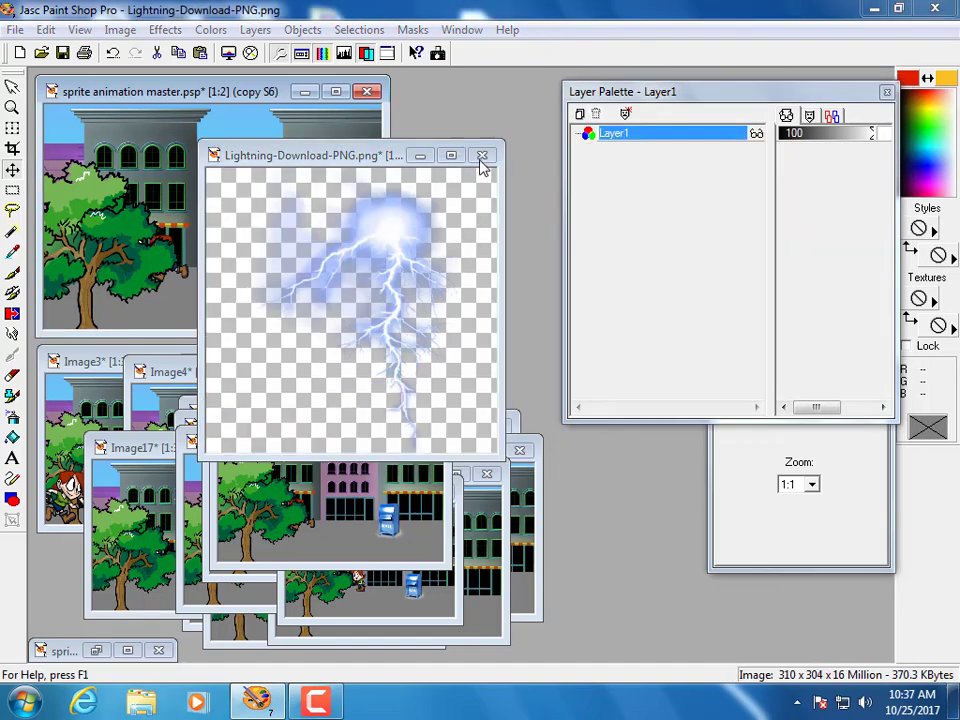
left_click(520, 393)
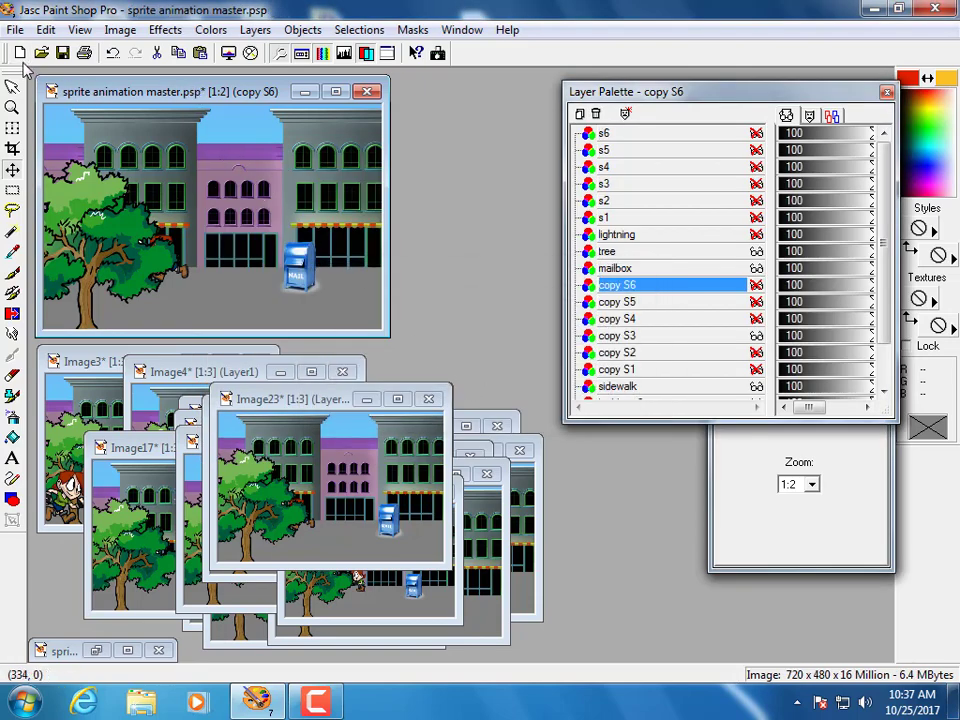
left_click(63, 53)
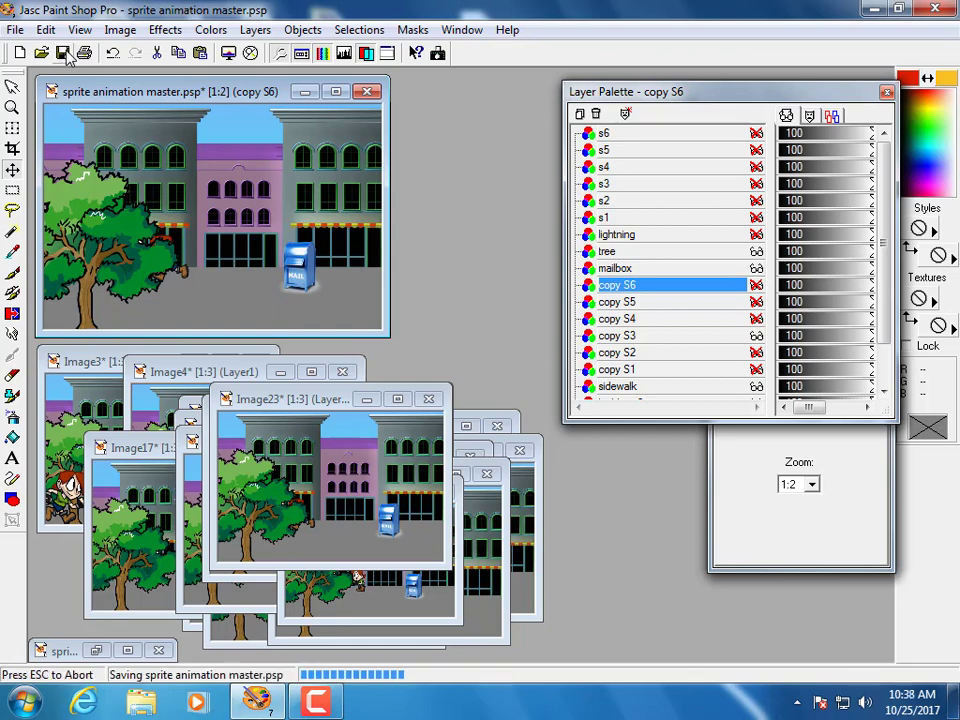
Step: Close the master file, then close Image23, saving it as Image23.psp in a new subfolder named frames
left_click(366, 91)
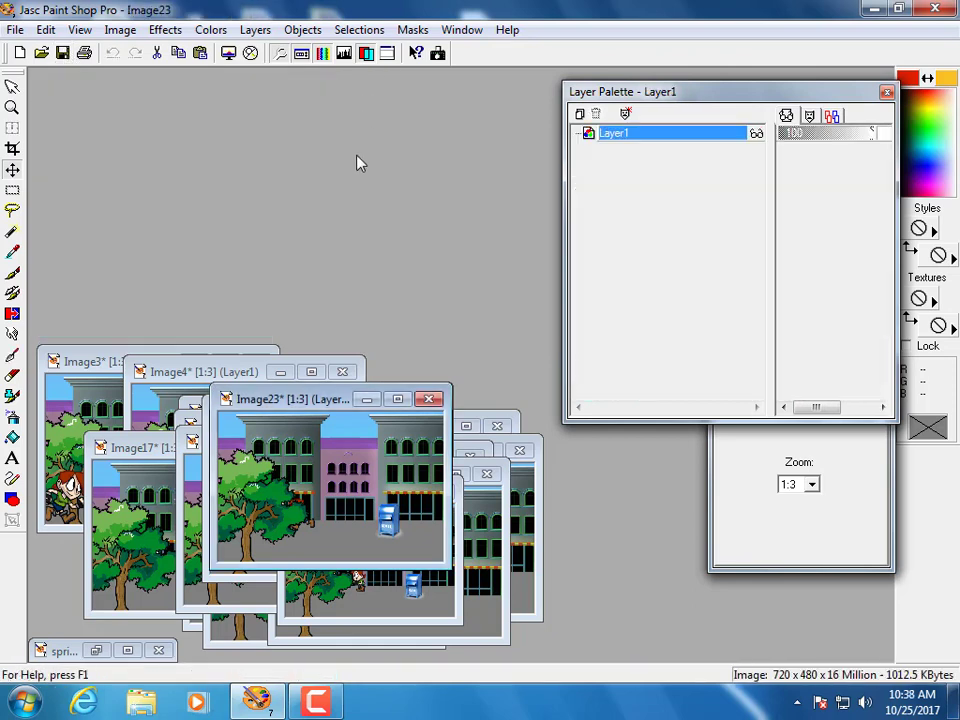
left_click_drag(330, 399, 370, 192)
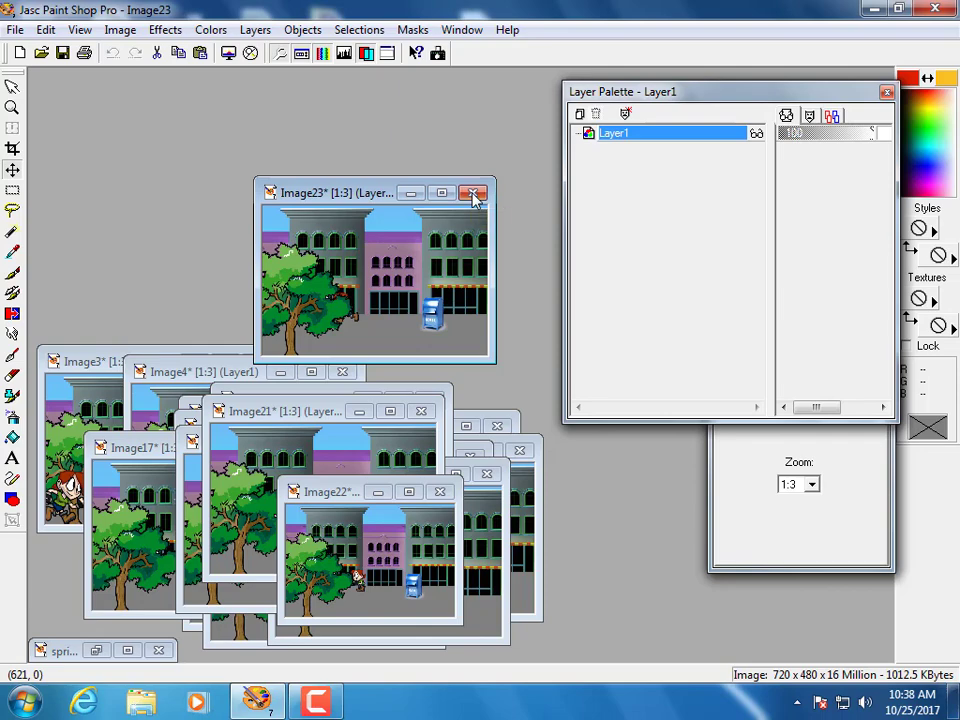
left_click(474, 196)
left_click(406, 393)
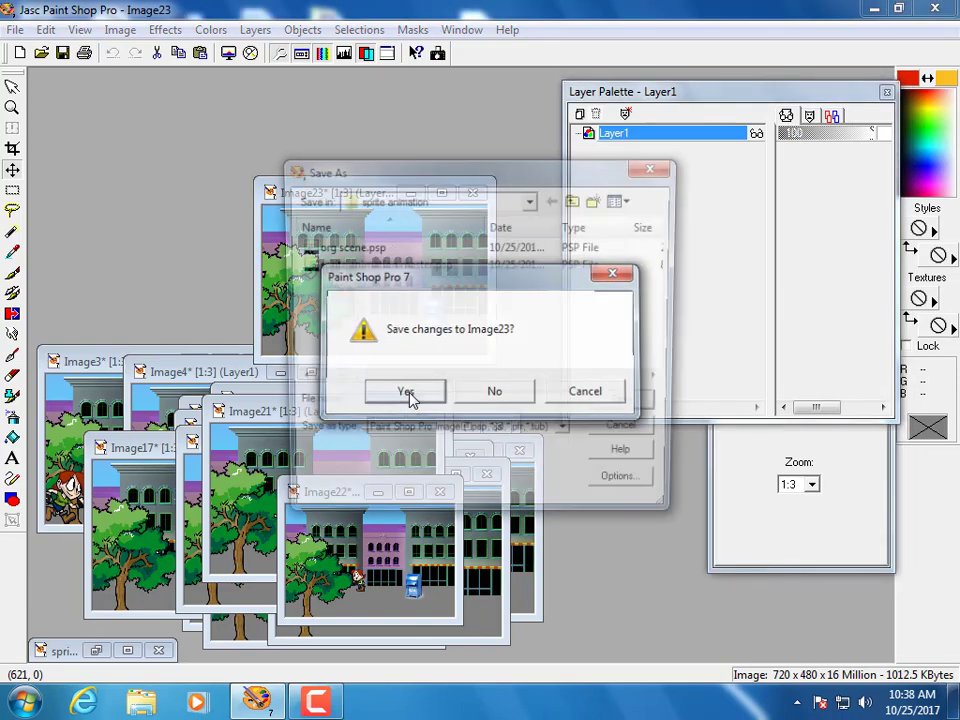
left_click(597, 200)
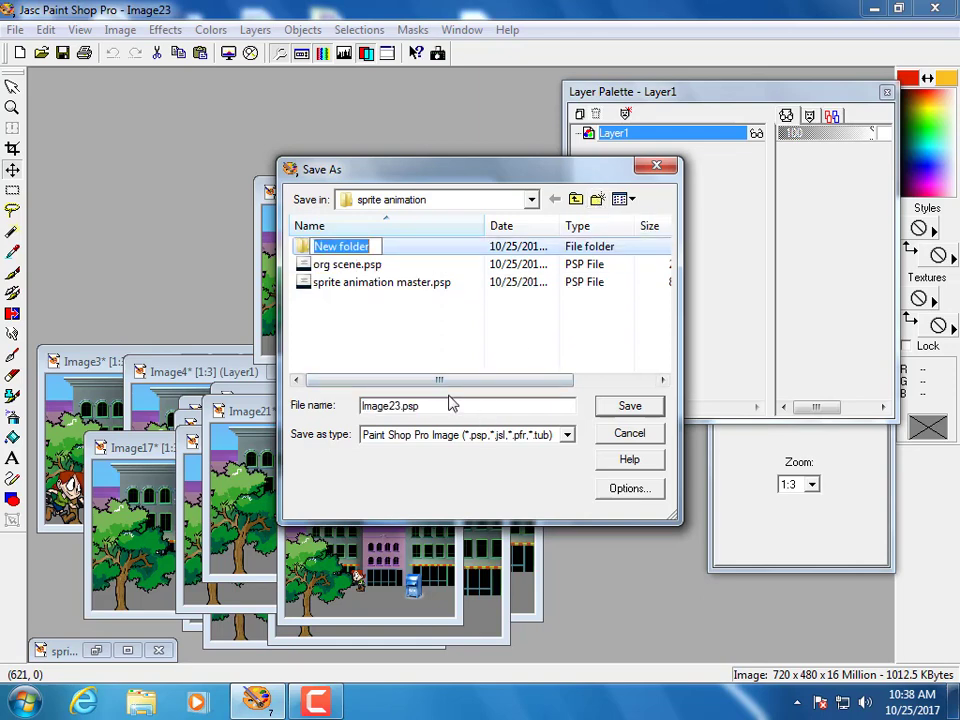
type("frames")
key("Return")
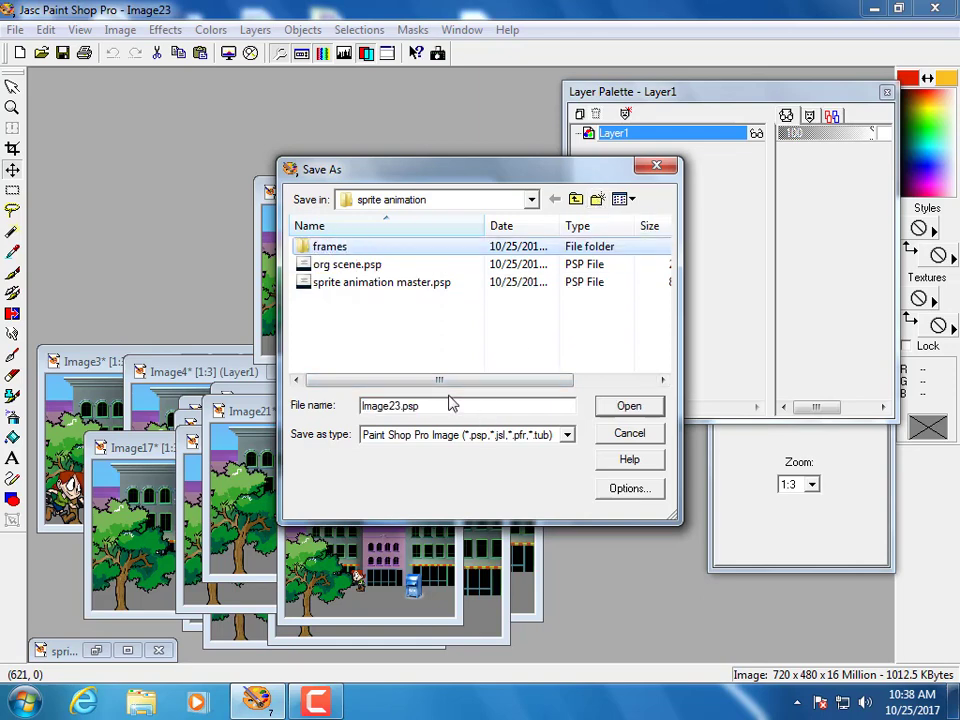
double_click(306, 249)
left_click(630, 407)
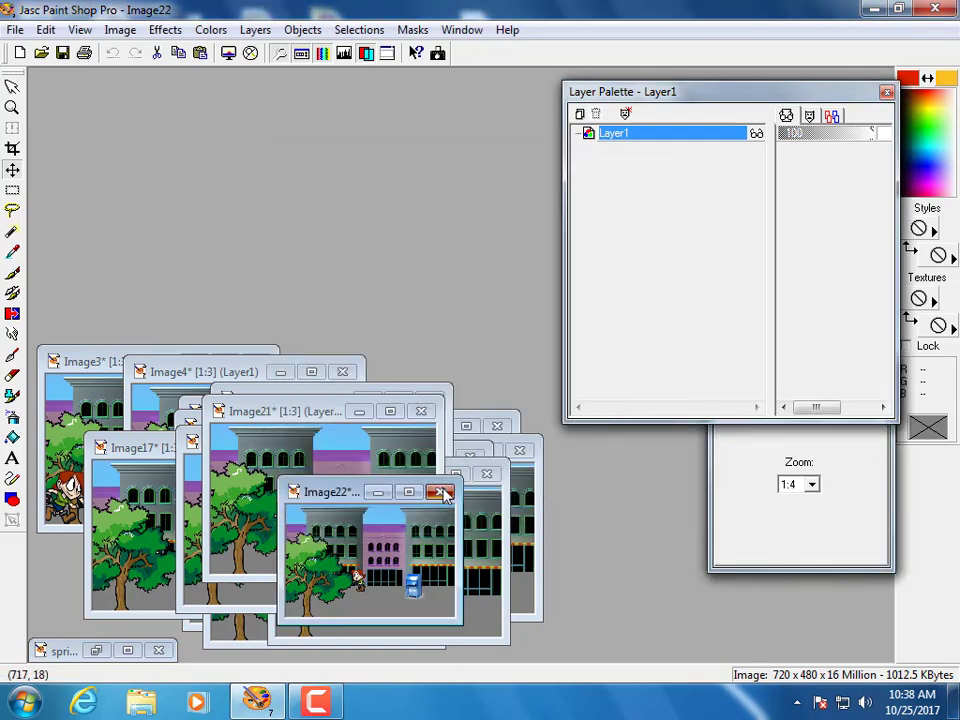
Step: Close Image22 and Image21, saving each as a PSP file under its default name in the frames folder
left_click(442, 492)
left_click(424, 393)
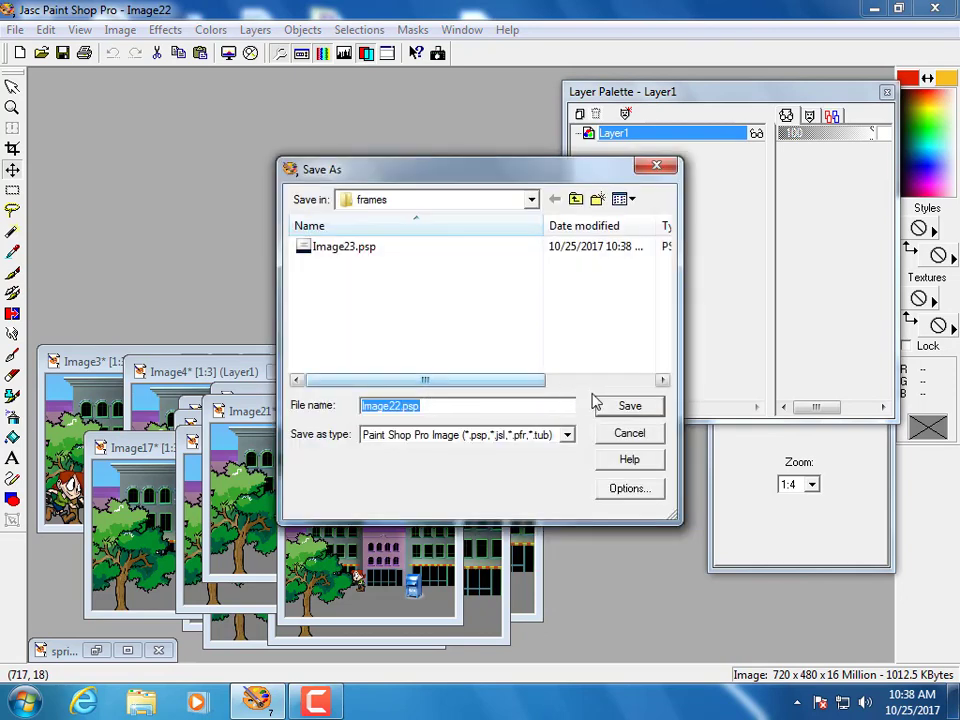
left_click(615, 411)
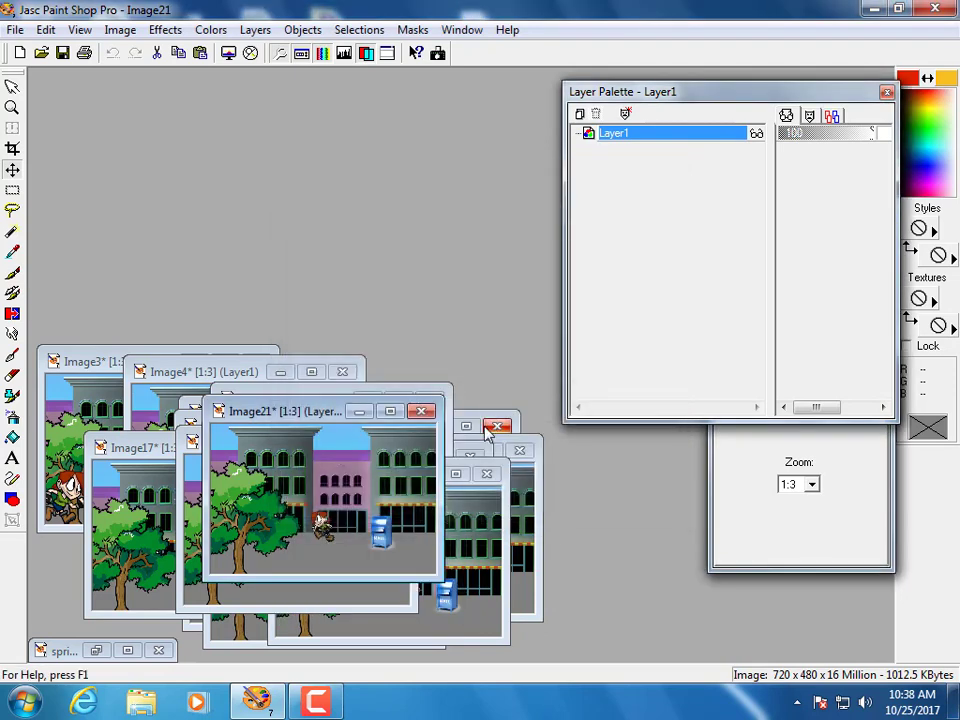
left_click(422, 412)
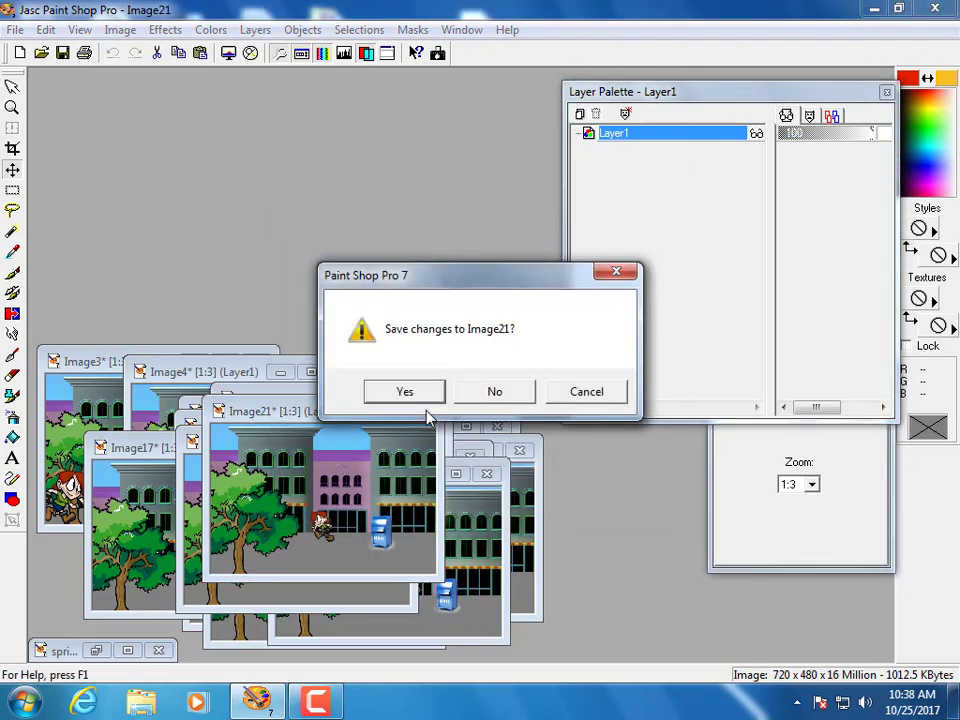
left_click(429, 399)
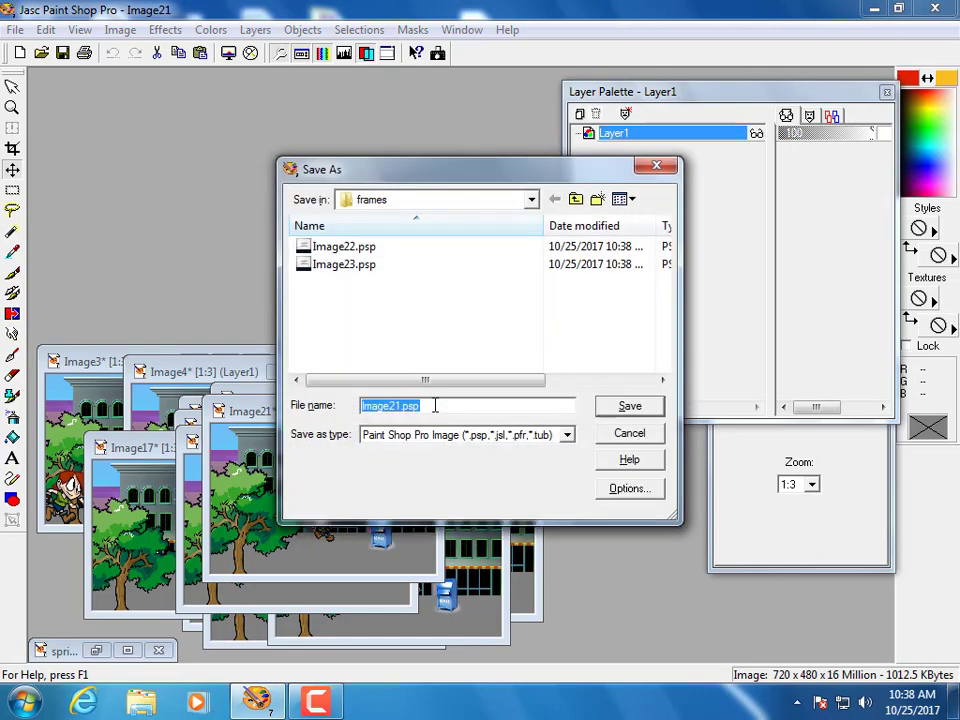
key("Return")
Step: Close Image20, Image19, Image18 and Image17, saving each under its default name in the frames folder
left_click(396, 442)
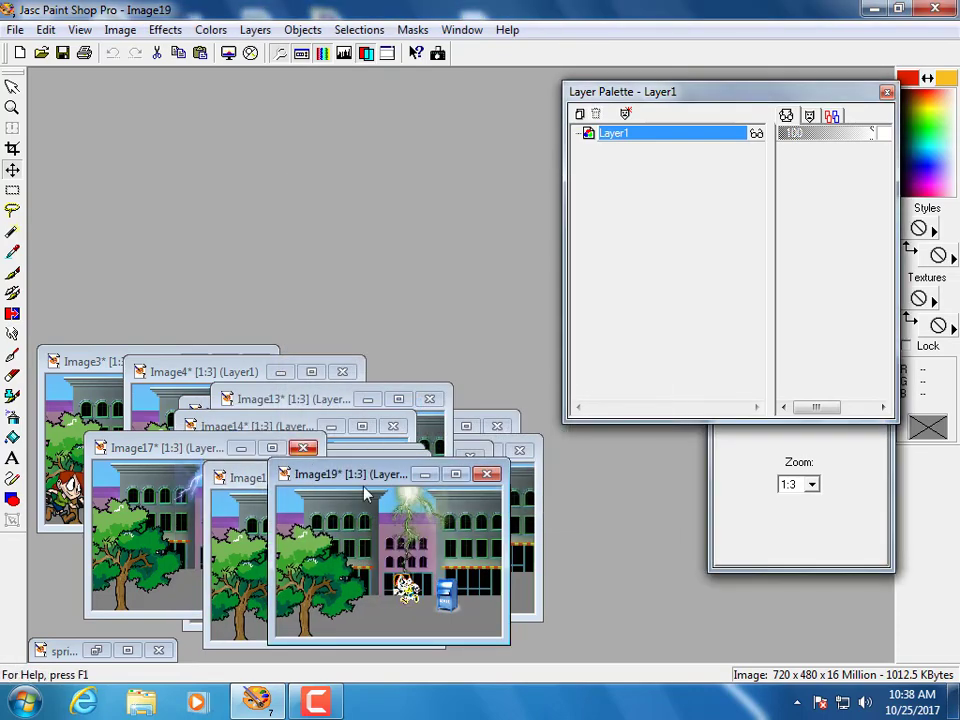
left_click(486, 474)
key("Return")
key("Return")
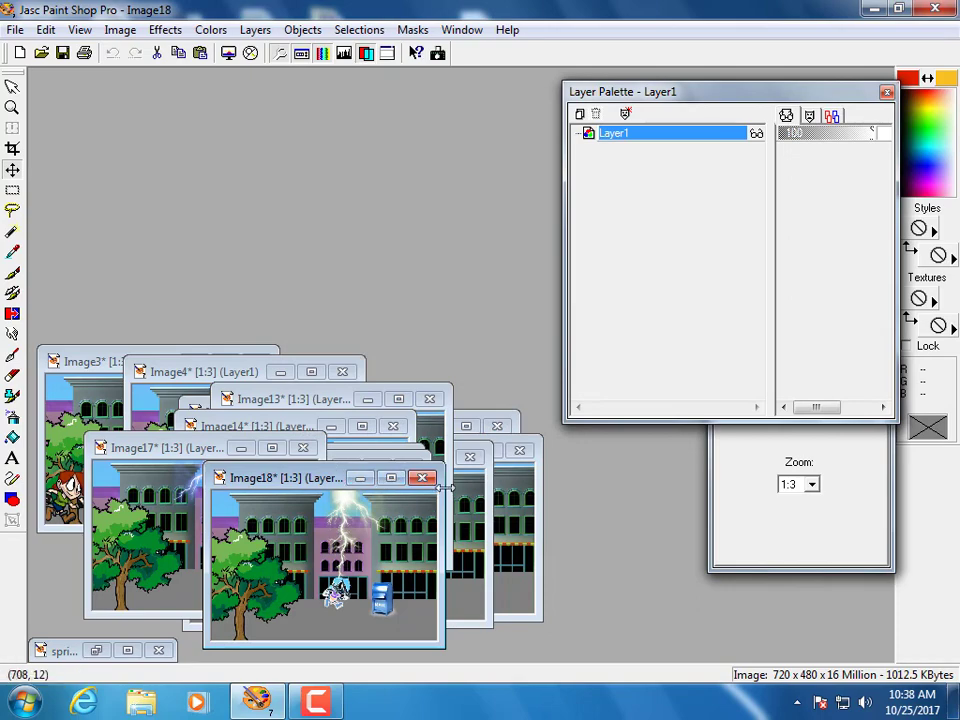
left_click(422, 479)
key("Return")
key("Return")
left_click(305, 447)
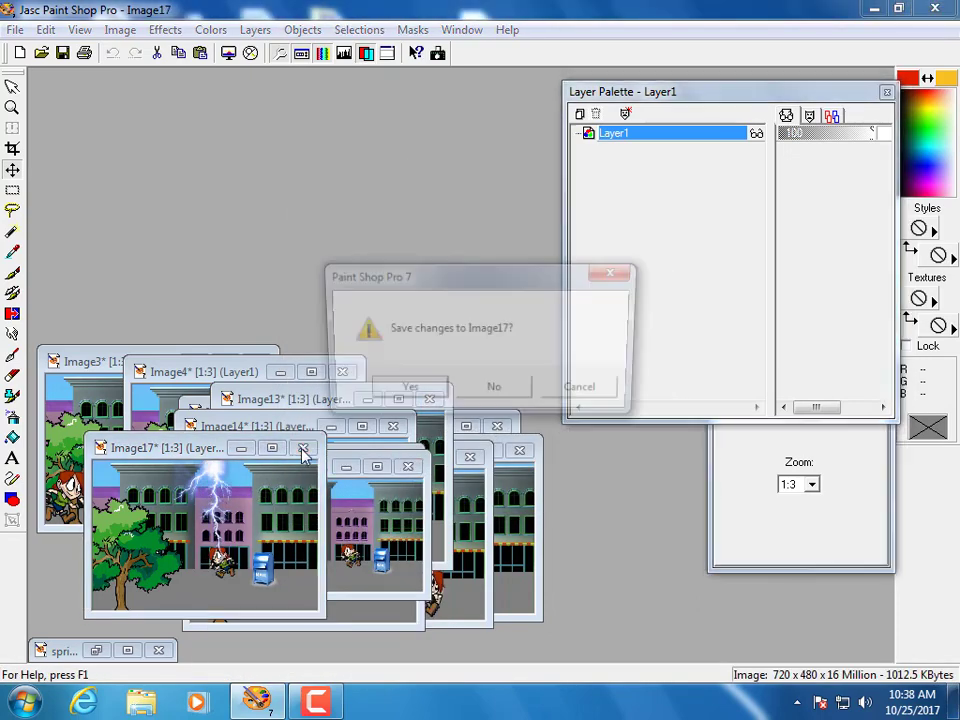
key("Return")
key("Return")
Step: Close Image16, Image15, Image14 and Image13, saving each under its default name in the frames folder
left_click(407, 468)
key("Return")
key("Return")
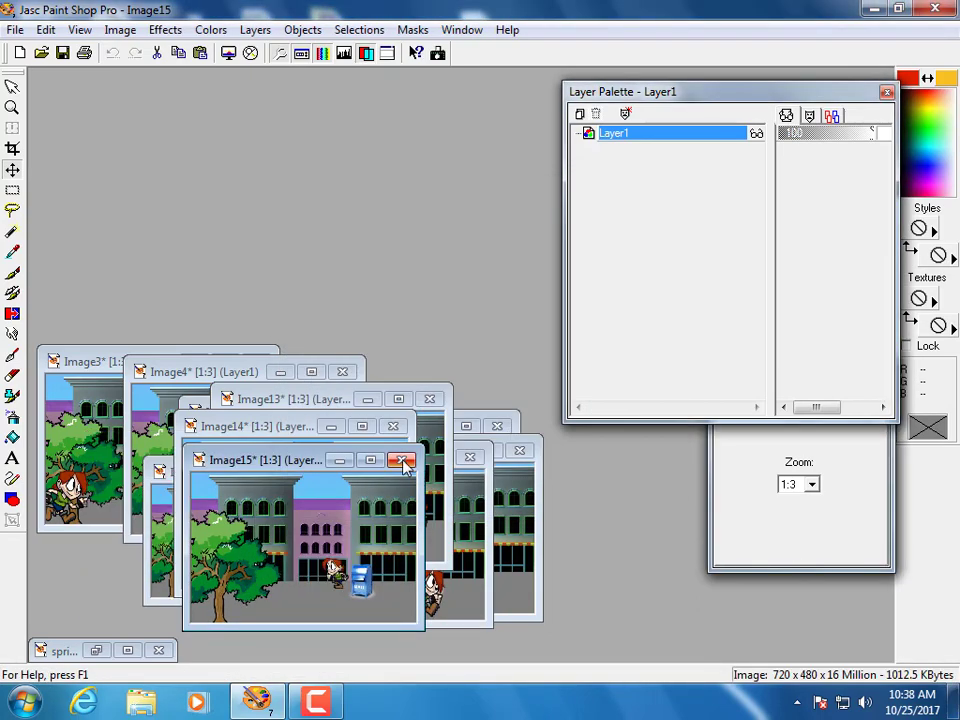
left_click(402, 457)
key("Return")
key("Return")
left_click(393, 427)
key("Return")
key("Return")
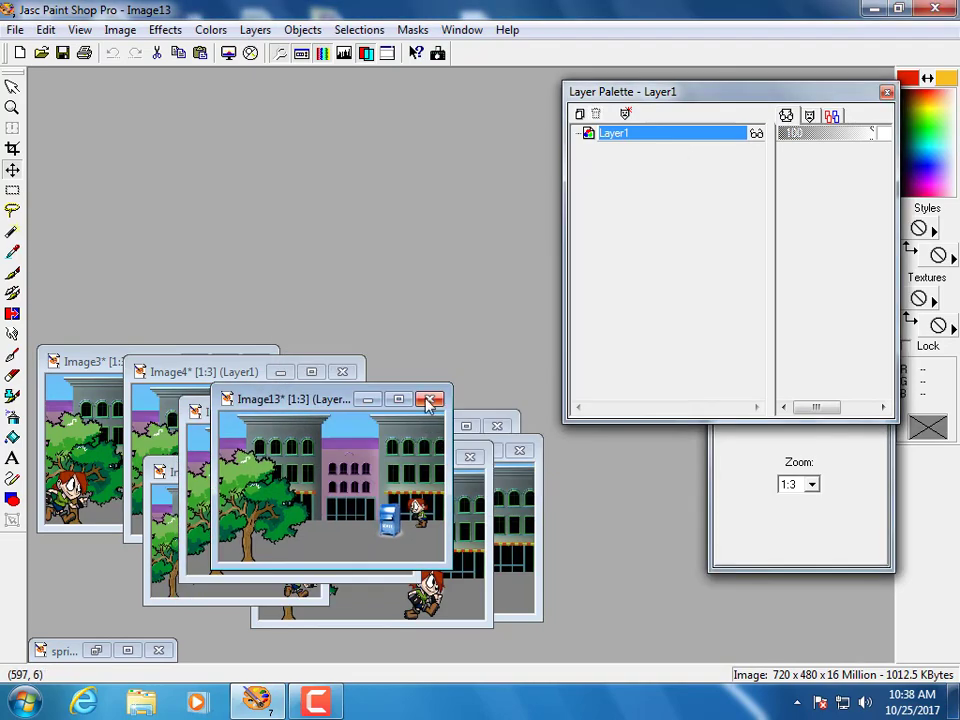
left_click(429, 399)
key("Return")
key("Return")
Step: Close Image12 through Image8, saving each under its default name in the frames folder
left_click(383, 413)
key("Return")
key("Return")
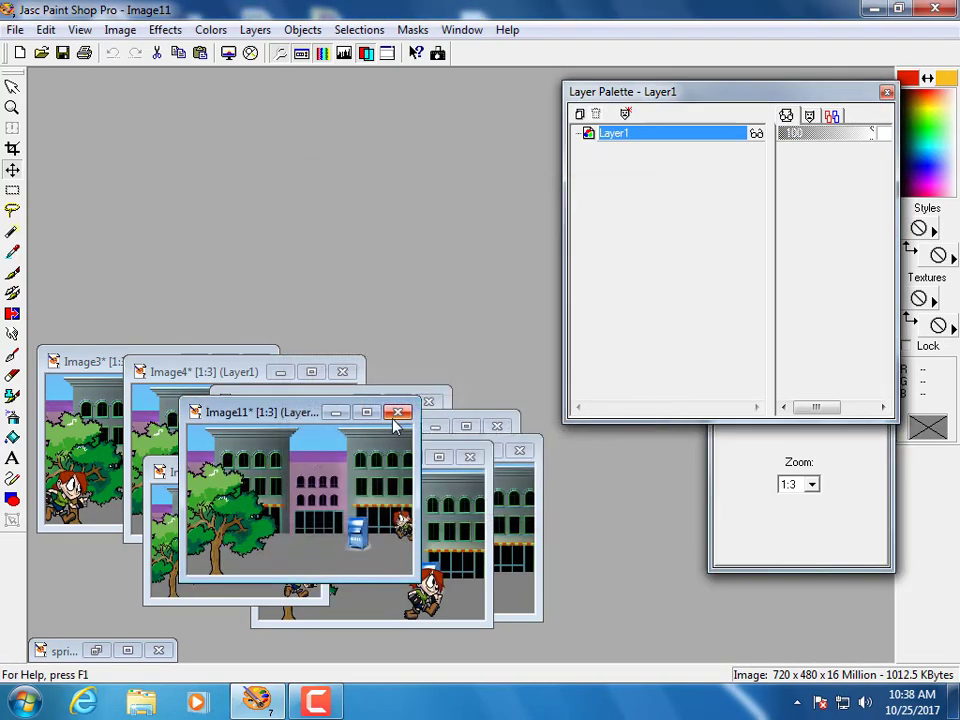
left_click(396, 409)
key("Return")
key("Return")
left_click(389, 442)
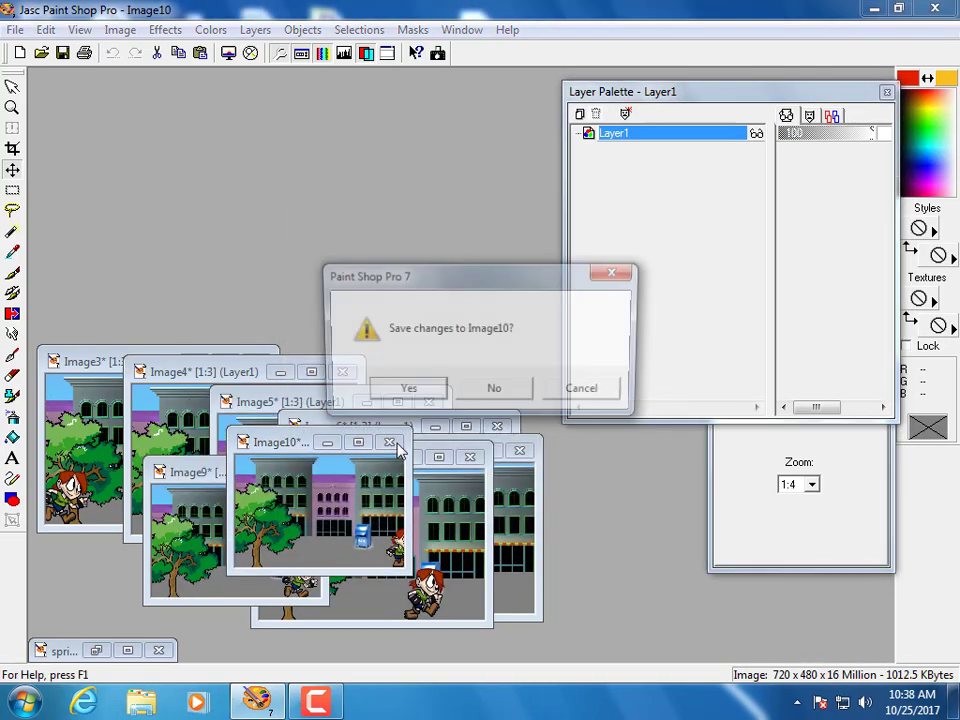
key("Return")
key("Return")
left_click(469, 457)
key("Return")
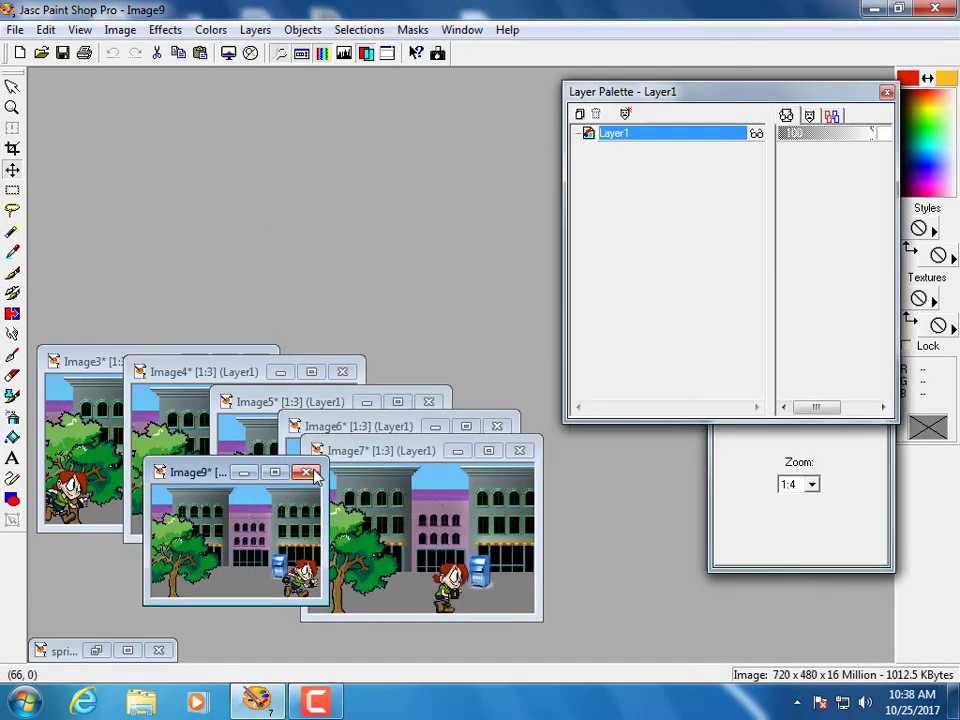
key("Return")
Step: Close Image7, Image6 and Image5, saving each under its default name in the frames folder
left_click(519, 452)
key("Return")
key("Return")
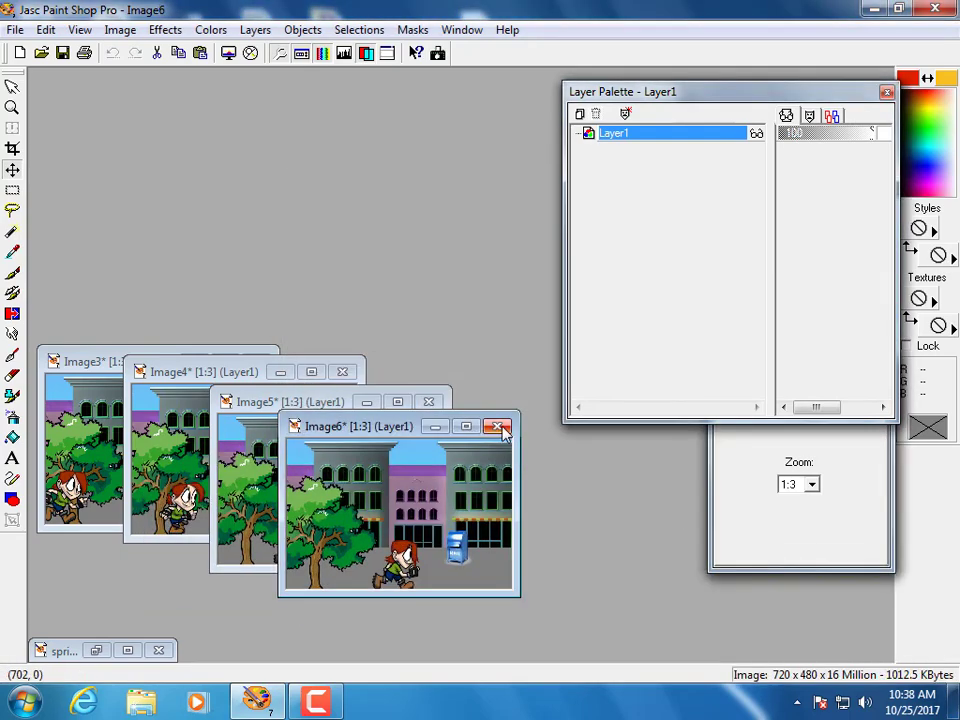
left_click(498, 428)
key("Return")
key("Return")
left_click(428, 401)
key("Return")
key("Return")
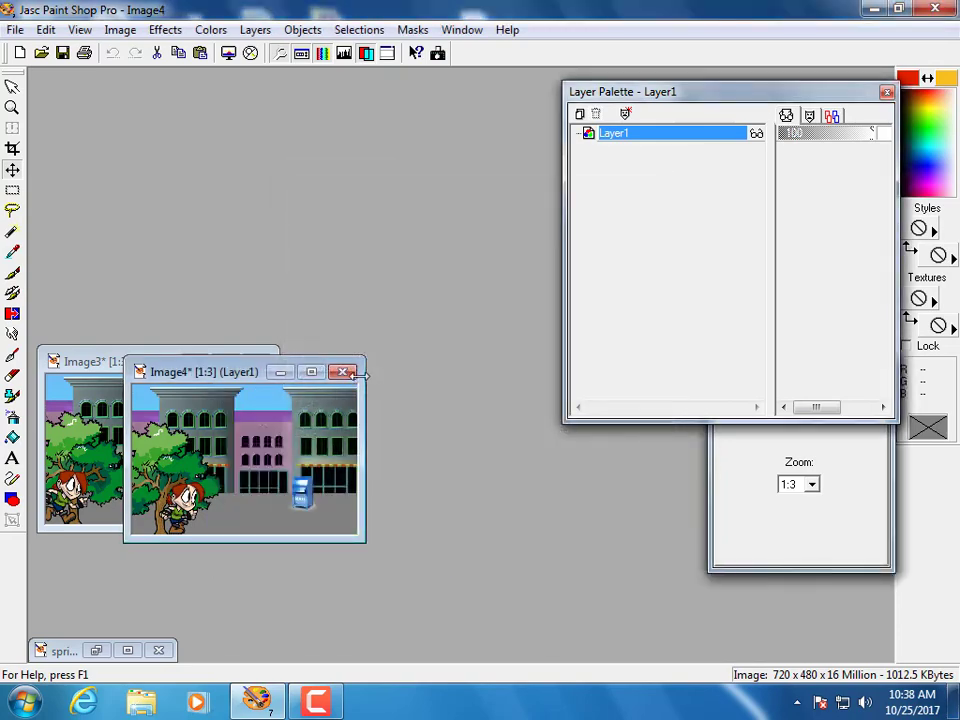
Step: Close the last two frame images, Image4 and Image3, saving both under their default names in the frames folder
left_click(342, 371)
key("Return")
key("Return")
left_click(256, 361)
key("Return")
key("Return")
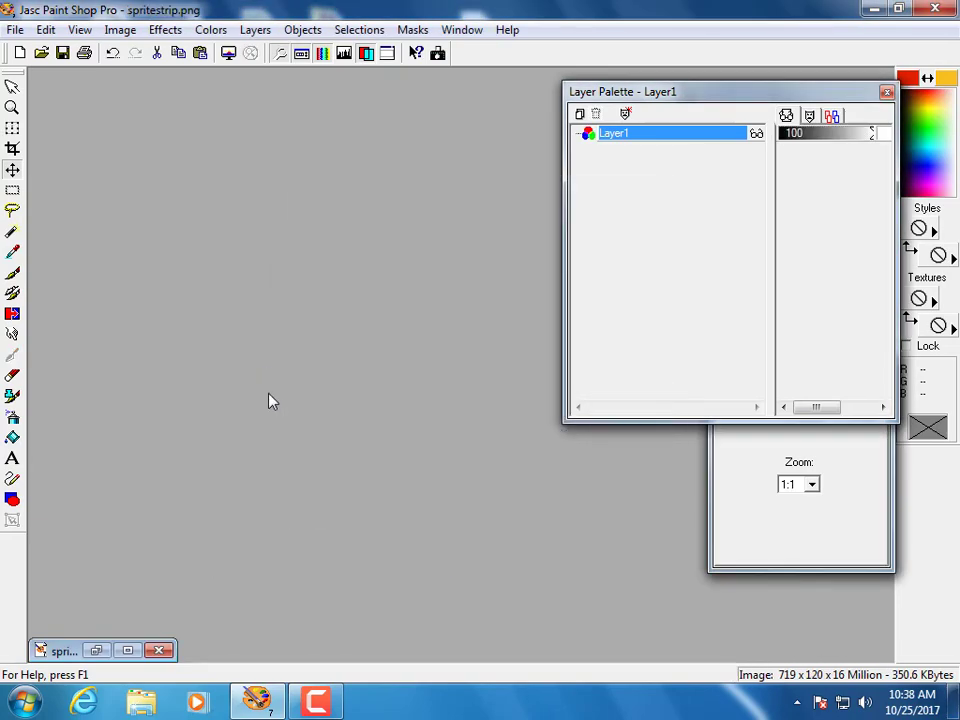
Step: Restore the minimized spritestrip.png image and close it without saving changes
left_click(98, 650)
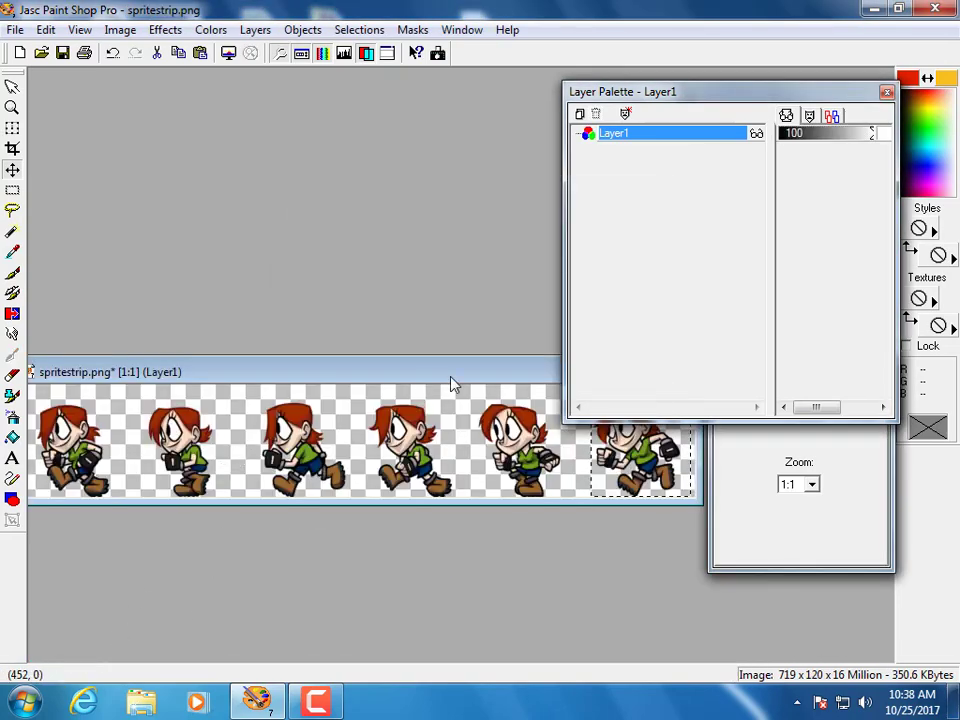
left_click_drag(450, 372, 421, 462)
left_click(650, 466)
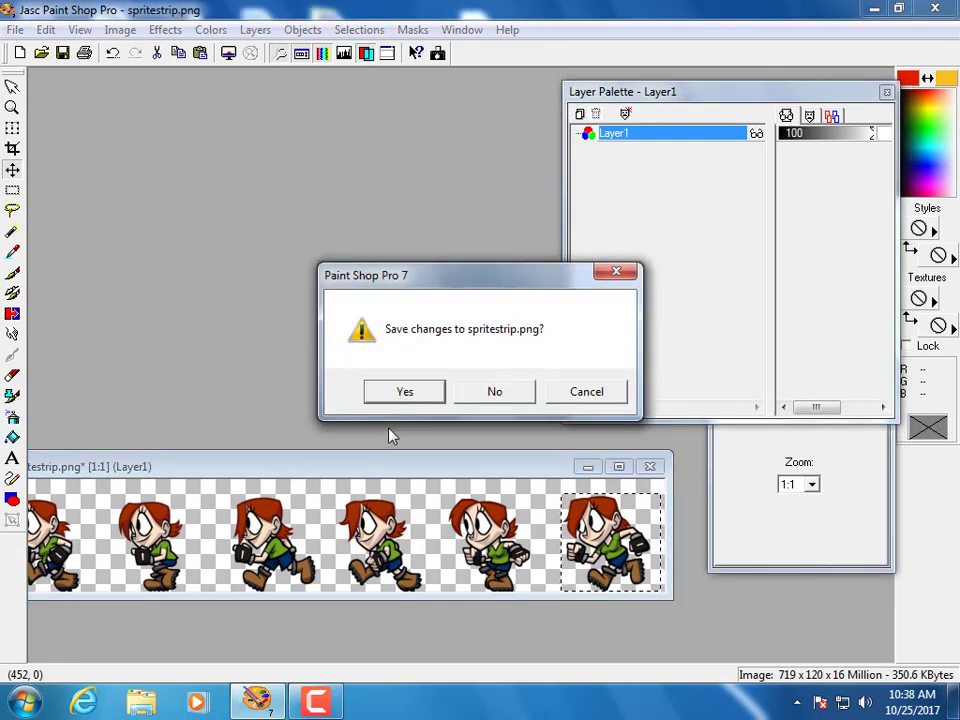
left_click(494, 393)
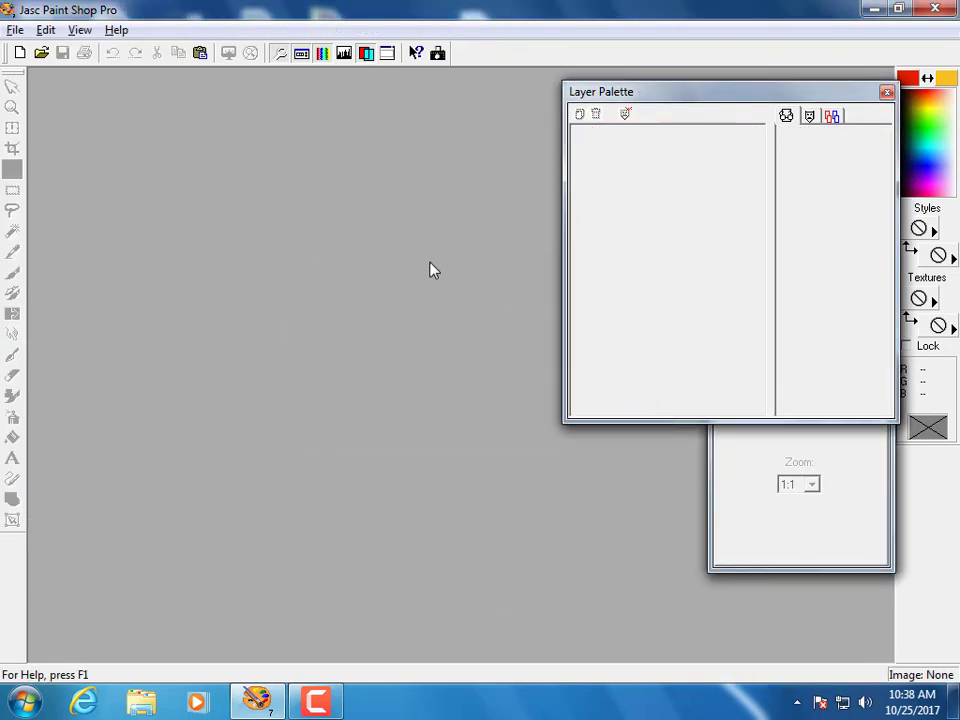
Step: Launch Animation Shop 3 from the Jasc Software program group
left_click(28, 705)
left_click(66, 622)
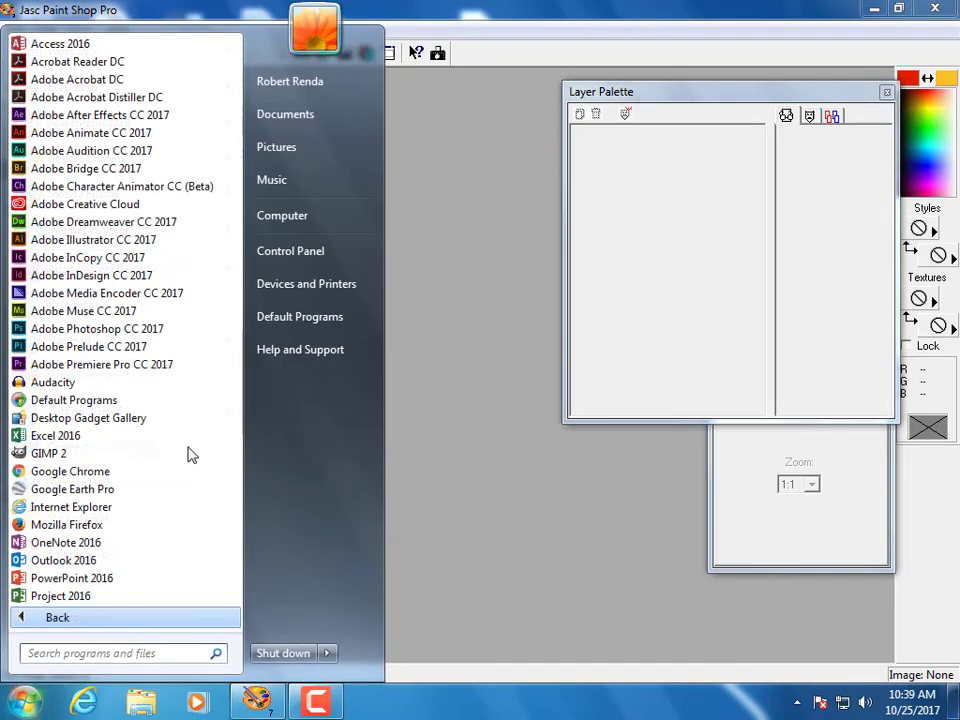
scroll(238, 303, "down", 1)
left_click_drag(238, 303, 241, 522)
left_click(24, 384)
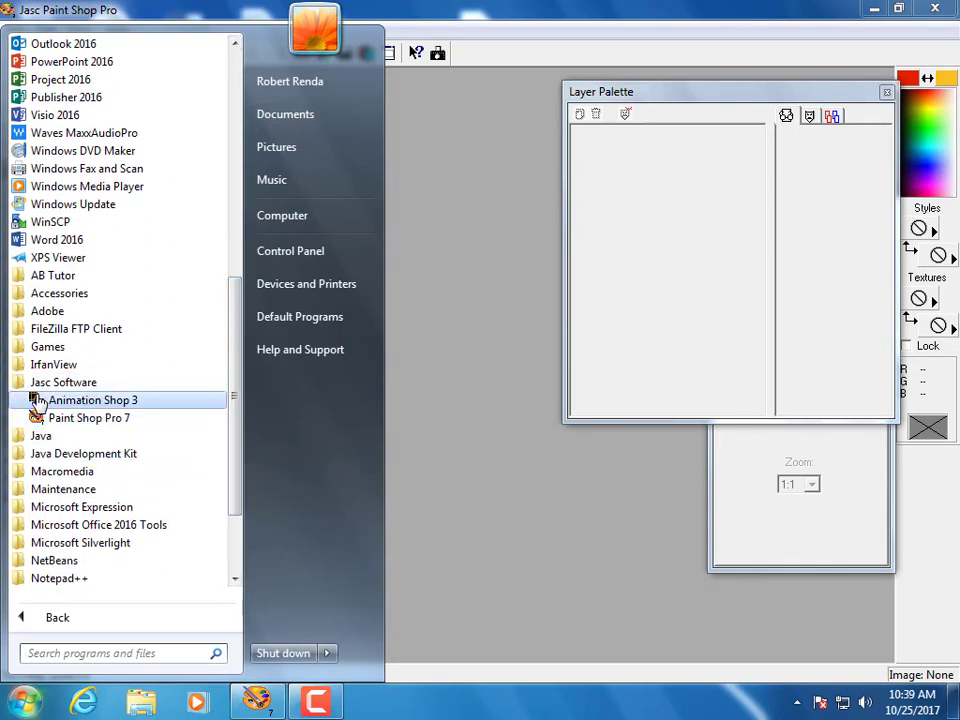
left_click(40, 400)
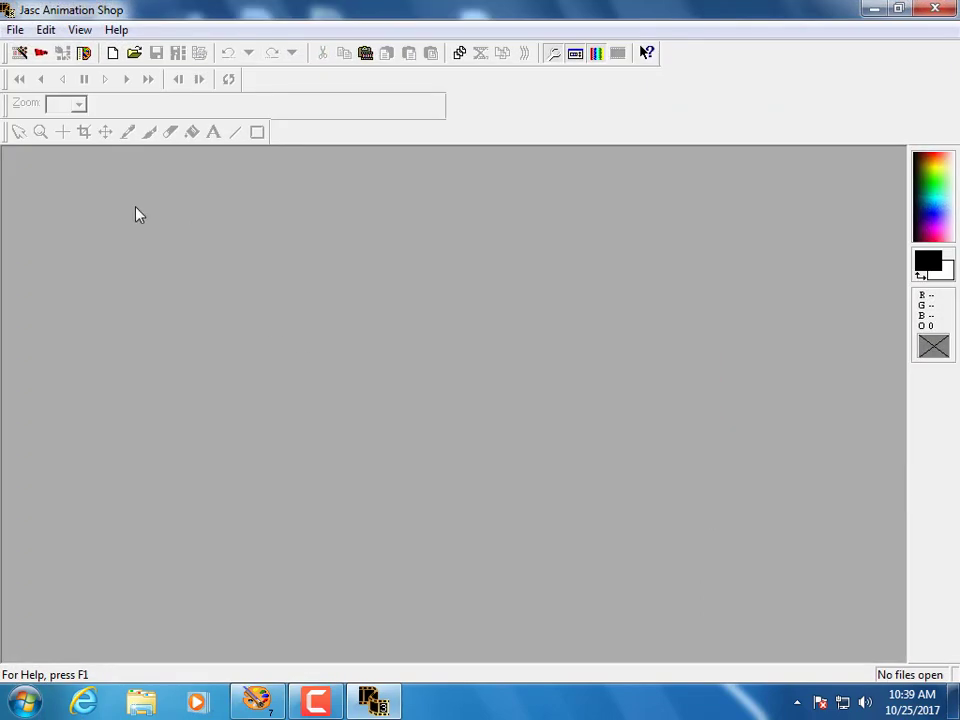
Step: Start an Animation Wizard animation sized to the first frame, looping indefinitely, with each frame displayed for 10/100 of a second
left_click(19, 55)
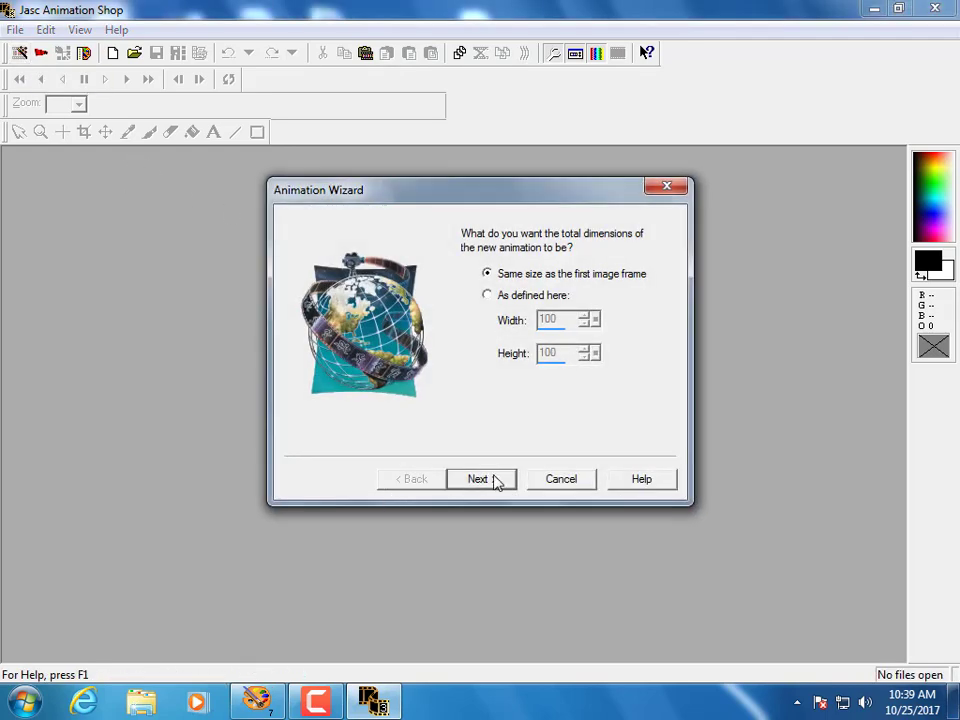
left_click(494, 481)
left_click(491, 481)
left_click(492, 481)
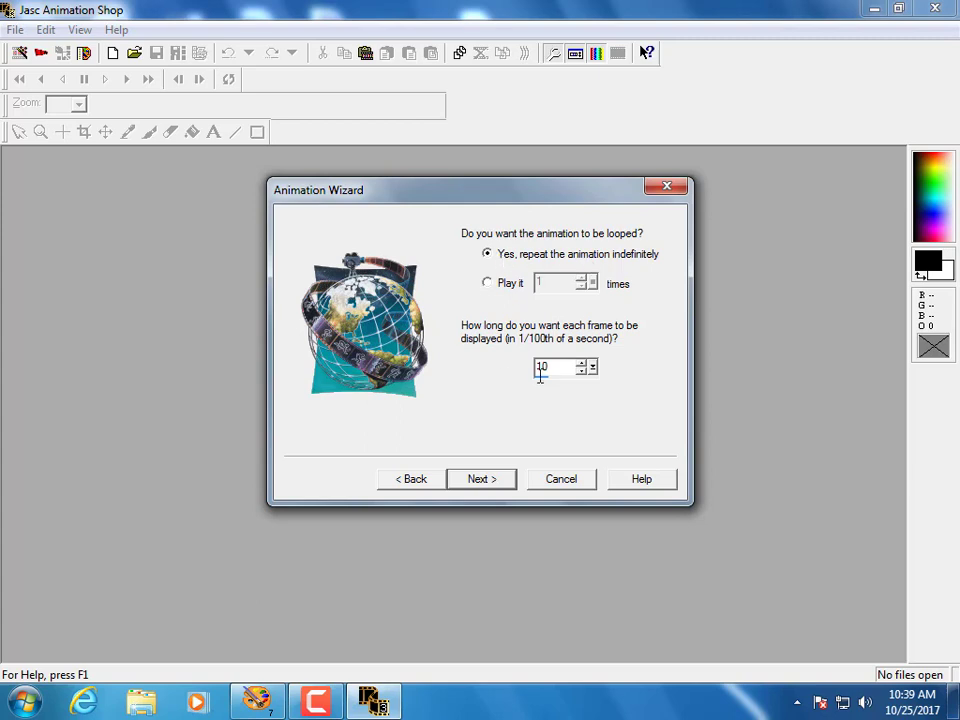
left_click(493, 481)
Step: Add org scene.psp from the sprite animation folder as the first image in the wizard's frame list
left_click(510, 400)
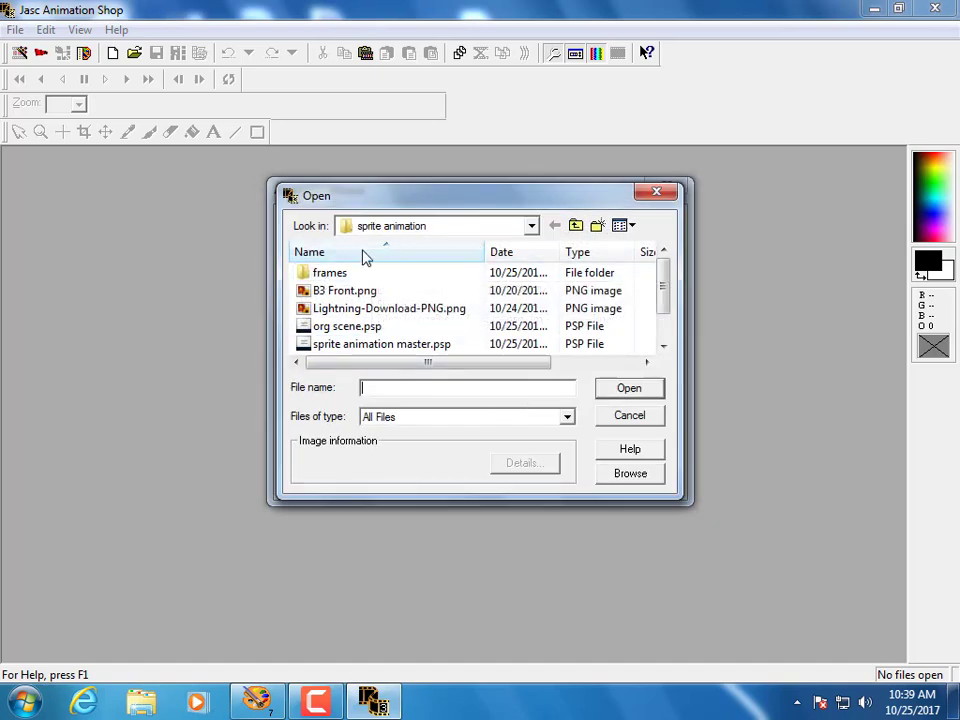
double_click(303, 278)
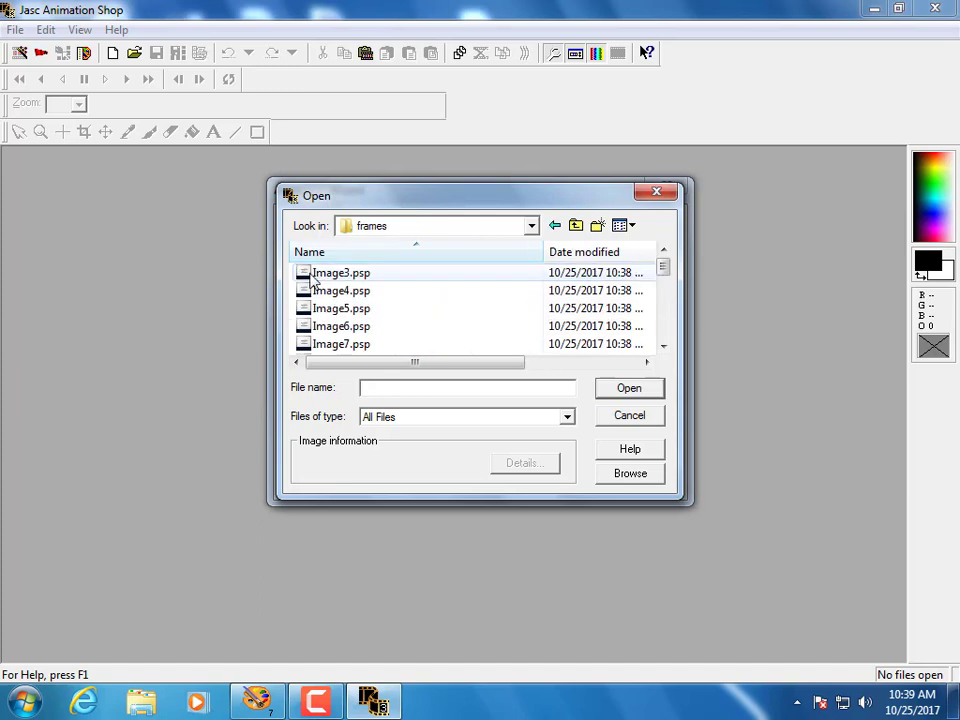
scroll(665, 310, "down", 5)
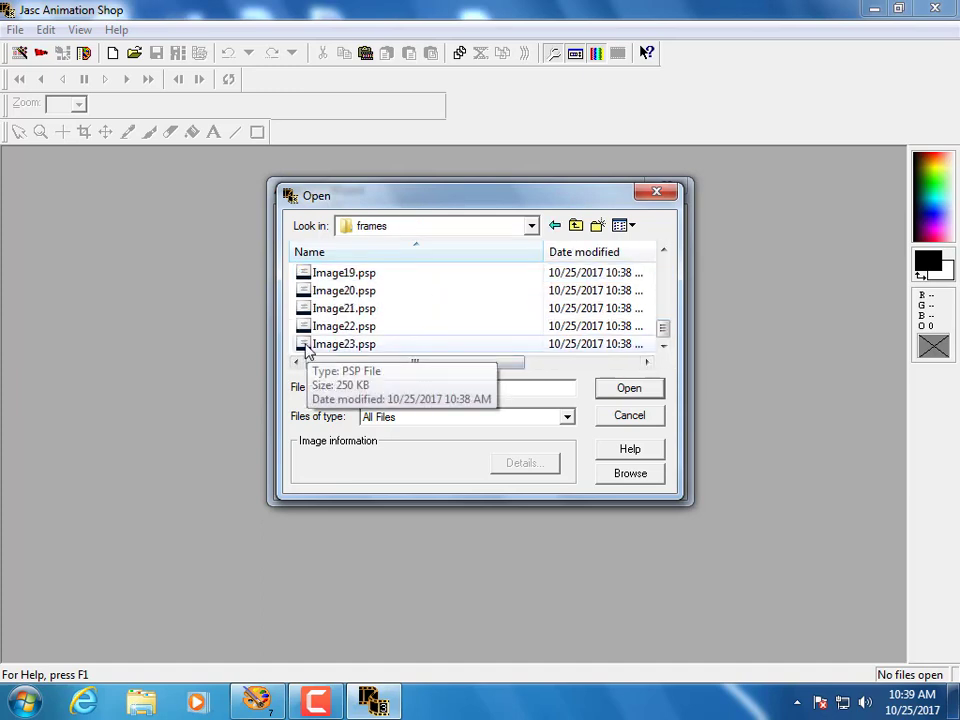
left_click_drag(664, 331, 666, 266)
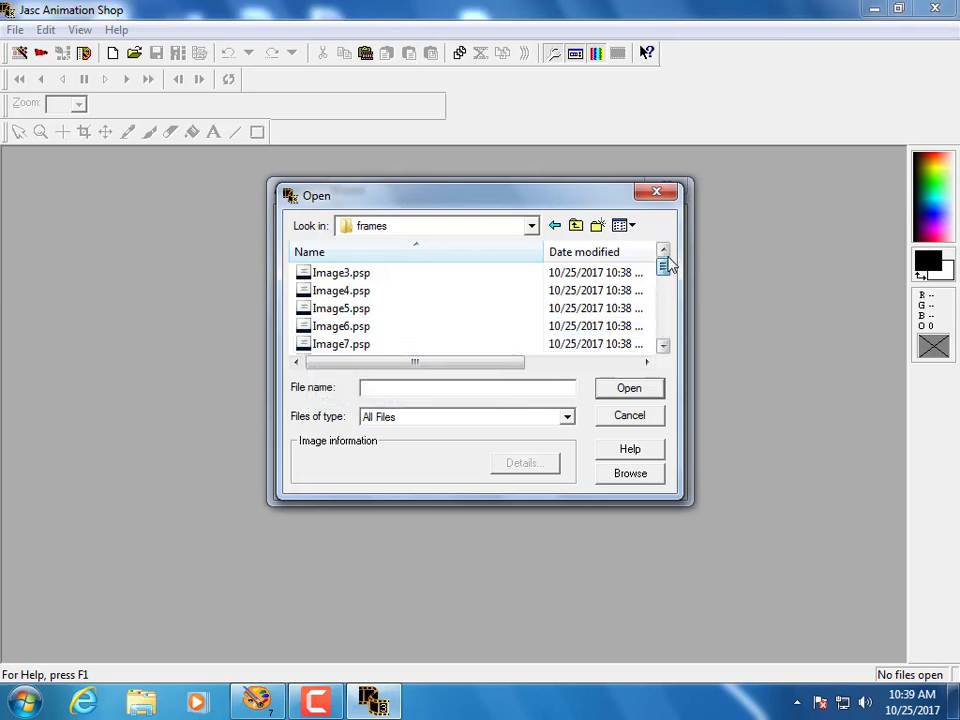
left_click(577, 226)
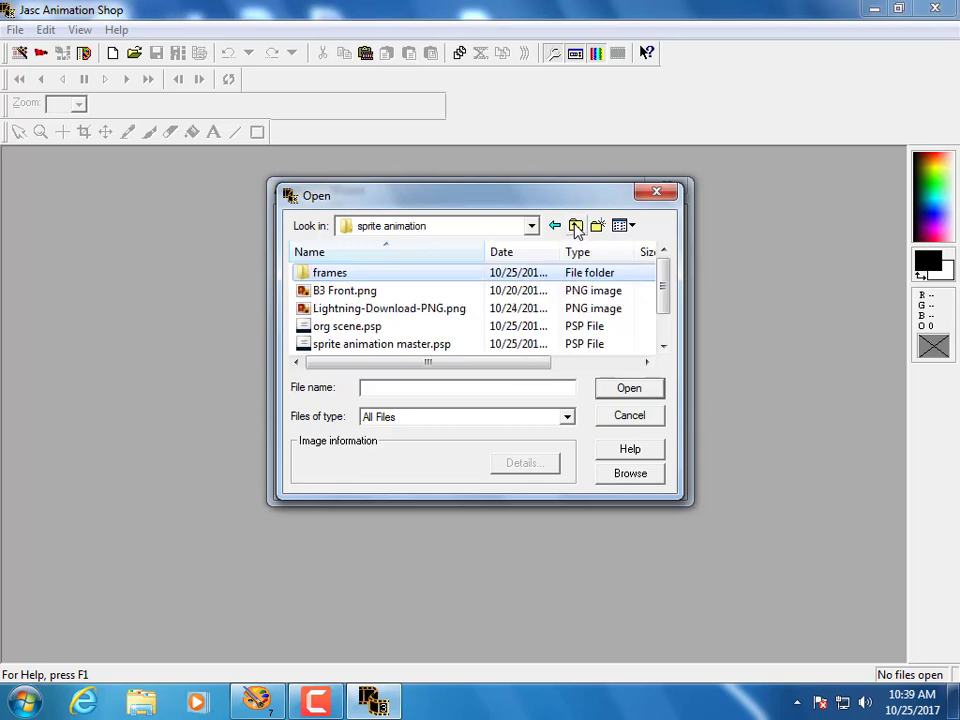
left_click(306, 330)
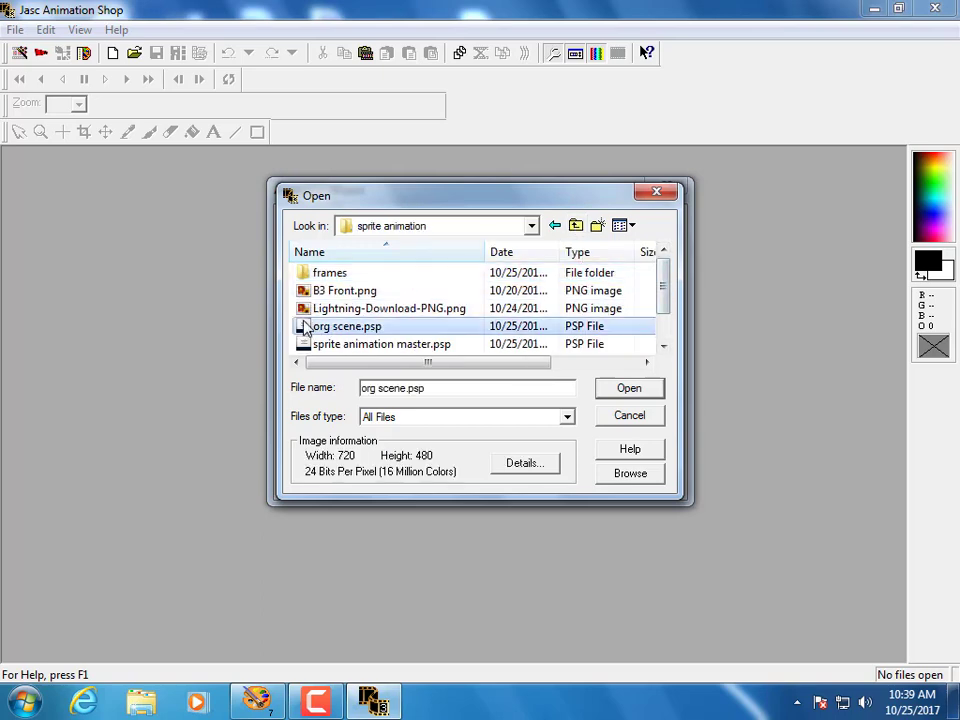
left_click(628, 390)
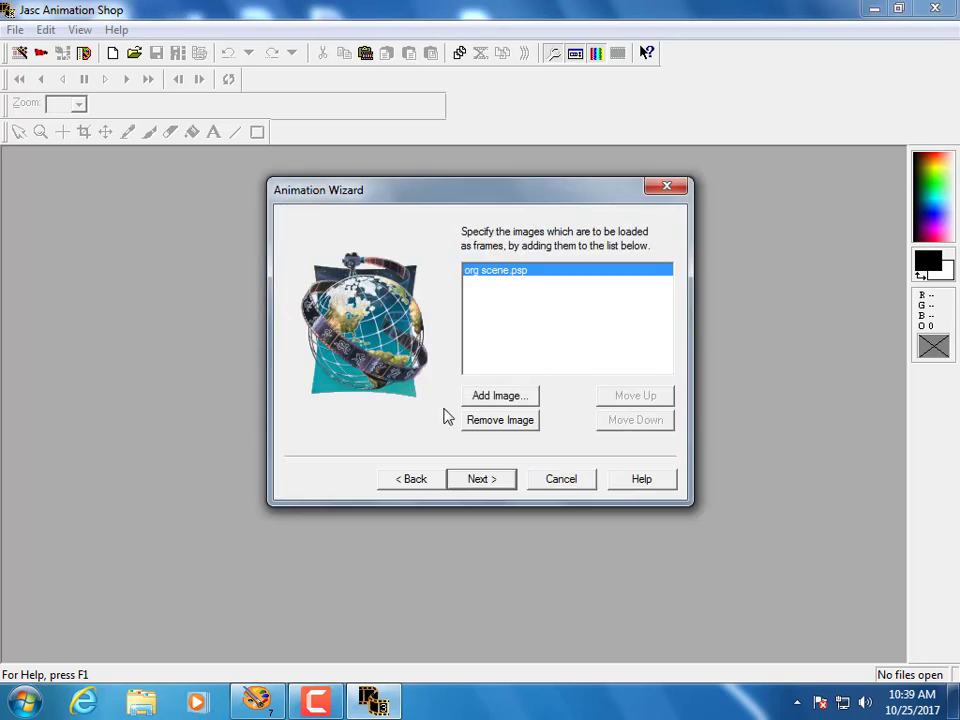
Step: Add org scene.psp two more times to the wizard's frame list
left_click(505, 398)
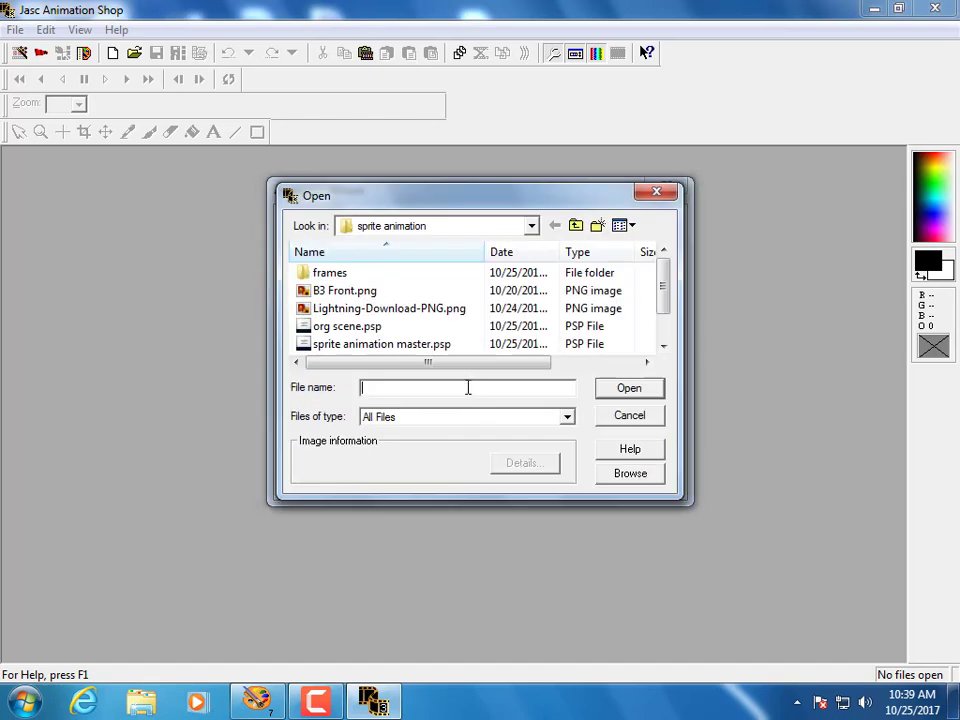
left_click(352, 328)
double_click(352, 328)
left_click(484, 390)
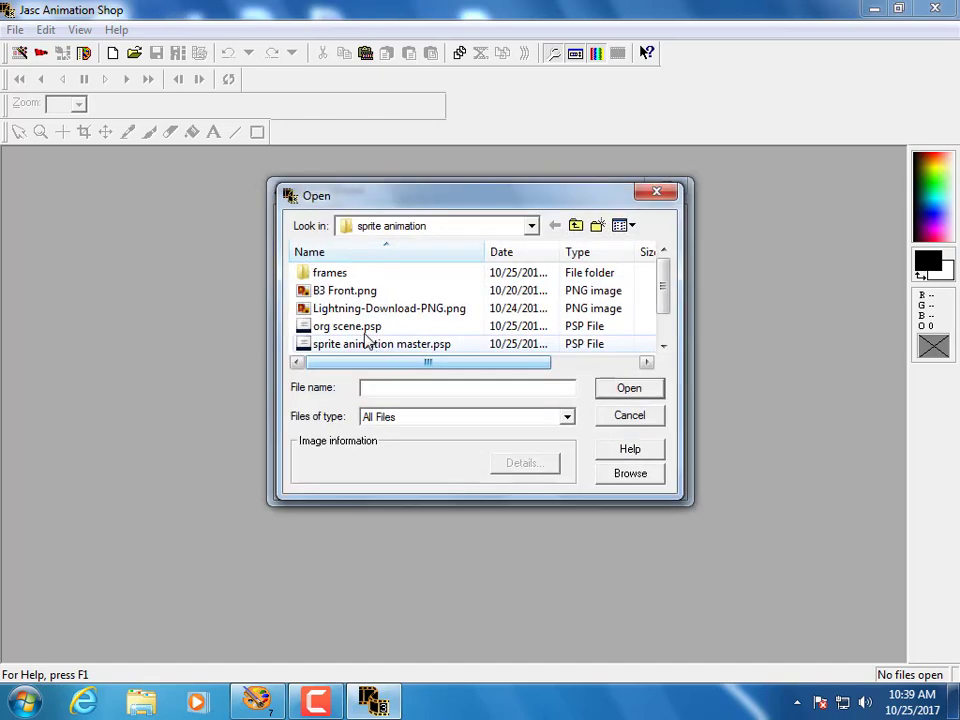
left_click(350, 330)
double_click(349, 330)
Step: Add all images from Image3.psp through Image23.psp in the frames folder to the frame list
left_click(515, 398)
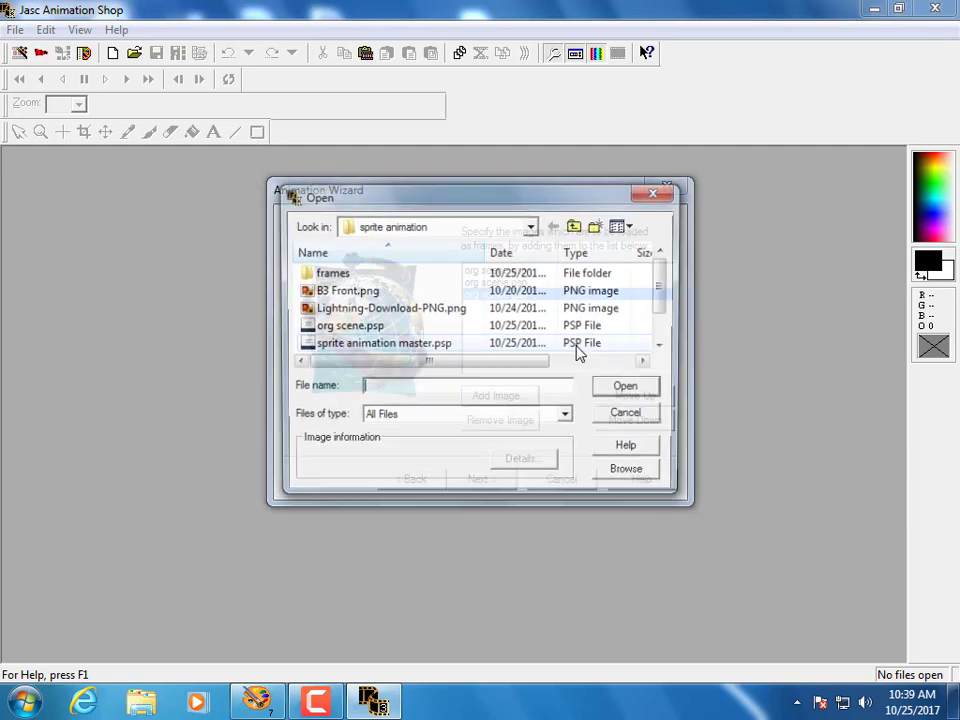
double_click(336, 276)
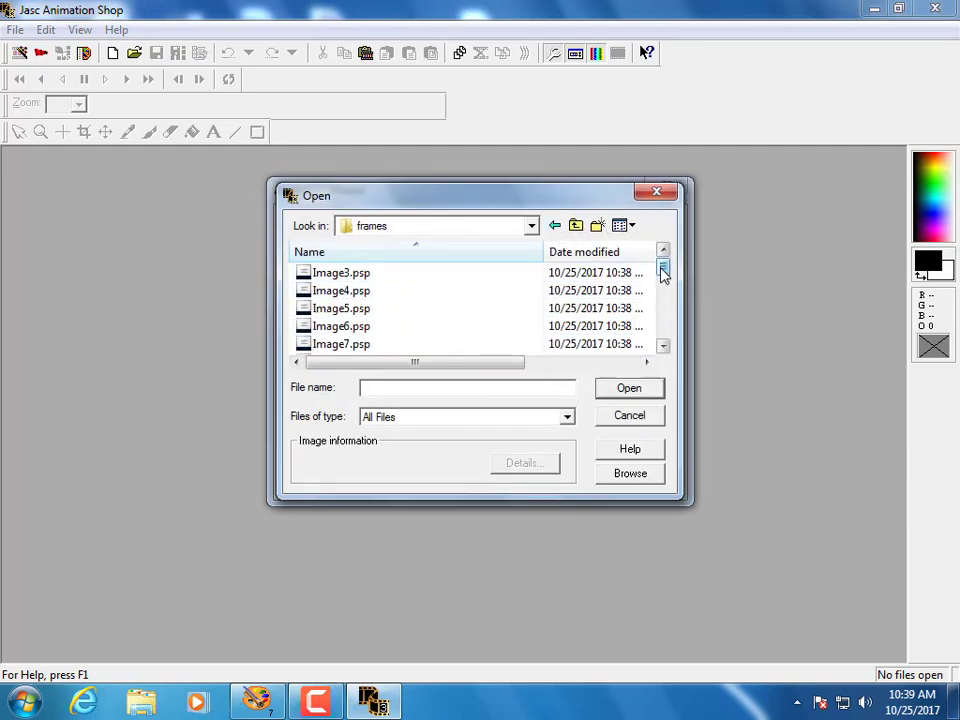
scroll(662, 330, "down", 5)
left_click(333, 346)
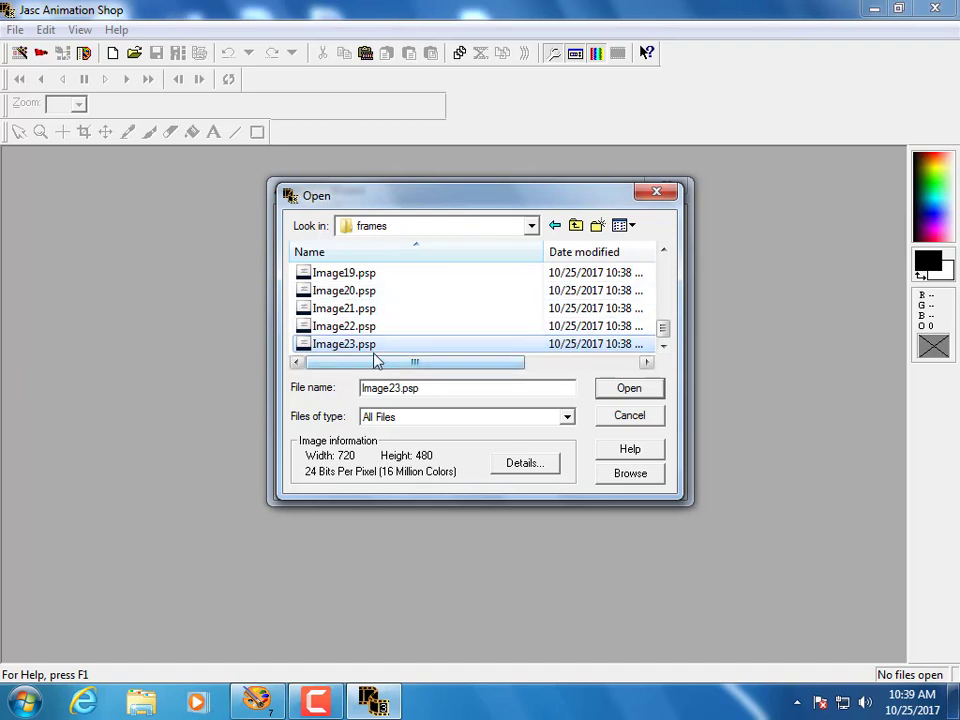
left_click_drag(663, 328, 664, 257)
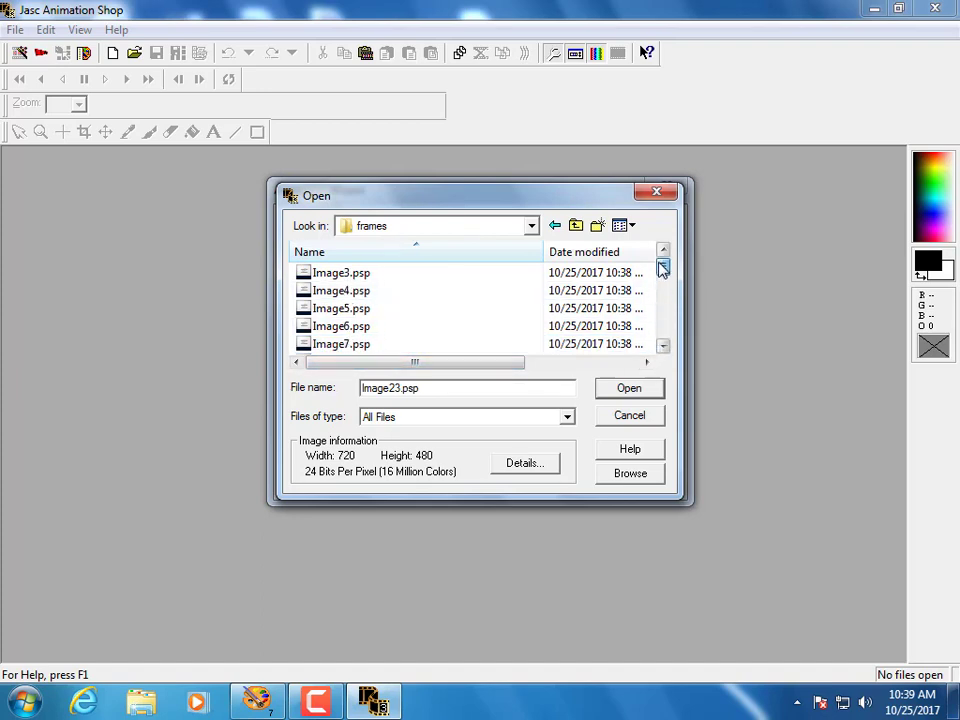
left_click(340, 273, "shift")
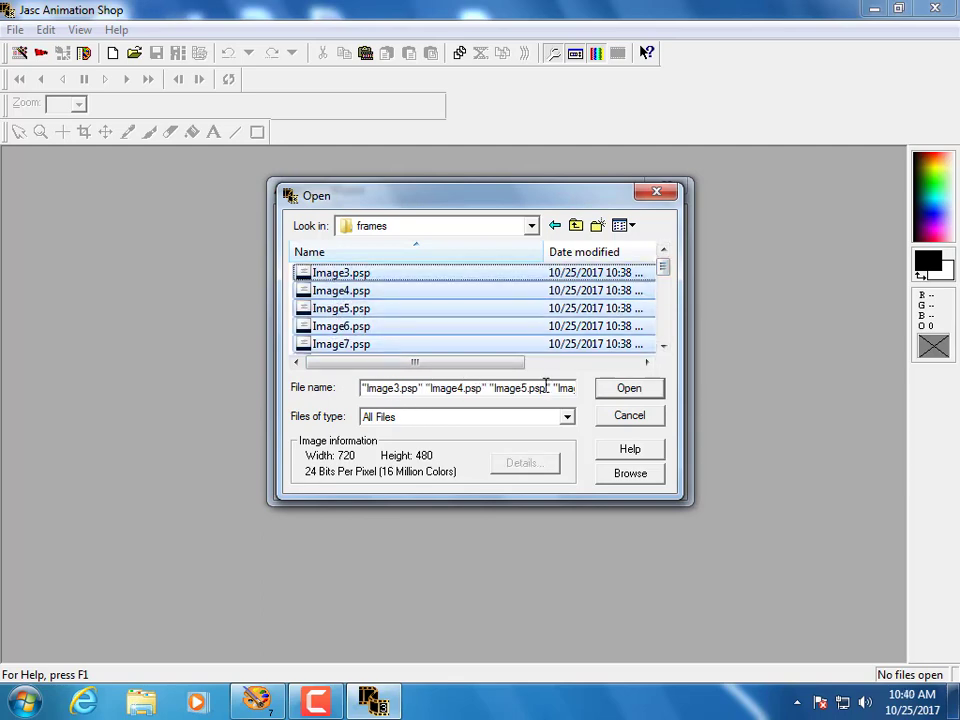
left_click(630, 394)
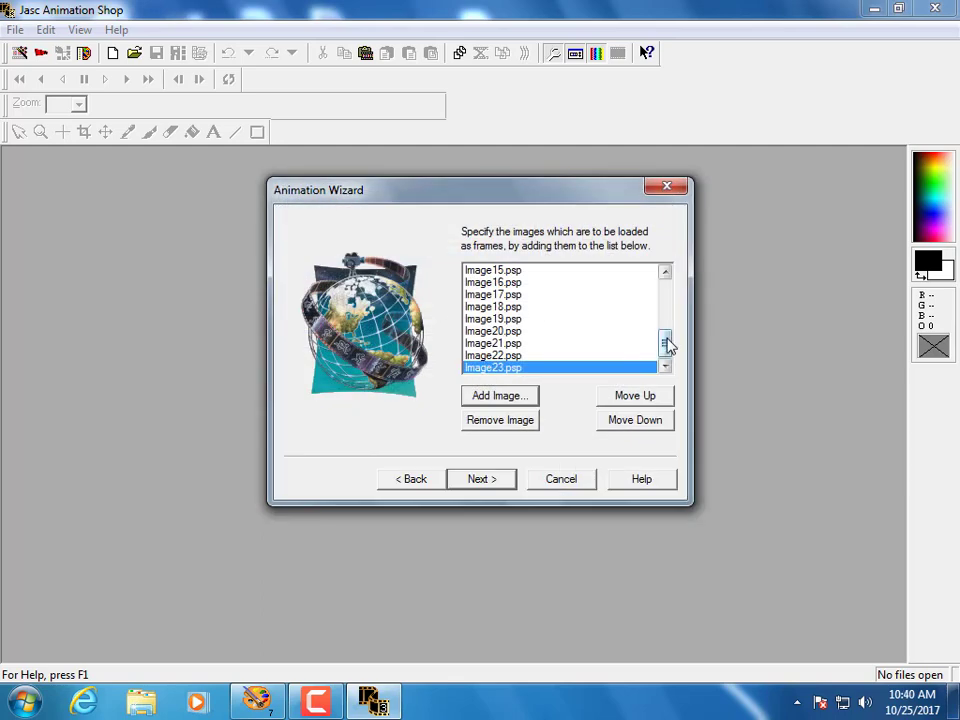
Step: Add org scene.psp from the sprite animation folder twice at the end of the frame list, after Image23.psp
left_click_drag(666, 343, 669, 298)
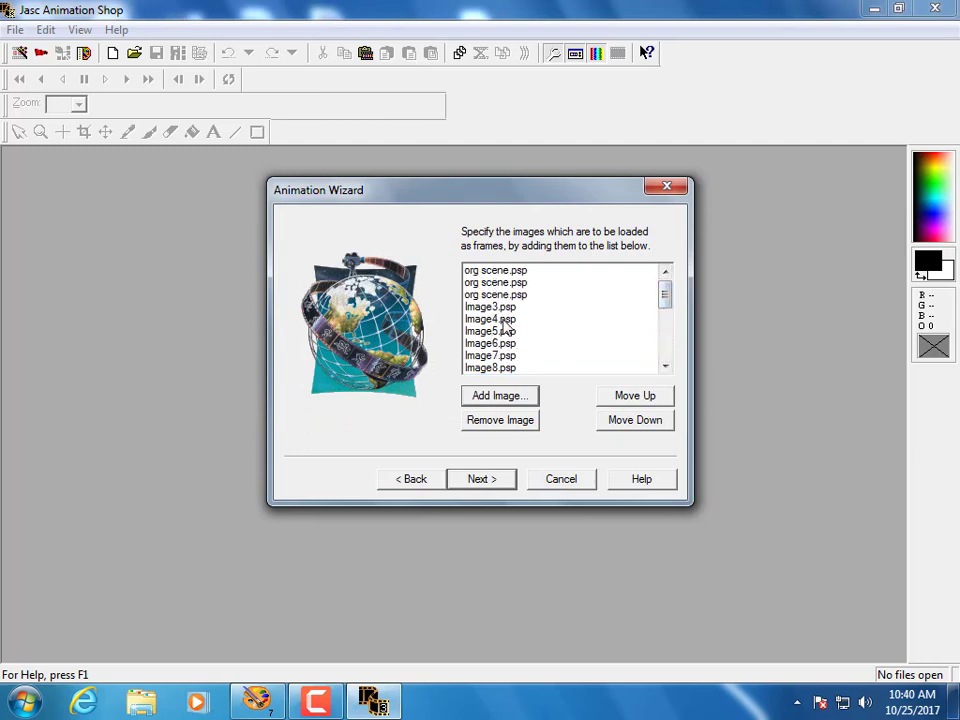
left_click(490, 318)
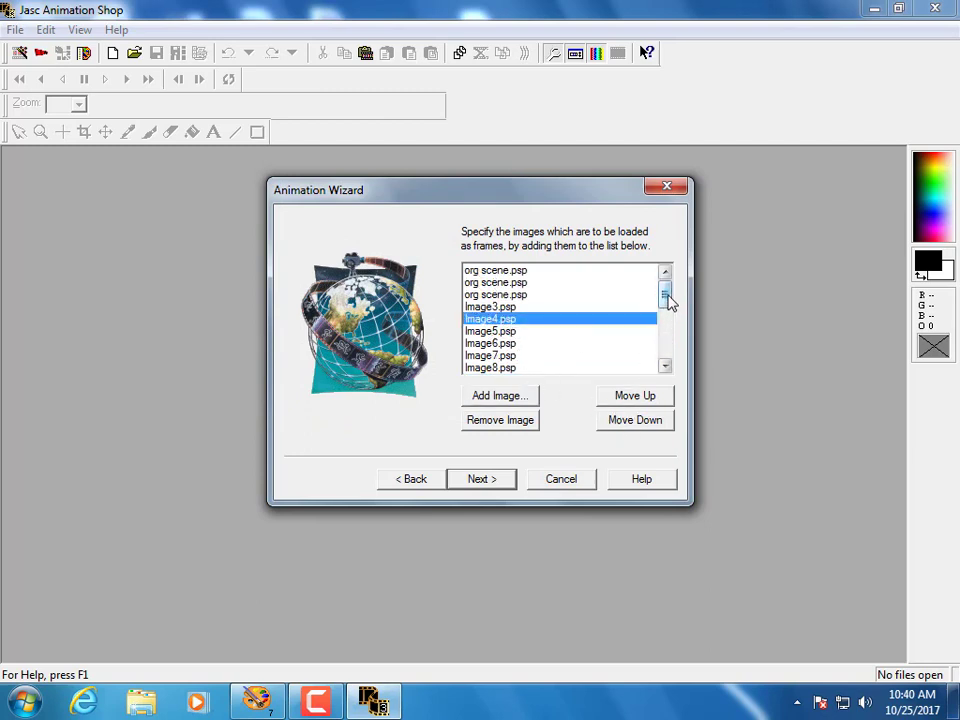
left_click_drag(668, 300, 669, 368)
left_click(500, 370)
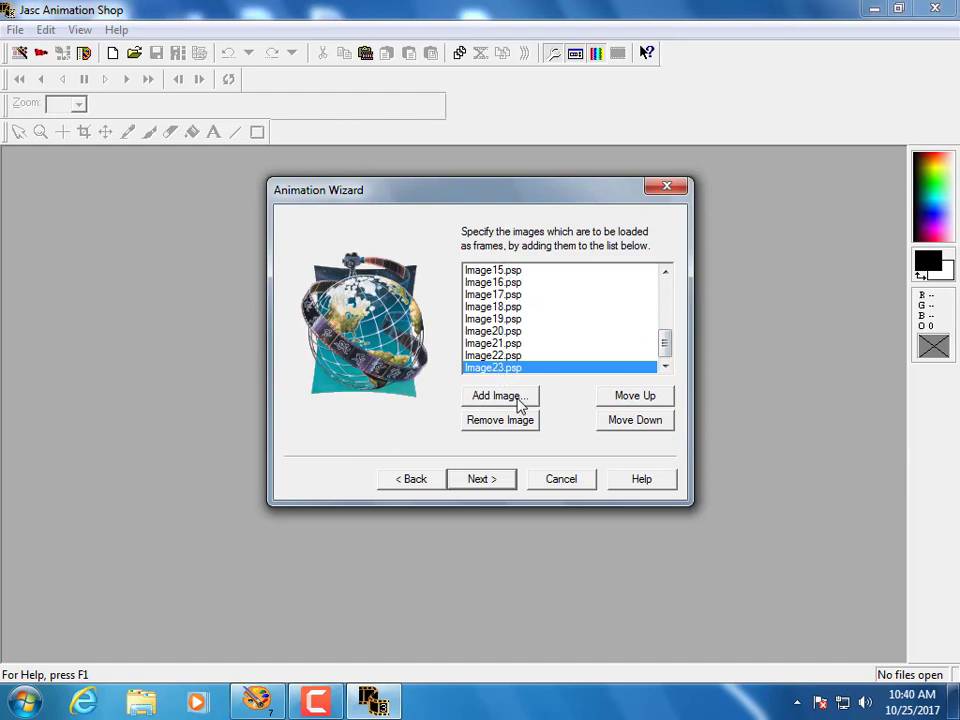
left_click(500, 396)
left_click(575, 225)
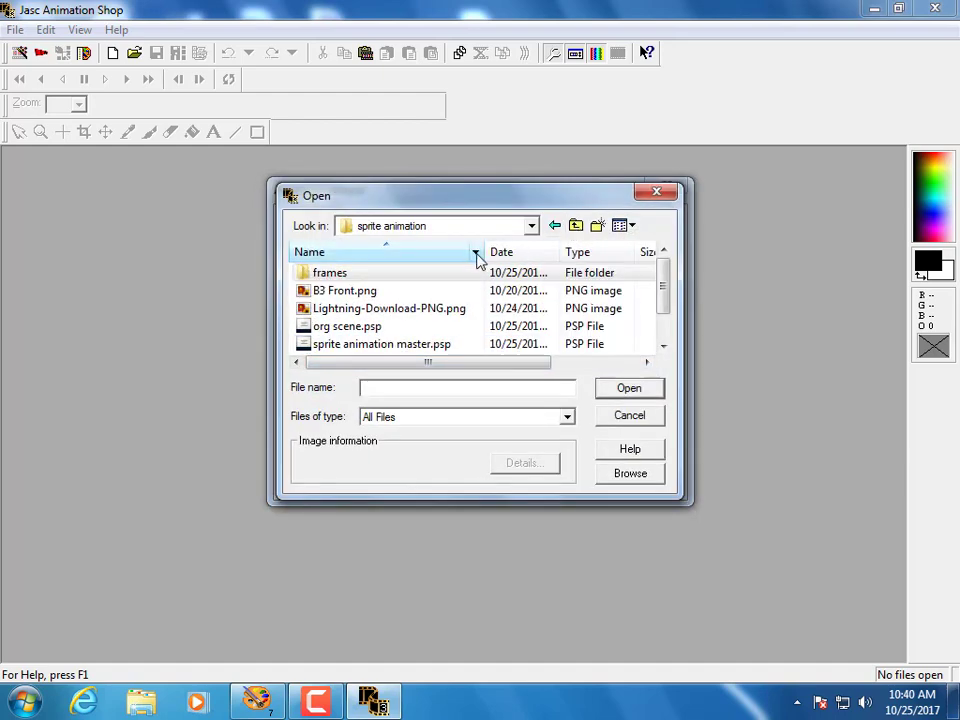
double_click(335, 327)
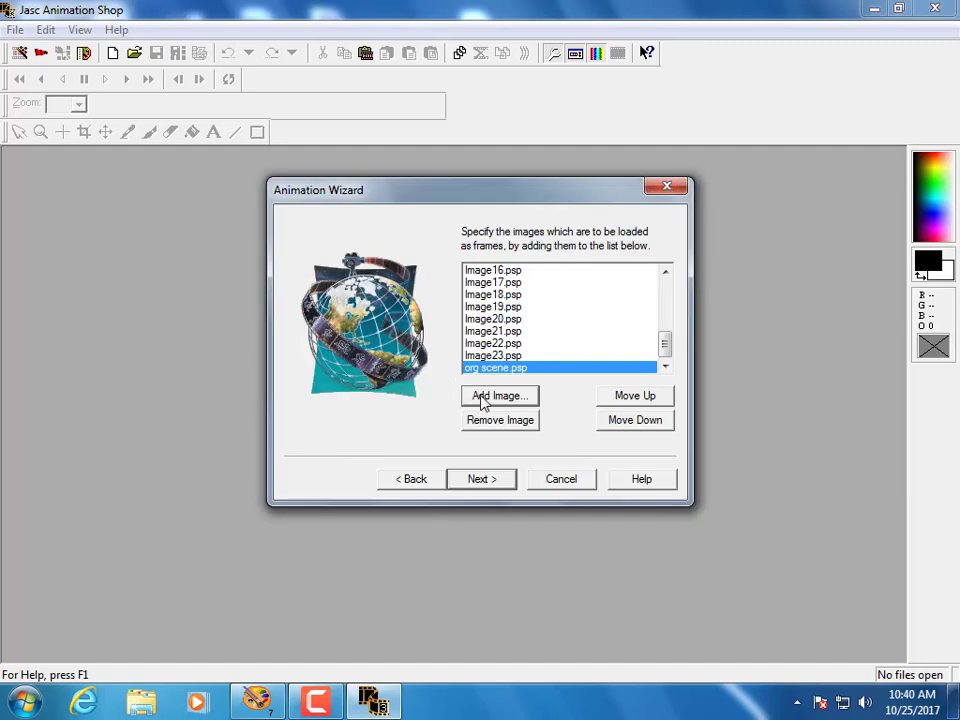
left_click(482, 397)
double_click(335, 330)
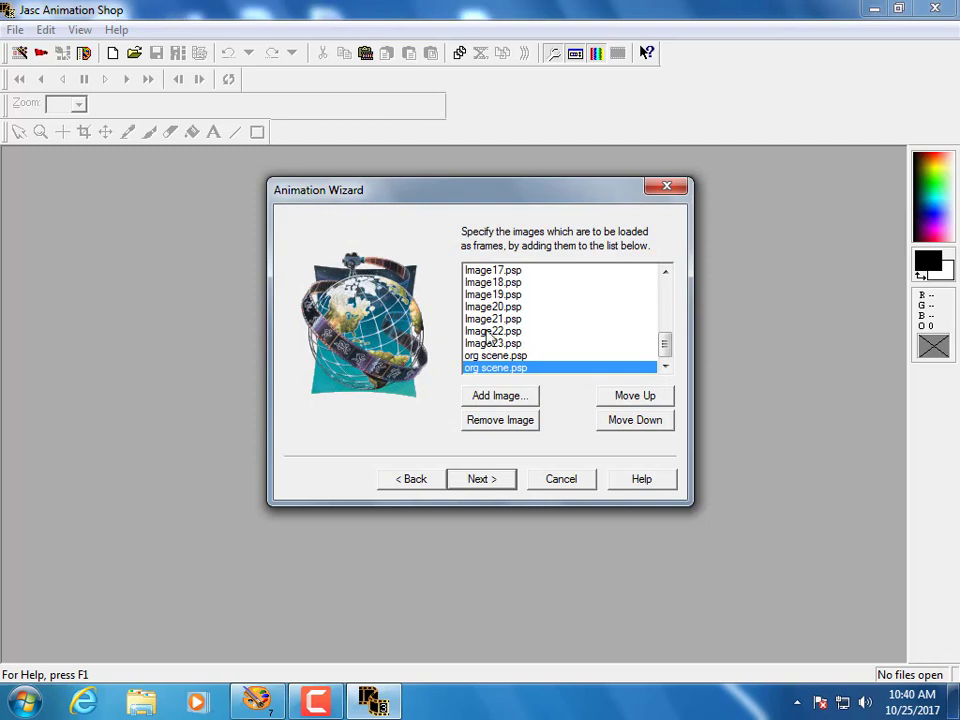
Step: Check the order of the listed frames and finish the wizard to build the animation
left_click_drag(664, 351, 666, 326)
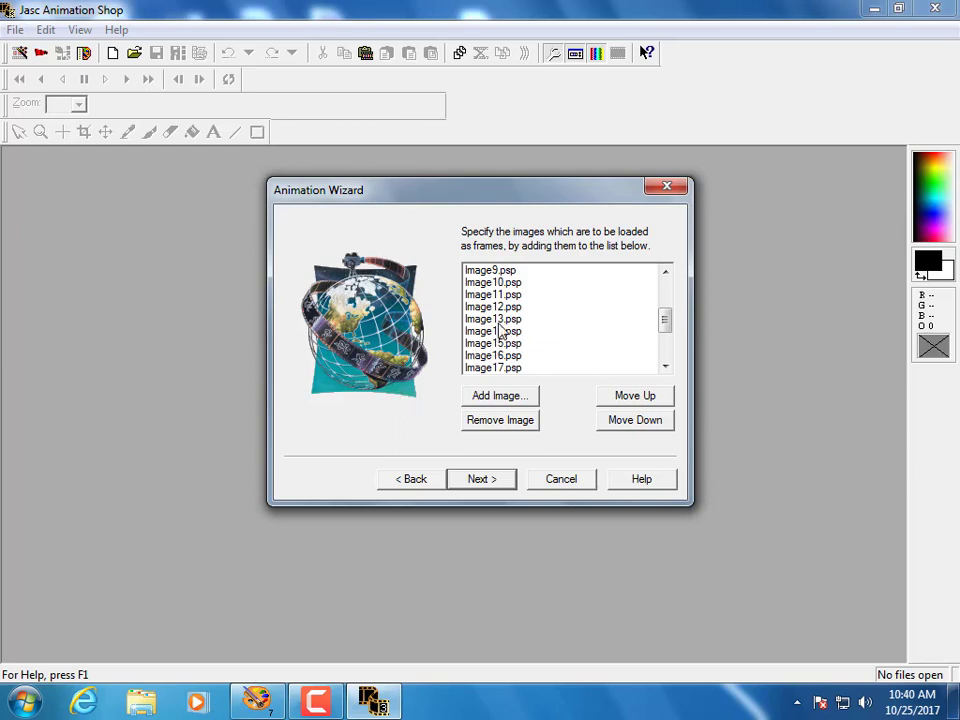
left_click(484, 481)
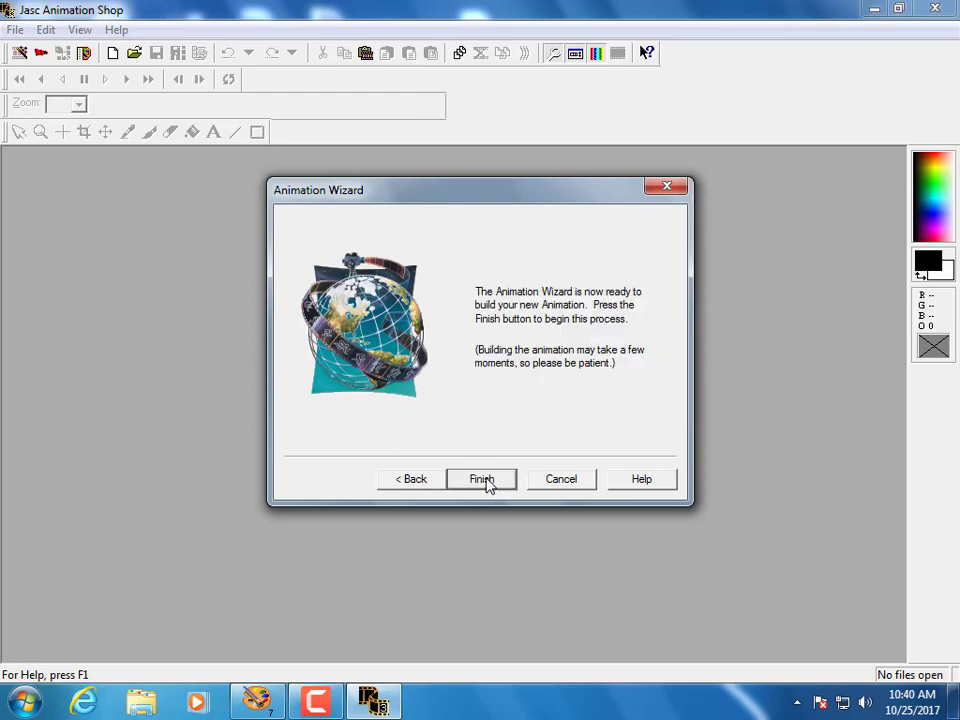
left_click(484, 481)
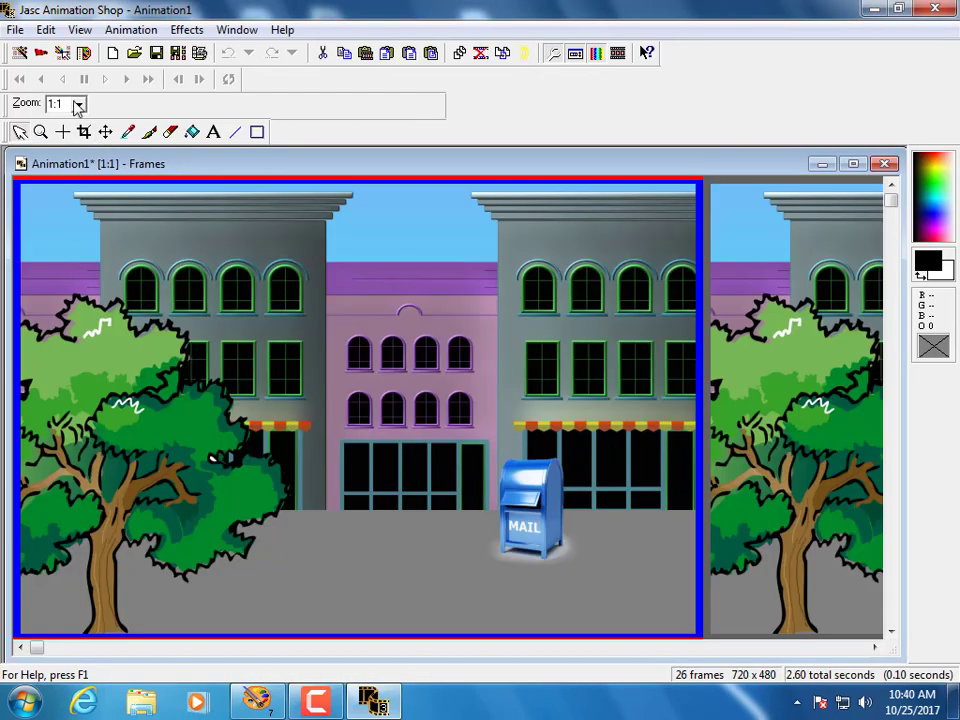
Step: Play the new animation in a reduced preview window, then close the preview
left_click(79, 30)
left_click(110, 50)
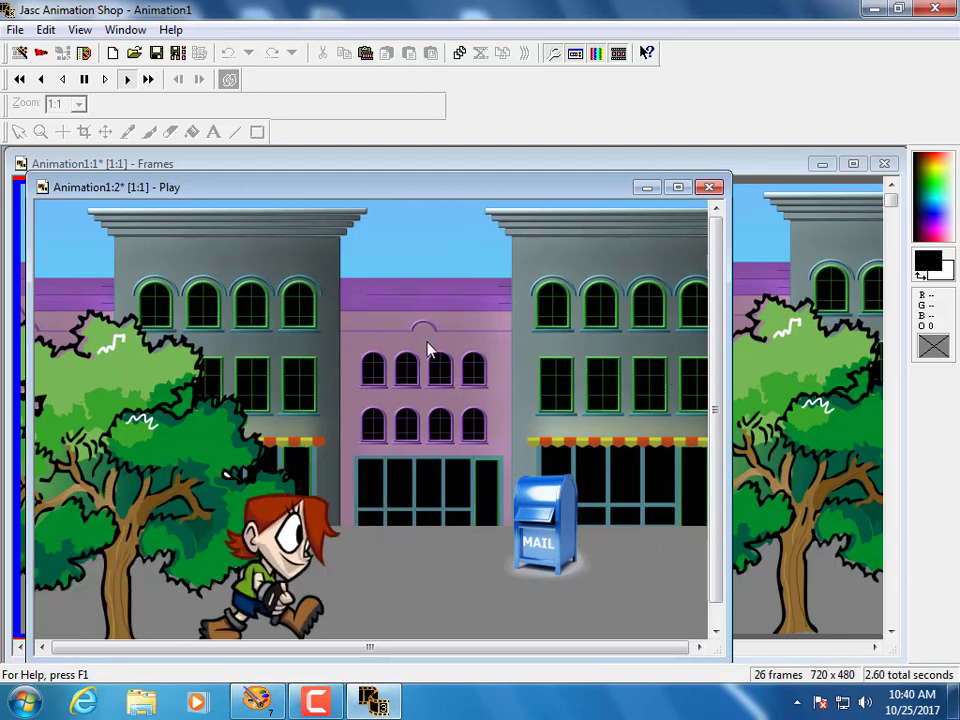
scroll(427, 343, "down", 2)
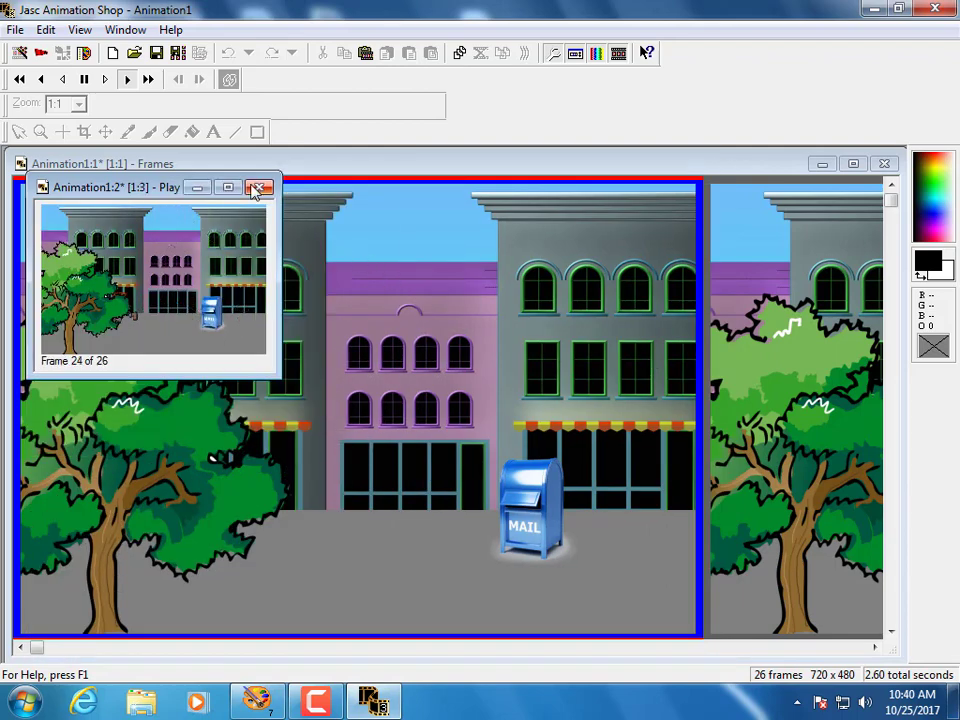
left_click(260, 189)
Step: Insert org scene.psp from file before frame 12, directly after the frame where the runner exits the scene
scroll(366, 298, "down", 2)
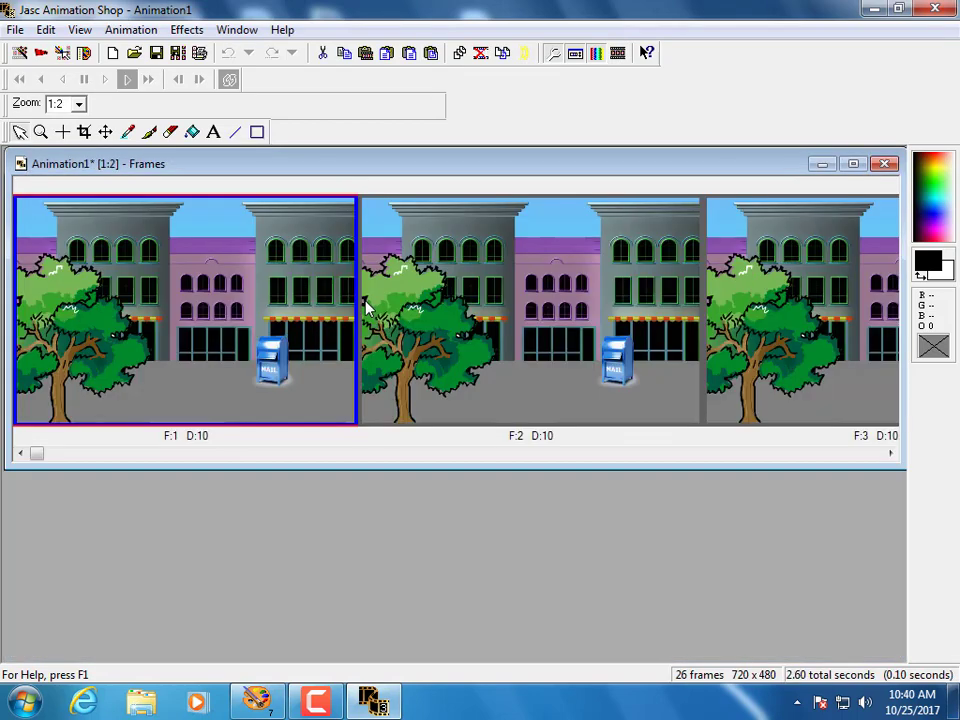
left_click_drag(42, 385, 400, 386)
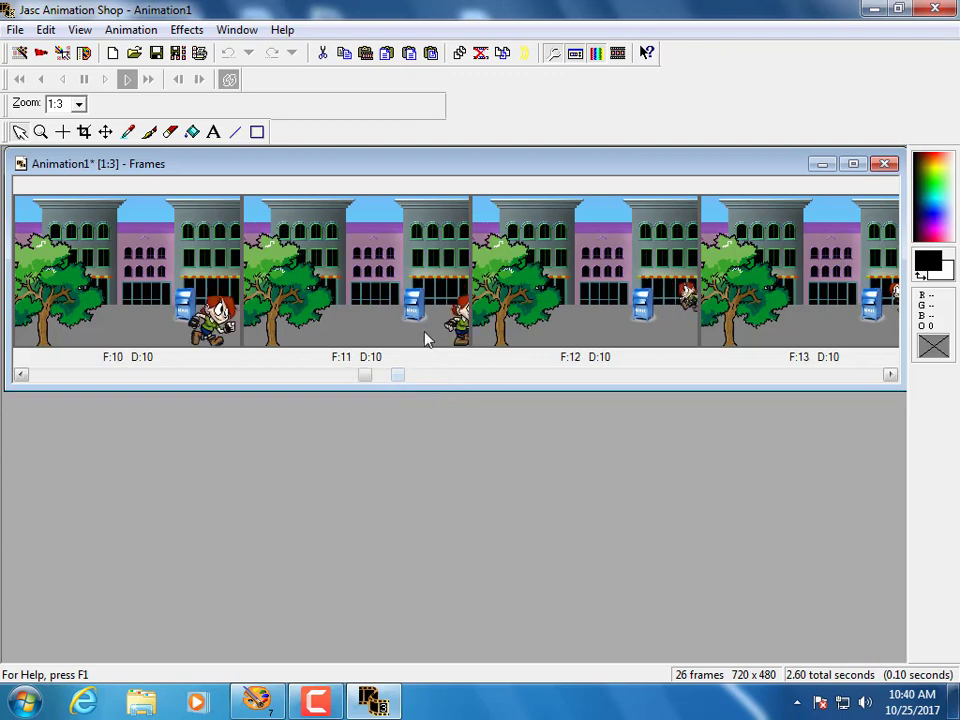
left_click(428, 334)
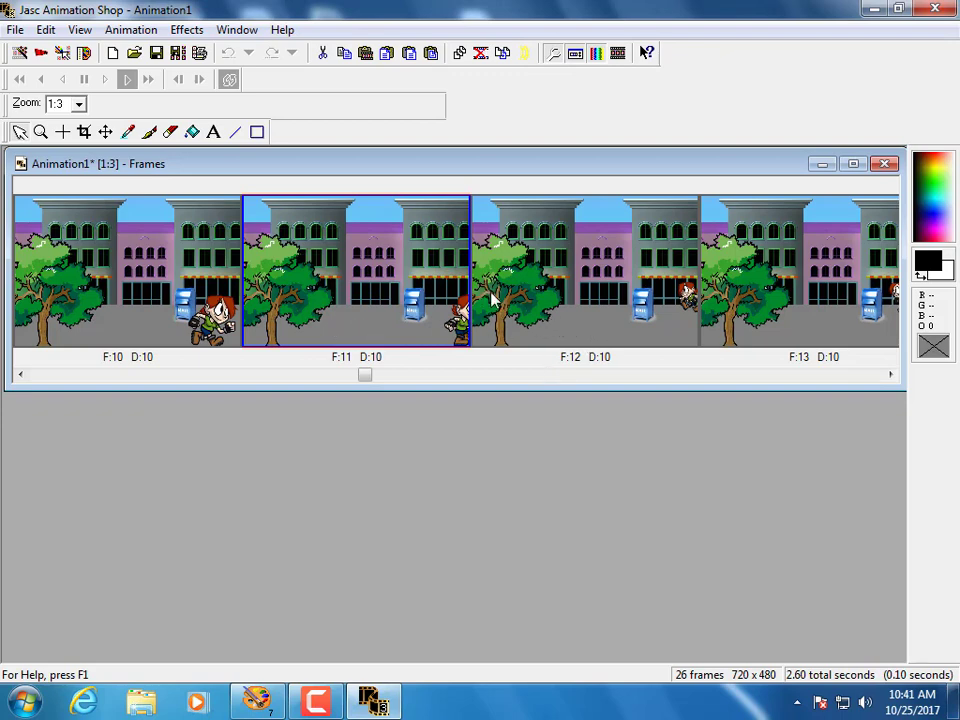
left_click(138, 30)
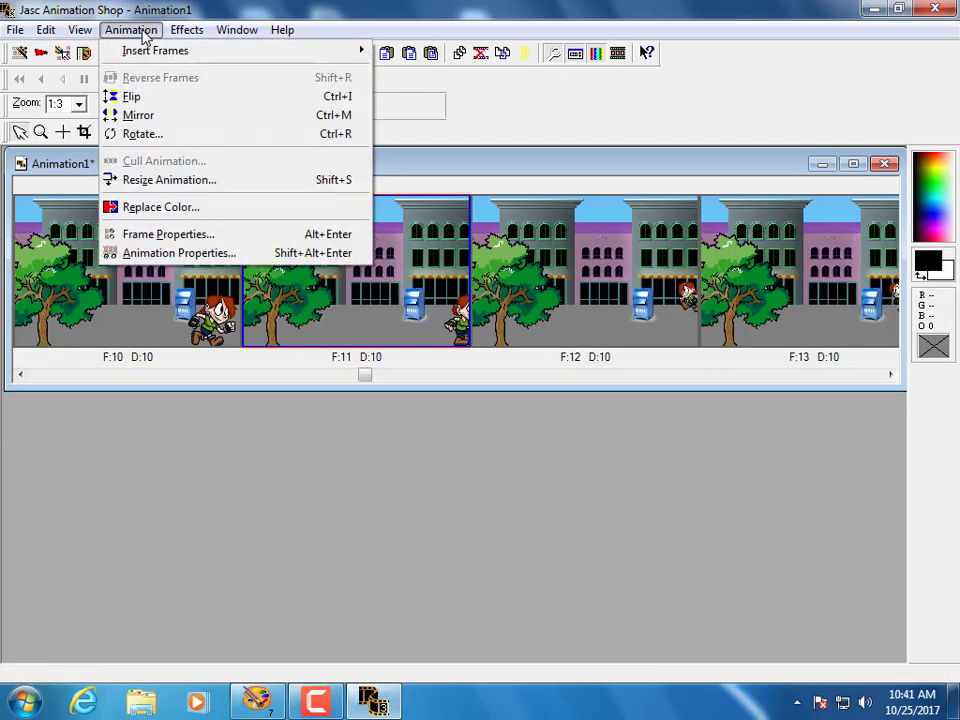
mouse_move(146, 54)
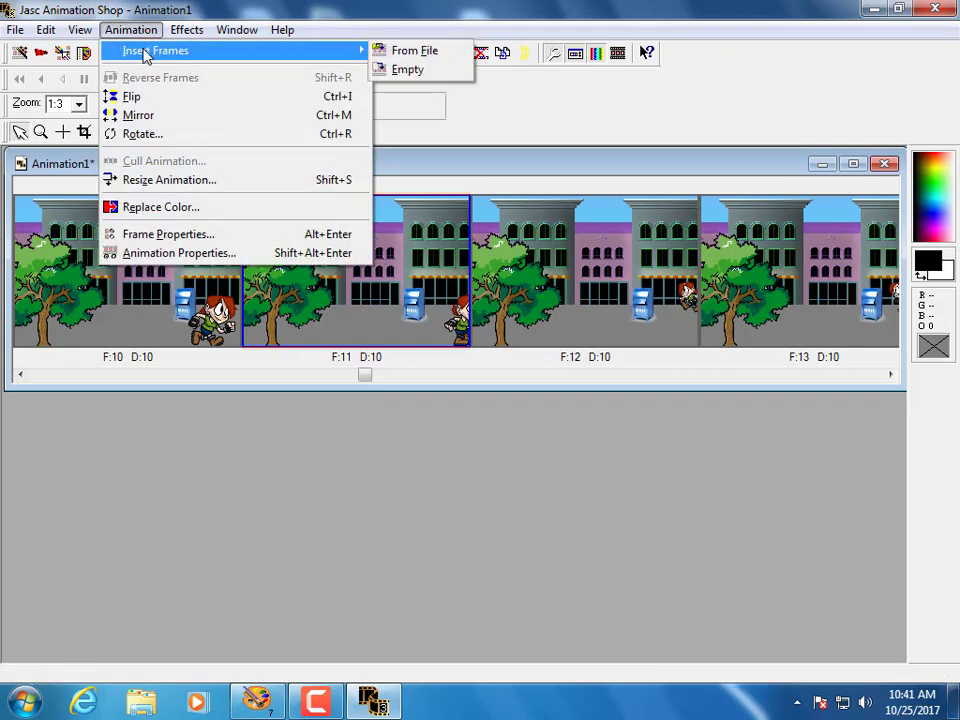
left_click(424, 56)
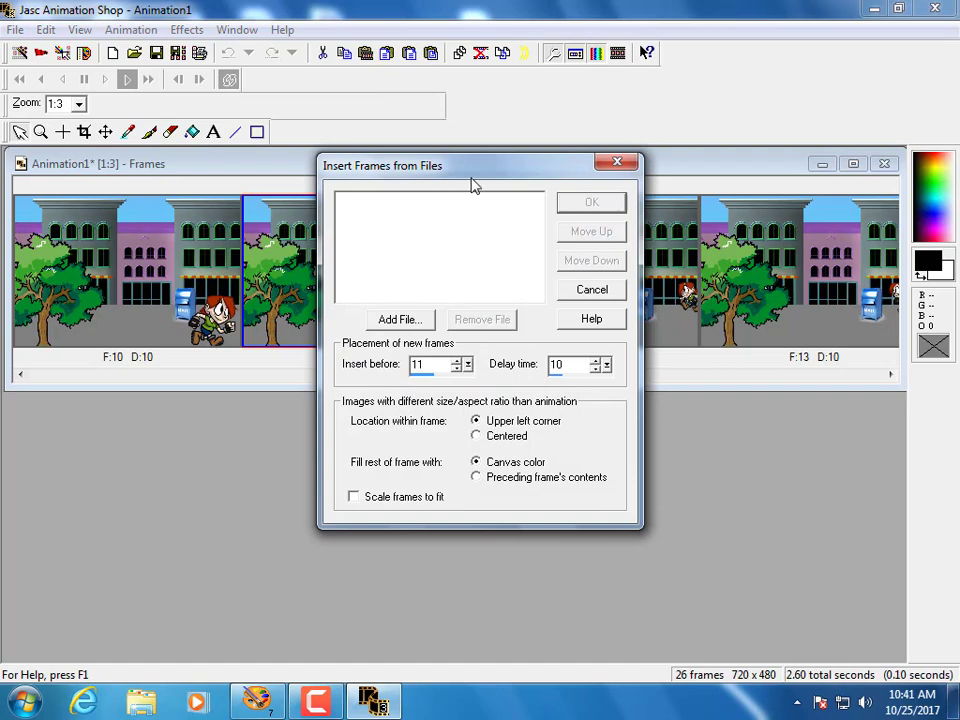
left_click_drag(474, 185, 232, 248)
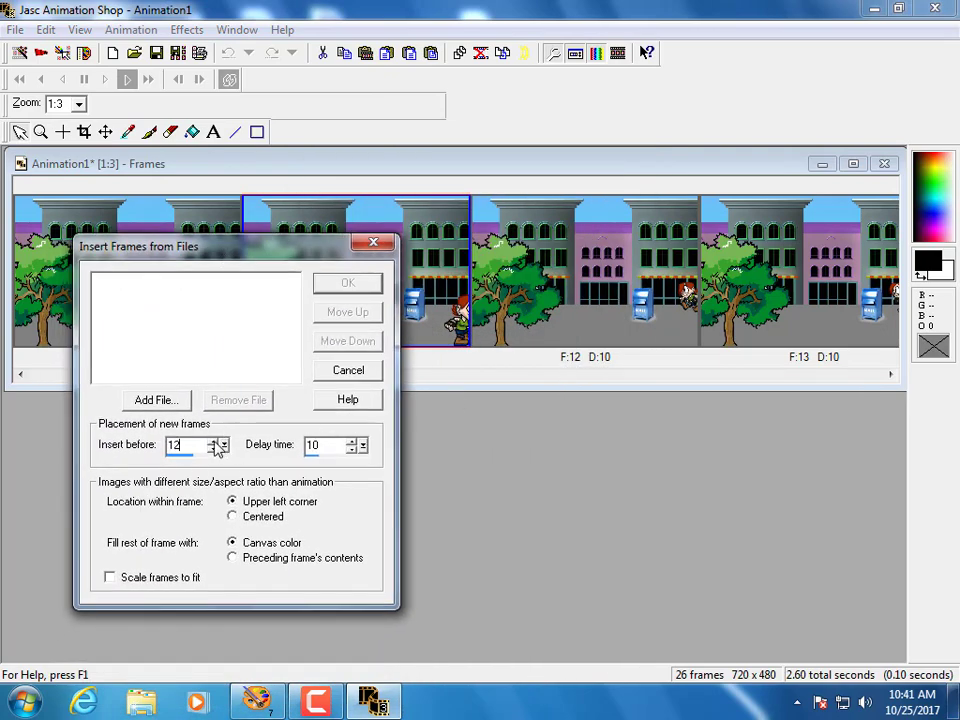
left_click(155, 400)
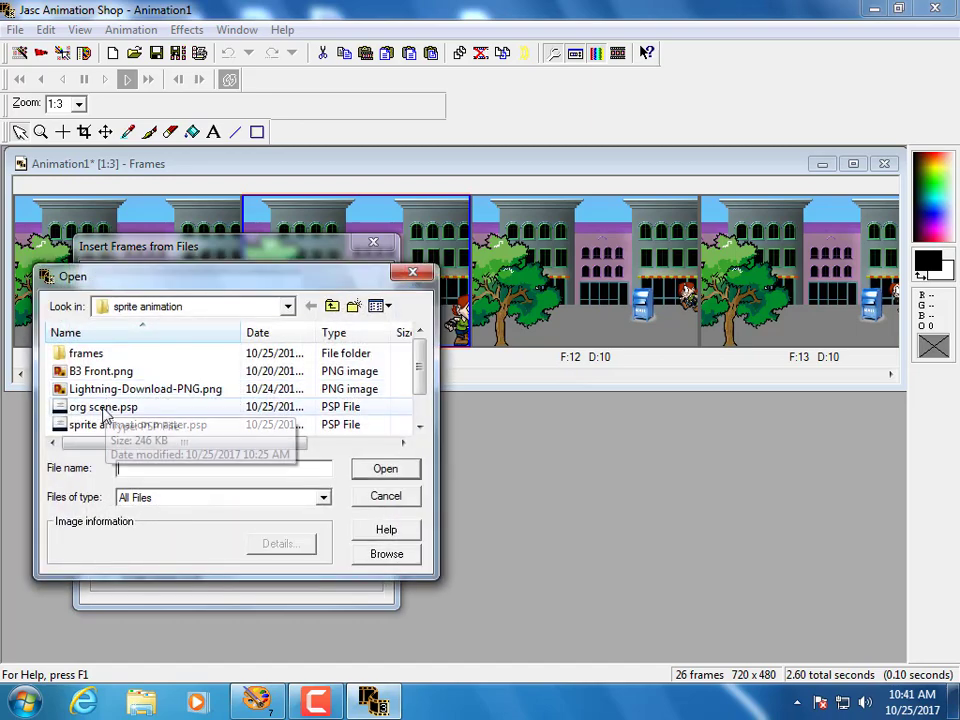
double_click(105, 409)
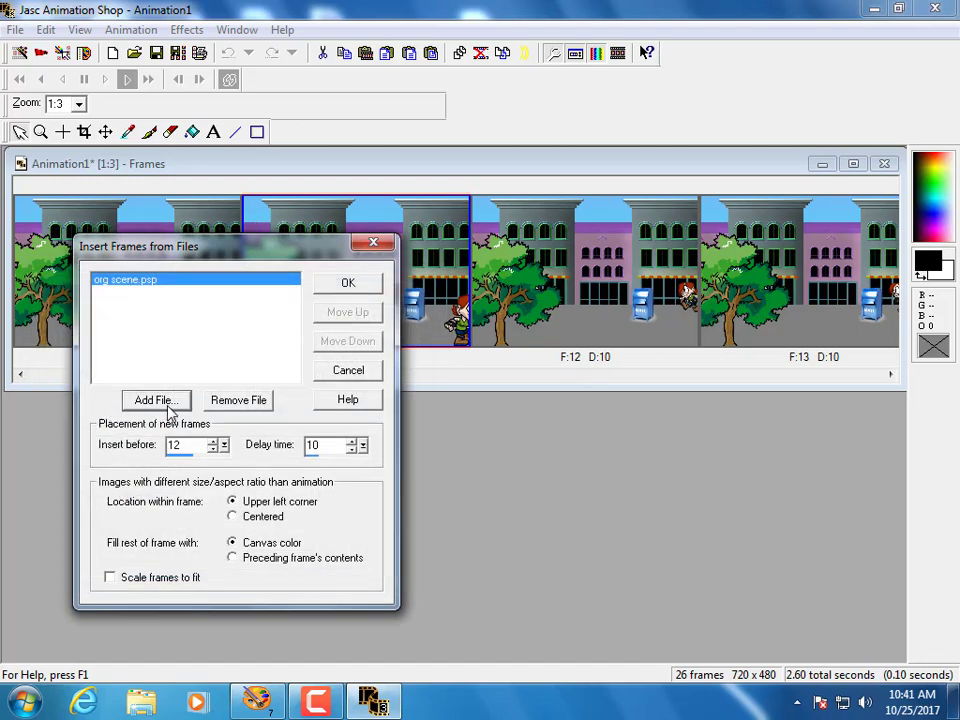
left_click(346, 283)
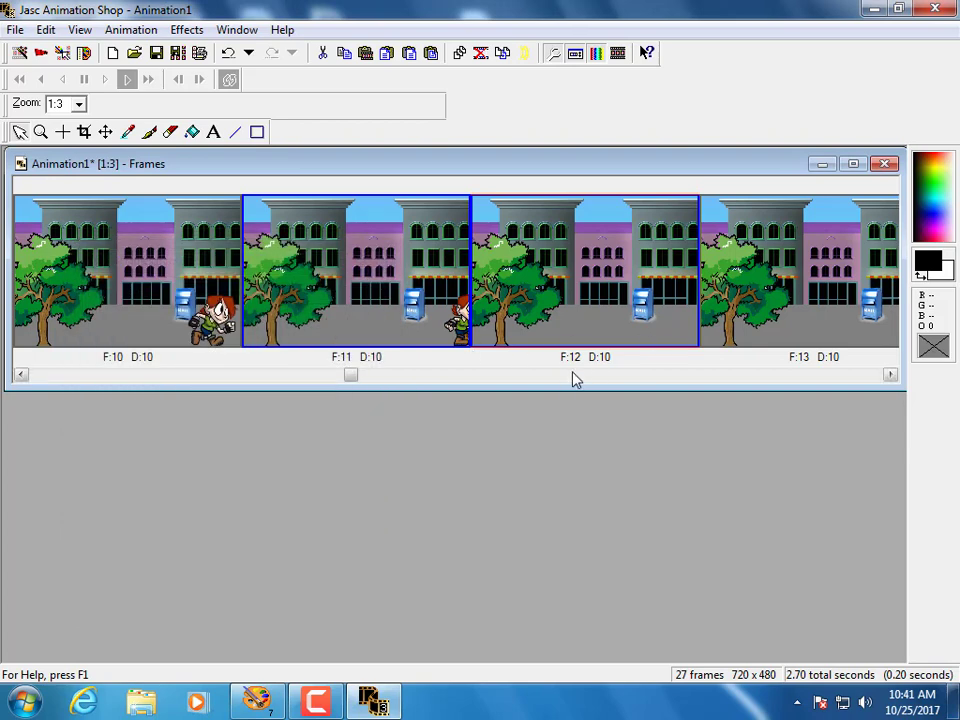
Step: Insert a second org scene.psp frame from file before frame 13
left_click(890, 377)
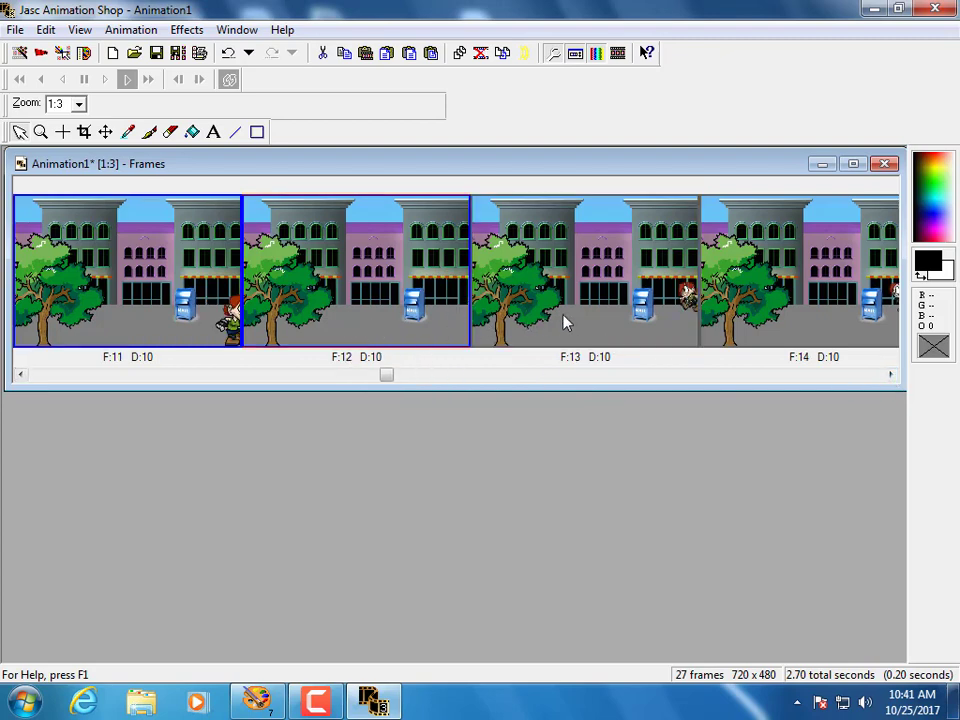
left_click(137, 33)
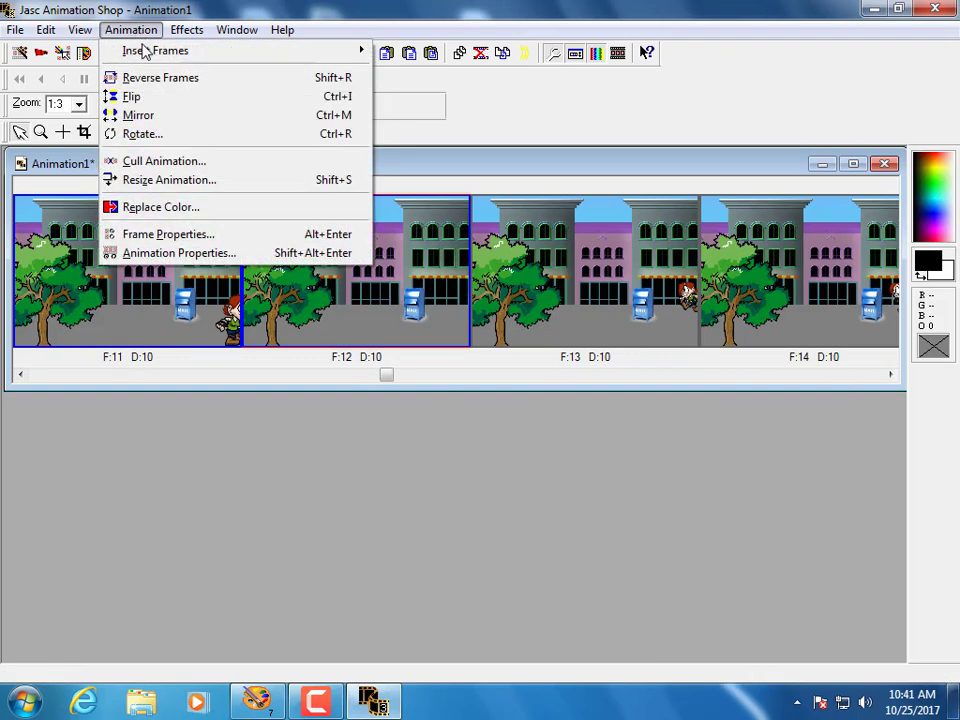
mouse_move(146, 49)
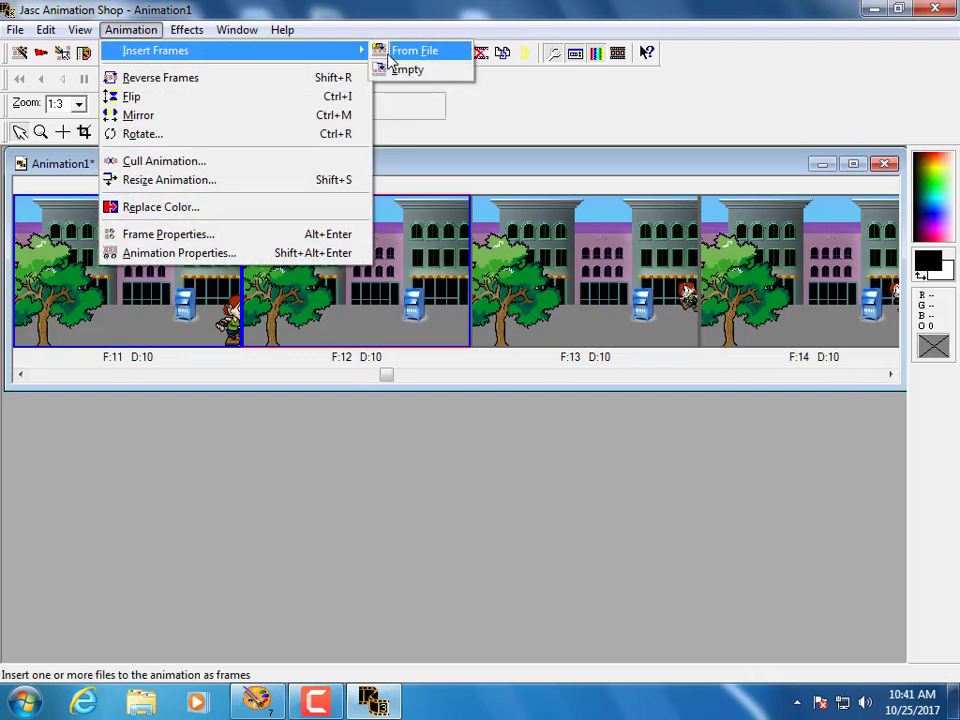
left_click(405, 52)
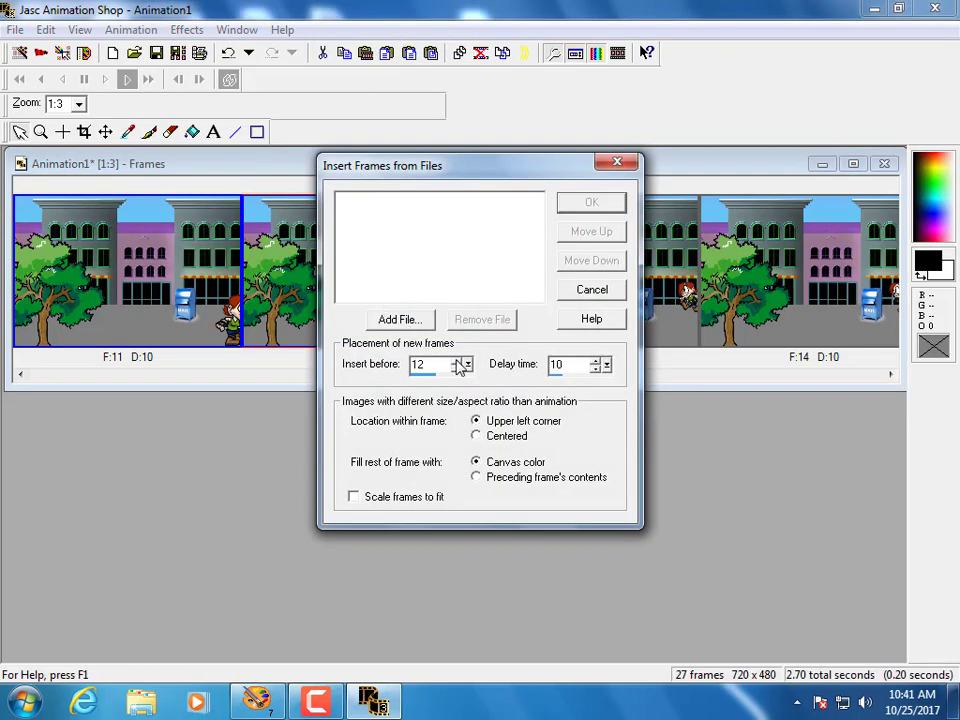
left_click(425, 320)
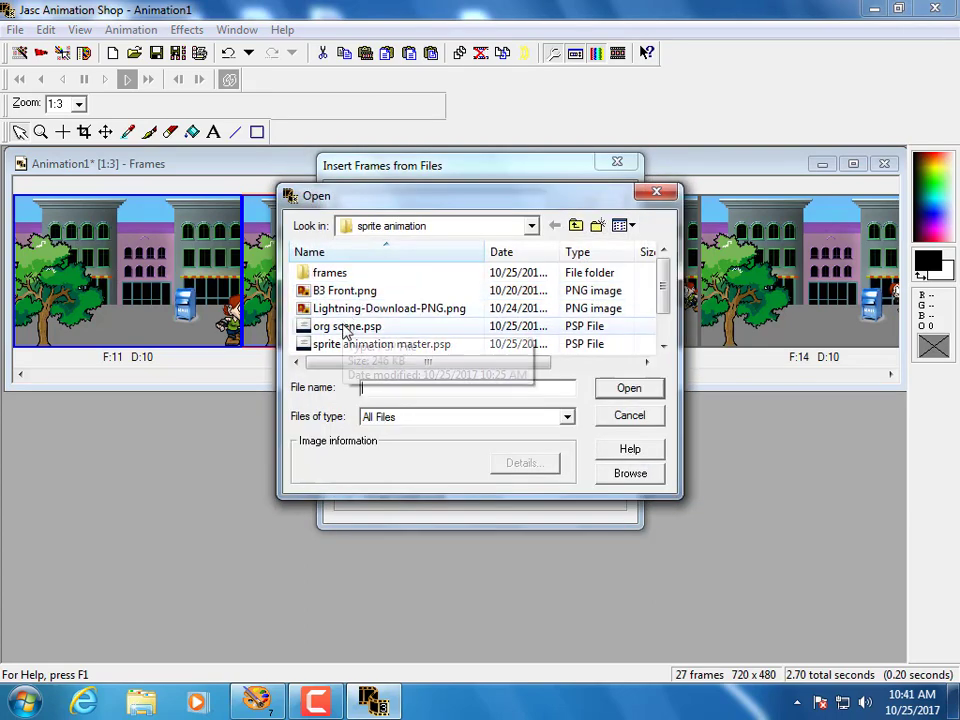
double_click(345, 328)
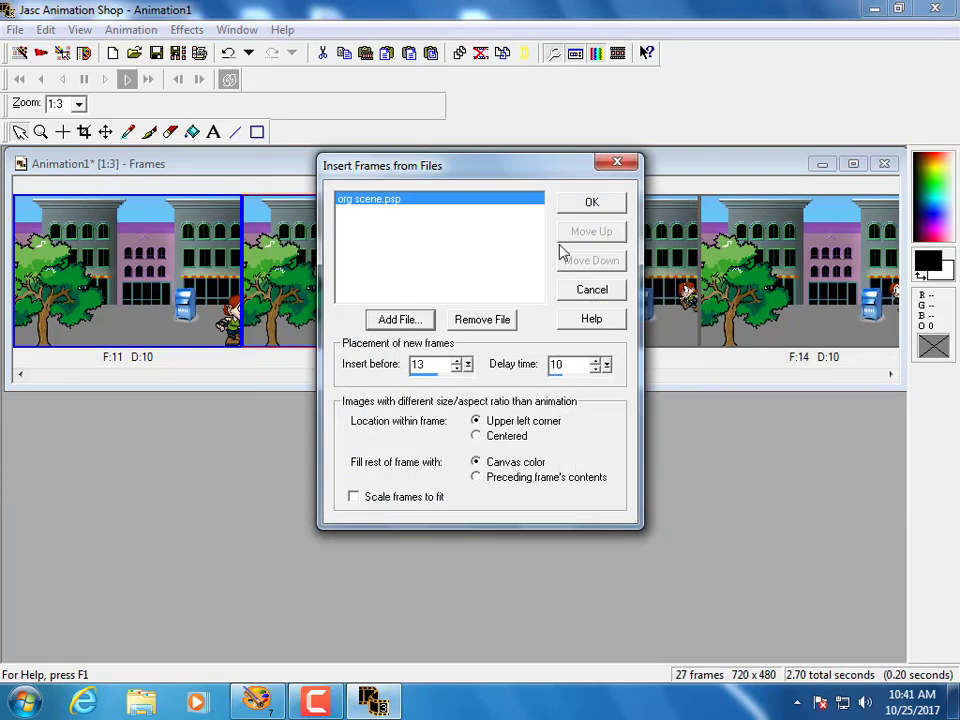
left_click(592, 203)
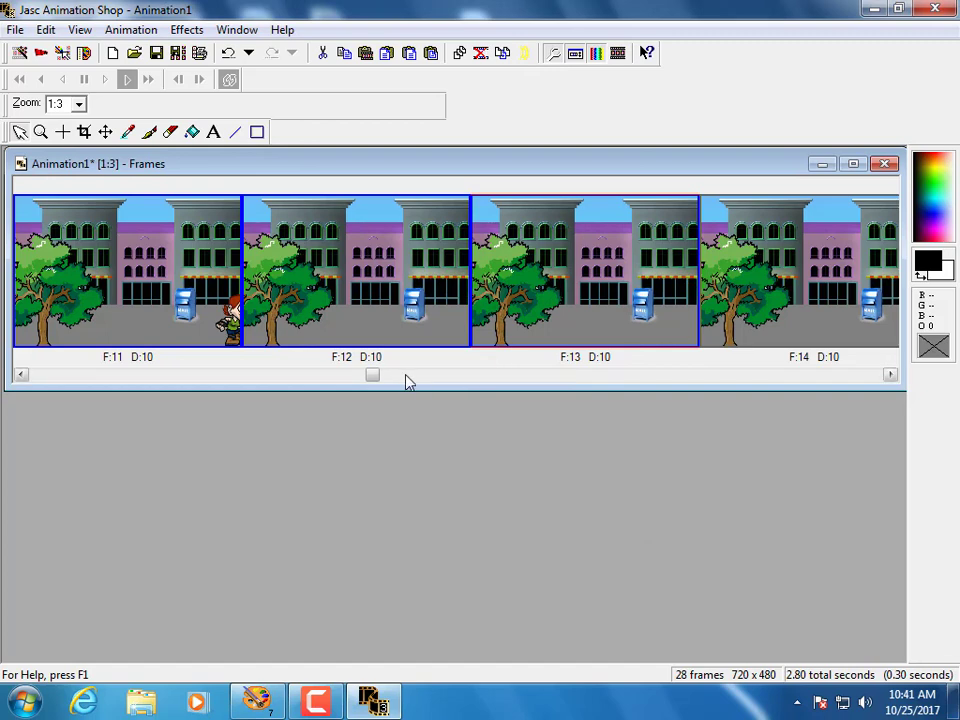
Step: Insert a third org scene.psp frame from file before frame 14
left_click(890, 375)
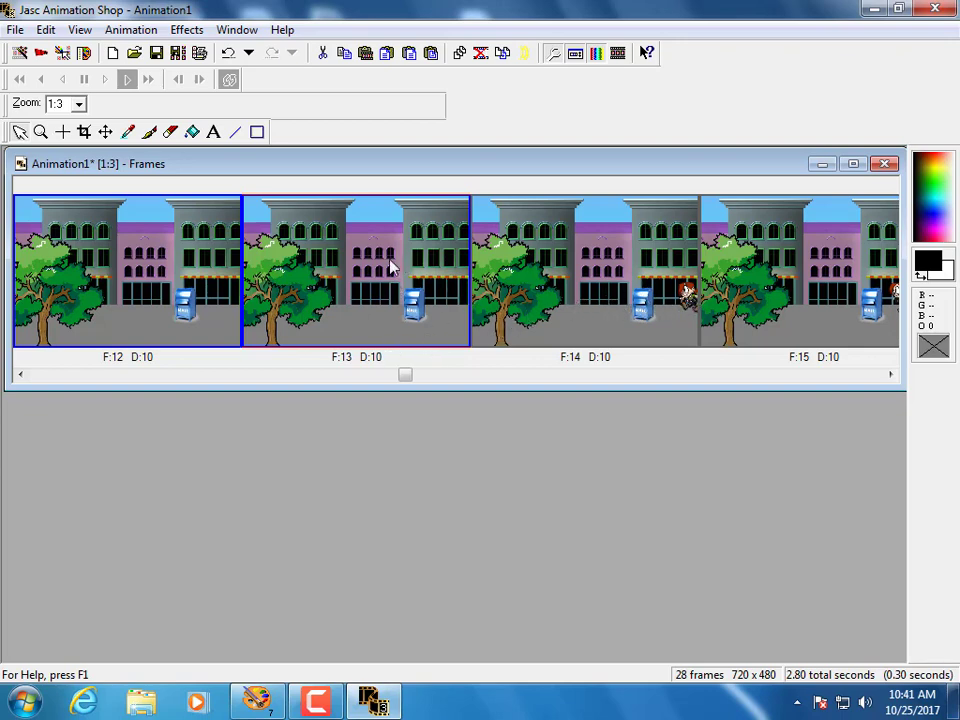
left_click(131, 30)
mouse_move(296, 54)
left_click(412, 52)
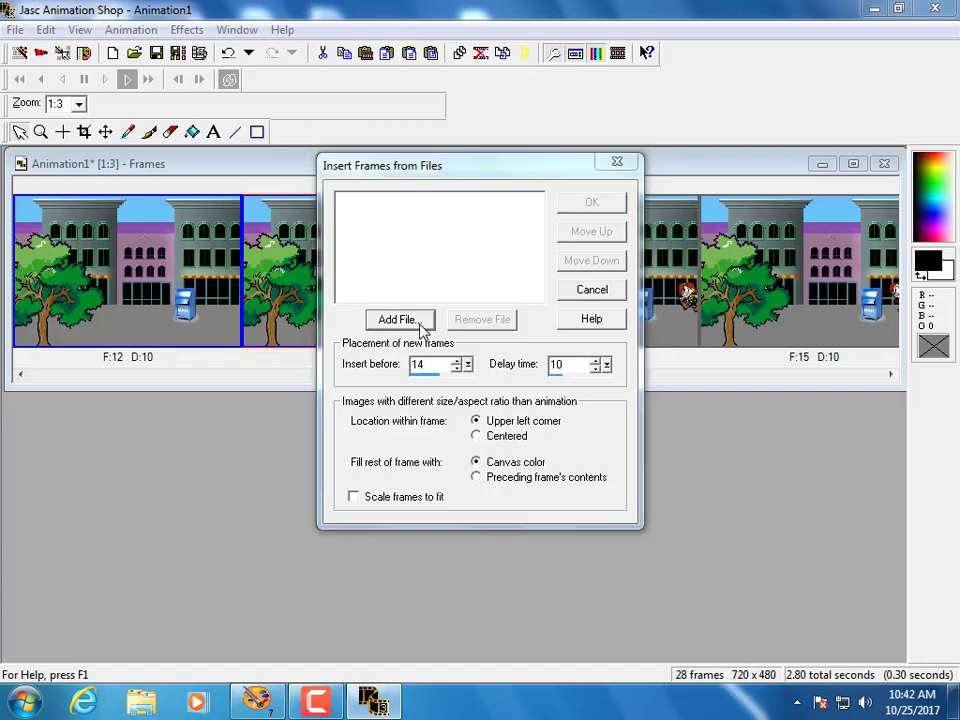
left_click(422, 320)
left_click(341, 330)
double_click(341, 330)
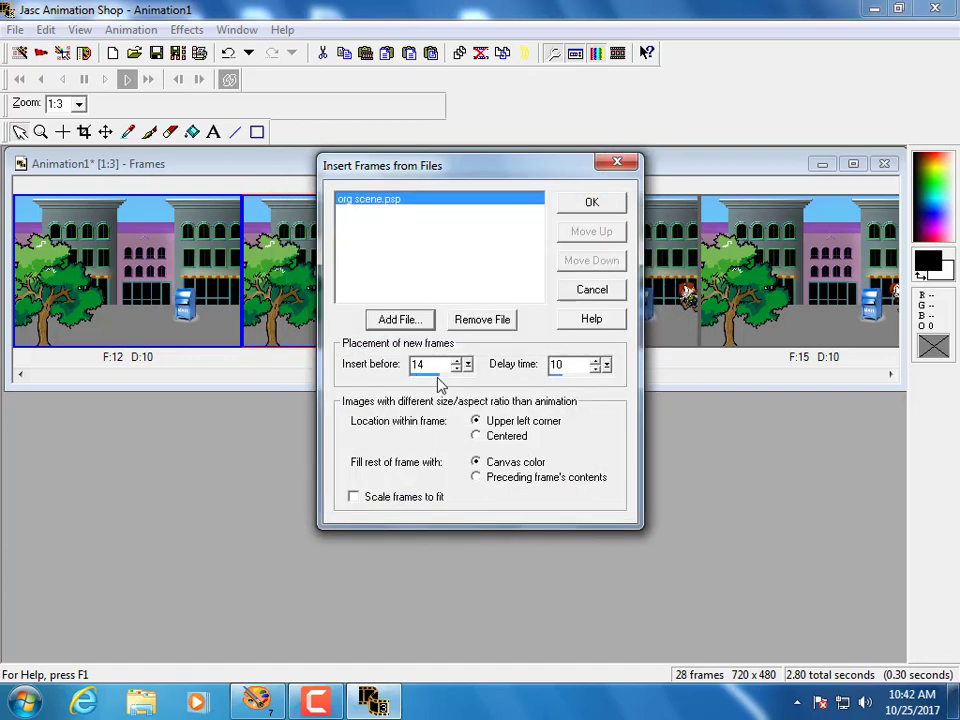
left_click(590, 203)
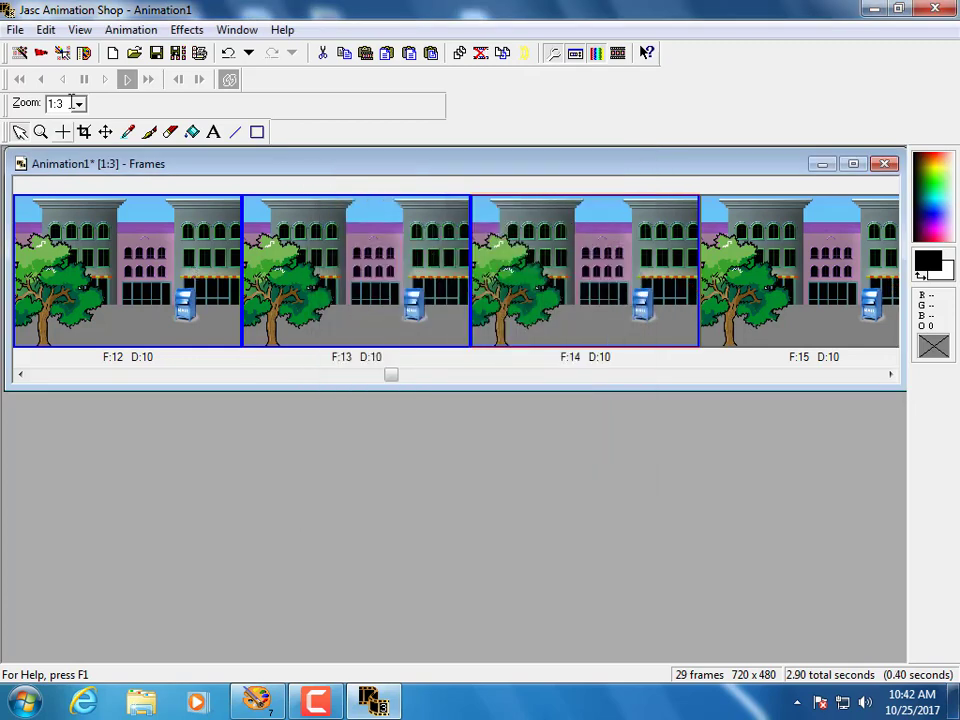
Step: Play the lengthened animation in a preview window reduced to 1:2
left_click(79, 30)
left_click(105, 49)
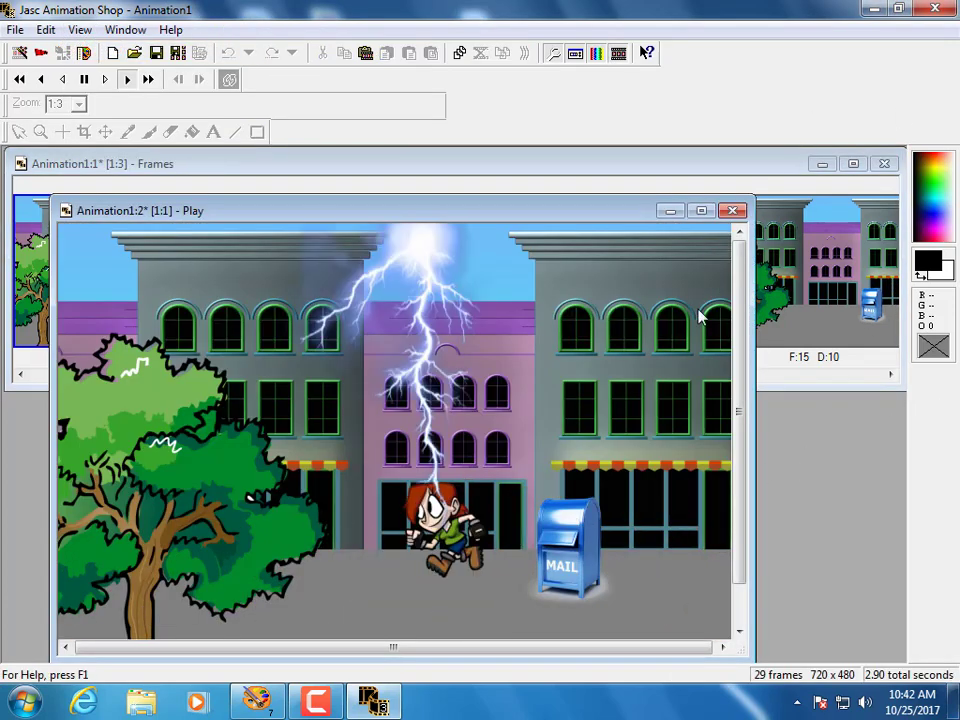
scroll(700, 316, "down", 1)
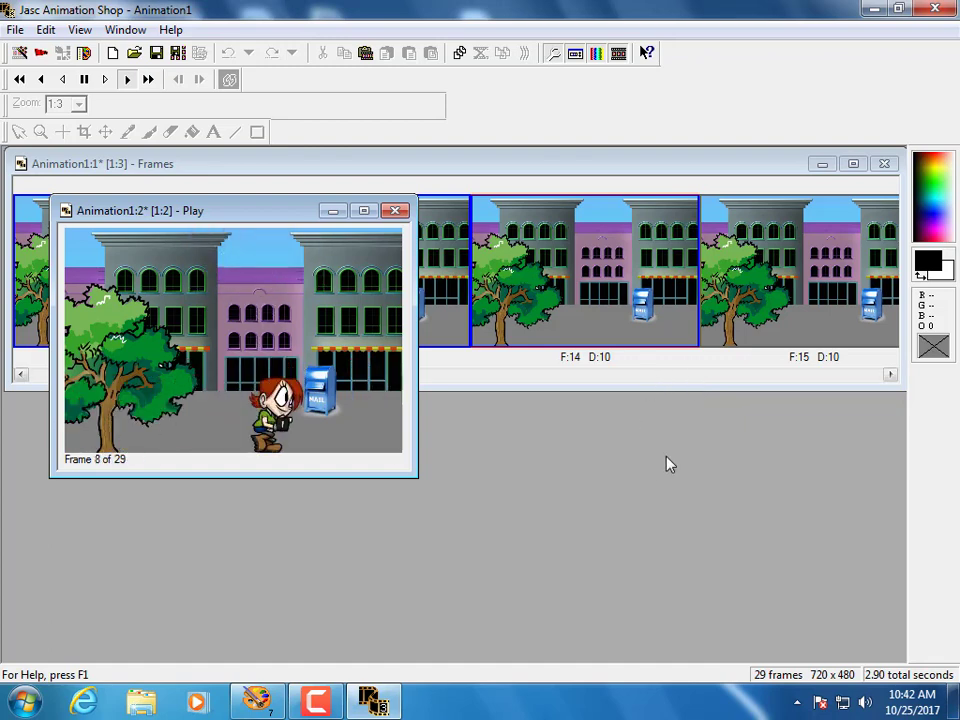
Step: Save the animation in the sprite animation folder as an Animation Shop .mng file, named with the author's full name plus "sprite animation with layers"
left_click(14, 29)
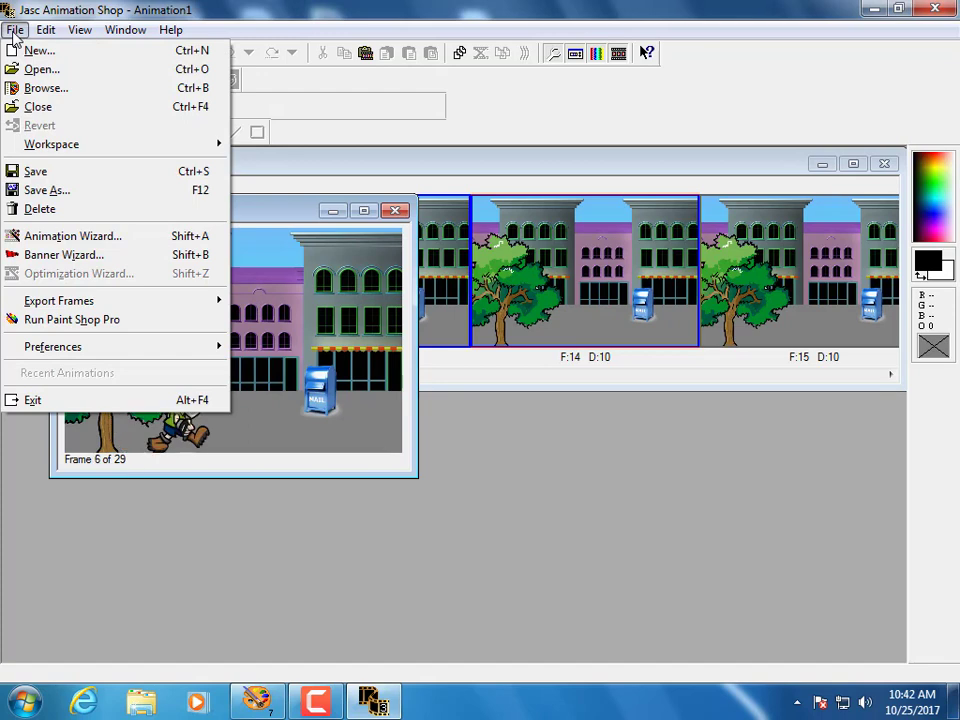
left_click(40, 171)
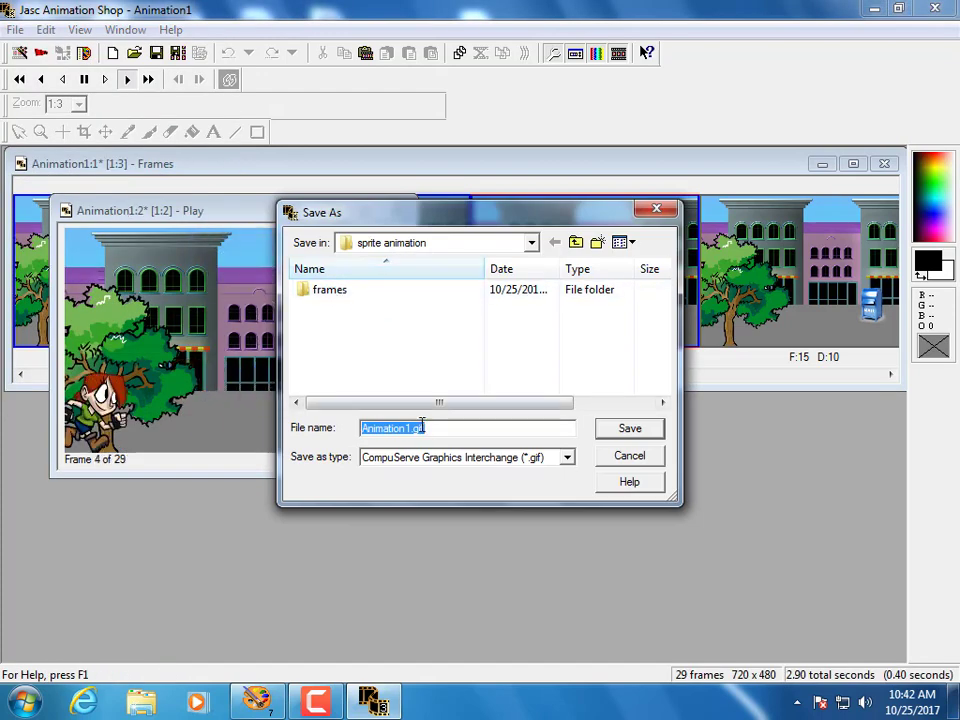
left_click(458, 462)
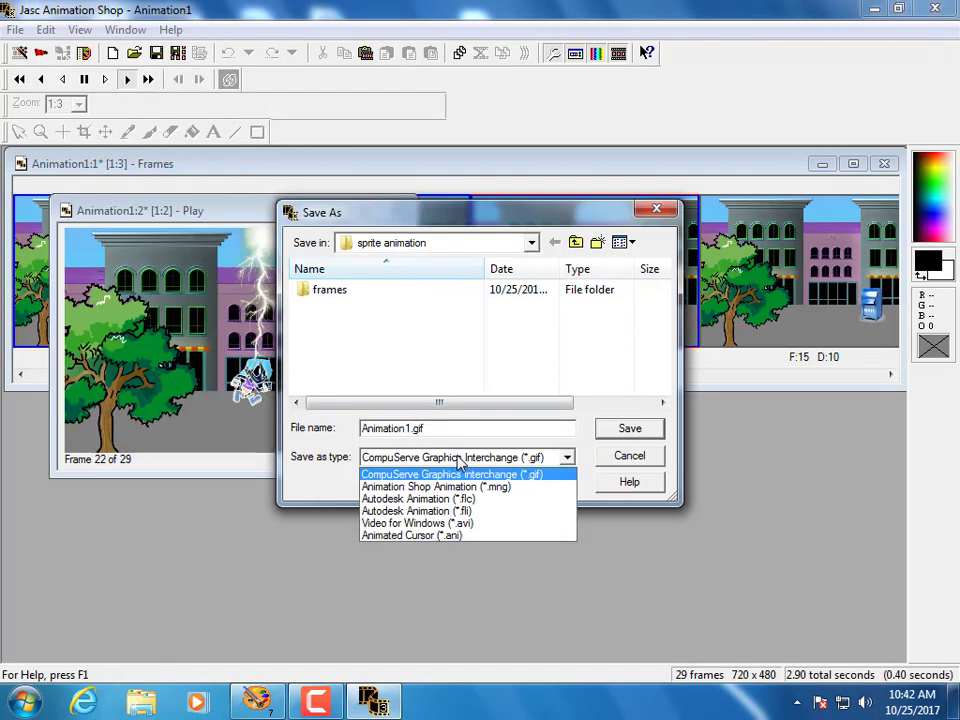
left_click(472, 486)
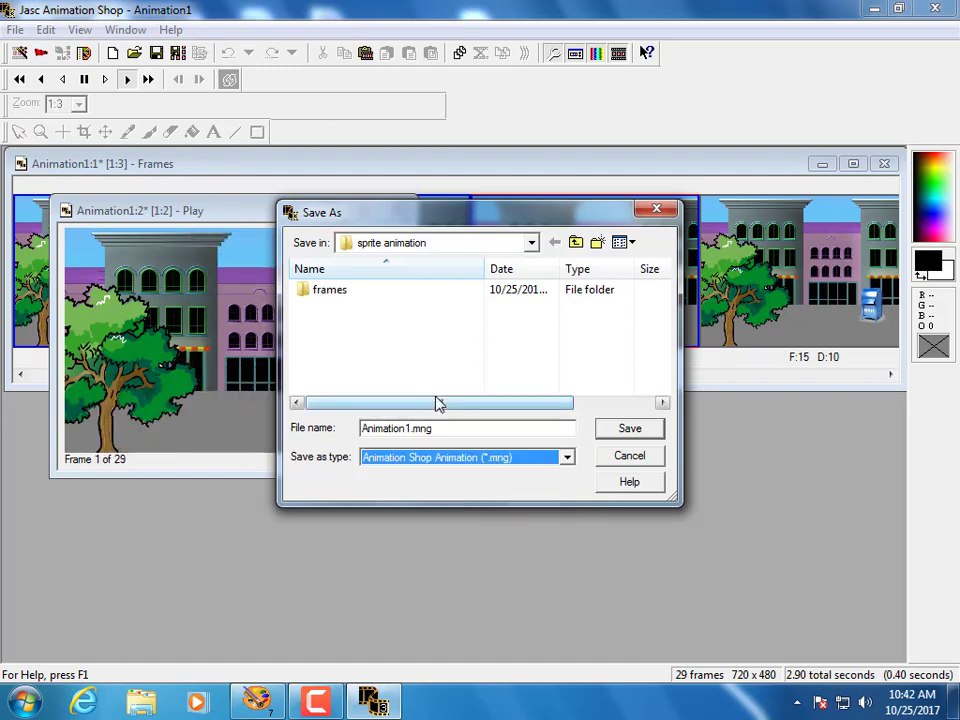
left_click(445, 428)
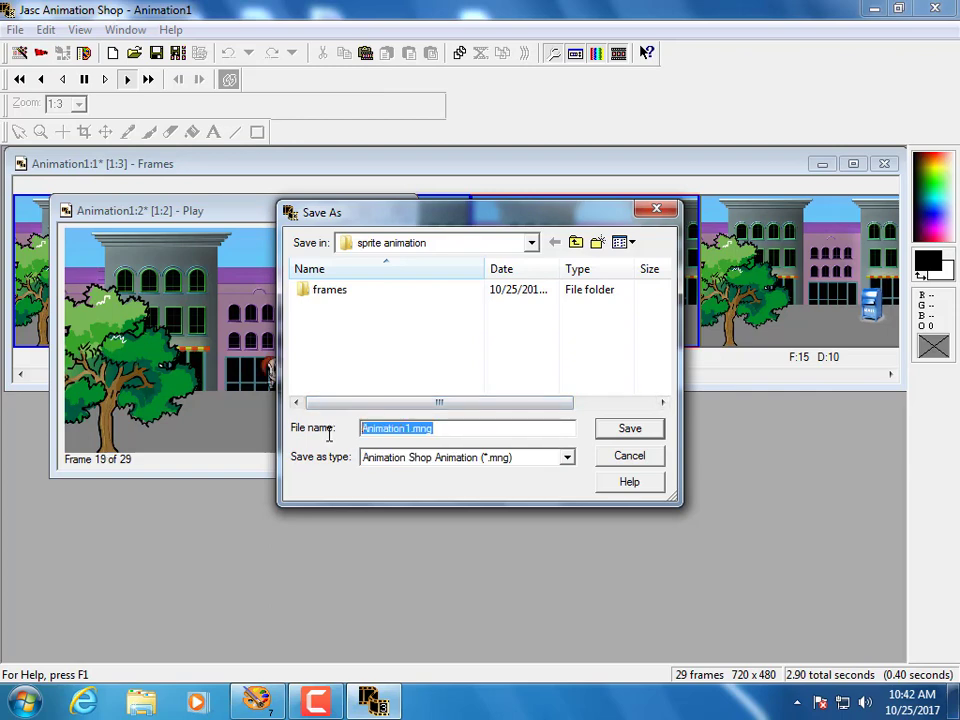
type("bob re")
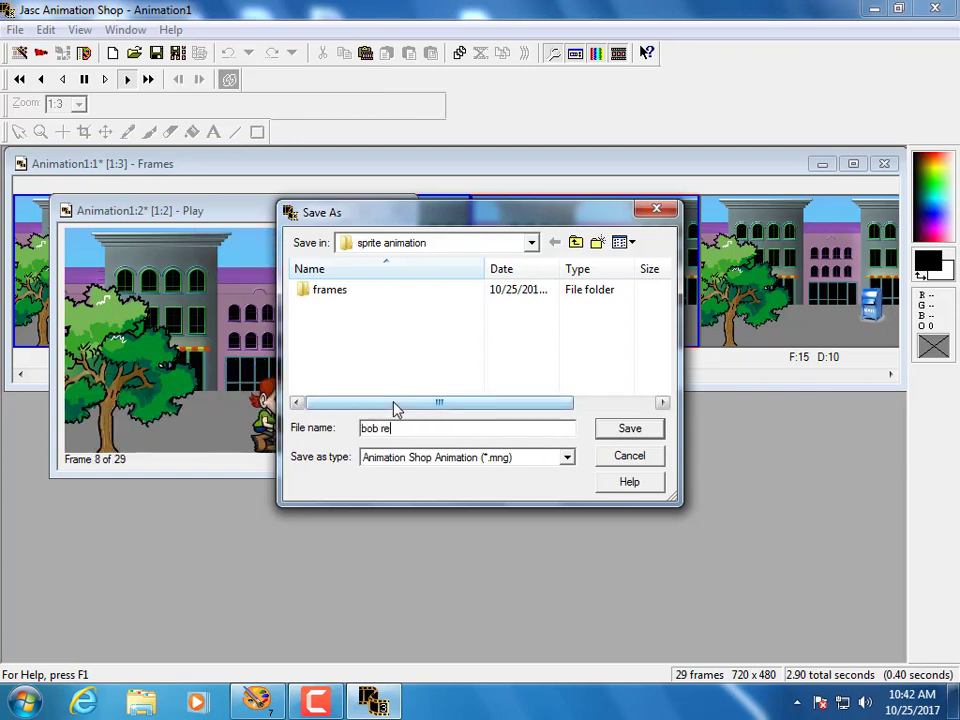
type("nda sprite animation")
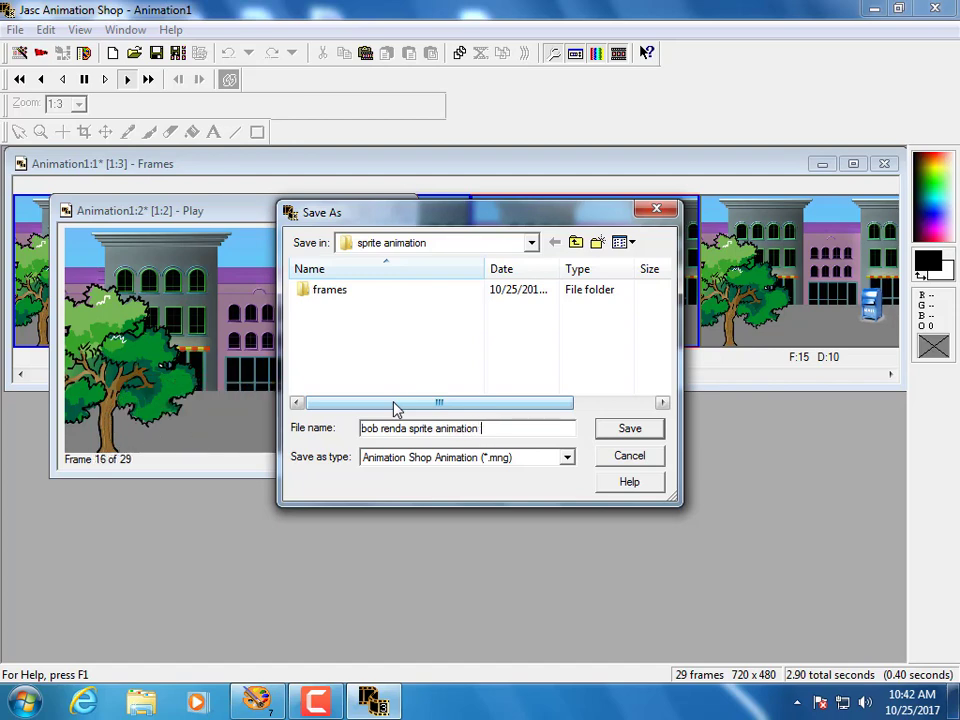
type(" with layer")
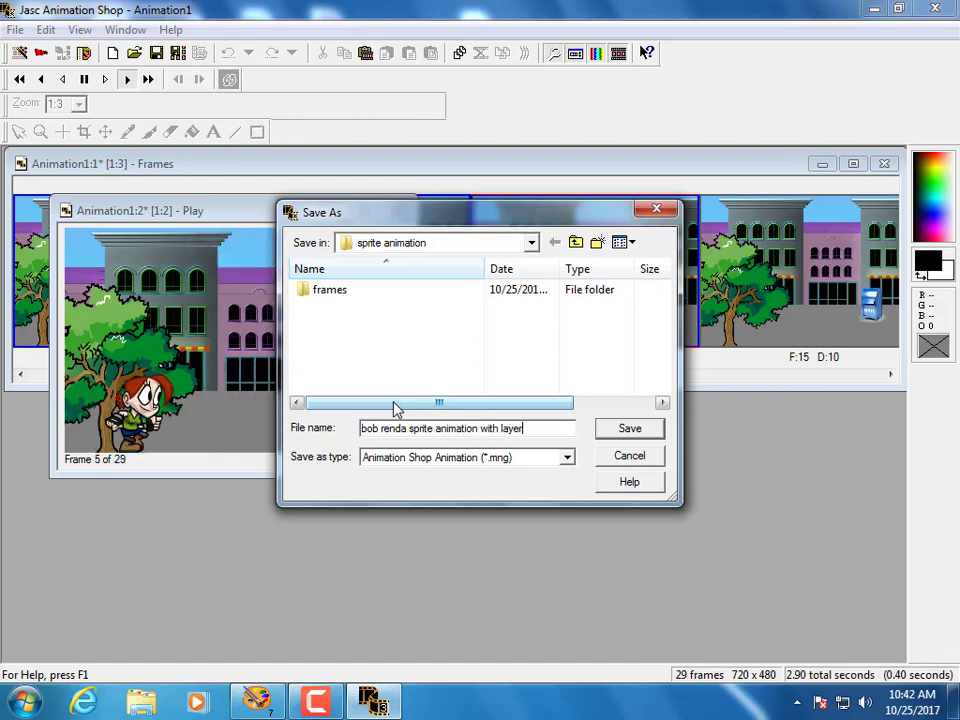
type("s")
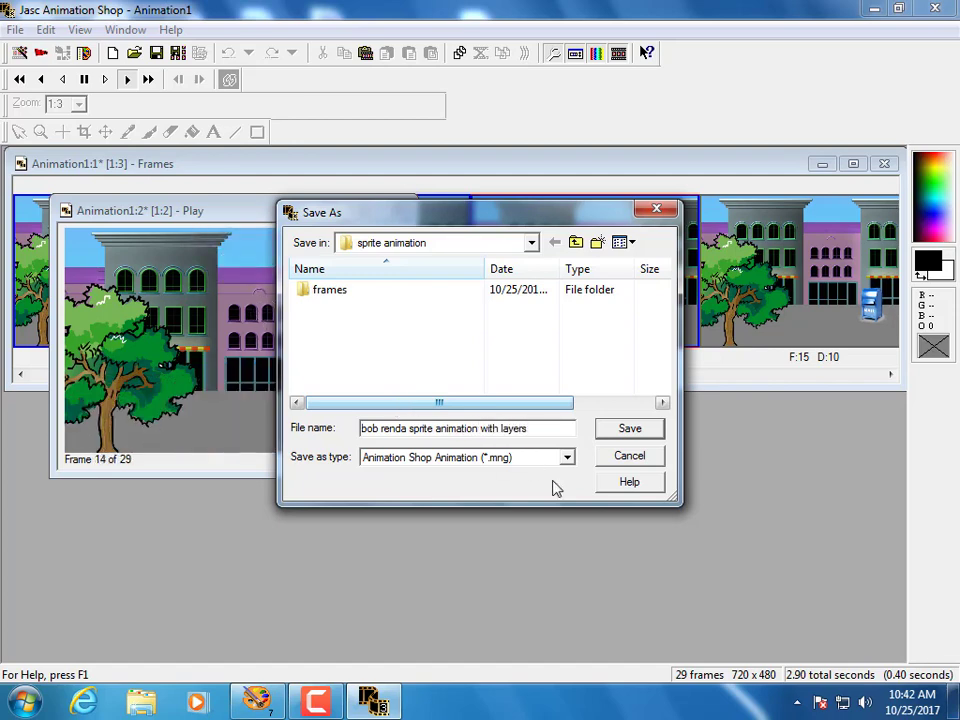
left_click(625, 428)
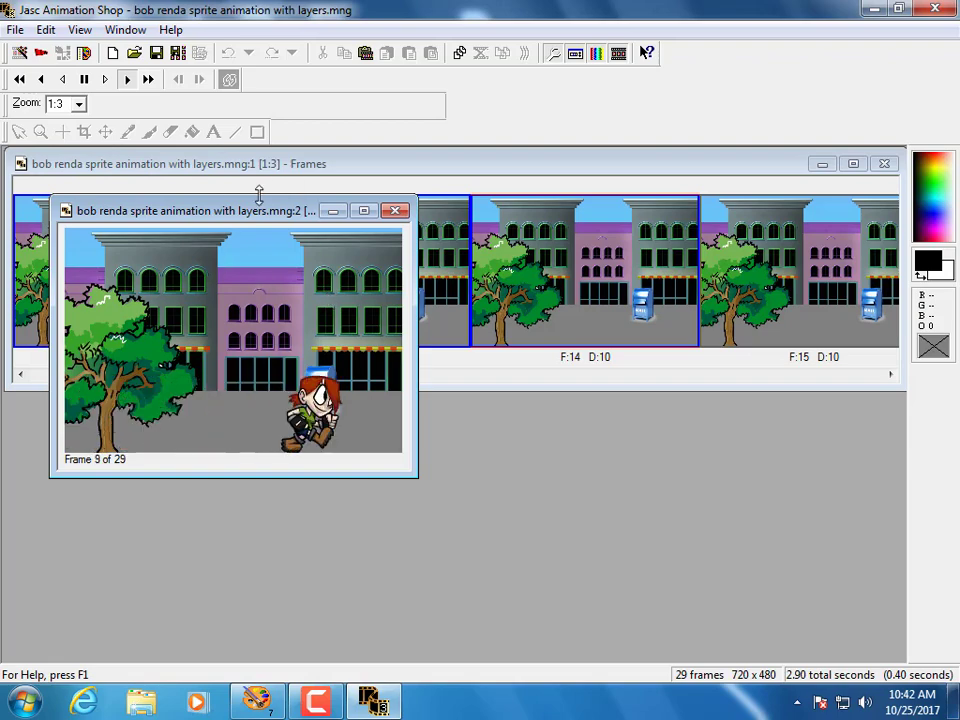
Step: Examine the file formats offered for saving a copy, including Video for Windows (*.avi), and cancel without saving
left_click(15, 29)
left_click(45, 192)
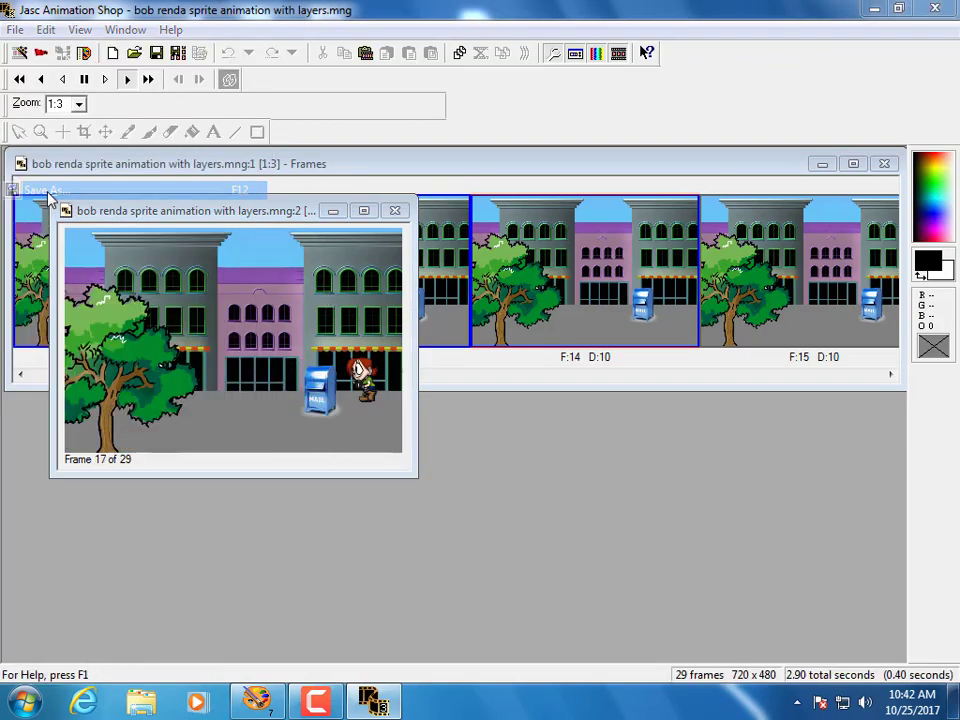
left_click(525, 458)
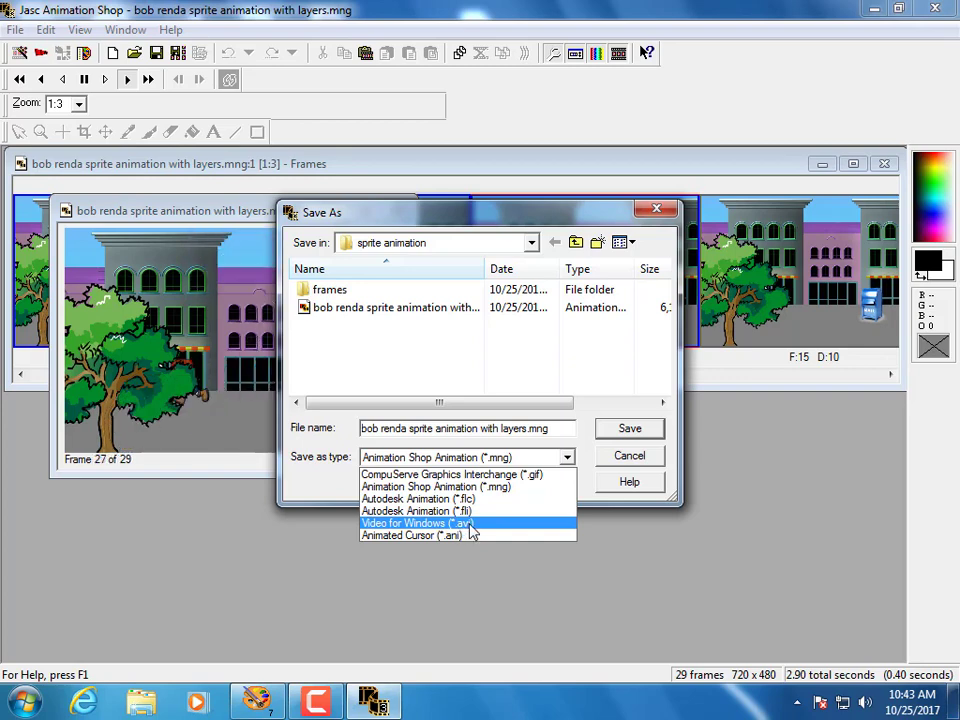
left_click(620, 458)
left_click(621, 456)
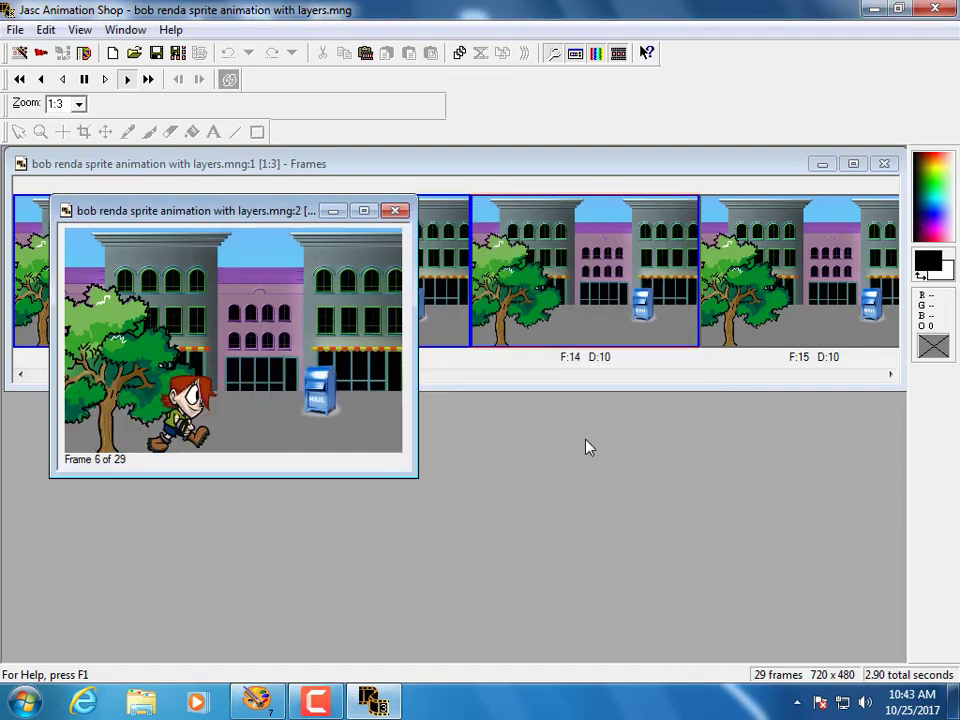
left_click(318, 702)
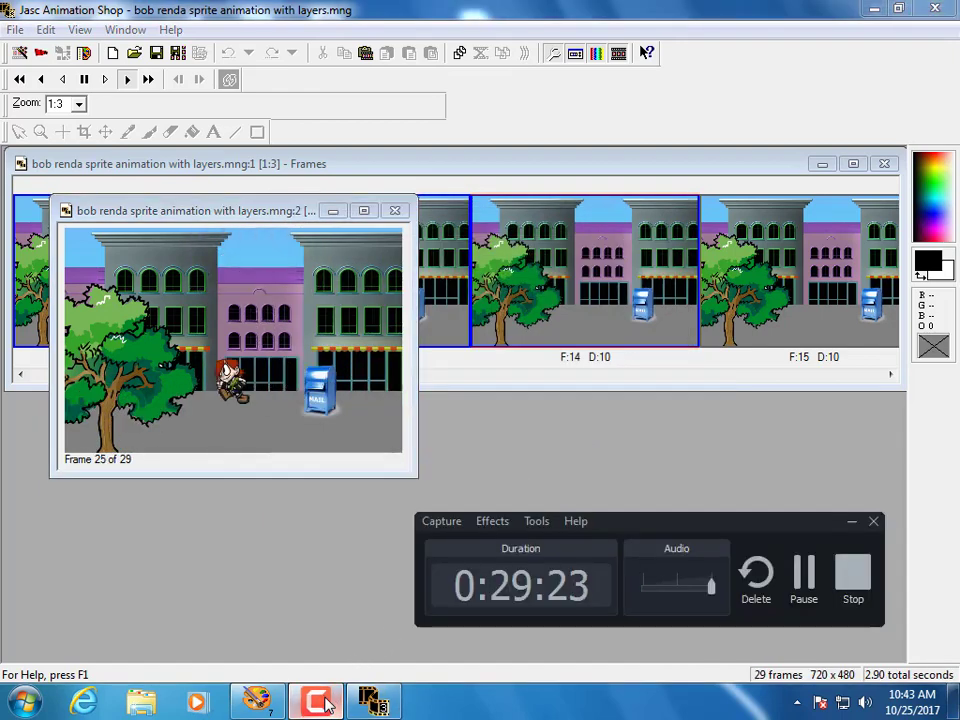